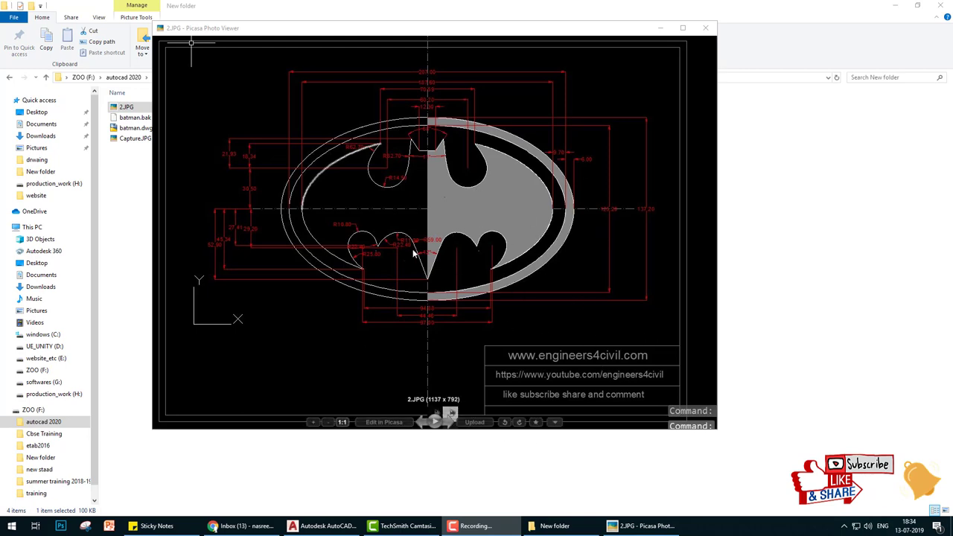
Step: Open the 2.JPG reference image from the file folder in Picasa Photo Viewer
scroll(424, 216, up, 2)
scroll(435, 175, down, 2)
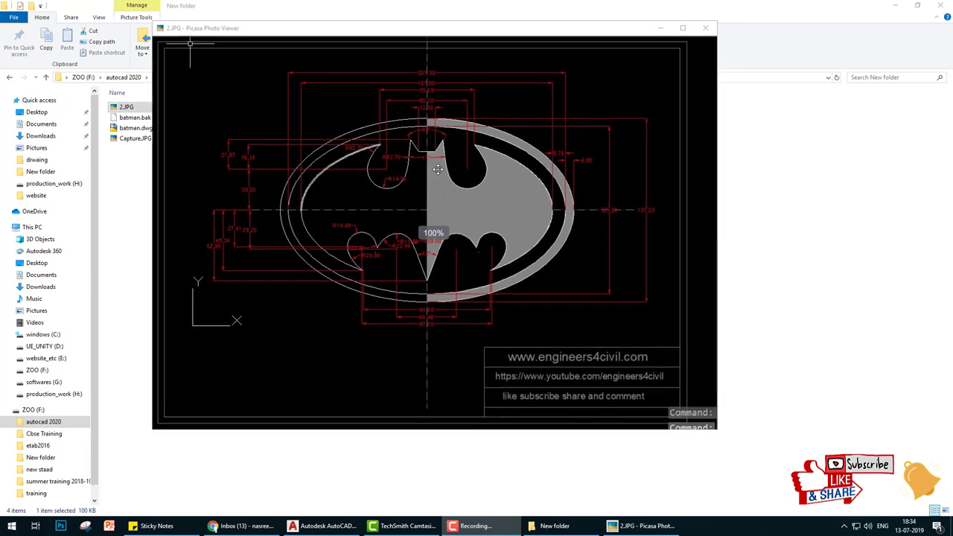
scroll(438, 169, down, 1)
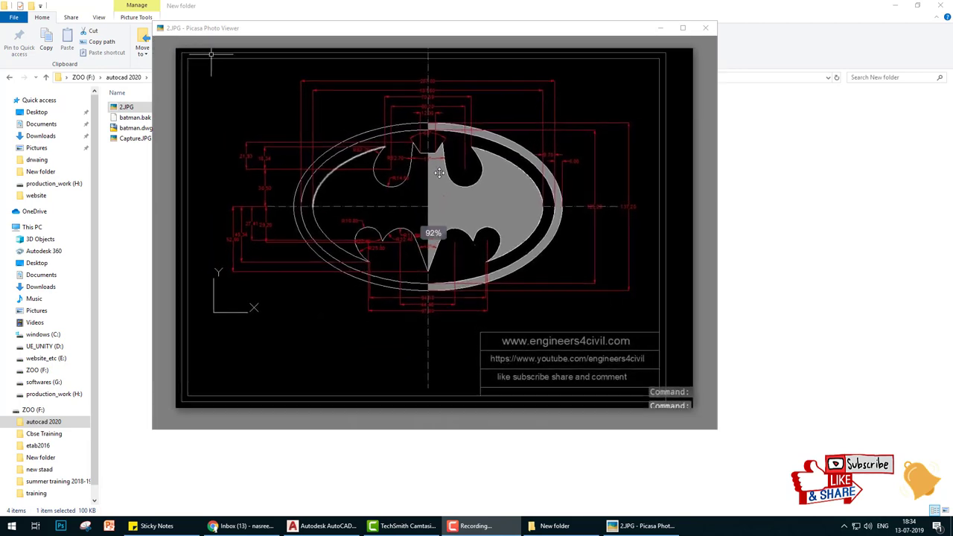
scroll(439, 173, up, 1)
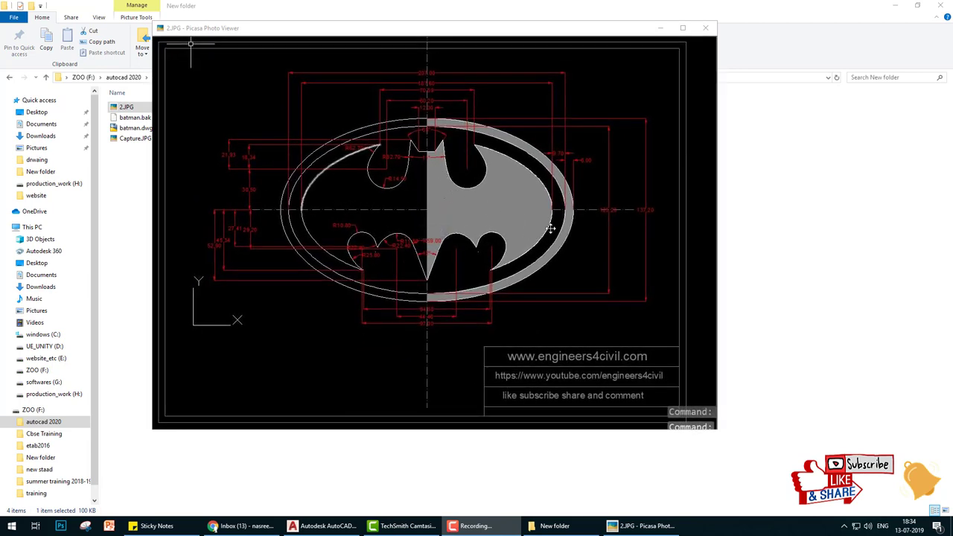
click(767, 266)
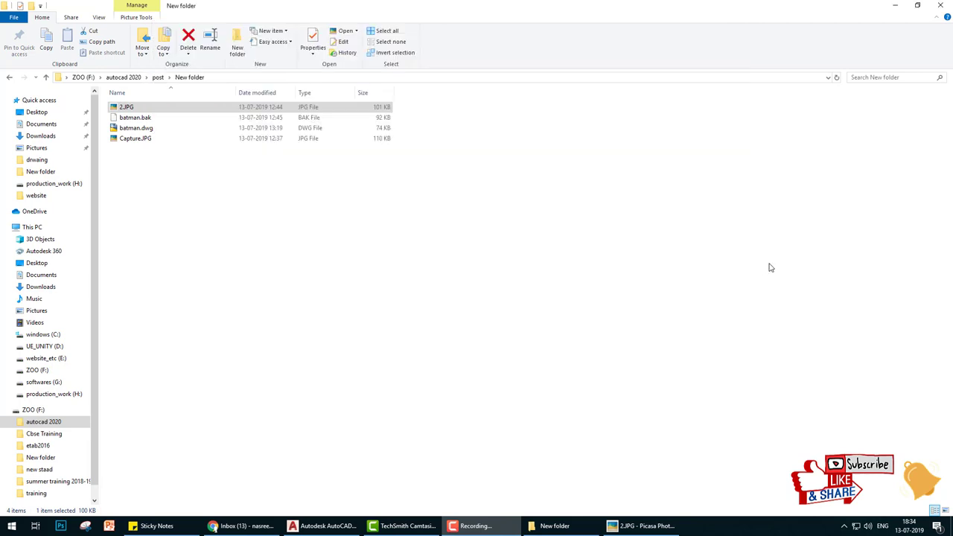
double_click(140, 108)
Step: Compare both reference images, ending on the white dimensioned Capture.JPG
key(Right)
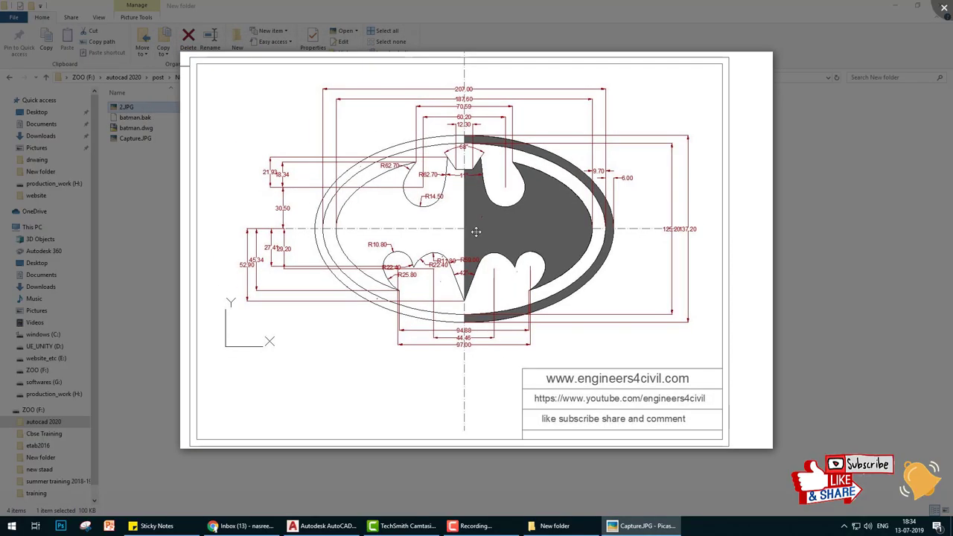
key(Left)
key(Right)
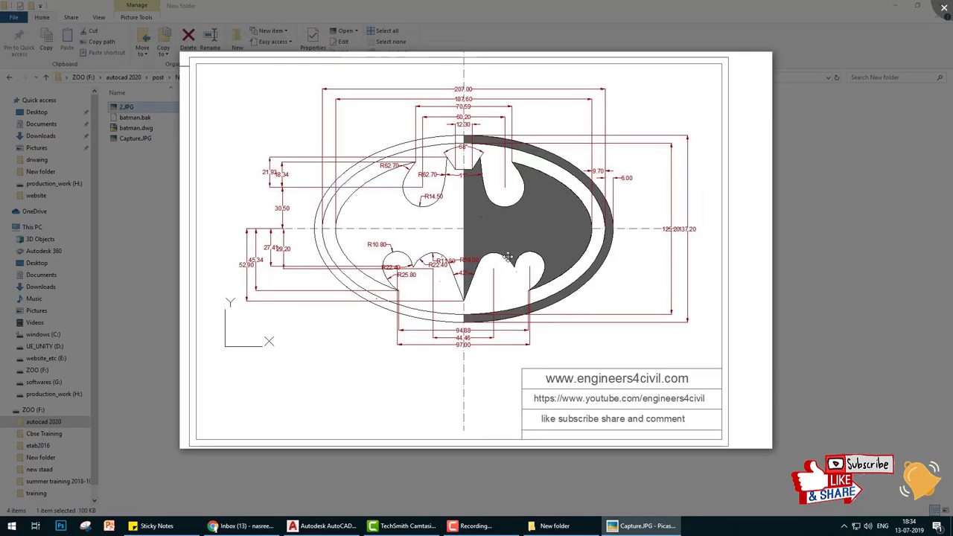
key(Left)
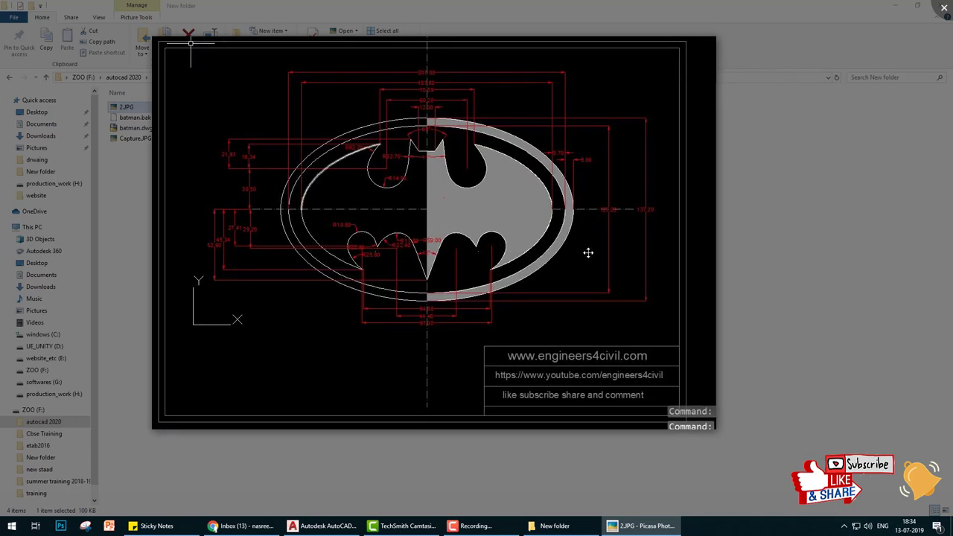
key(Right)
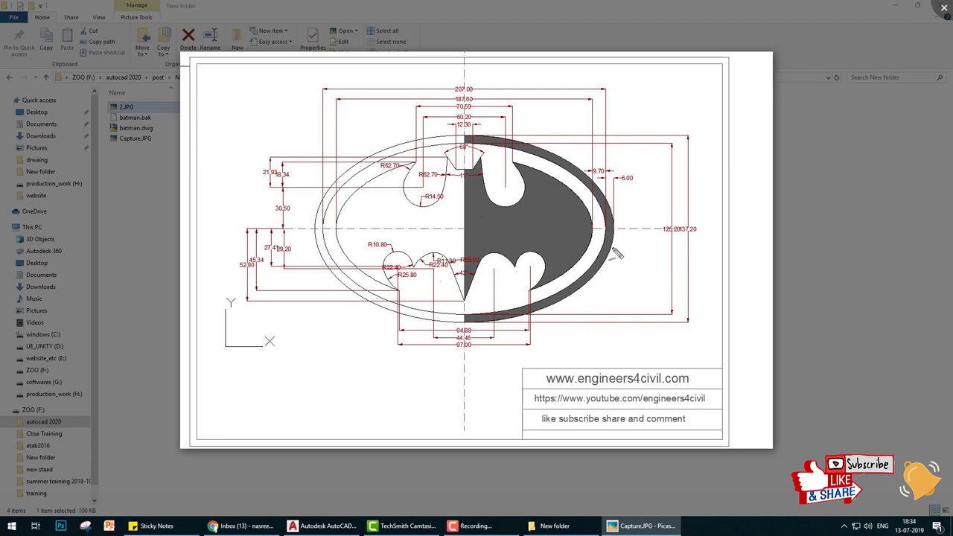
drag(637, 269, 711, 236)
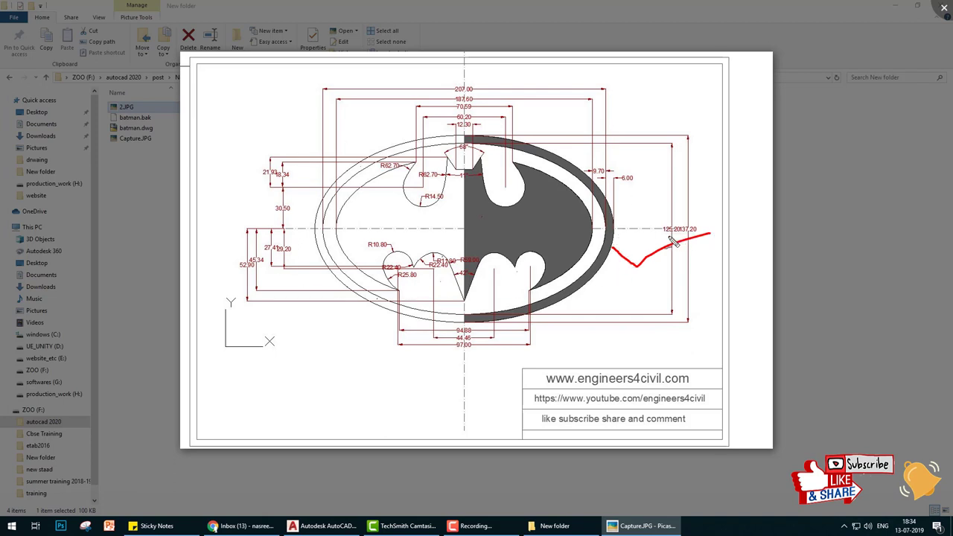
drag(705, 230, 678, 245)
mouse_move(637, 282)
mouse_down()
mouse_move(642, 311)
mouse_move(666, 314)
mouse_up()
mouse_move(689, 274)
mouse_down()
mouse_move(700, 312)
mouse_move(707, 285)
mouse_move(750, 282)
mouse_up()
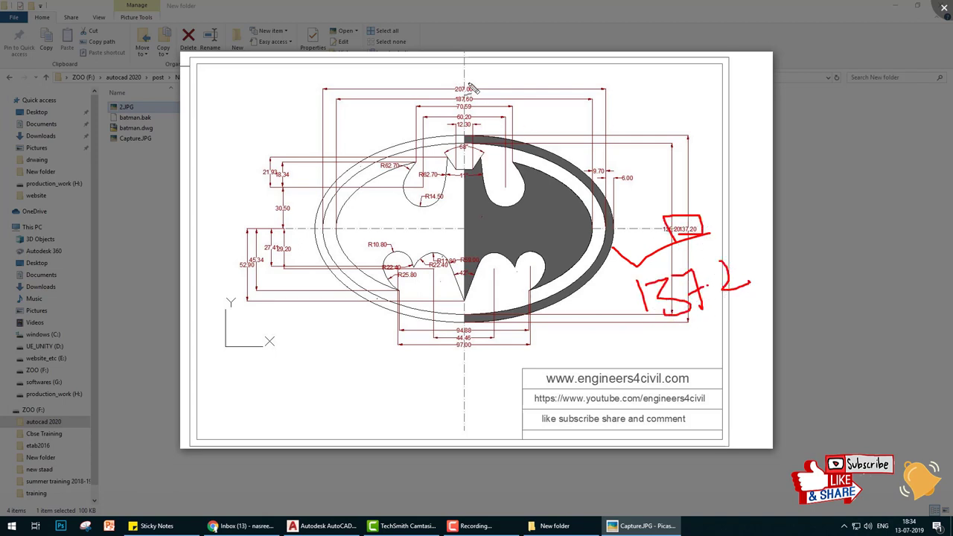
drag(468, 85, 491, 82)
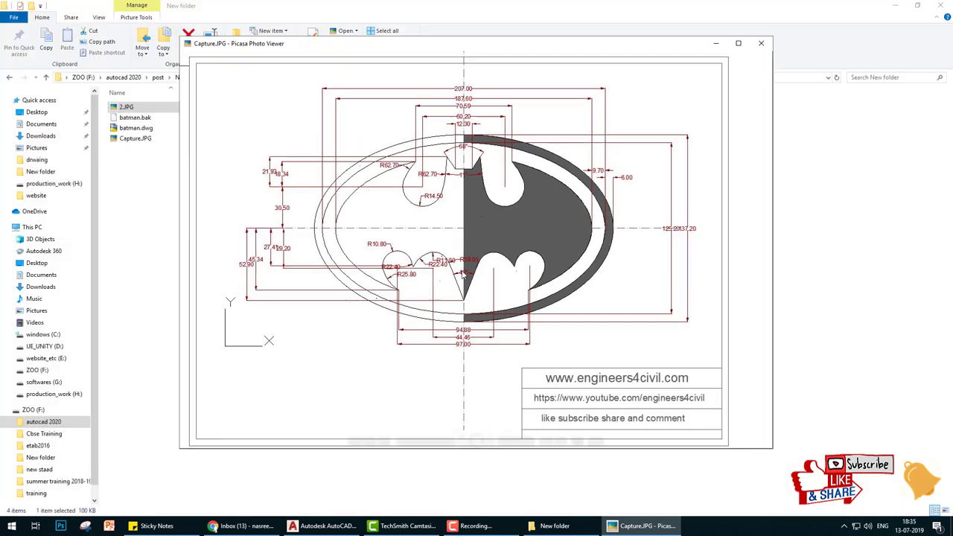
Step: Create a new drawing from the Generic 24in x 36in Title Block template
click(324, 526)
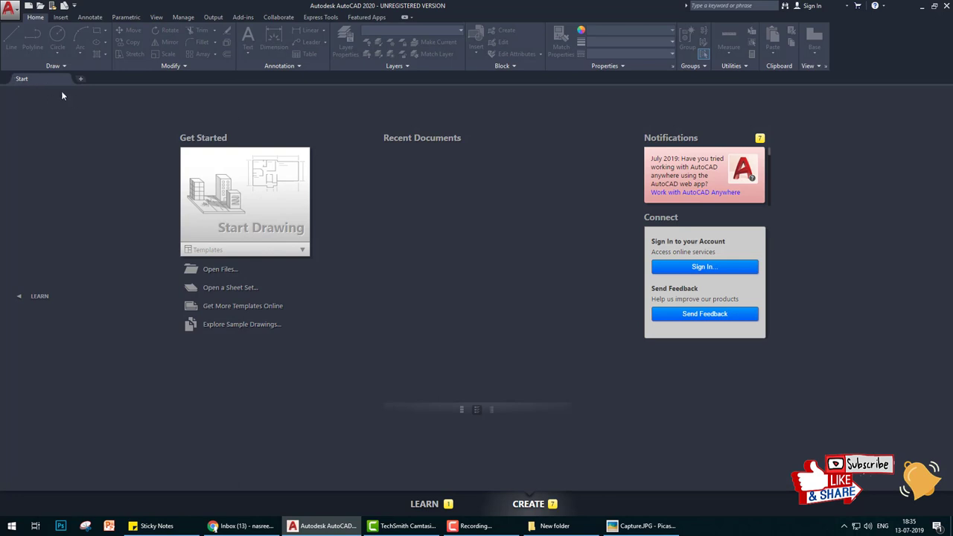
click(28, 7)
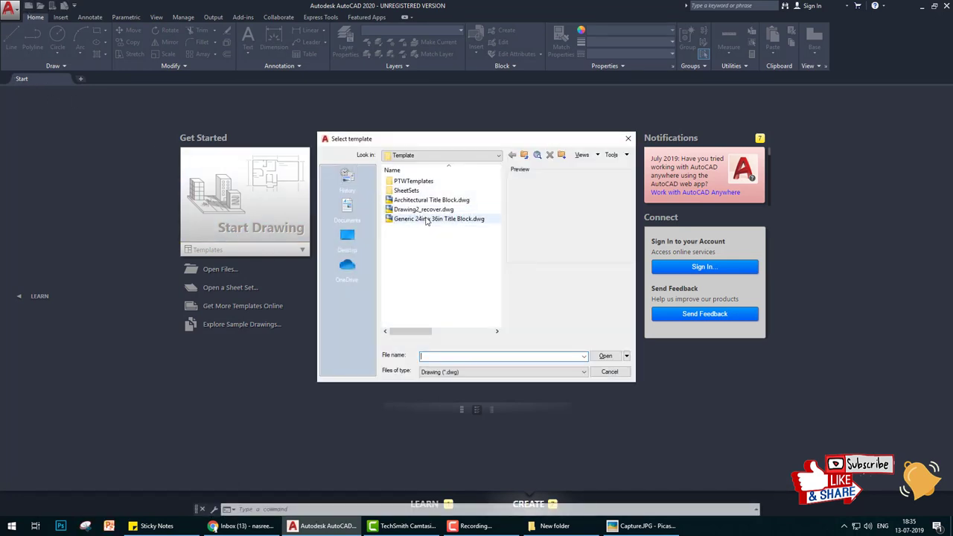
click(426, 219)
click(428, 210)
click(428, 200)
click(428, 209)
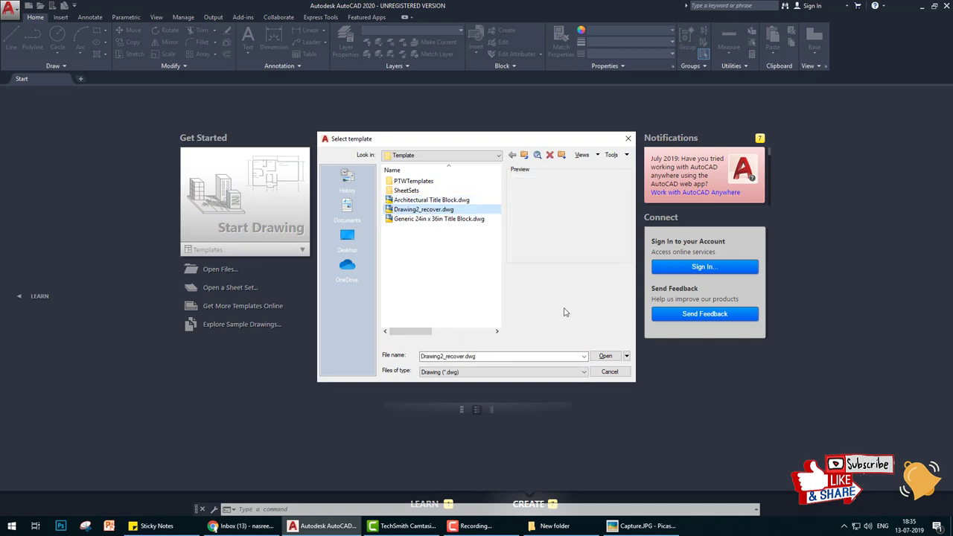
click(447, 219)
click(605, 356)
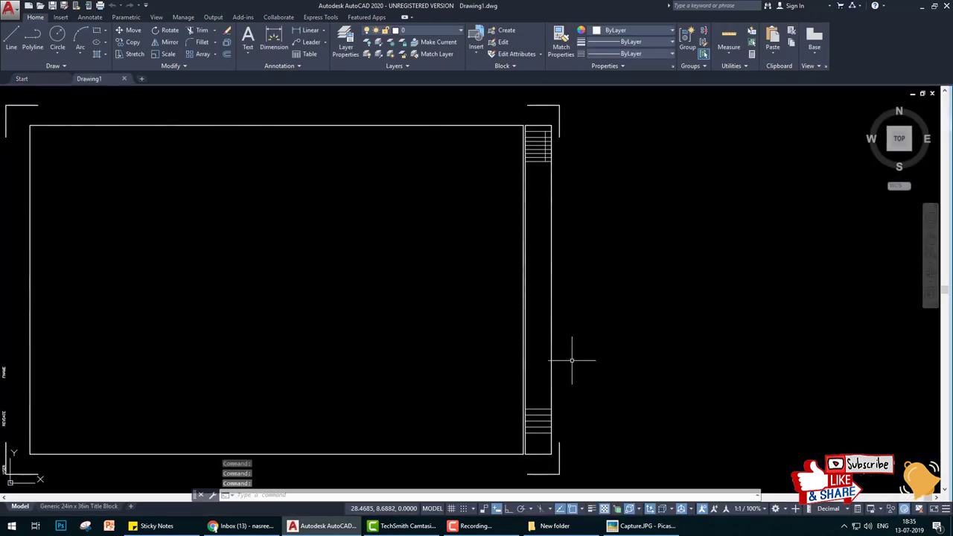
Step: Erase the title block frame and border objects with crossing windows
text(era)
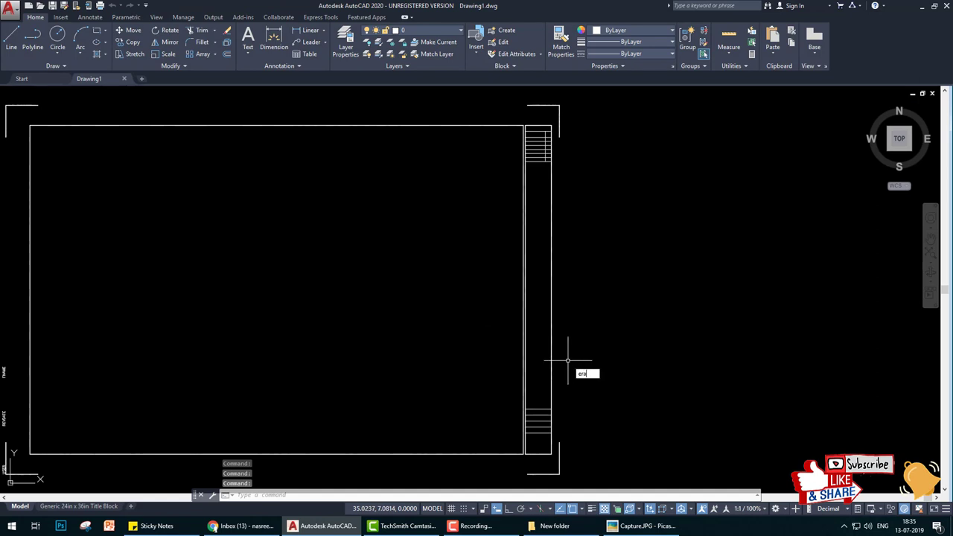
key(Return)
key(ctrl+a)
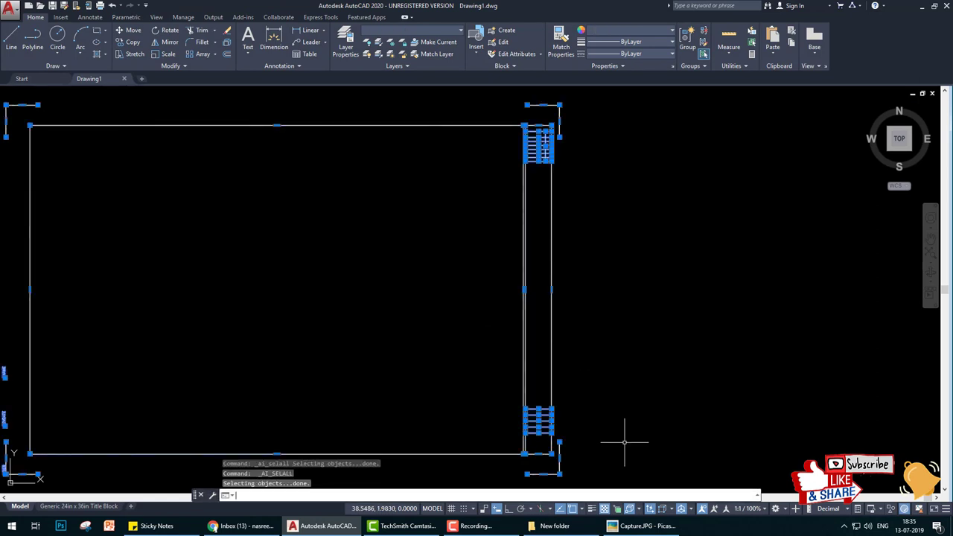
key(Escape)
text(e)
key(Return)
click(627, 460)
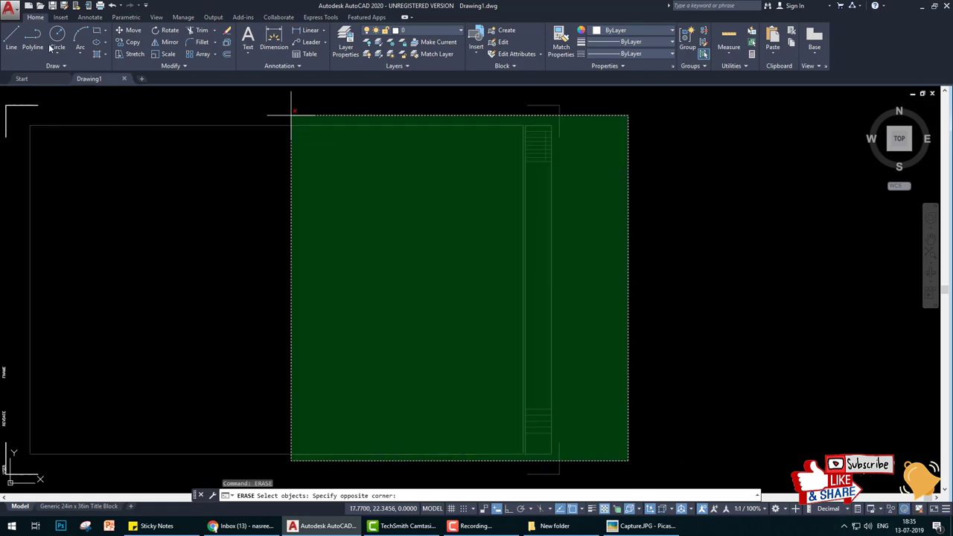
click(7, 105)
key(Return)
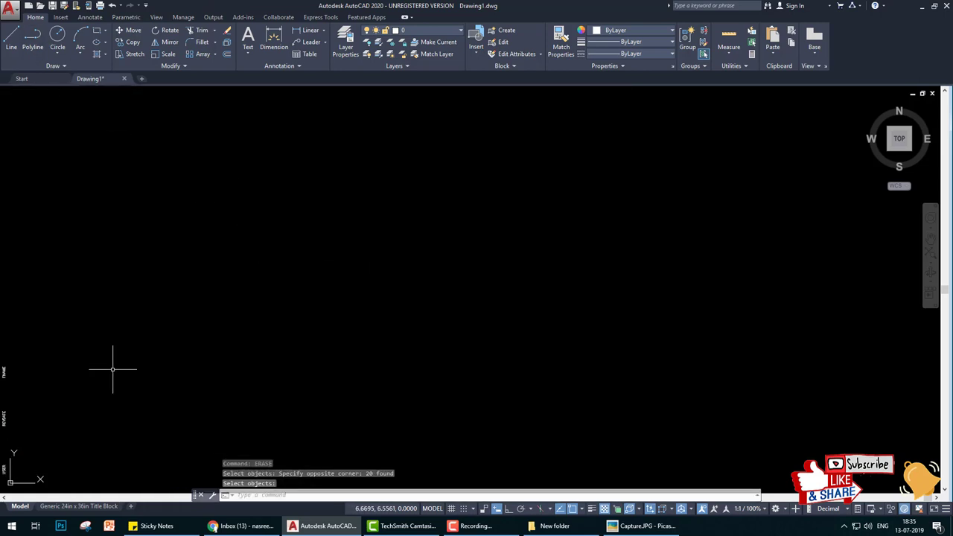
click(99, 469)
click(2, 311)
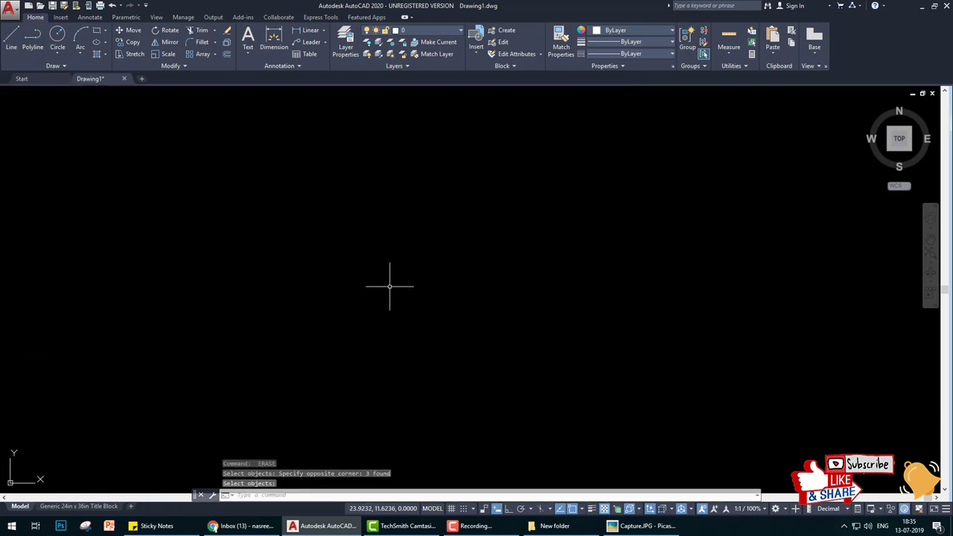
key(Escape)
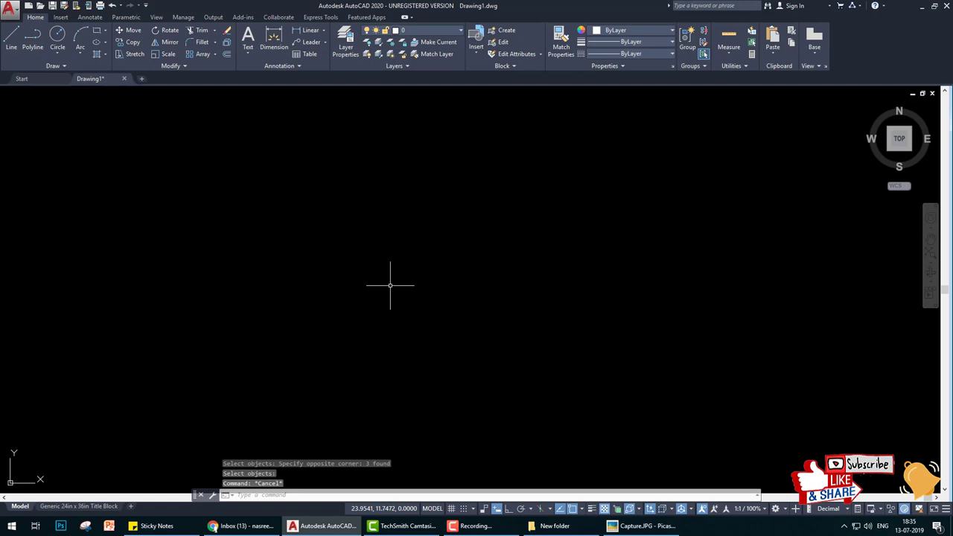
Step: Set the 2D model space uniform background colour to White in Options
right_click(402, 183)
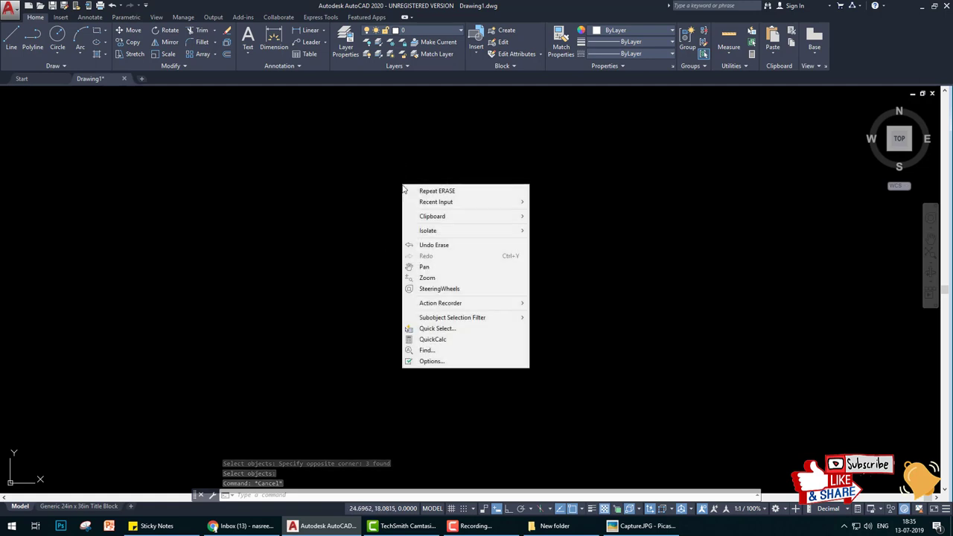
click(450, 361)
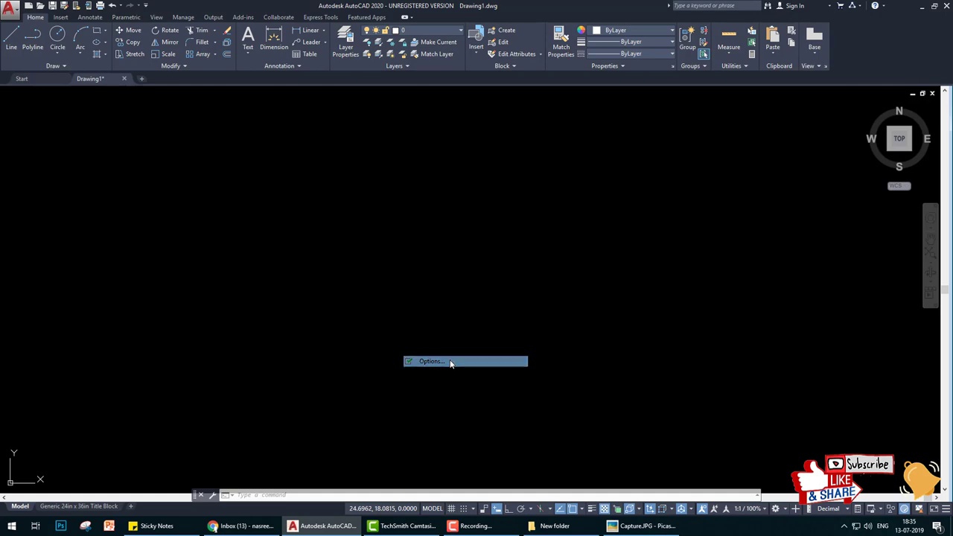
click(361, 295)
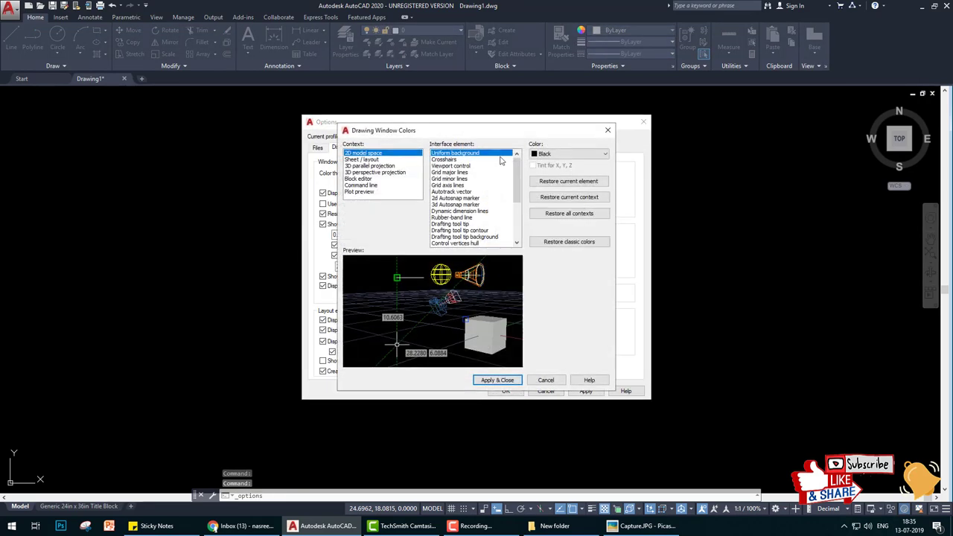
click(566, 153)
click(542, 212)
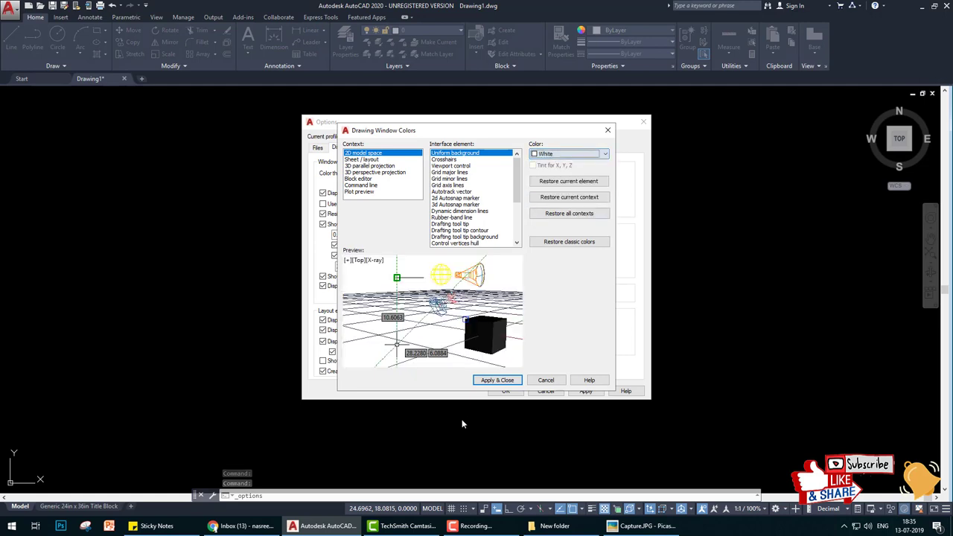
click(497, 380)
click(505, 391)
text(E)
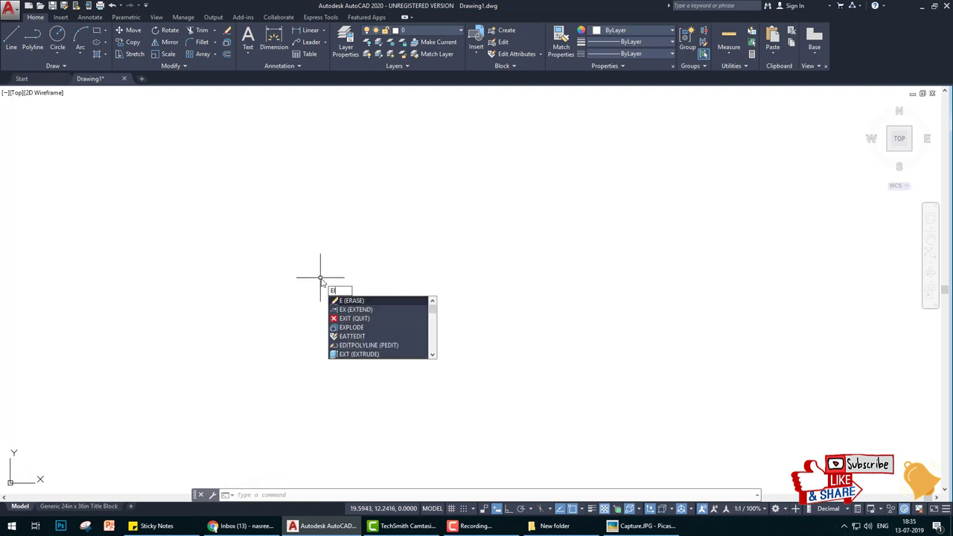
text(l)
key(Return)
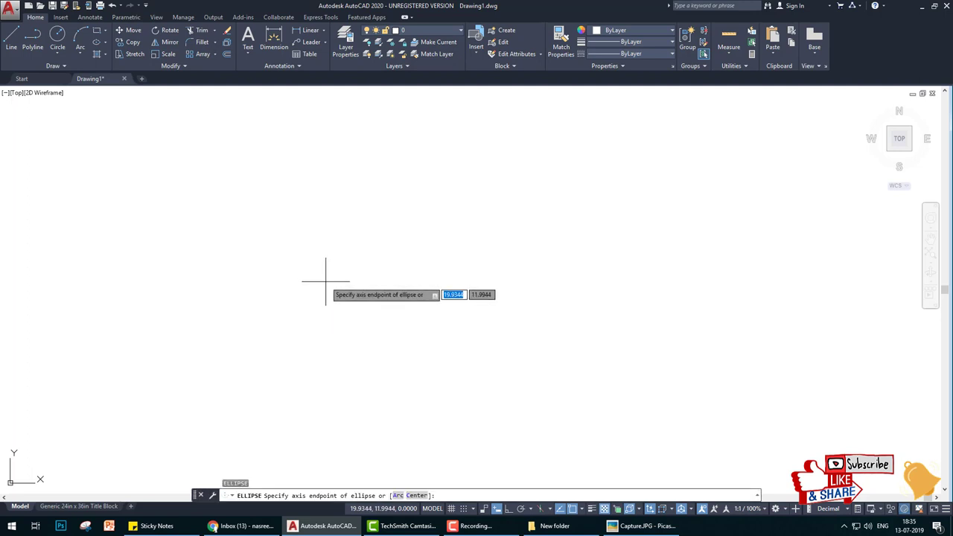
click(290, 266)
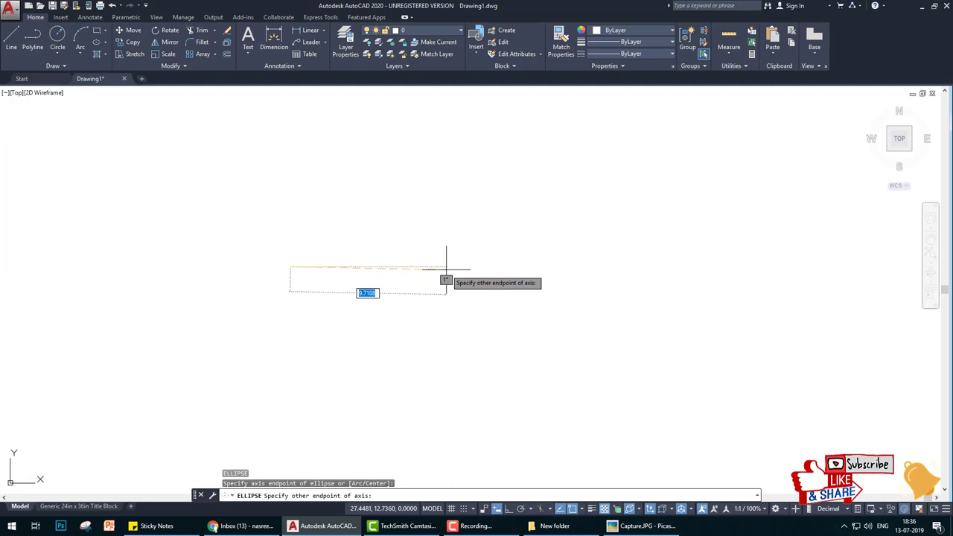
key(F8)
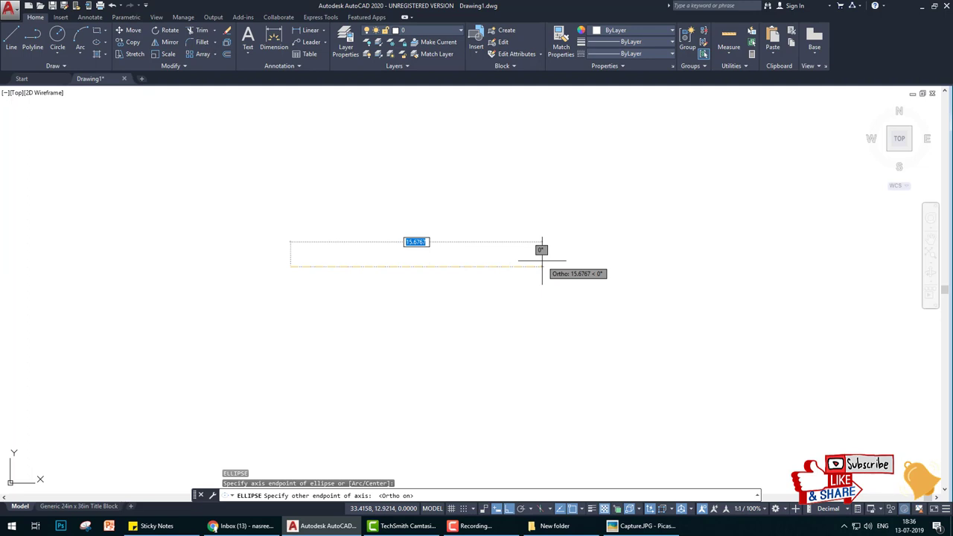
text(137.2)
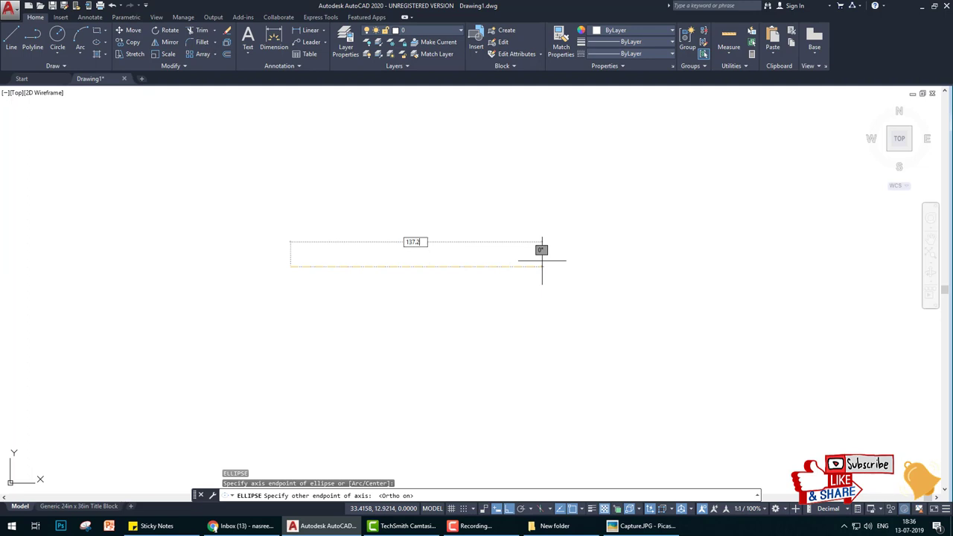
key(Return)
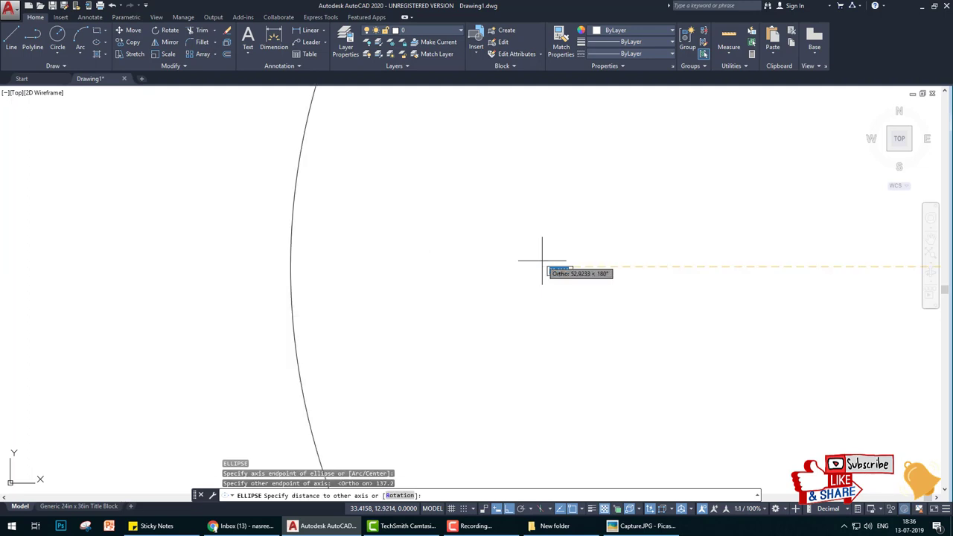
key(Return)
scroll(717, 289, down, 3)
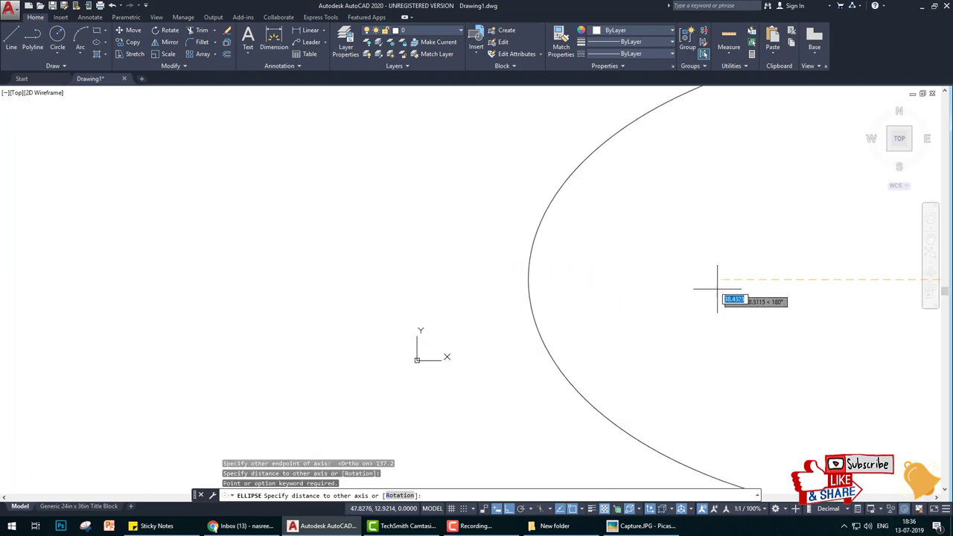
middle_drag(738, 283, 450, 283)
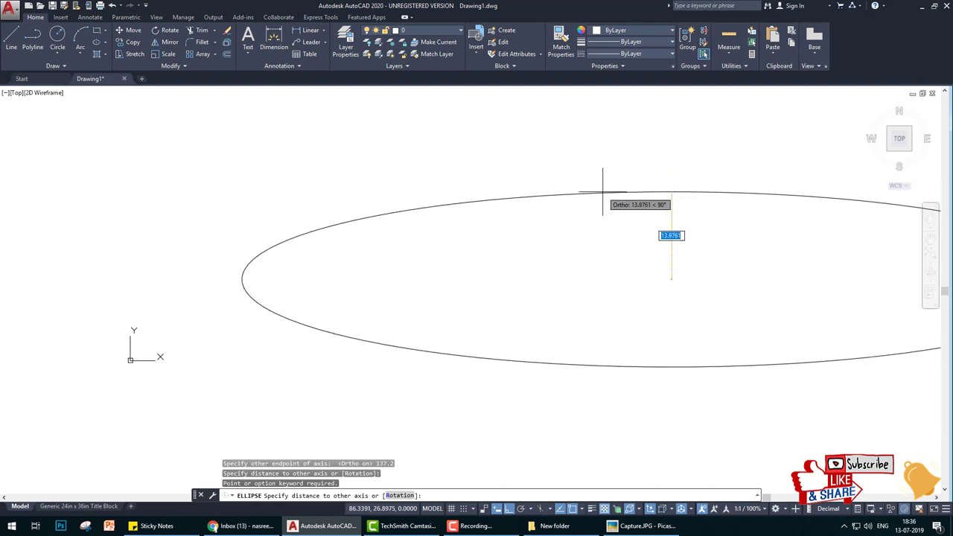
key(Escape)
scroll(388, 233, down, 2)
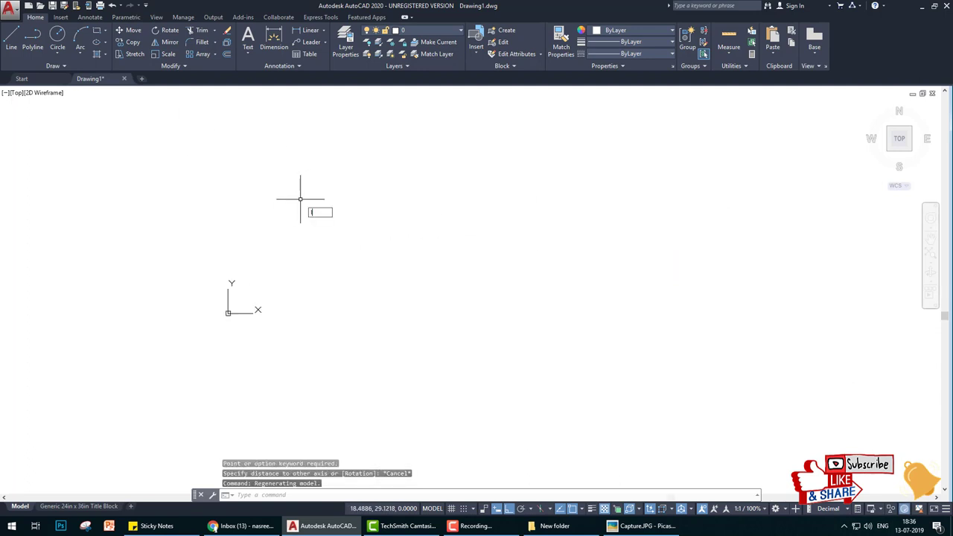
key(Return)
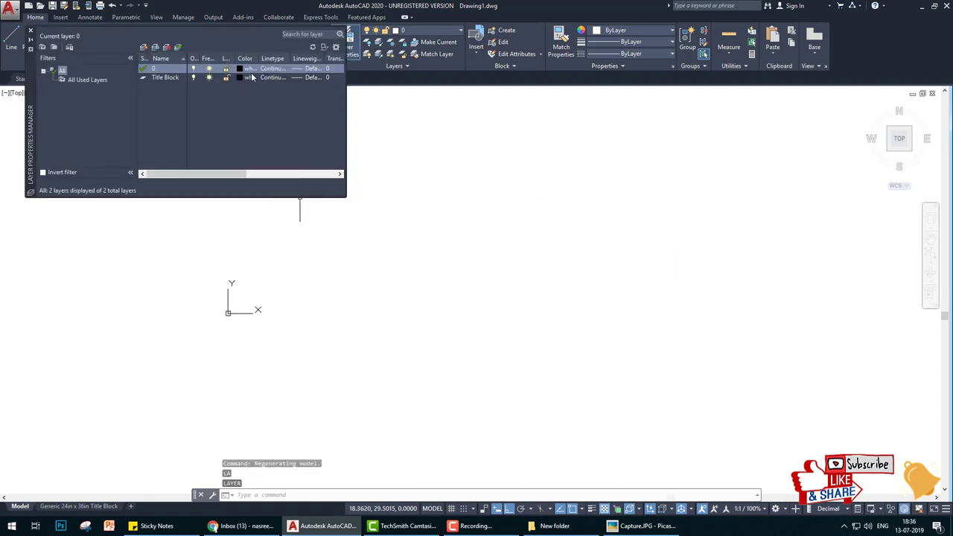
click(269, 72)
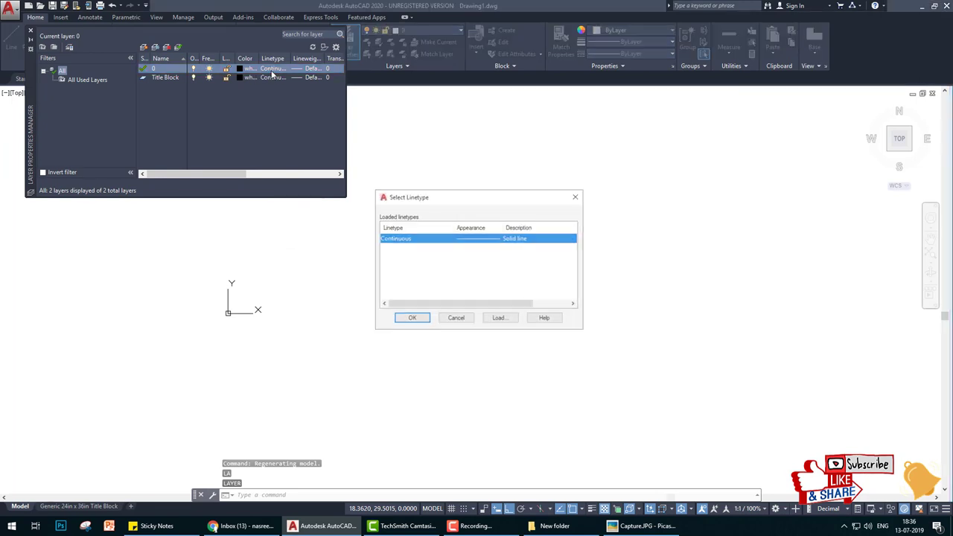
click(411, 318)
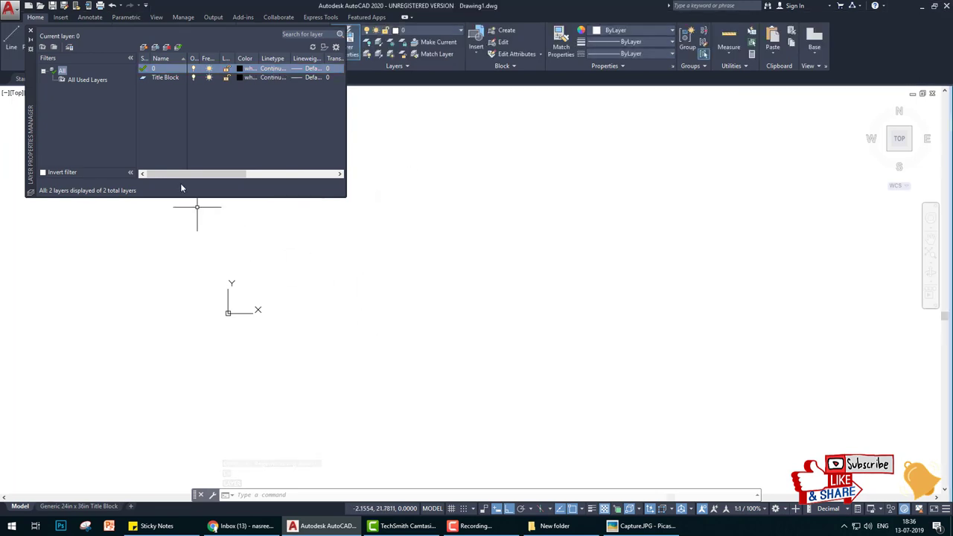
click(30, 30)
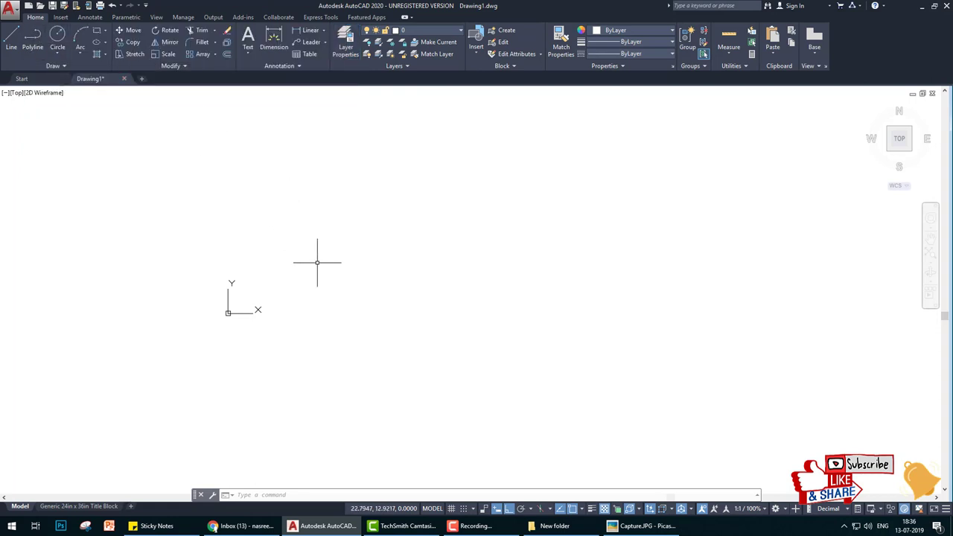
Step: Draw an ellipse with a 207 axis and a 68.6 distance to the other axis
text(e)
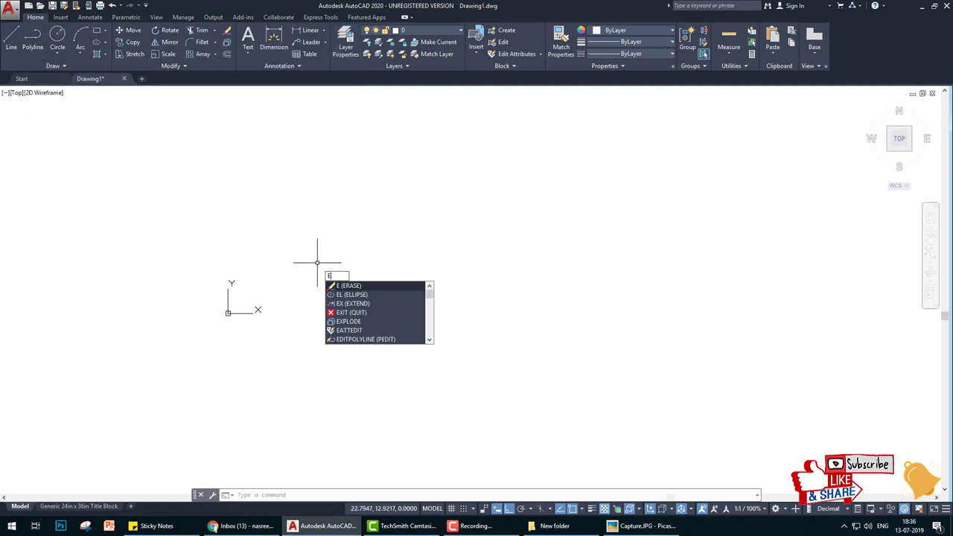
text(l)
key(Return)
click(226, 220)
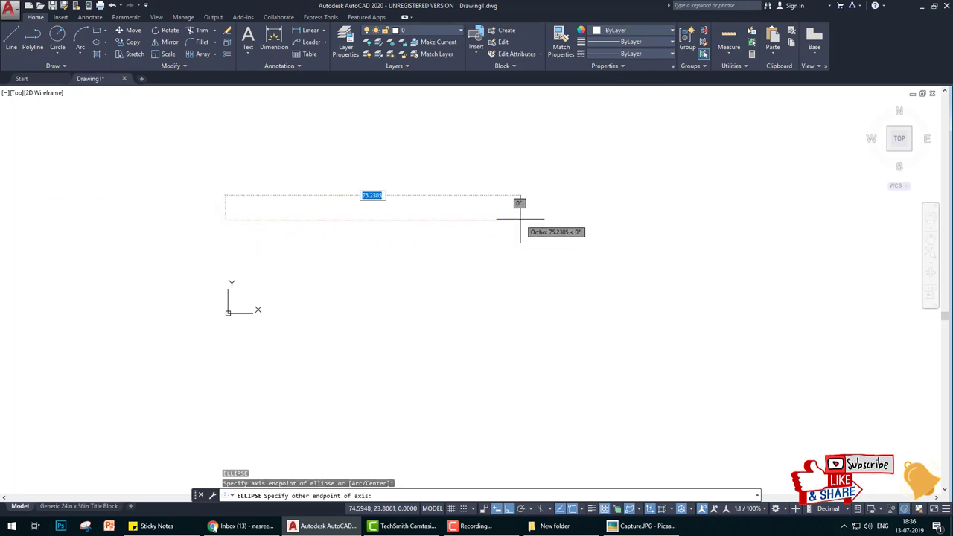
click(621, 523)
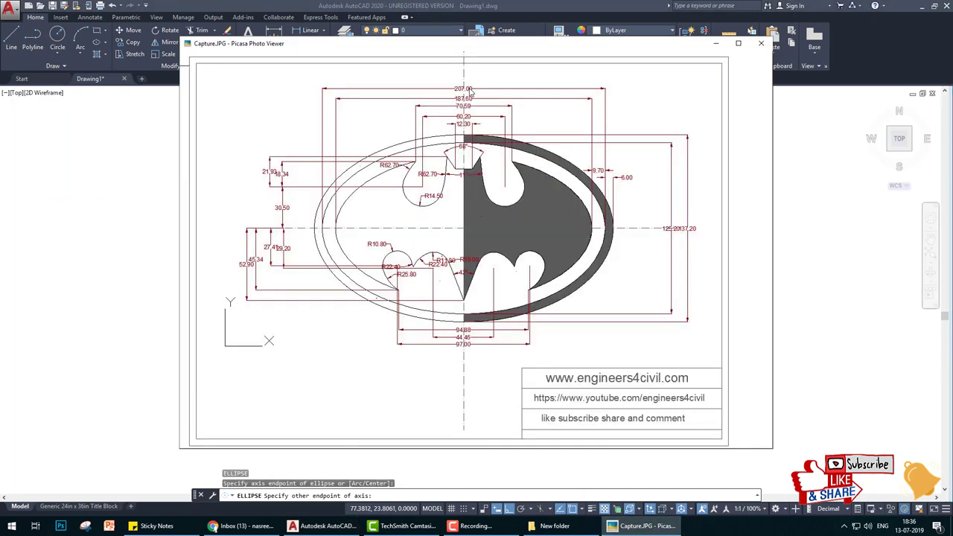
mouse_move(462, 372)
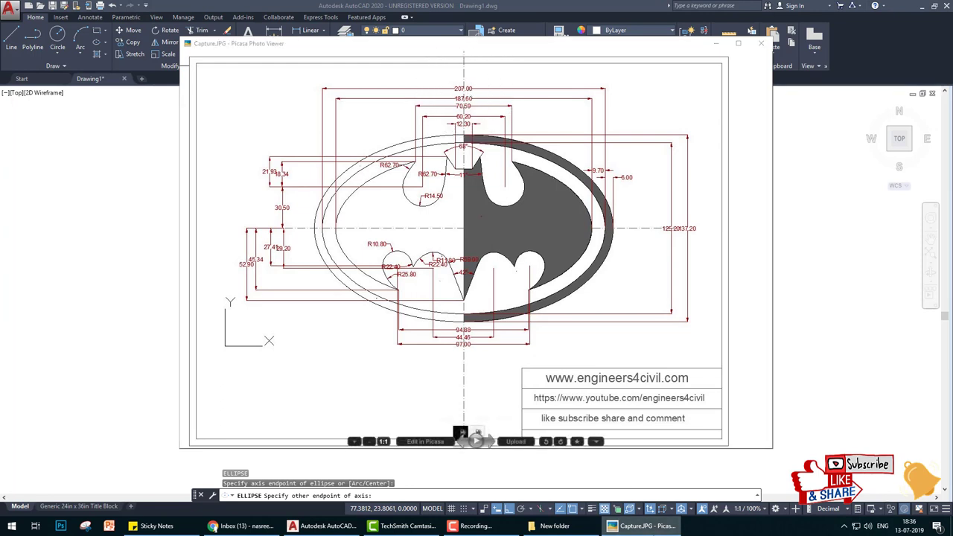
key(alt+Tab)
text(2)
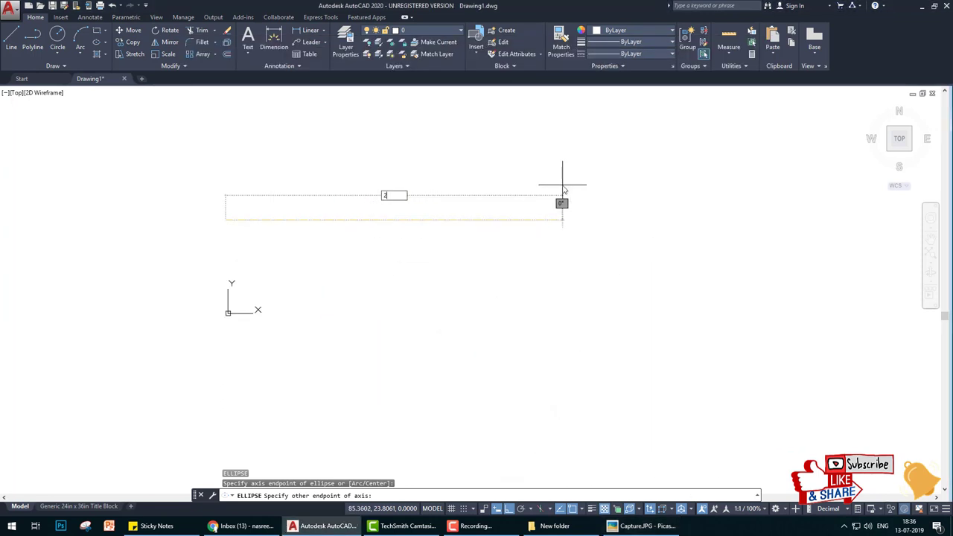
text(07)
key(Return)
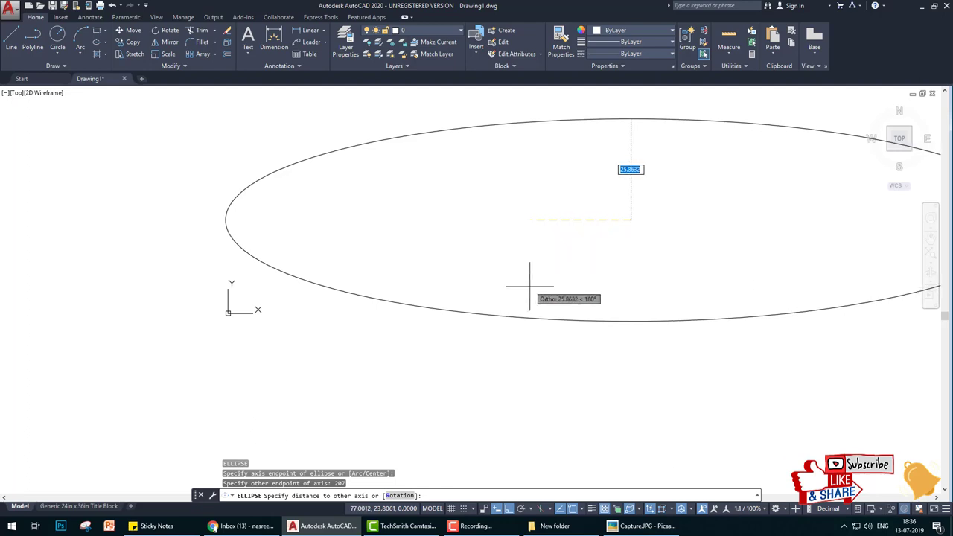
click(640, 526)
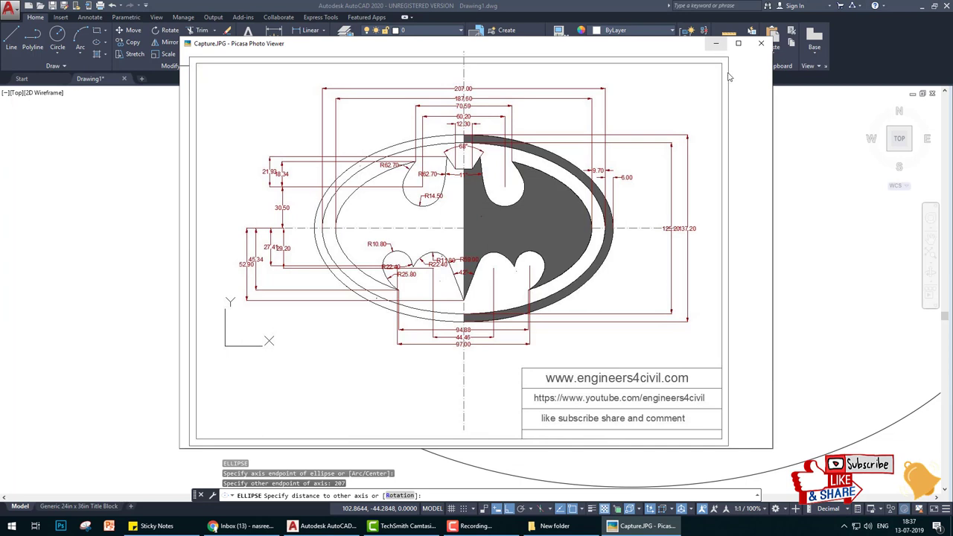
click(324, 525)
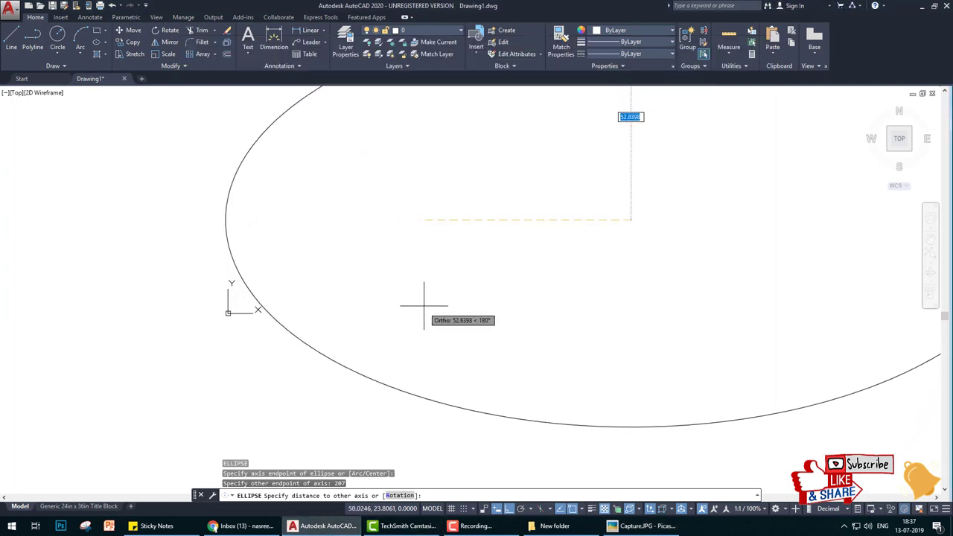
text(68.6)
key(Return)
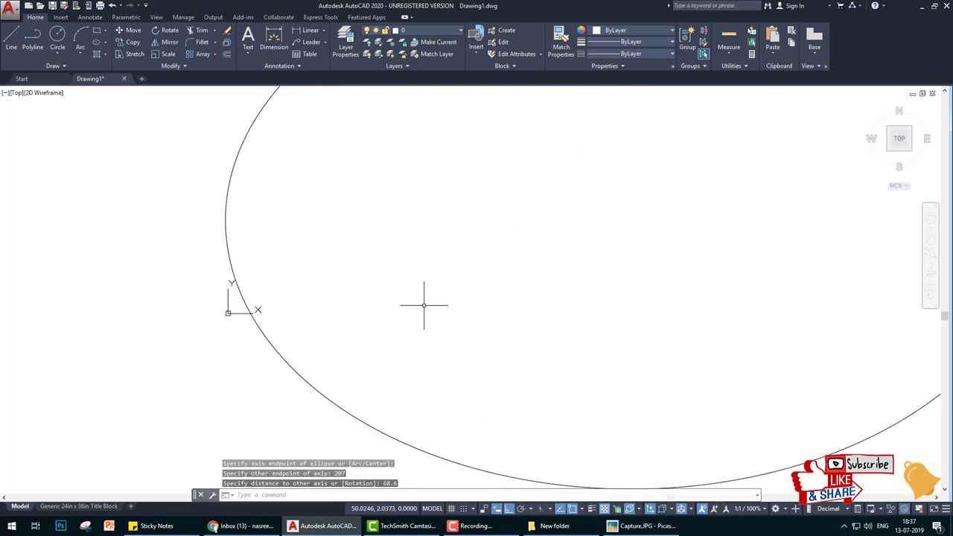
key(Escape)
Step: Try moving the UCS origin left of the ellipse, then bring up the reference image
scroll(484, 290, down, 3)
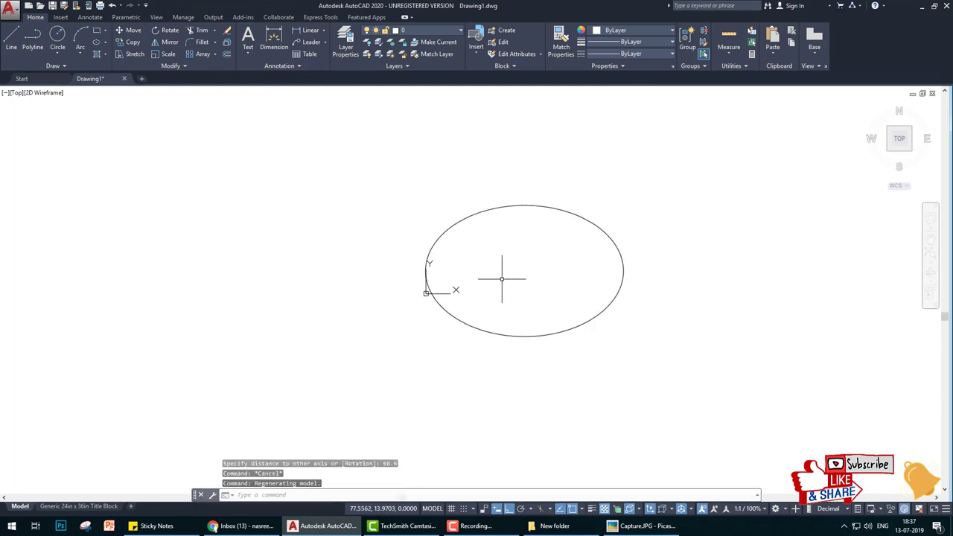
scroll(495, 282, down, 2)
scroll(484, 286, up, 4)
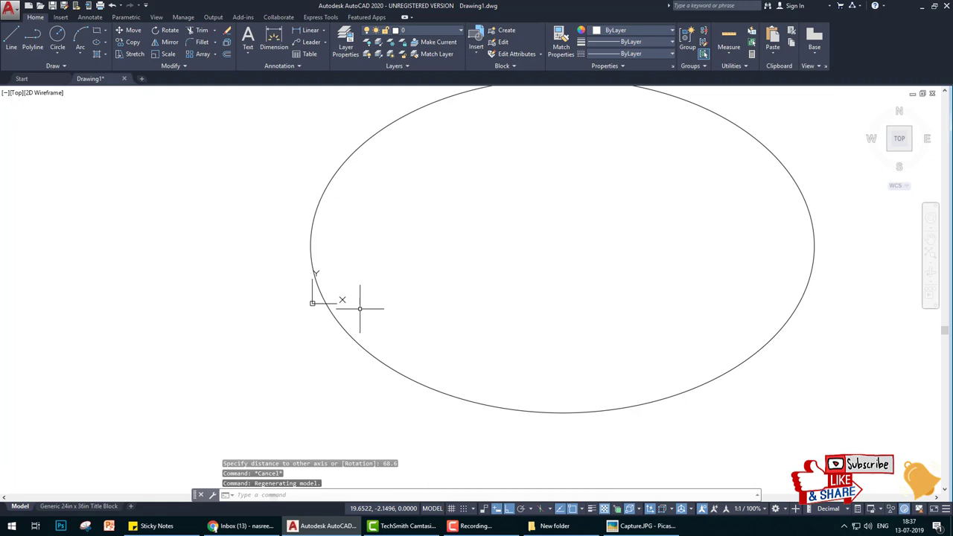
click(312, 302)
click(313, 302)
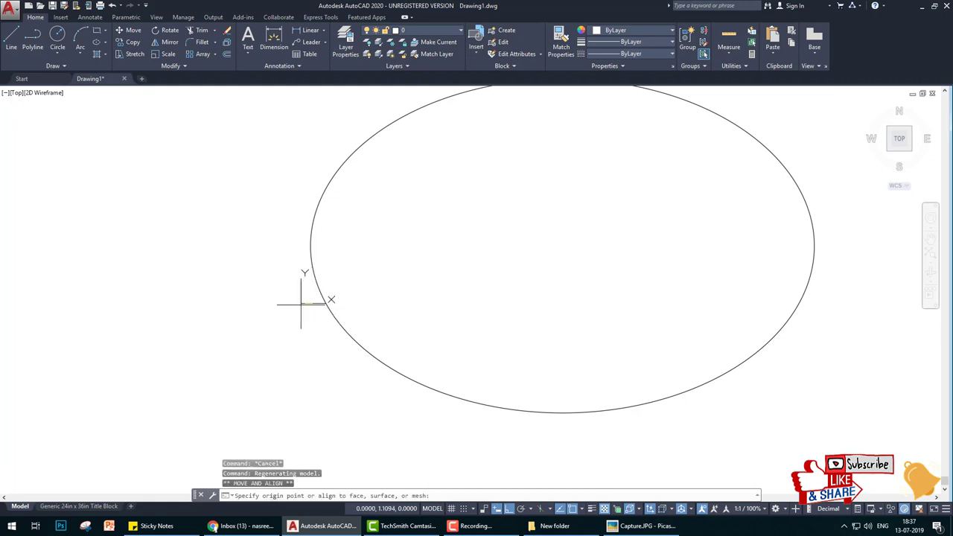
click(117, 303)
key(Escape)
scroll(433, 315, up, 1)
scroll(442, 291, down, 3)
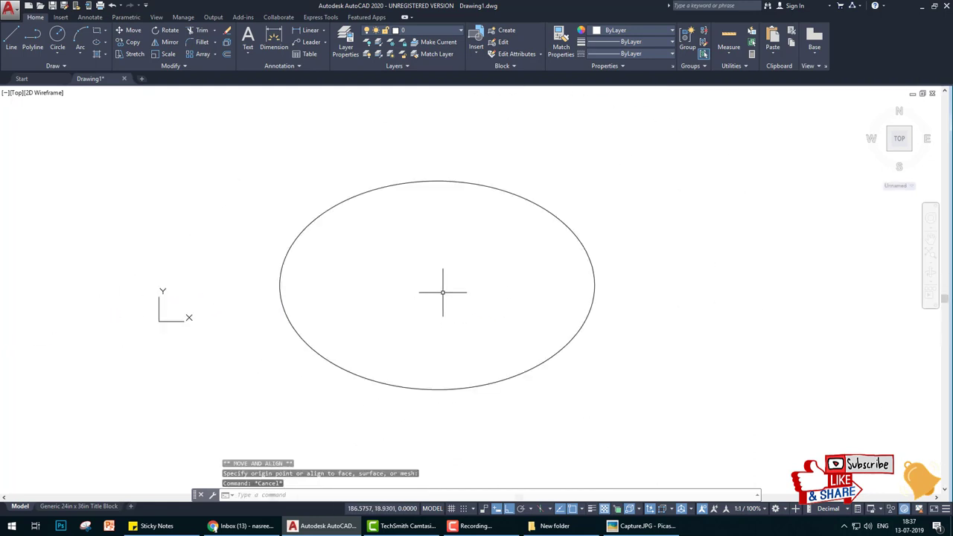
click(642, 526)
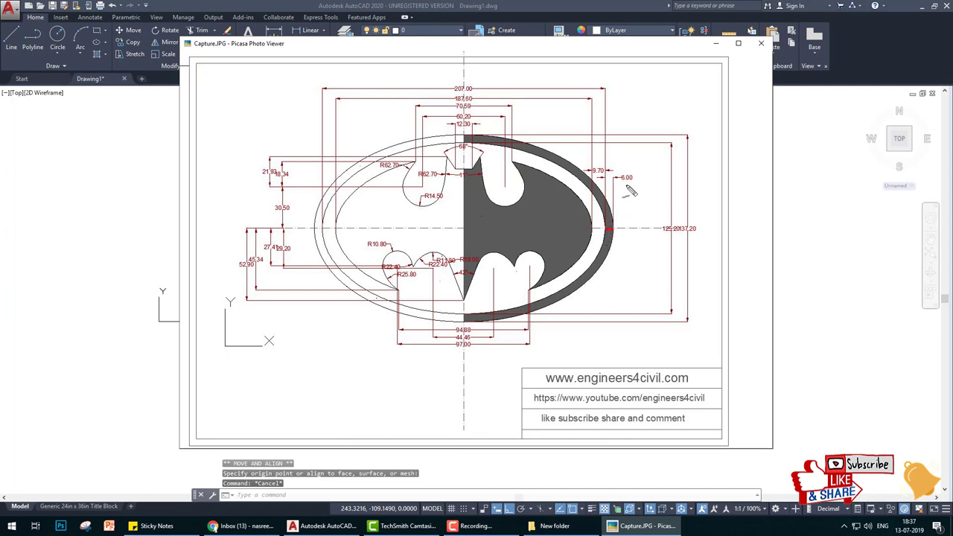
Step: Mark the 6.00 and 9.70 ellipse-gap dimensions on the reference, then return to AutoCAD
mouse_move(624, 186)
mouse_down()
mouse_move(645, 175)
mouse_move(622, 180)
mouse_up()
drag(631, 239, 615, 235)
drag(594, 176, 608, 179)
mouse_move(645, 238)
mouse_down()
mouse_move(609, 253)
mouse_move(609, 241)
mouse_up()
key(Escape)
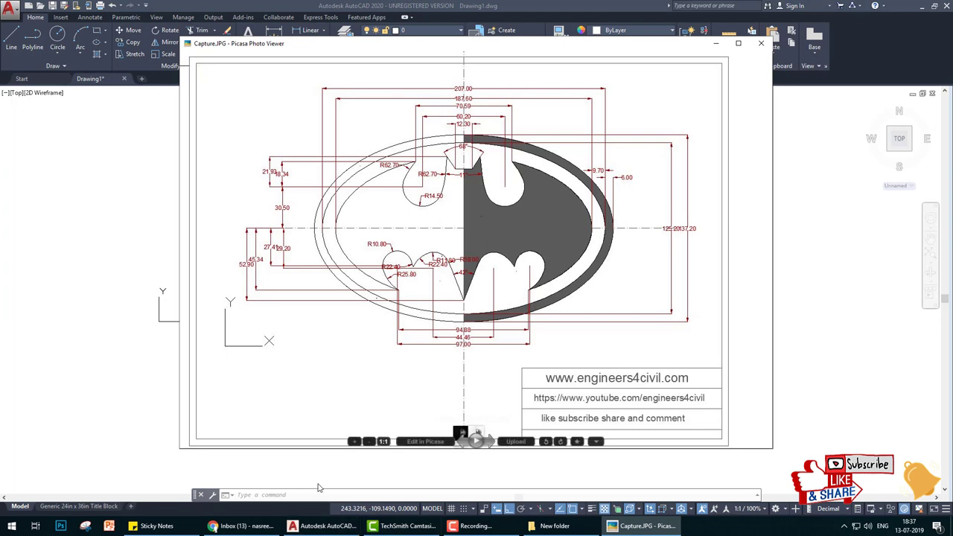
click(324, 526)
text(o)
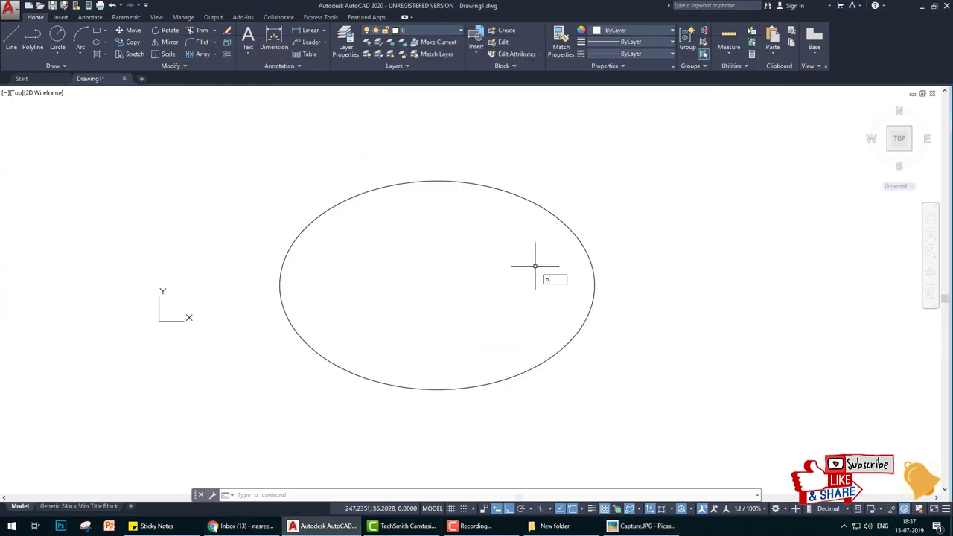
Step: Offset the ellipse 6 units inward
key(Return)
text(6)
key(Return)
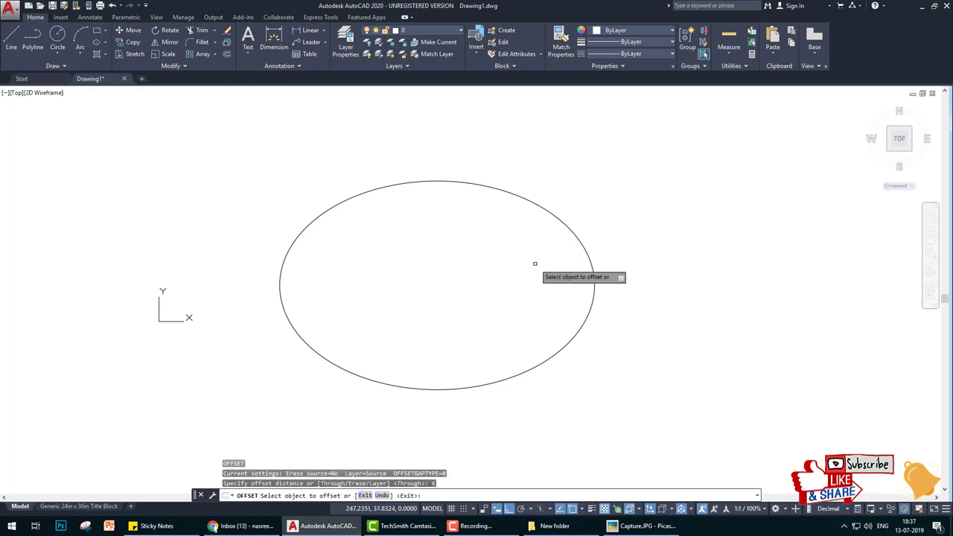
click(586, 253)
click(542, 266)
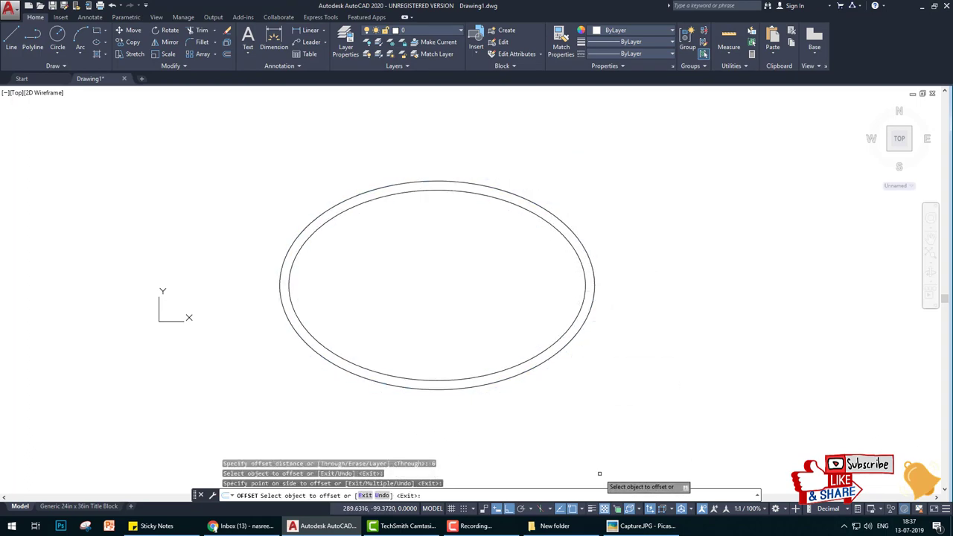
click(626, 525)
click(627, 525)
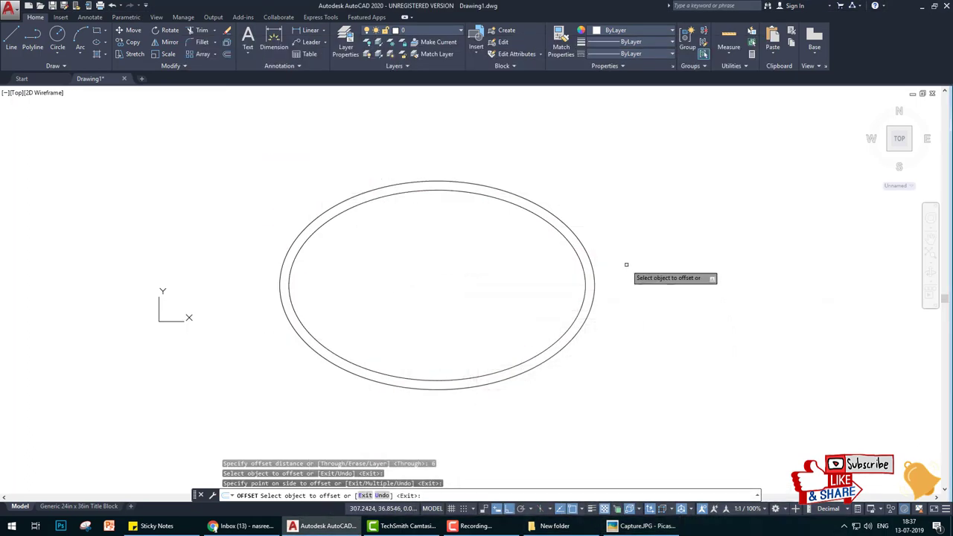
Step: Offset the inner ellipse 9.7 units inward, then bring up the reference image
key(Return)
key(Return)
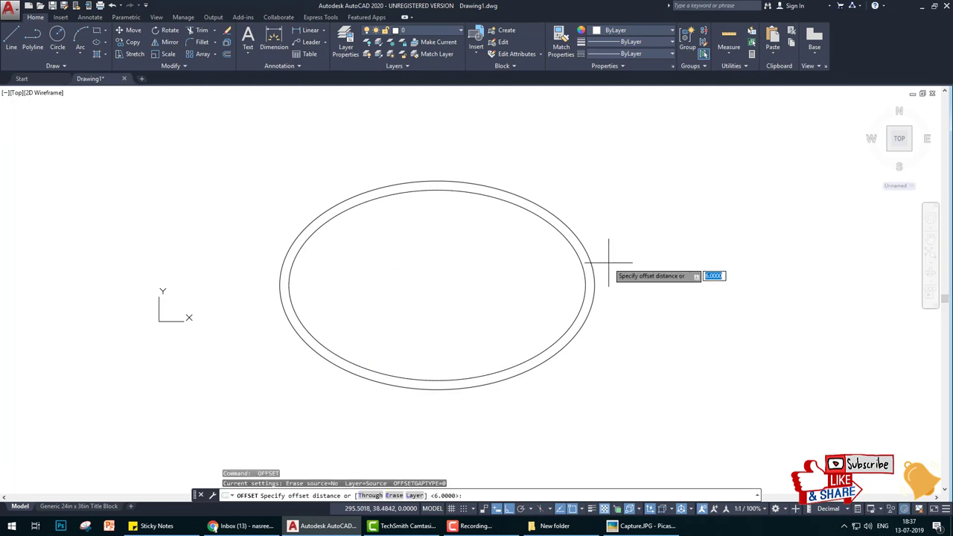
text(9.7)
key(Return)
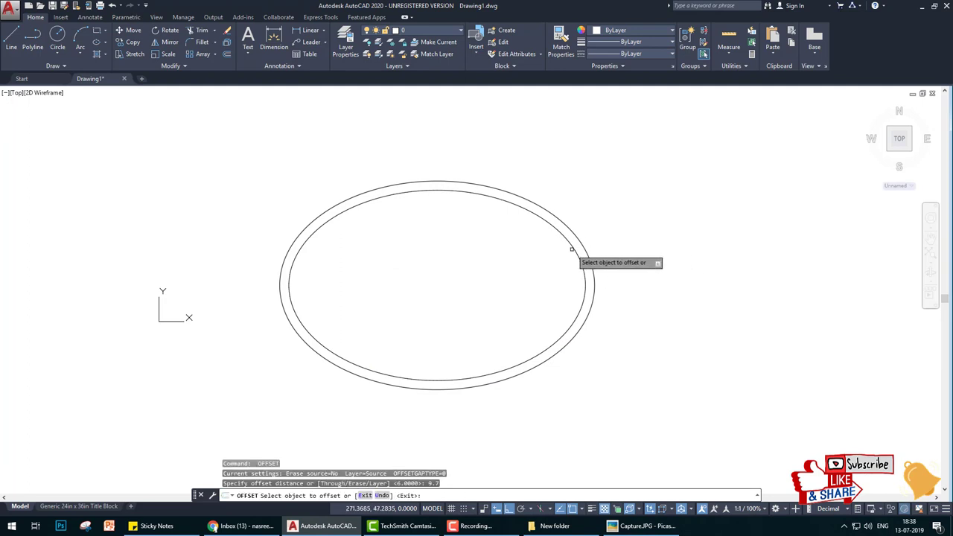
click(578, 262)
click(528, 263)
key(Escape)
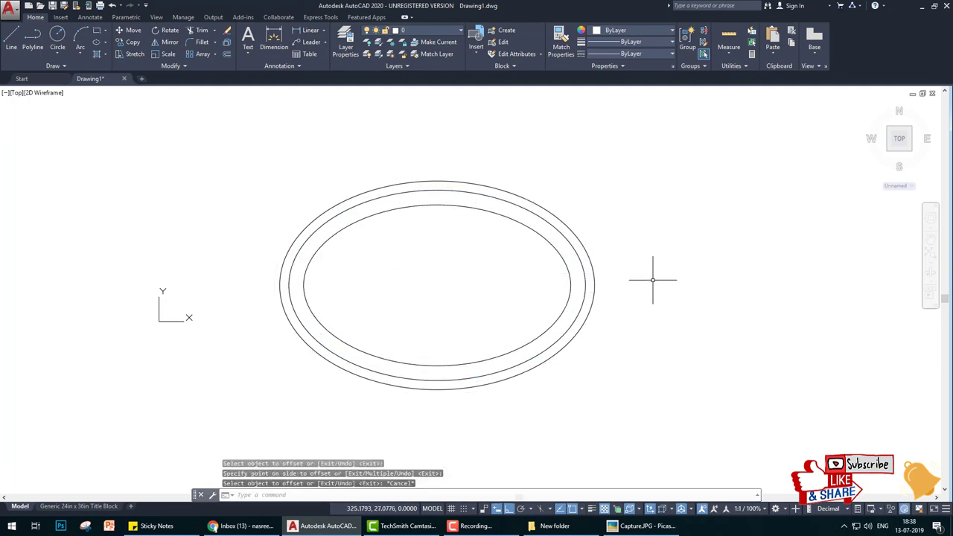
click(642, 525)
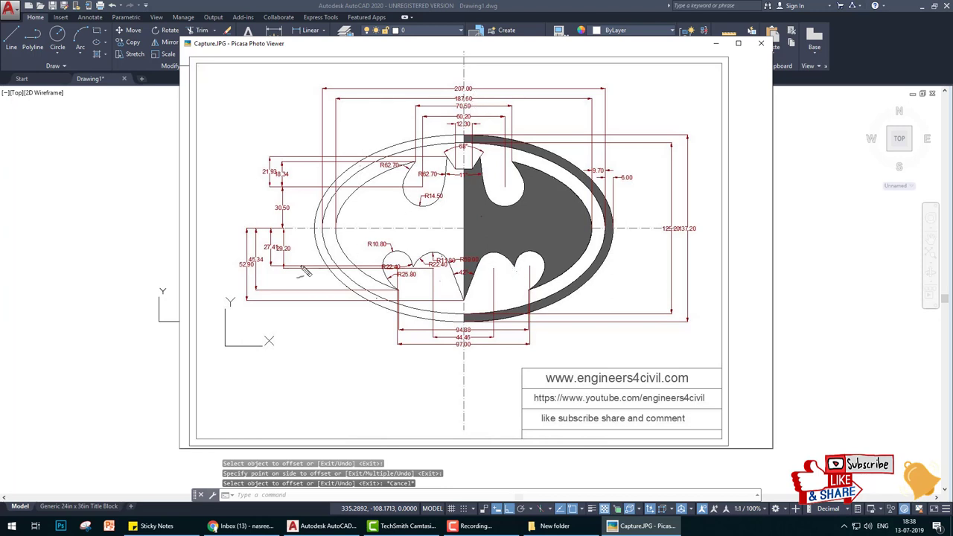
Step: Mark the horizontal and vertical reference levels across the Batman reference image
drag(239, 302, 707, 302)
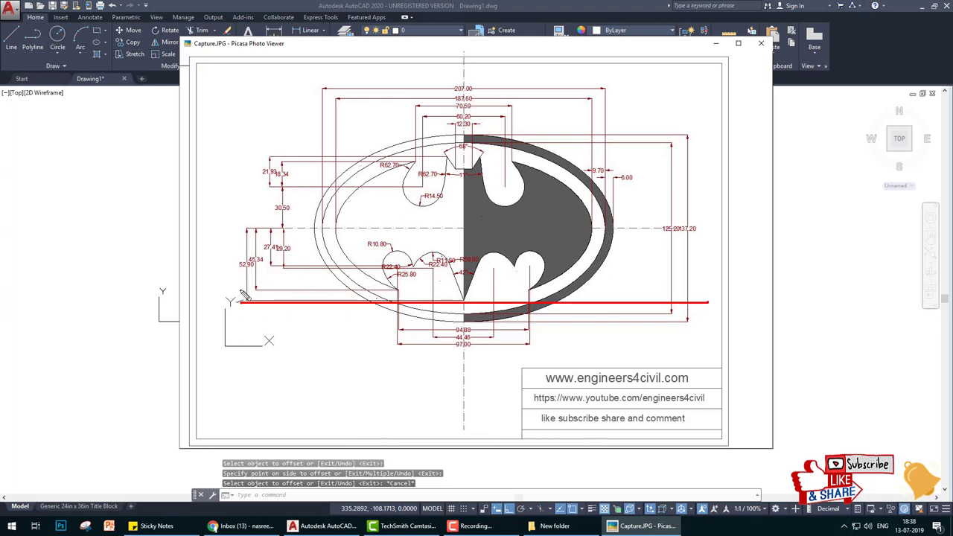
drag(236, 290, 856, 292)
drag(227, 265, 756, 266)
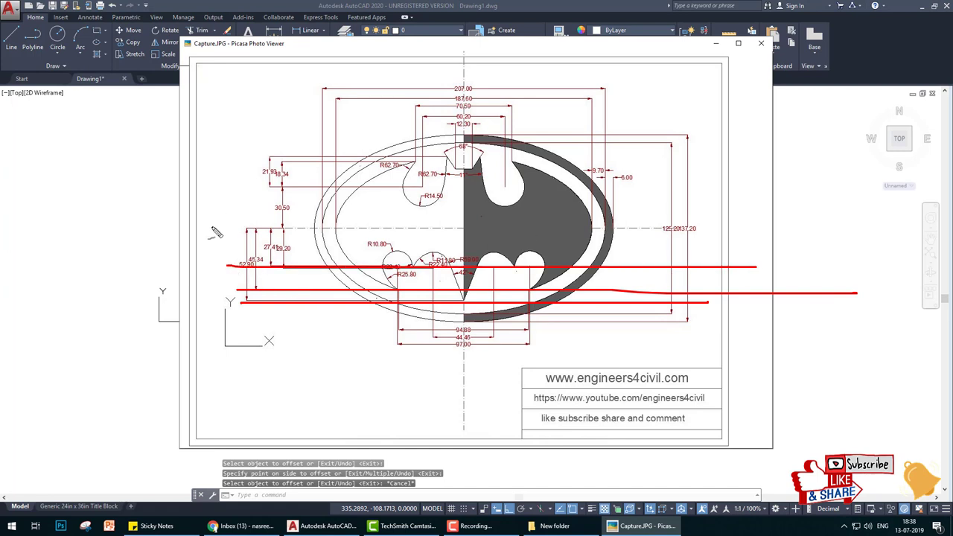
drag(213, 228, 738, 220)
drag(237, 176, 874, 186)
drag(240, 158, 713, 156)
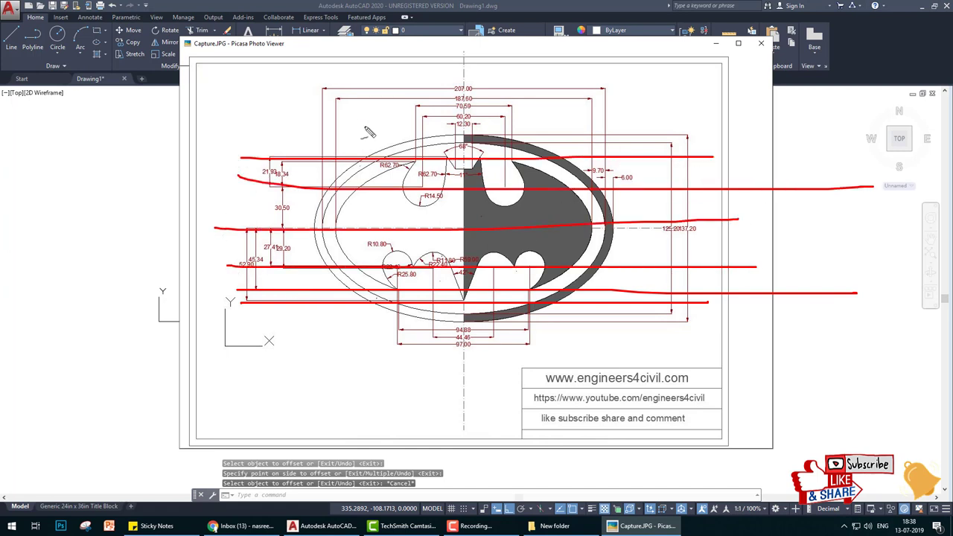
drag(287, 105, 863, 105)
drag(402, 95, 689, 94)
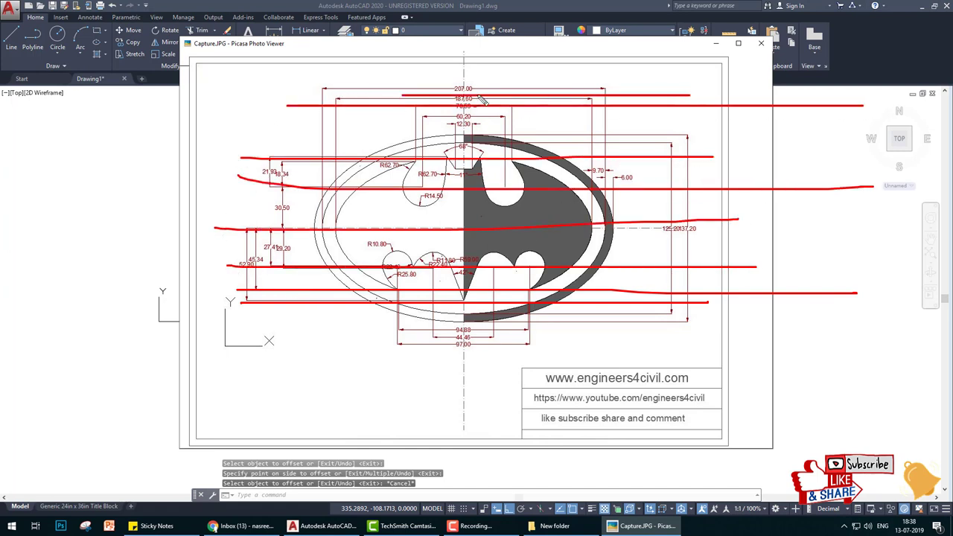
drag(420, 54, 421, 487)
drag(466, 97, 457, 432)
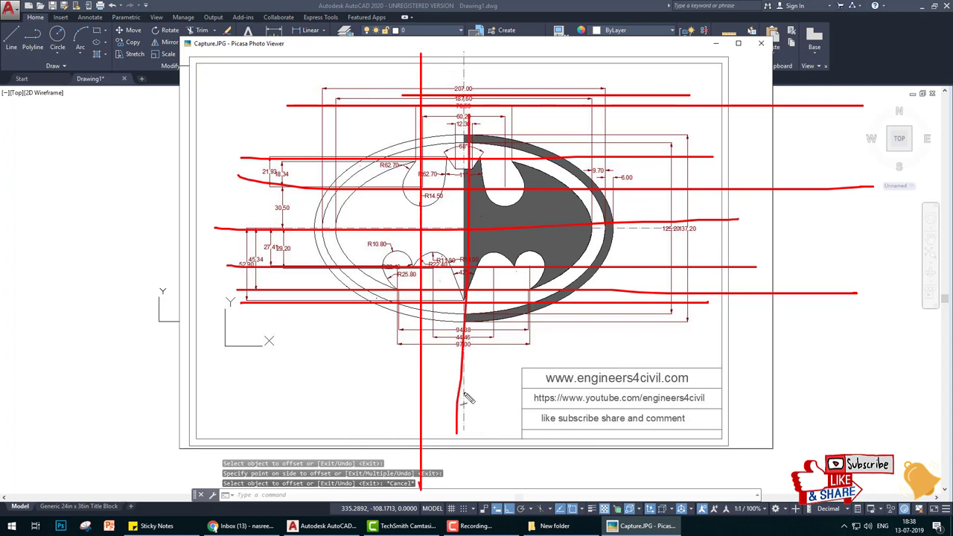
key(Escape)
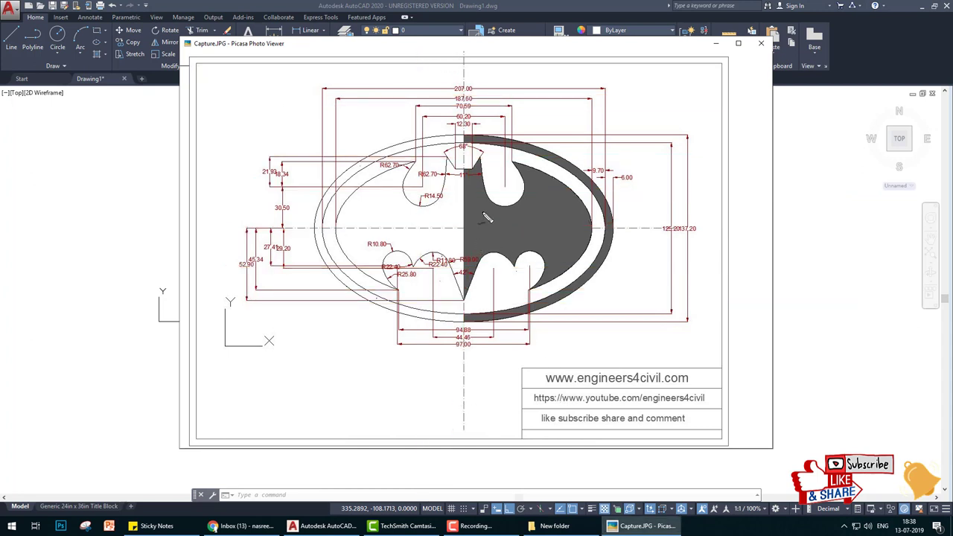
Step: Trace the bat's vertical and horizontal centre lines, then return to AutoCAD
drag(464, 174, 464, 296)
drag(400, 229, 563, 233)
key(Escape)
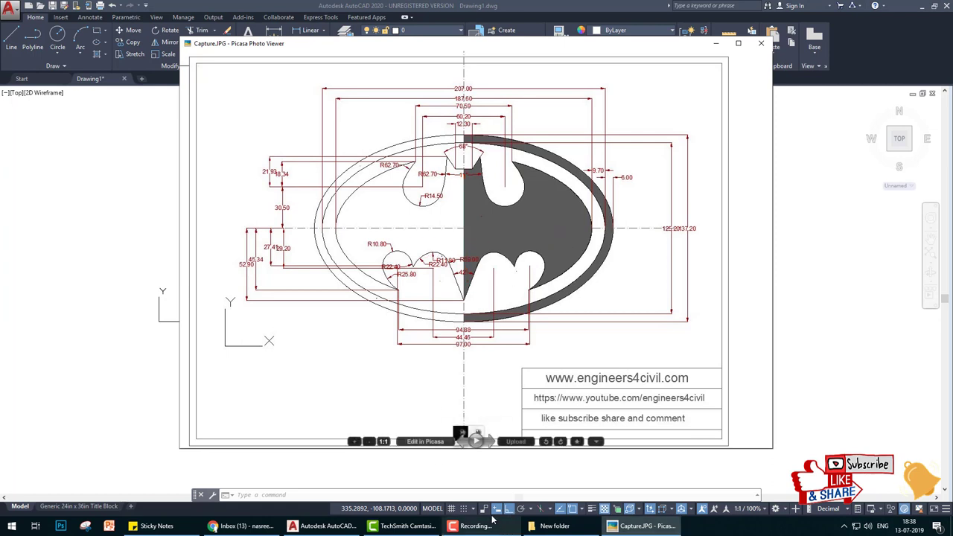
click(324, 530)
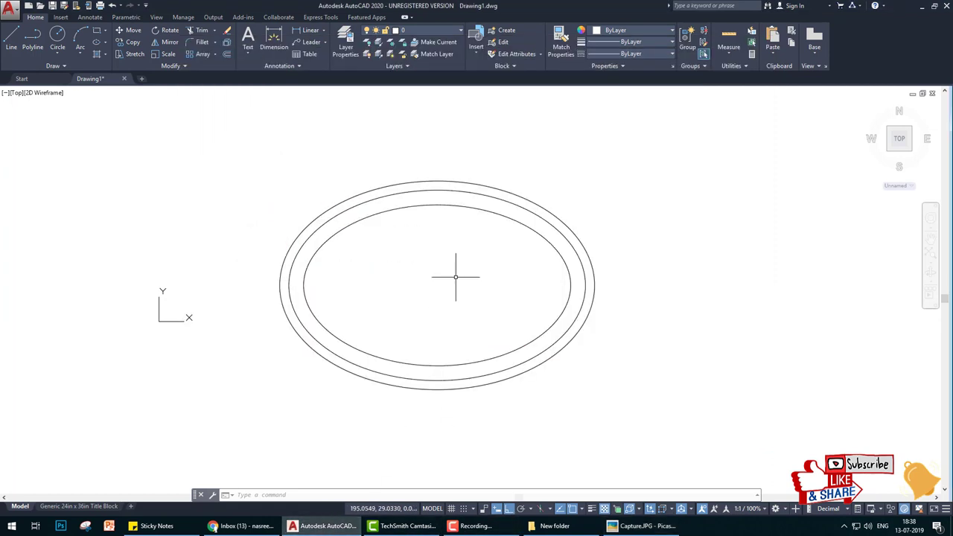
Step: Draw a vertical centre line and a horizontal line through the ellipses' centre
text(l)
key(Return)
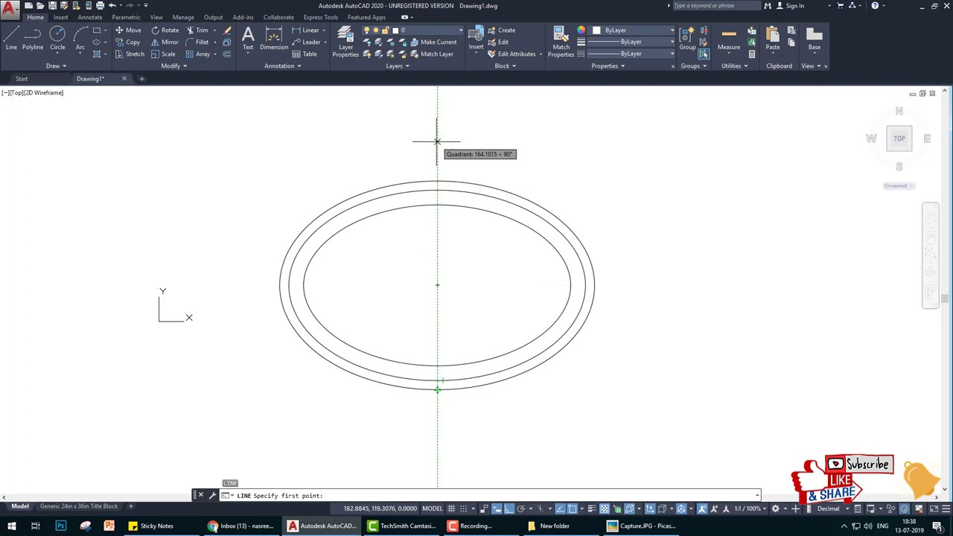
click(437, 97)
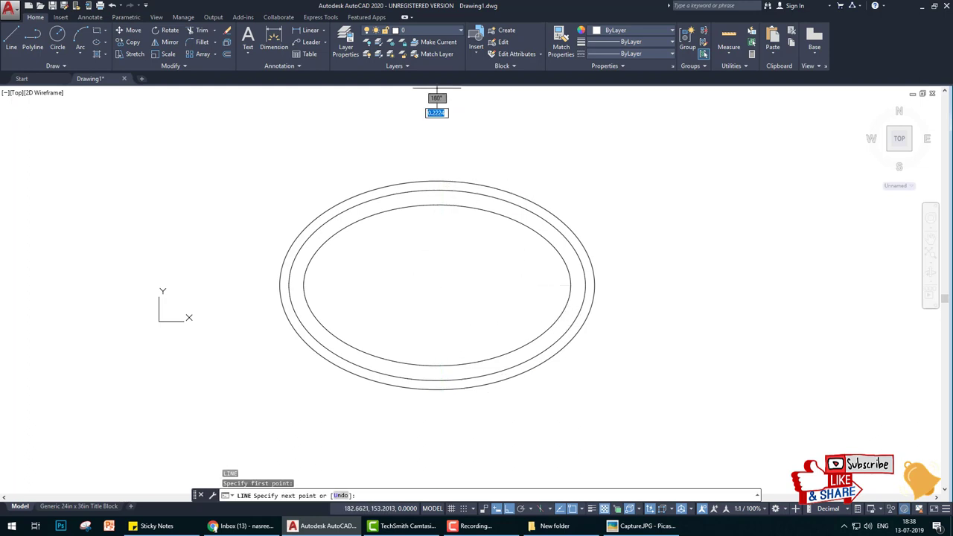
click(421, 487)
key(Return)
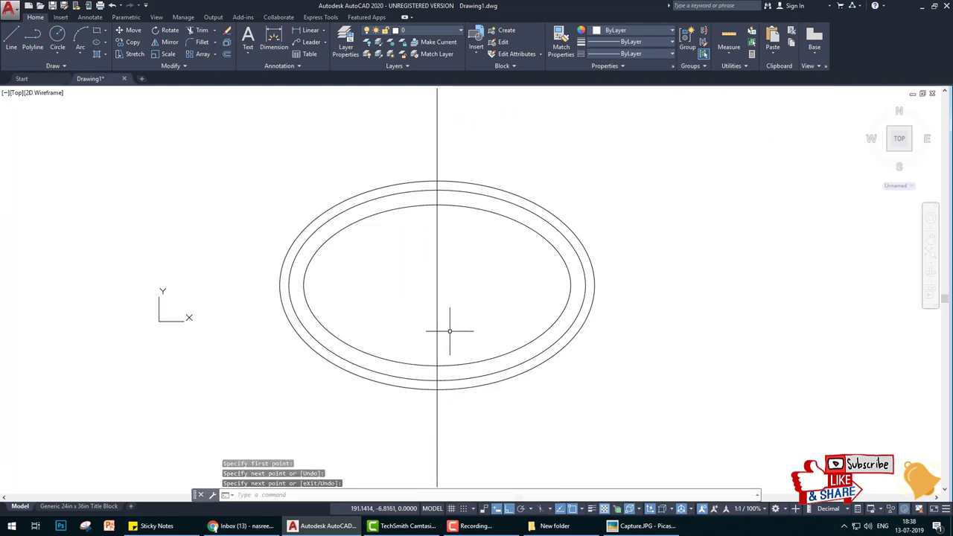
key(Return)
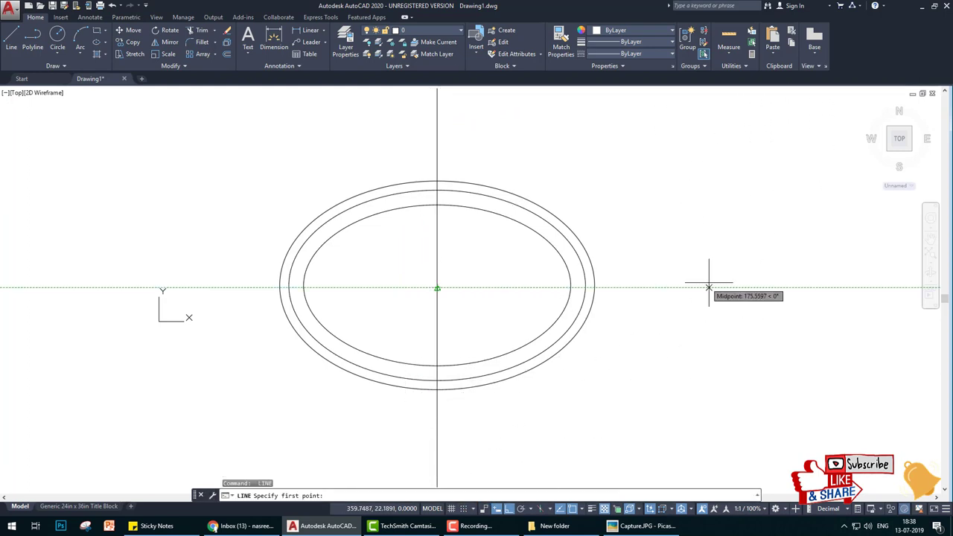
click(716, 287)
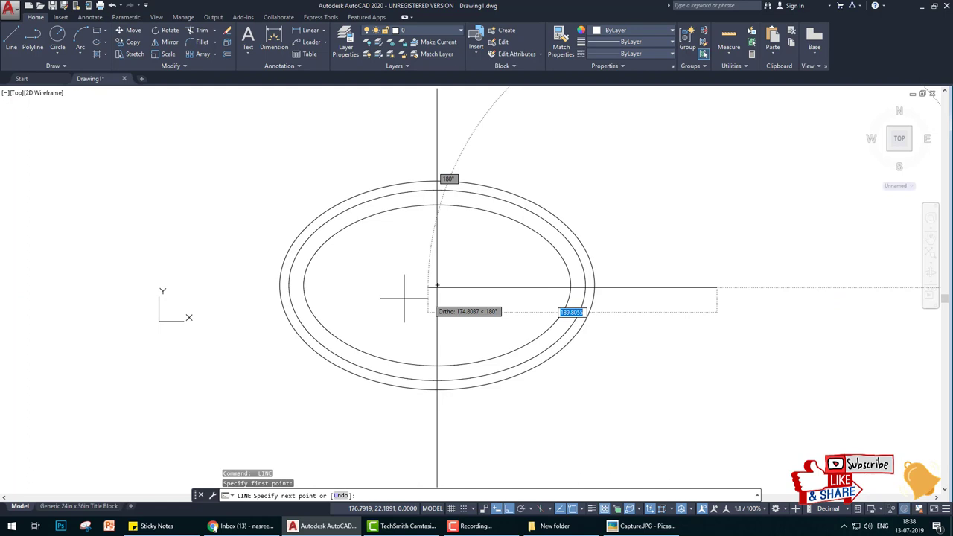
click(33, 265)
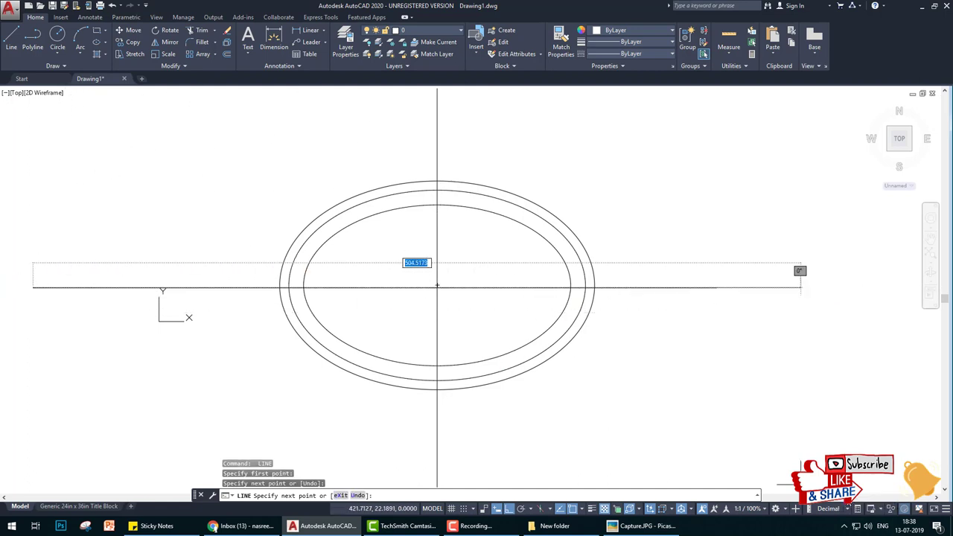
key(Escape)
key(Escape)
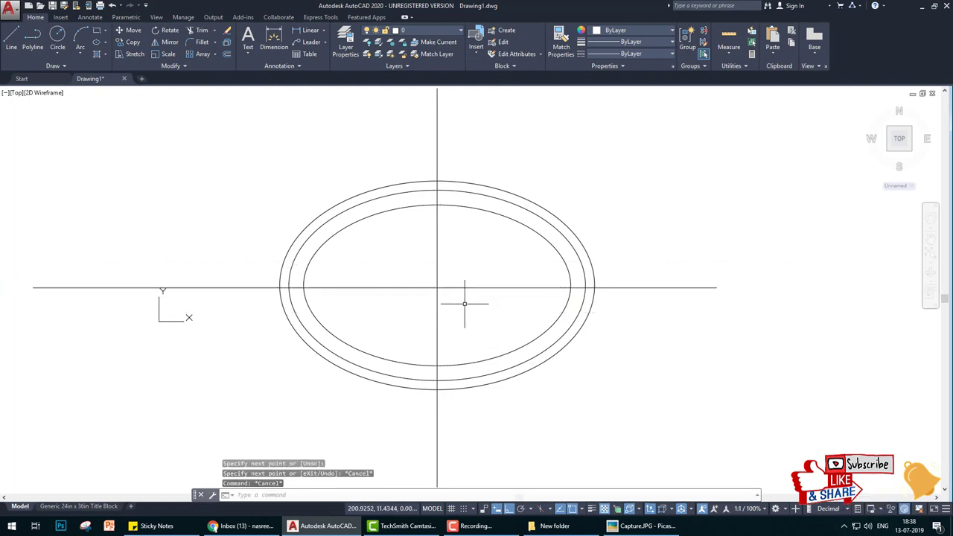
Step: Replace the overlong horizontal line with a shorter centre line spanning the ellipses
text(er)
key(Return)
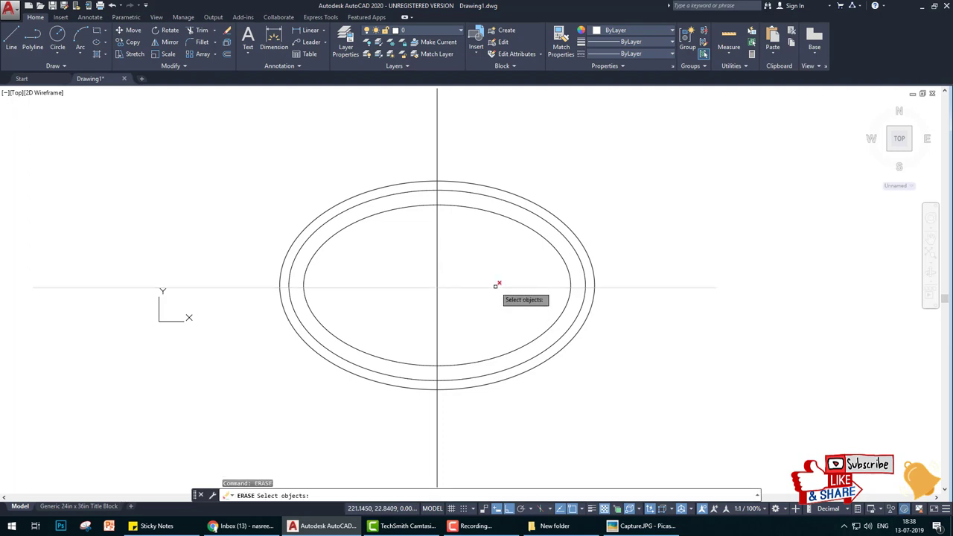
click(493, 287)
key(Return)
text(l)
key(Return)
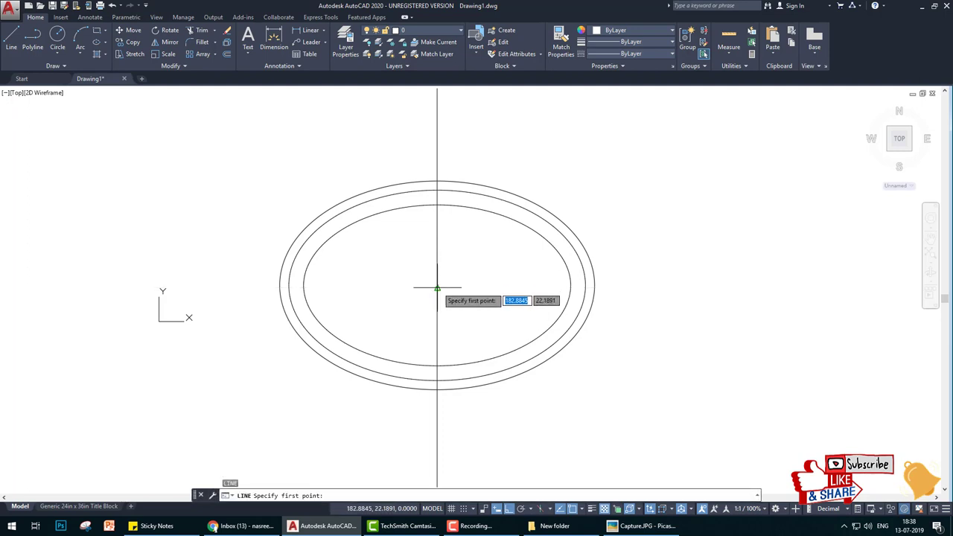
click(642, 288)
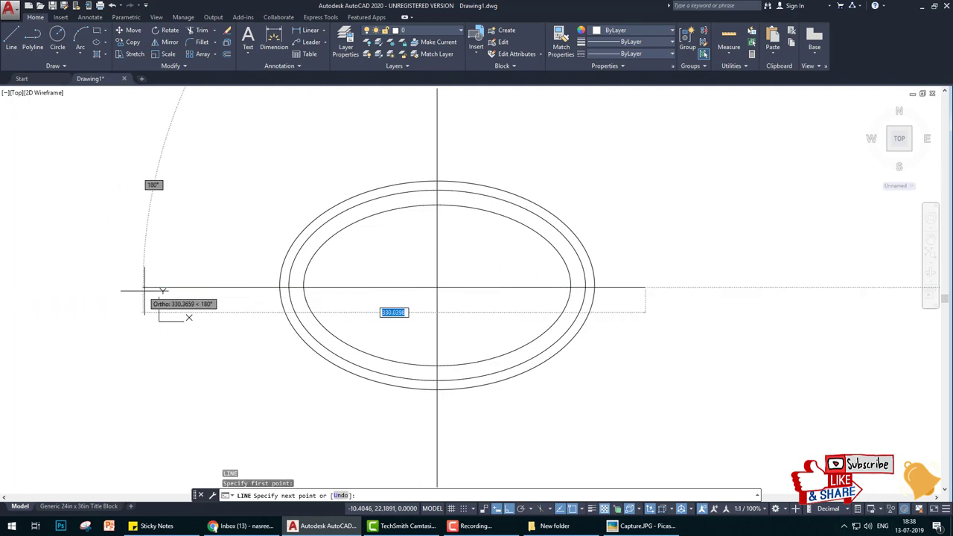
click(179, 292)
key(Escape)
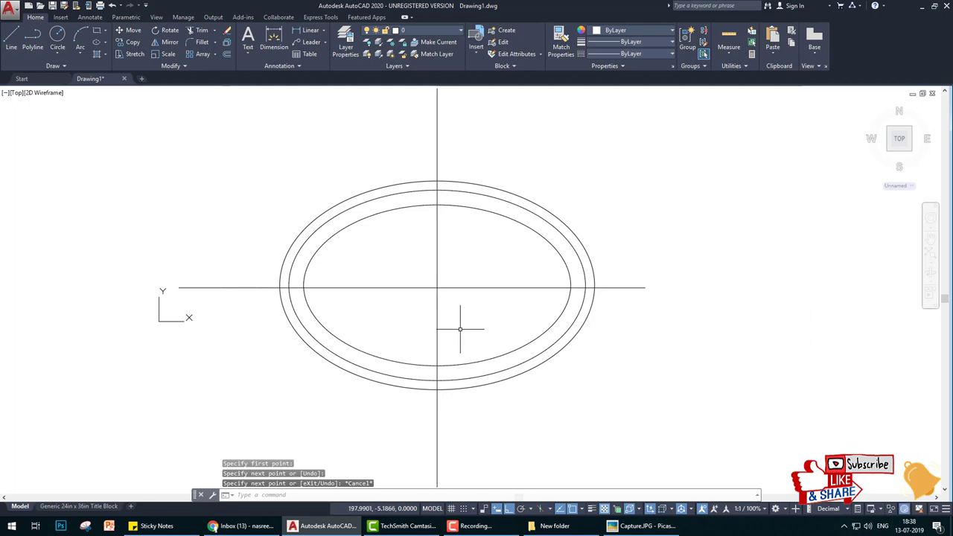
middle_drag(425, 304, 477, 307)
key(alt+Tab)
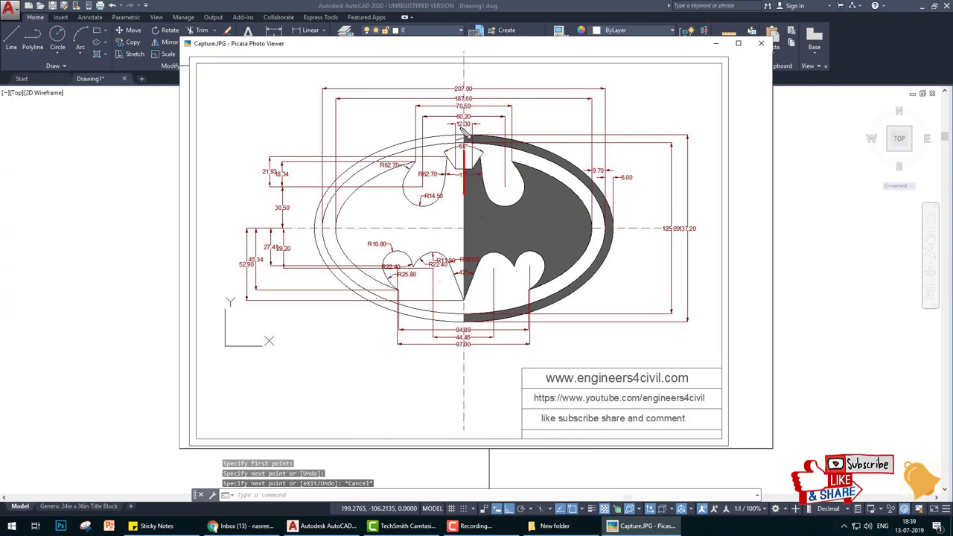
Step: Highlight the 12.30 dimension on the Batman reference image
drag(460, 126, 472, 128)
Step: Offset the vertical centre line 3.15 to both sides
click(320, 525)
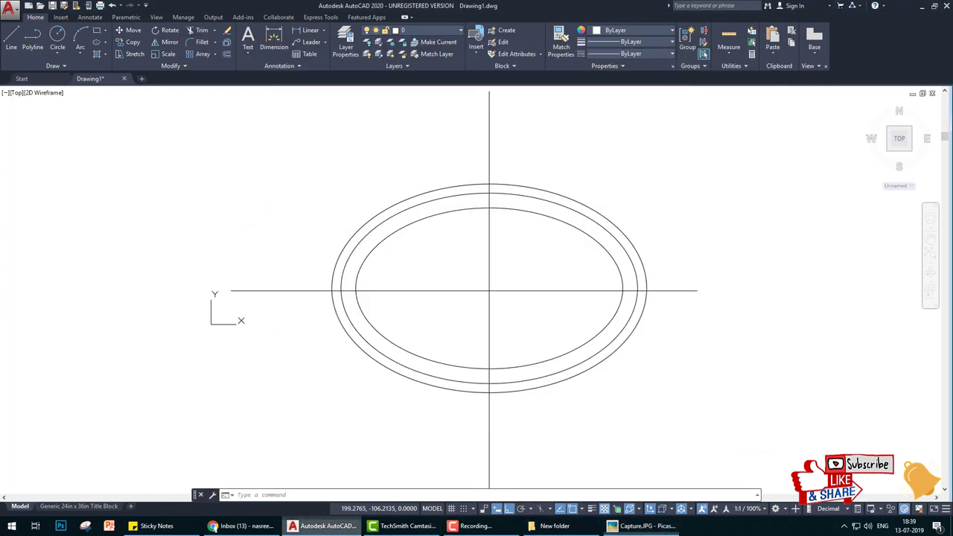
text(o)
key(Return)
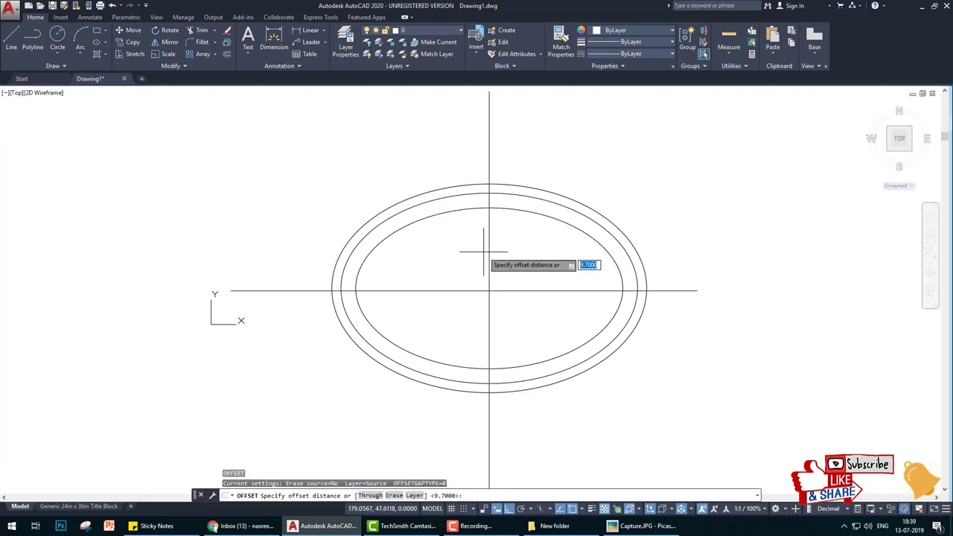
text(3.15)
key(Return)
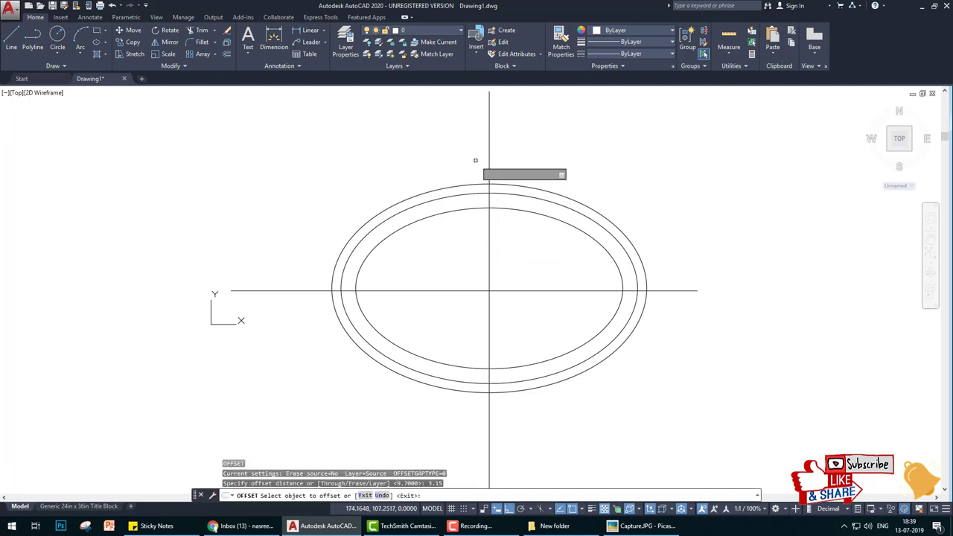
click(489, 154)
click(503, 154)
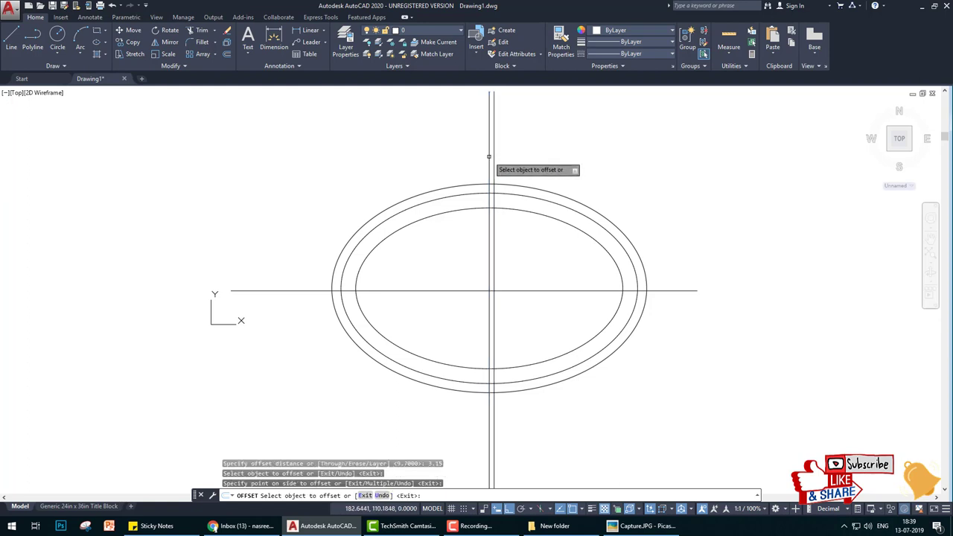
click(489, 153)
click(482, 148)
click(640, 525)
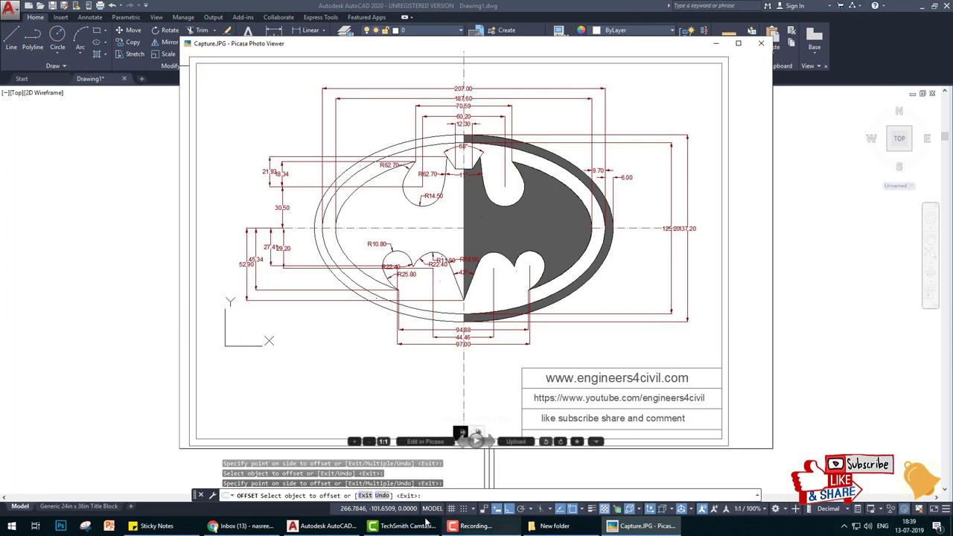
Step: Offset the vertical centre line 30.1 to the left and right
click(320, 526)
key(Escape)
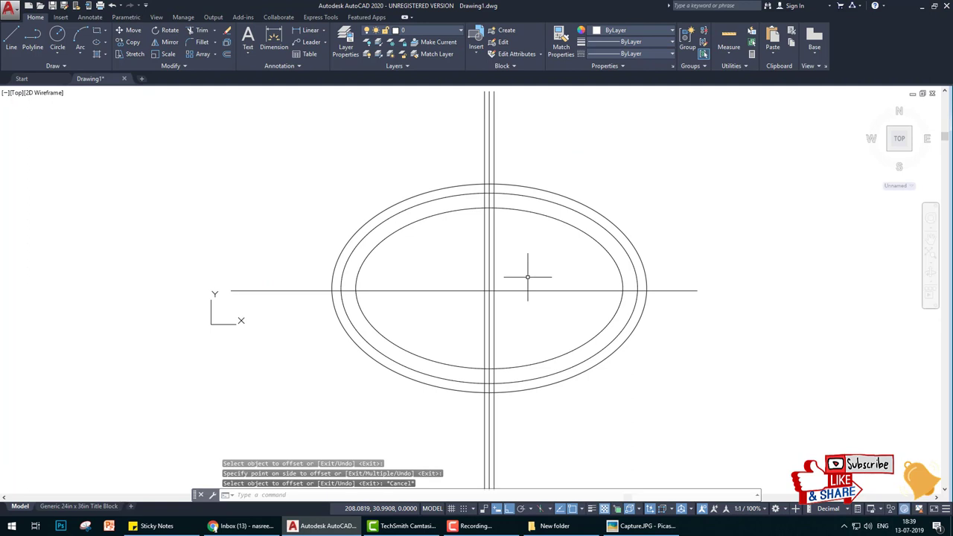
text(o)
key(Return)
text(30.)
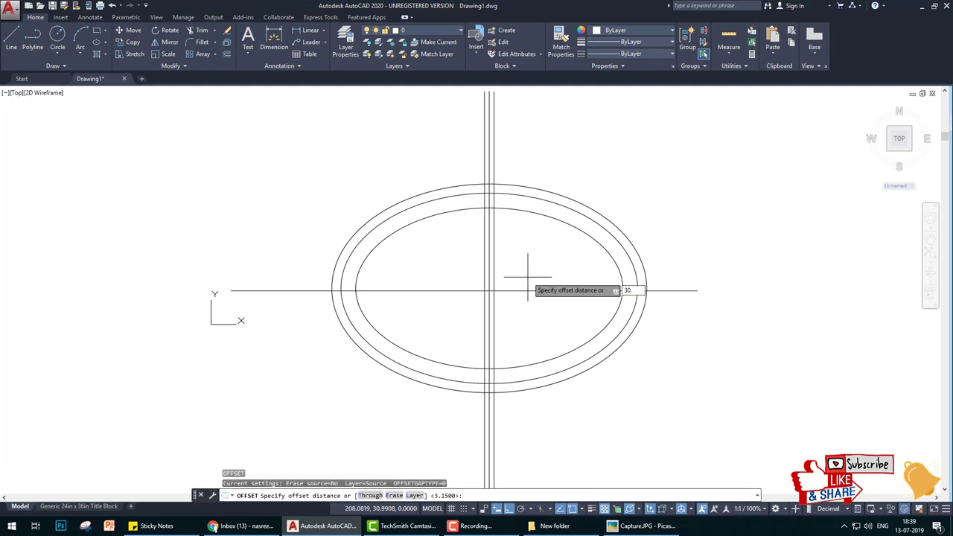
click(640, 525)
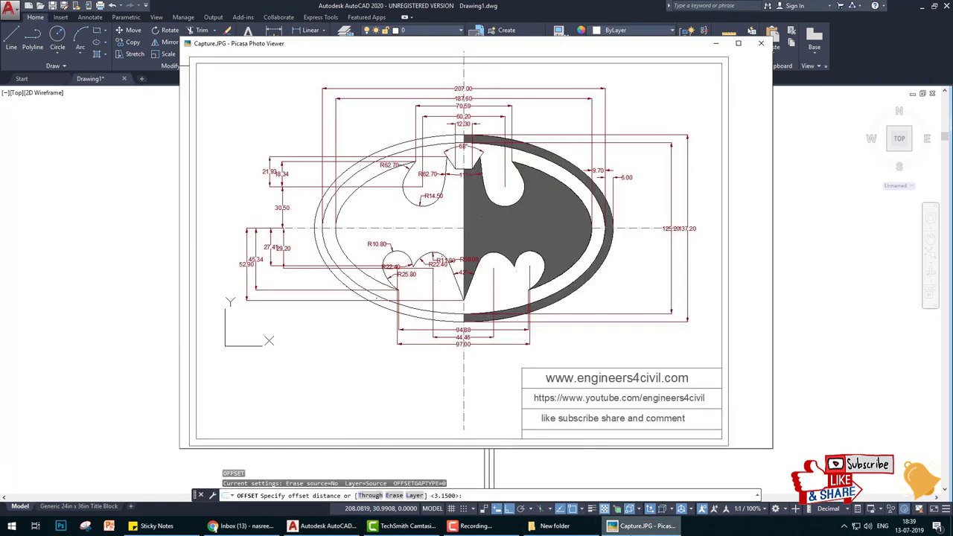
click(640, 525)
text(30.)
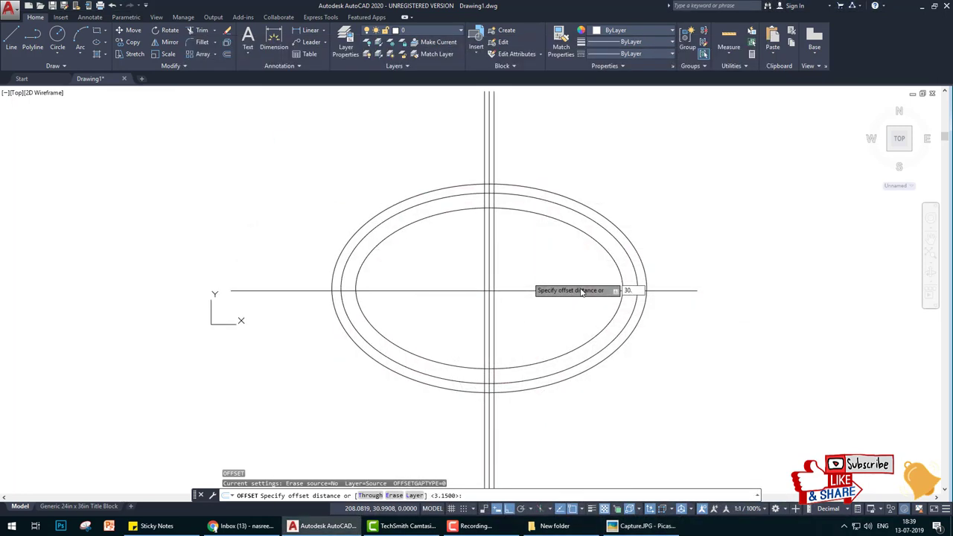
text(1)
key(Return)
click(489, 156)
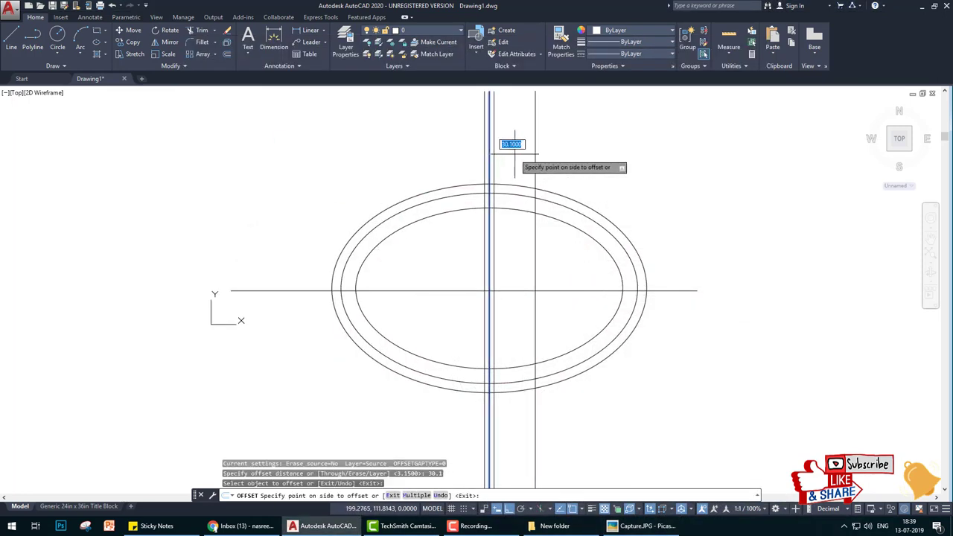
click(514, 155)
click(489, 157)
click(465, 152)
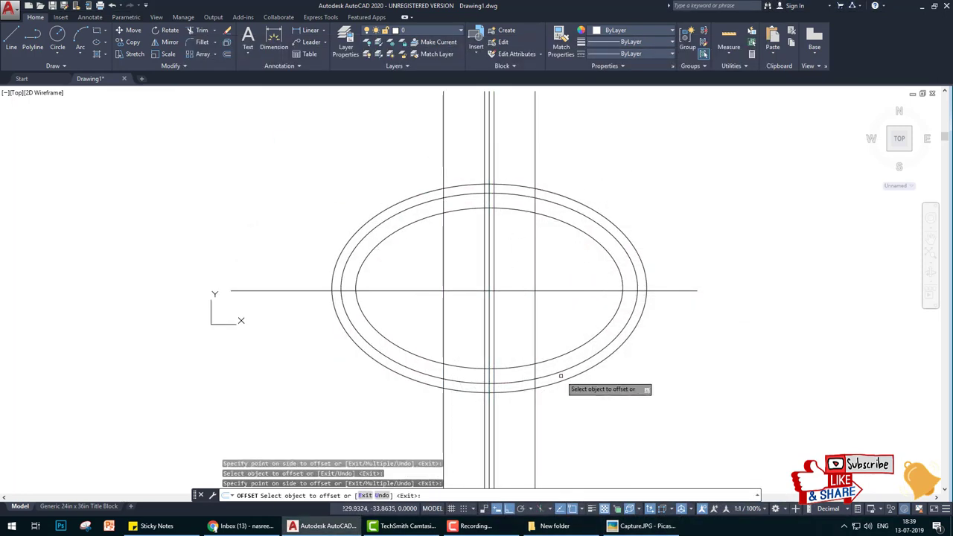
click(640, 525)
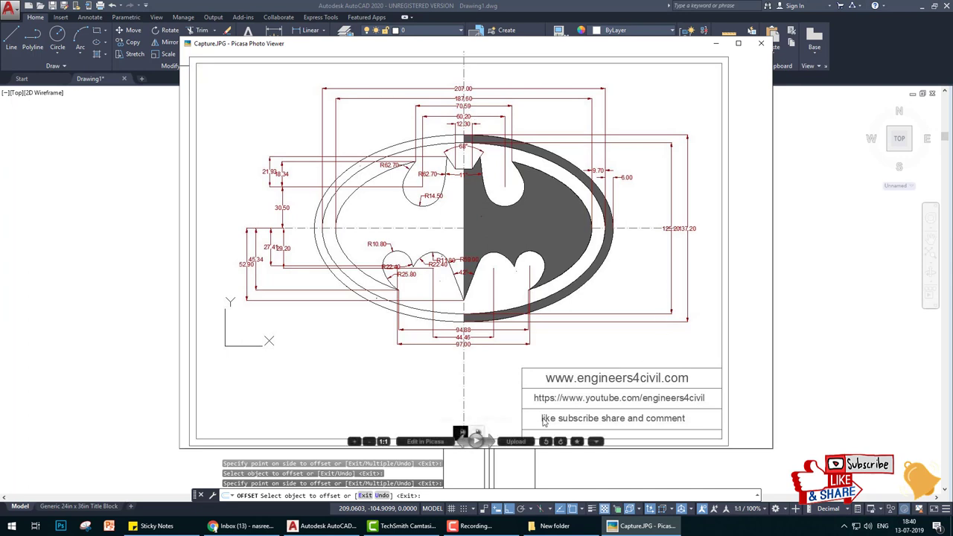
Step: Offset the vertical centre line 35.295 to one side and end the command
click(321, 526)
key(Return)
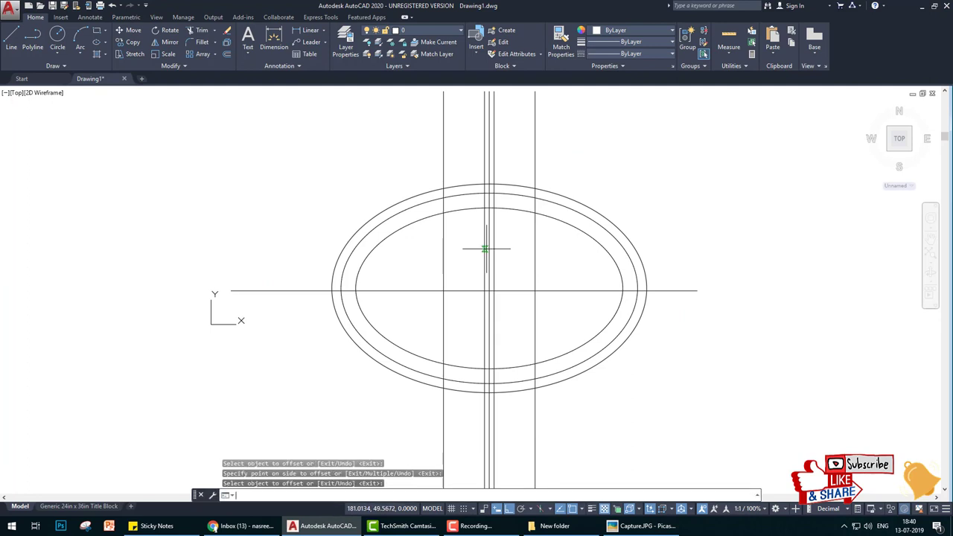
key(Return)
text(35.295)
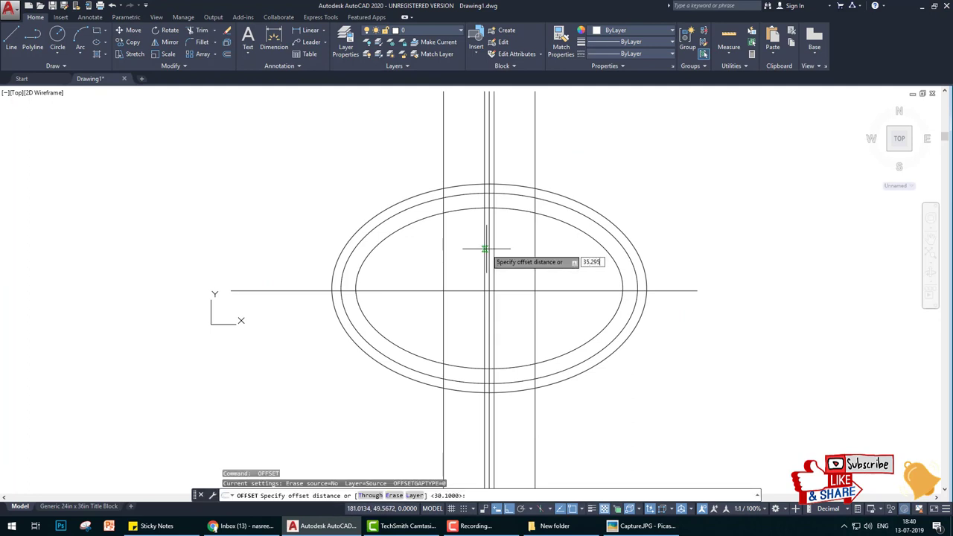
key(Return)
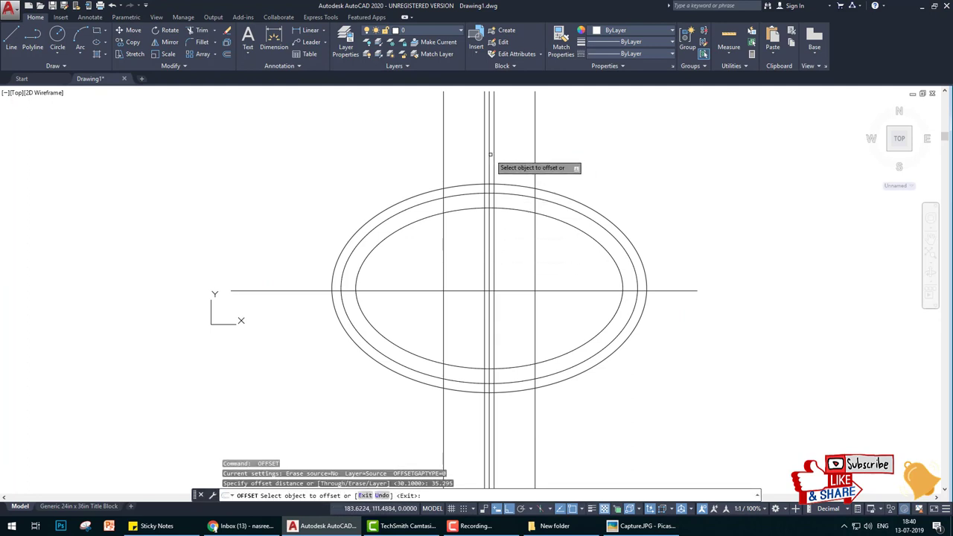
click(489, 154)
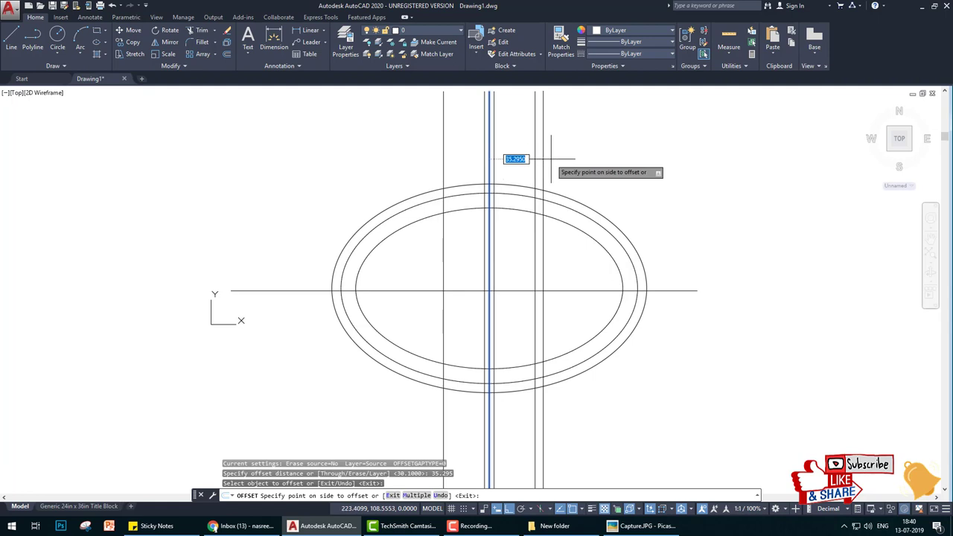
click(476, 158)
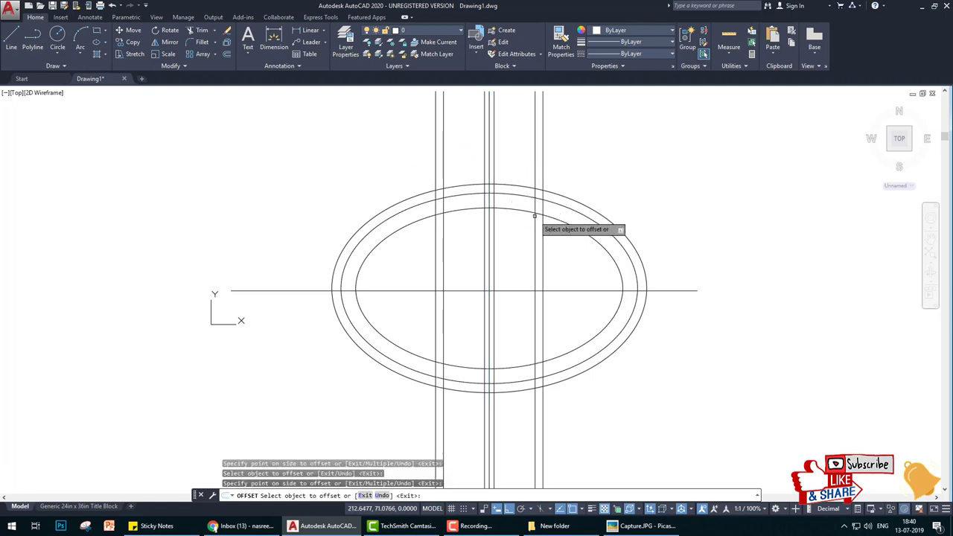
key(Escape)
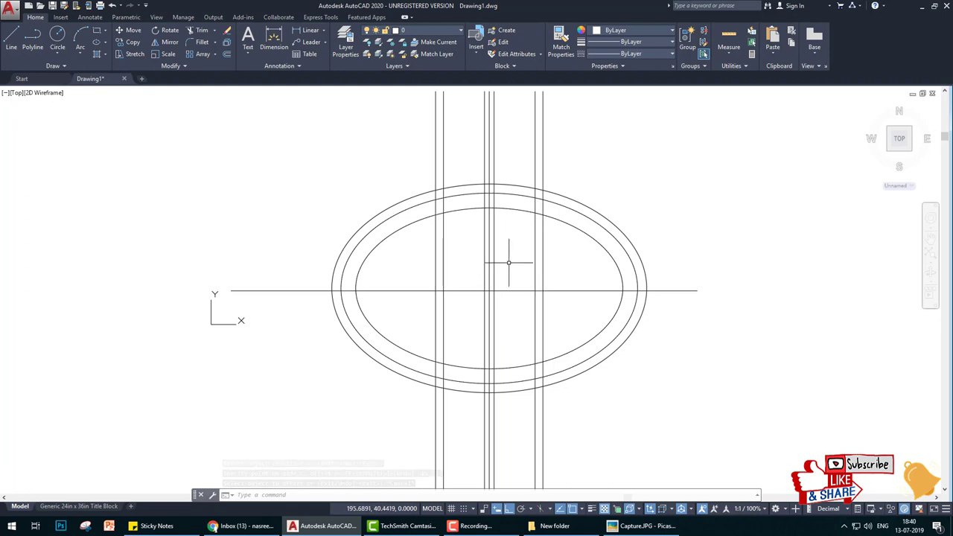
middle_drag(506, 260, 496, 280)
click(624, 527)
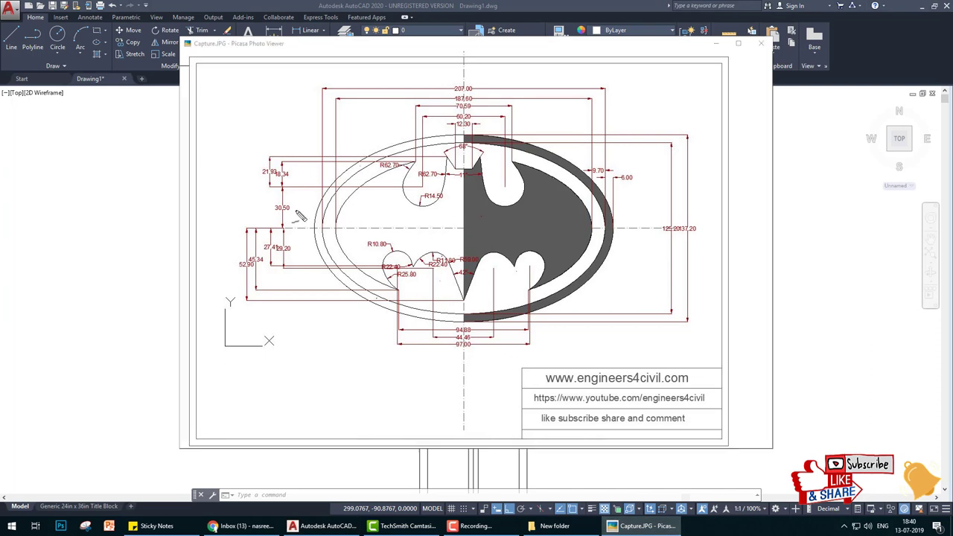
Step: Mark the 21.93 and 30.50 dimensions and the left wing on the reference, then clear
mouse_move(300, 139)
mouse_down()
mouse_move(305, 210)
mouse_move(277, 149)
mouse_up()
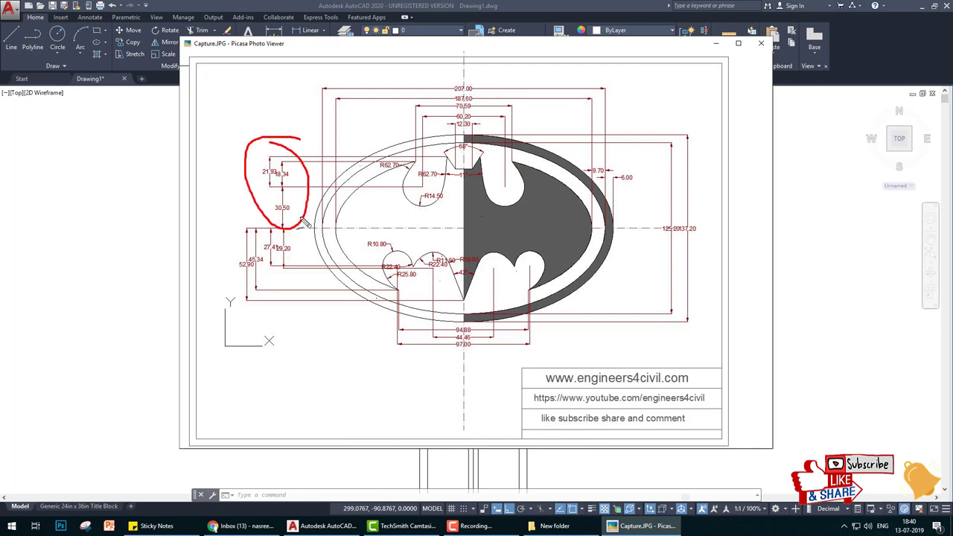
scroll(455, 179, up, 3)
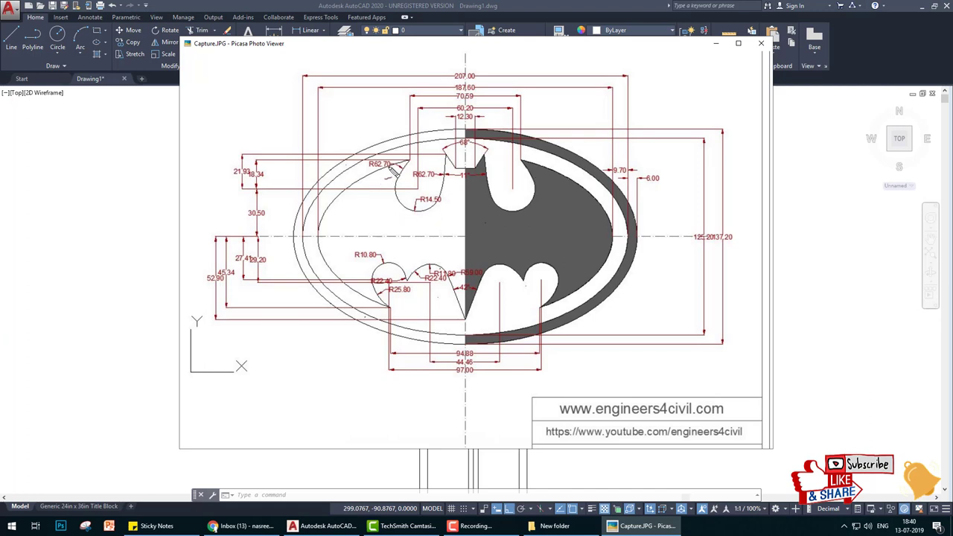
mouse_move(402, 164)
mouse_down()
mouse_move(351, 215)
mouse_move(353, 264)
mouse_up()
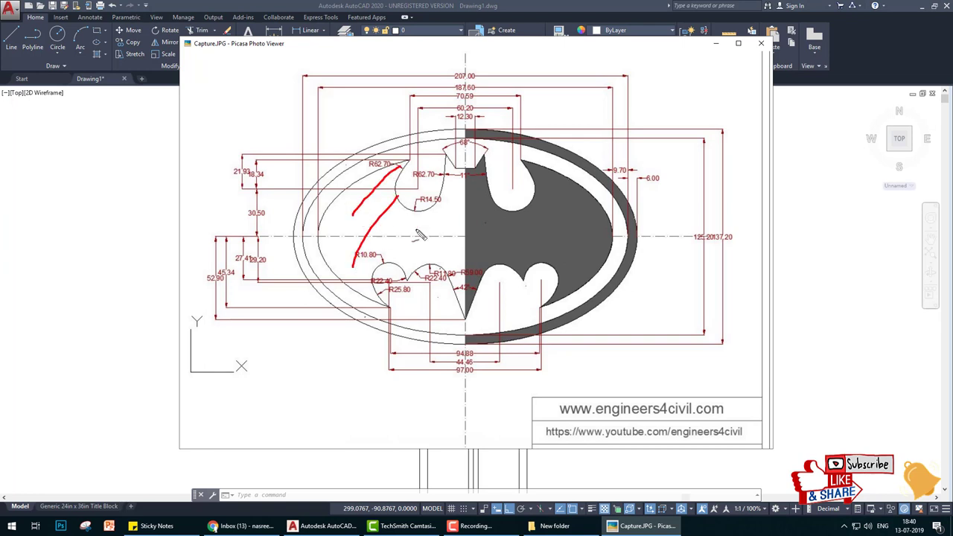
drag(433, 211, 420, 251)
drag(470, 186, 456, 262)
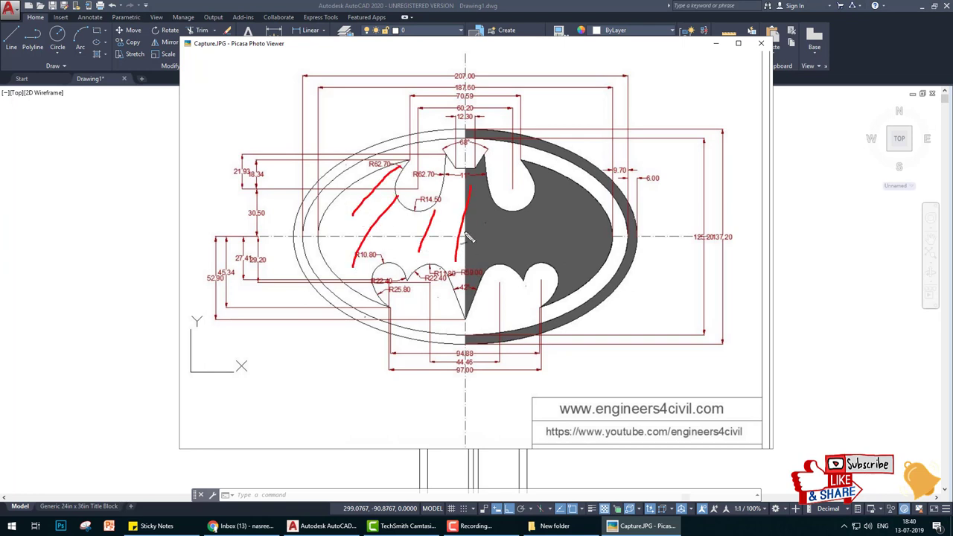
key(Escape)
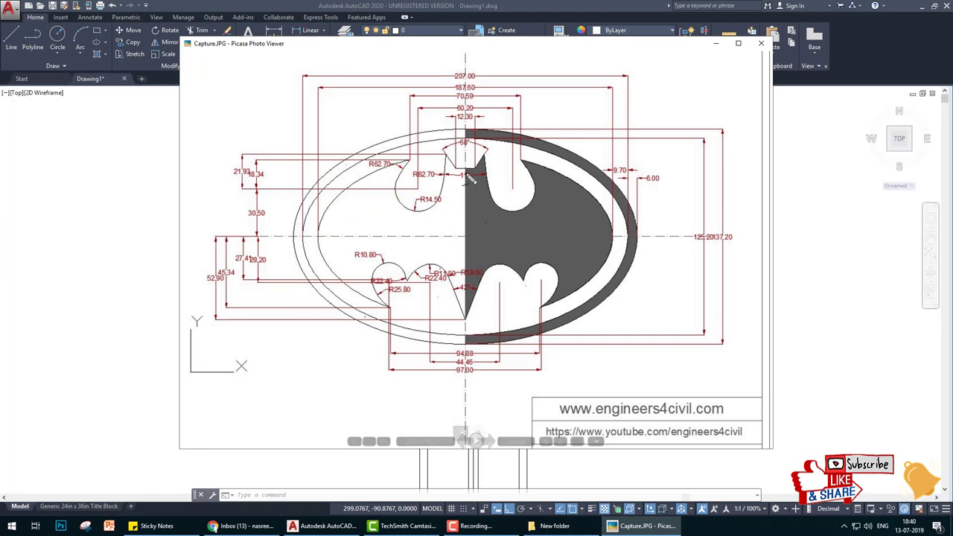
Step: Mark the head top, centre, ear edges and 60.20 and 12.30 ear dimensions
drag(464, 144, 464, 168)
mouse_move(464, 165)
mouse_down()
mouse_move(454, 166)
mouse_move(454, 203)
mouse_up()
mouse_move(449, 158)
mouse_down()
mouse_move(412, 104)
mouse_move(463, 186)
mouse_move(405, 94)
mouse_up()
drag(405, 94, 465, 147)
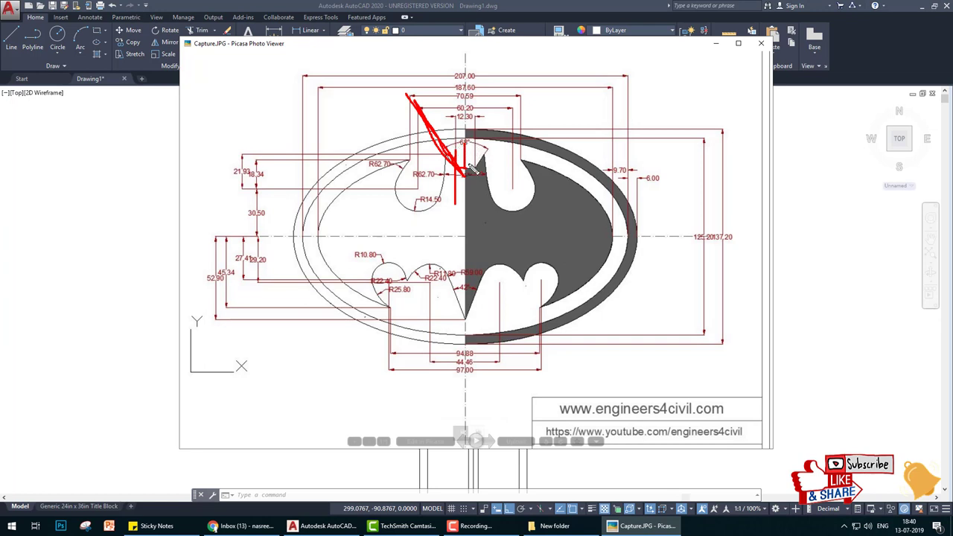
mouse_move(488, 148)
mouse_down()
mouse_move(479, 174)
mouse_move(482, 157)
mouse_up()
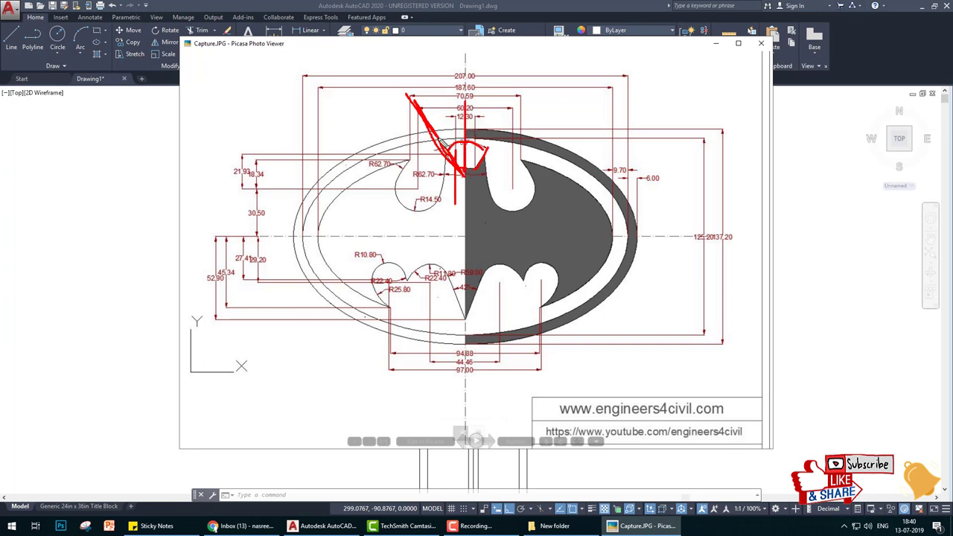
drag(439, 135, 456, 131)
key(Escape)
mouse_move(499, 55)
mouse_down()
mouse_move(547, 153)
mouse_move(512, 66)
mouse_up()
mouse_move(332, 82)
mouse_down()
mouse_move(265, 186)
mouse_move(372, 90)
mouse_move(320, 97)
mouse_up()
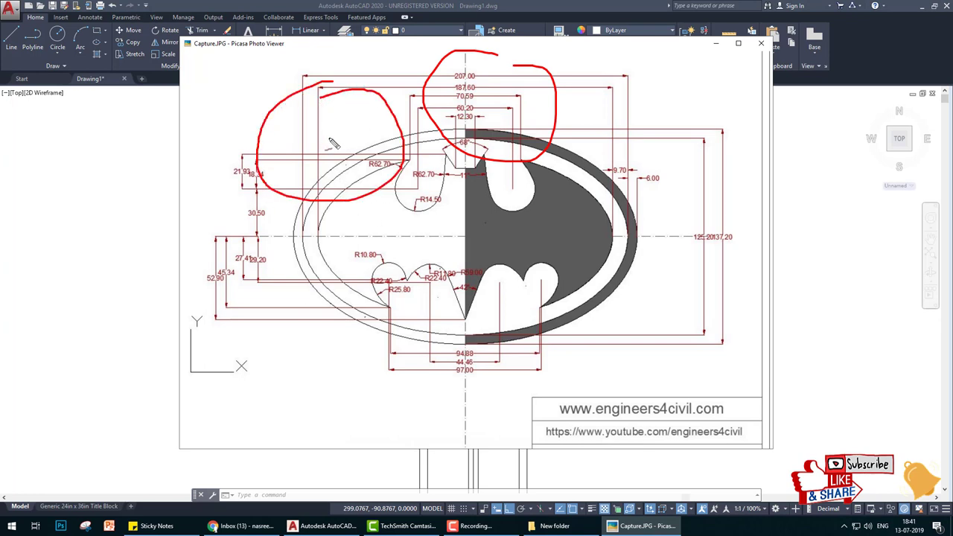
mouse_move(400, 153)
mouse_down()
mouse_move(439, 227)
mouse_move(402, 143)
mouse_up()
drag(534, 340, 368, 347)
drag(368, 383, 562, 299)
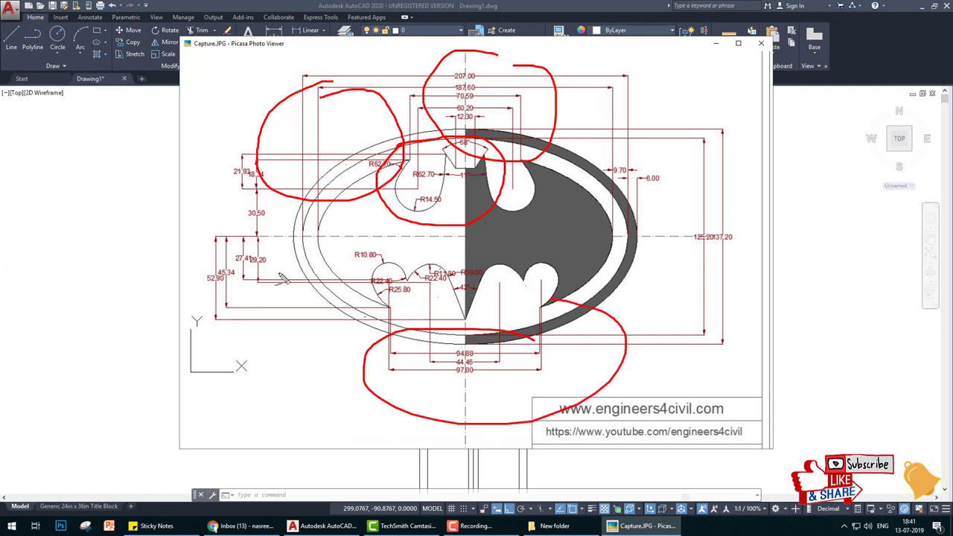
mouse_move(282, 239)
mouse_down()
mouse_move(196, 318)
mouse_move(290, 253)
mouse_up()
mouse_move(432, 298)
mouse_down()
mouse_move(451, 259)
mouse_move(432, 326)
mouse_move(455, 266)
mouse_up()
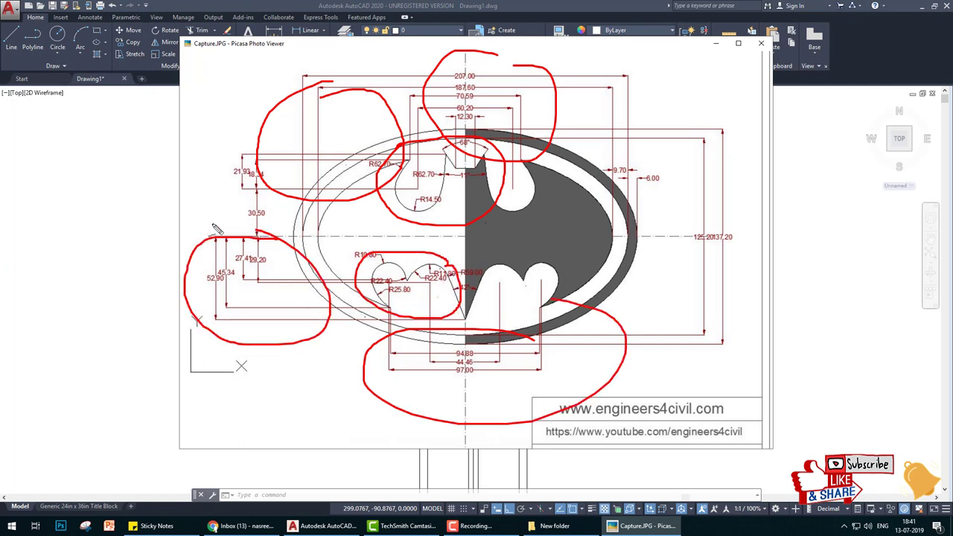
drag(212, 223, 533, 224)
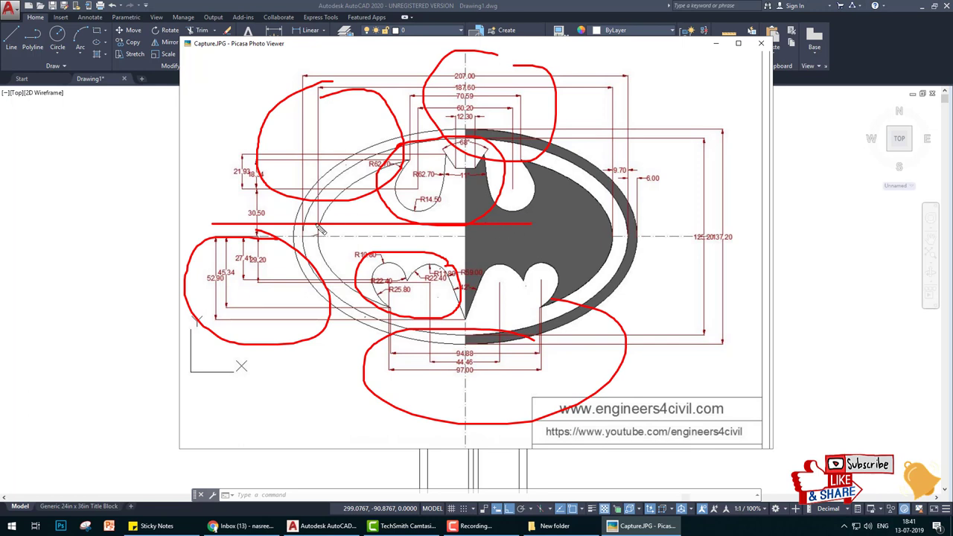
drag(213, 223, 531, 67)
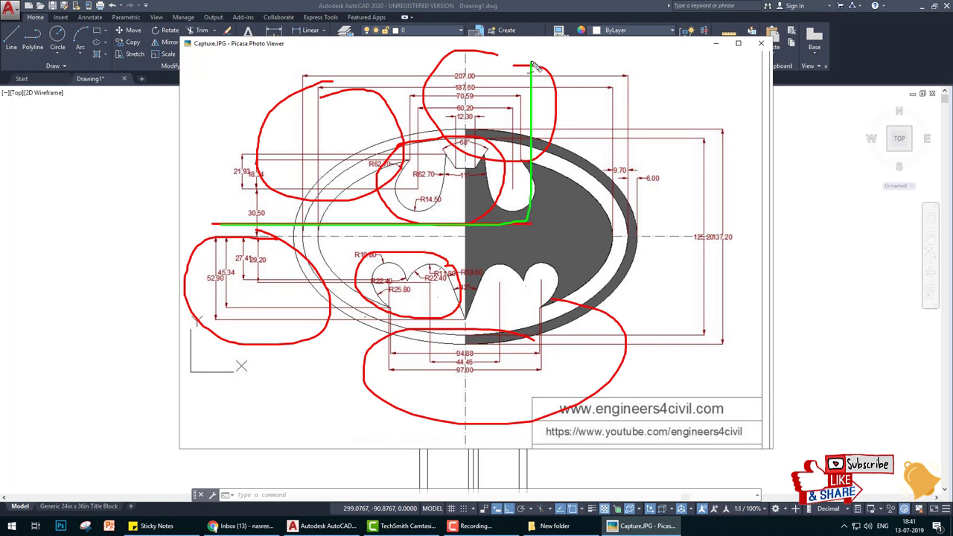
mouse_move(227, 223)
mouse_down()
mouse_move(486, 85)
mouse_move(457, 137)
mouse_move(476, 163)
mouse_up()
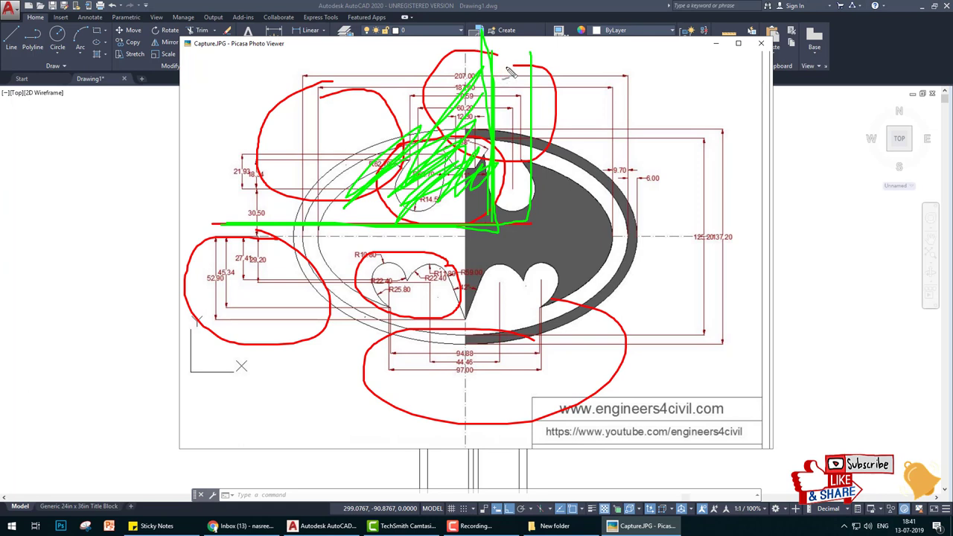
drag(509, 72, 511, 128)
mouse_move(257, 128)
mouse_down()
mouse_move(319, 171)
mouse_move(308, 181)
mouse_up()
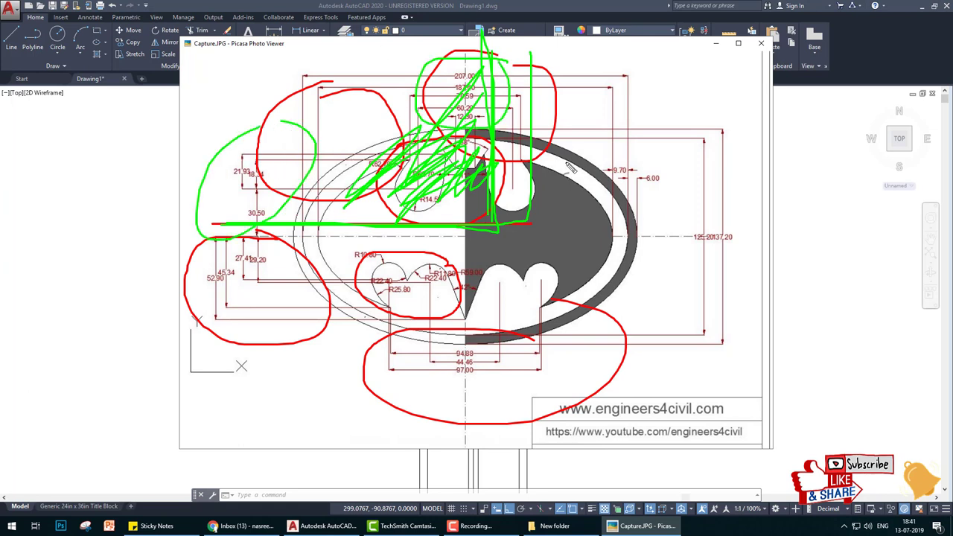
key(Escape)
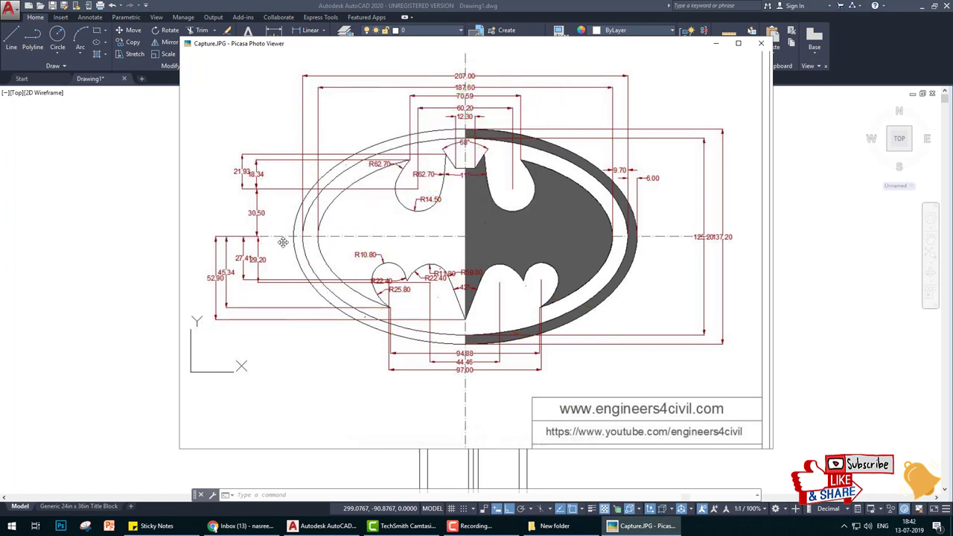
drag(289, 240, 279, 197)
Step: Offset the horizontal centre line 30.5 upward
click(323, 528)
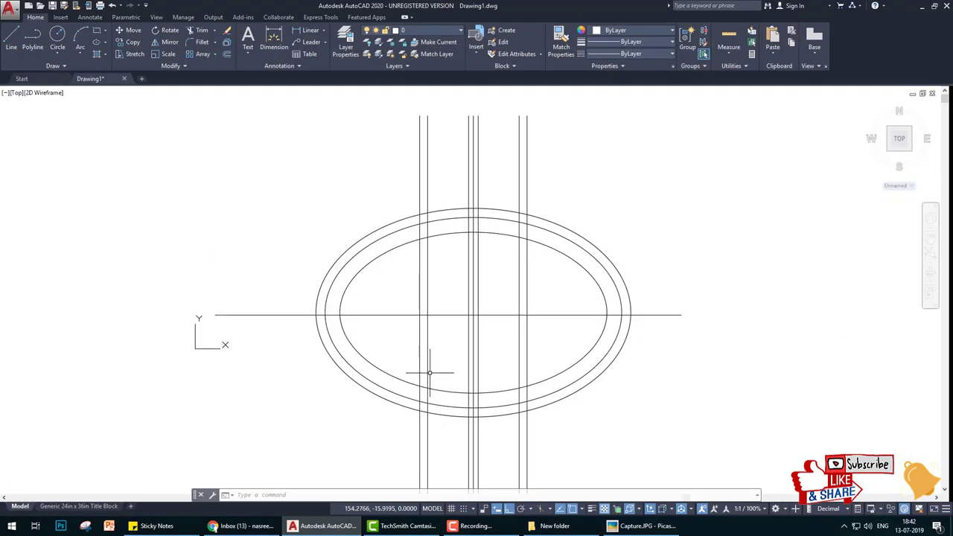
text(o)
key(Return)
text(30.5)
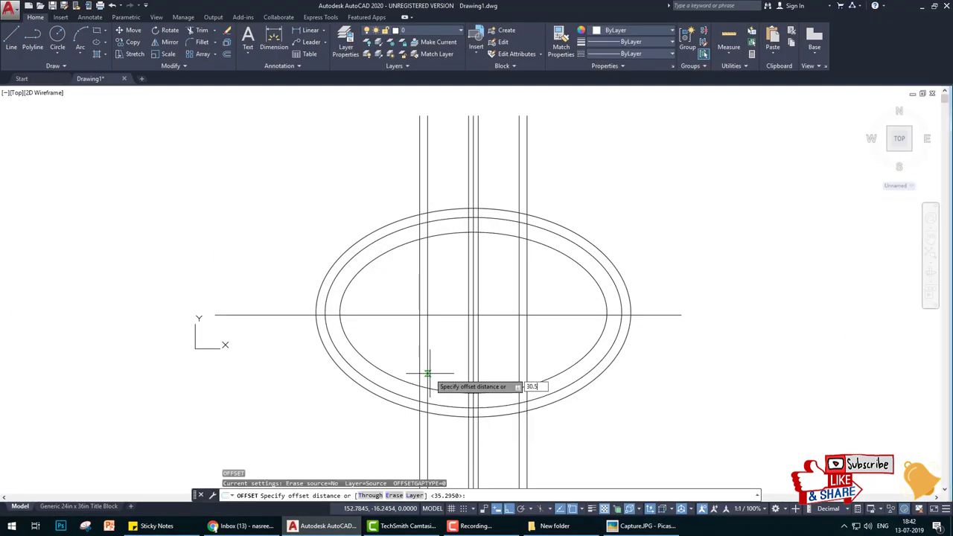
key(Return)
click(284, 313)
click(285, 282)
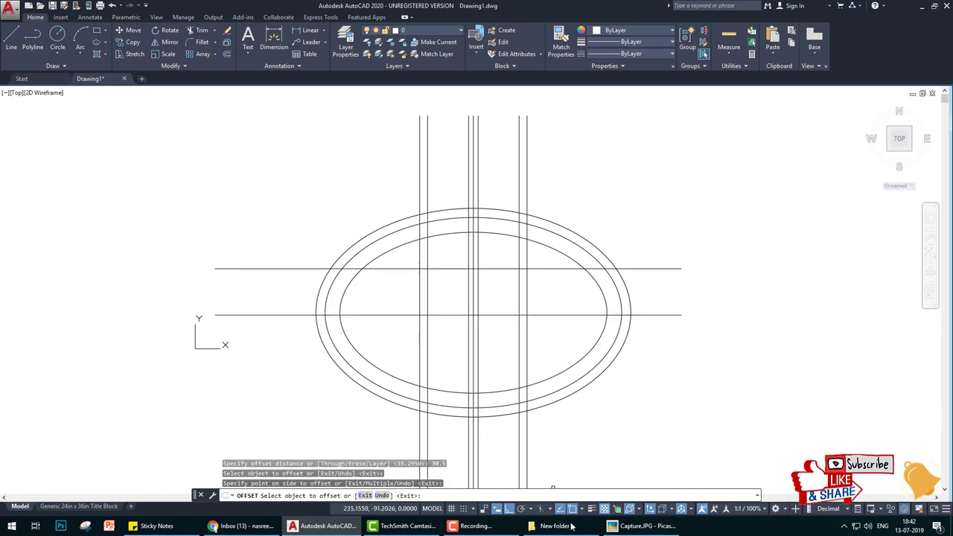
click(642, 526)
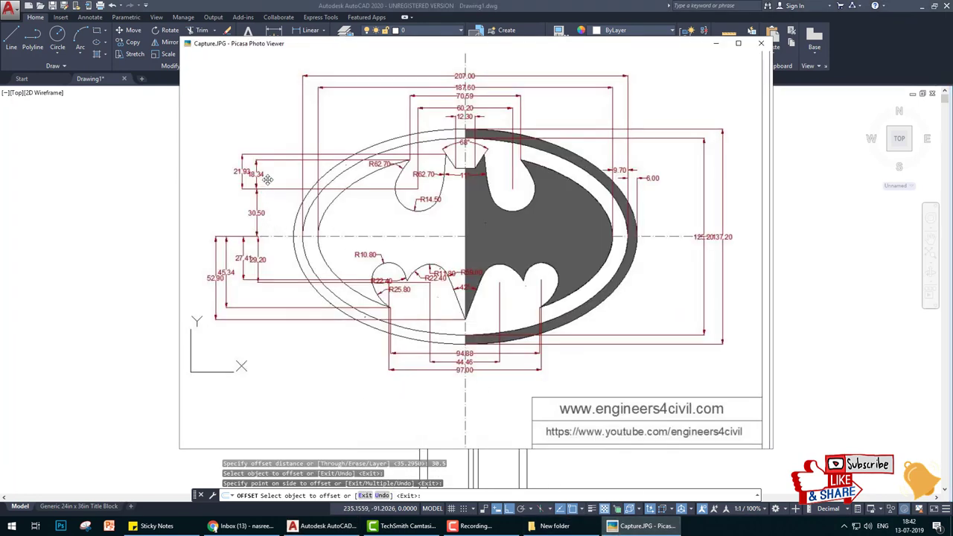
Step: Offset the new 30.5 line 18.34 upward
click(320, 525)
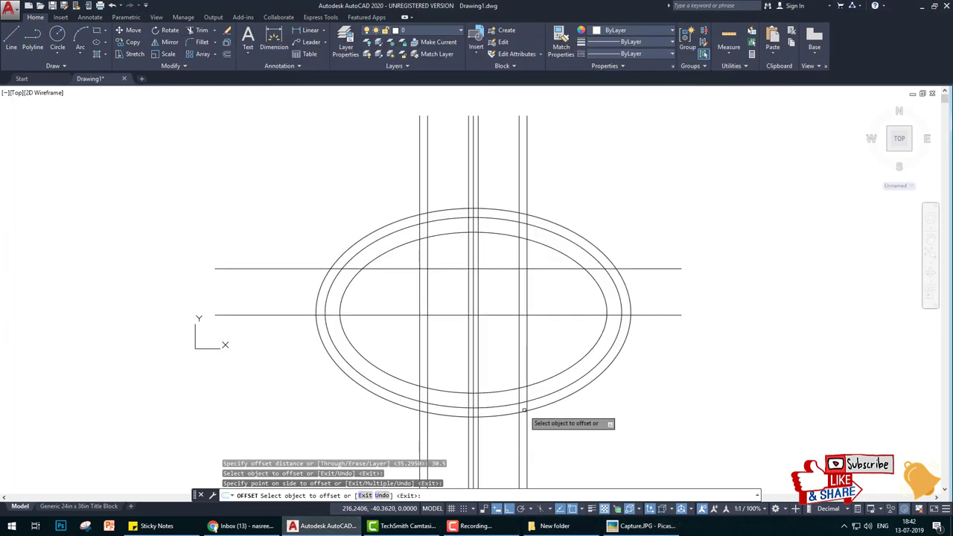
key(Return)
key(Return)
text(18.34)
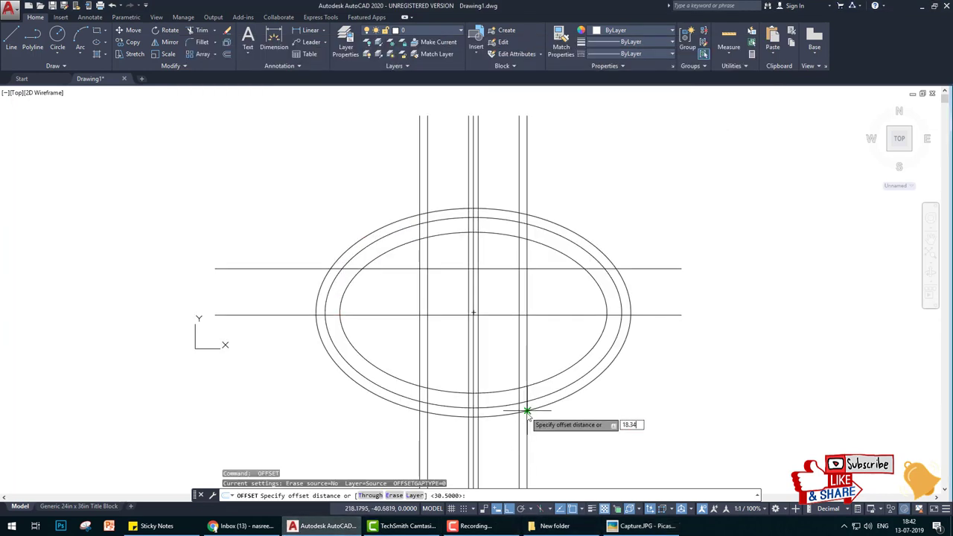
key(Return)
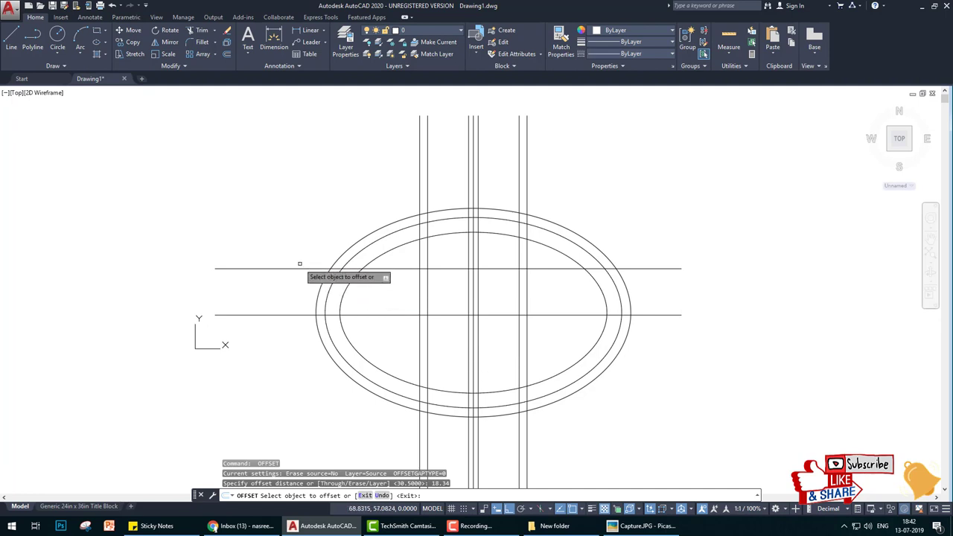
click(302, 268)
click(328, 253)
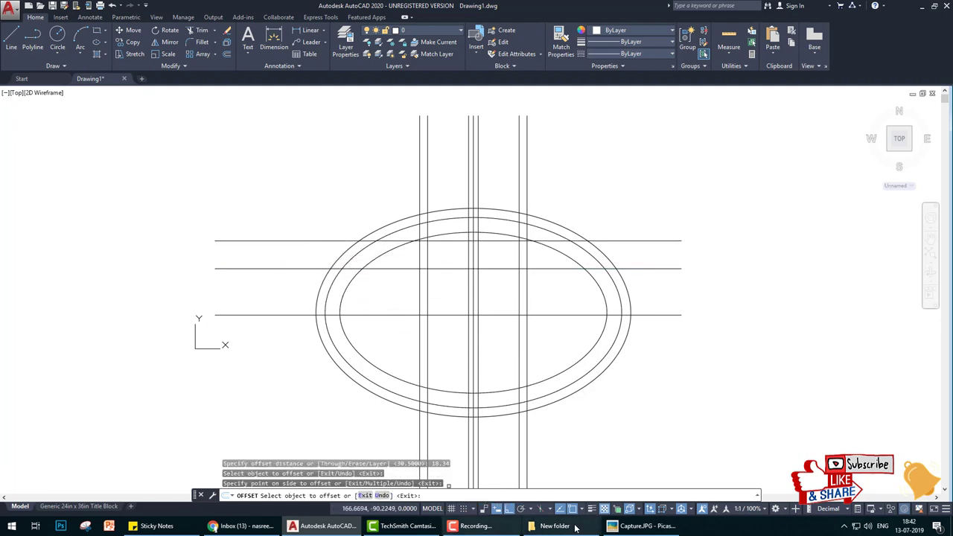
click(646, 525)
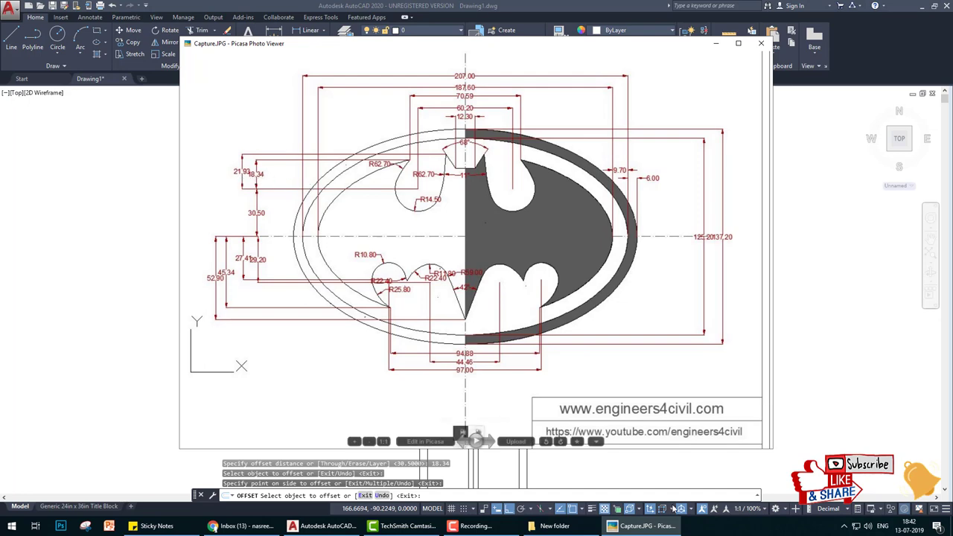
Step: Offset the 30.5 line 21.93 upward and end the offset command
click(641, 525)
key(Return)
key(Return)
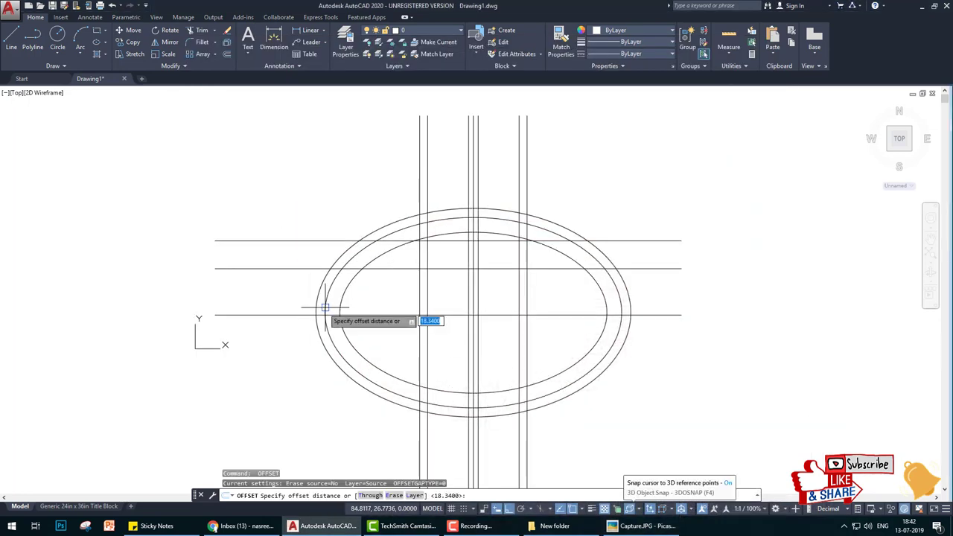
text(21.93)
key(Return)
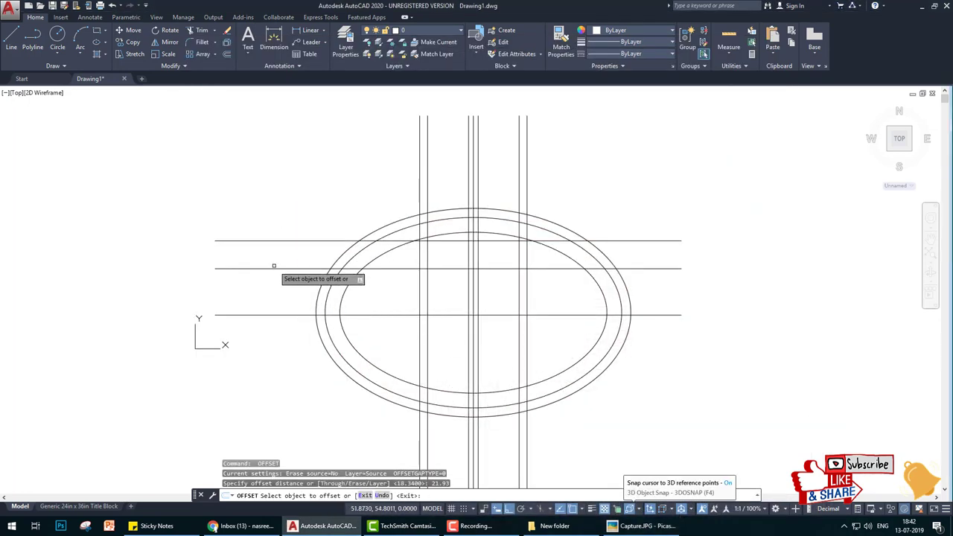
click(274, 267)
click(289, 240)
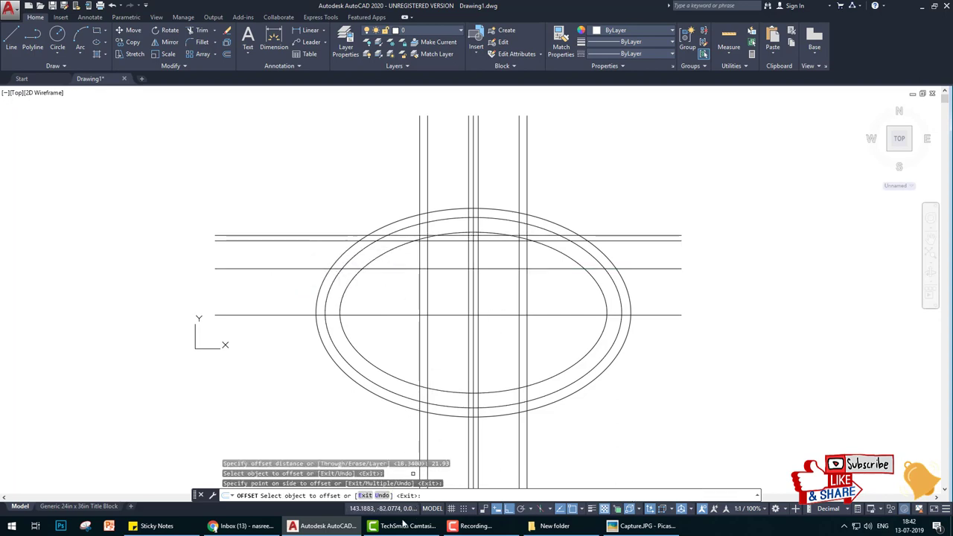
click(673, 526)
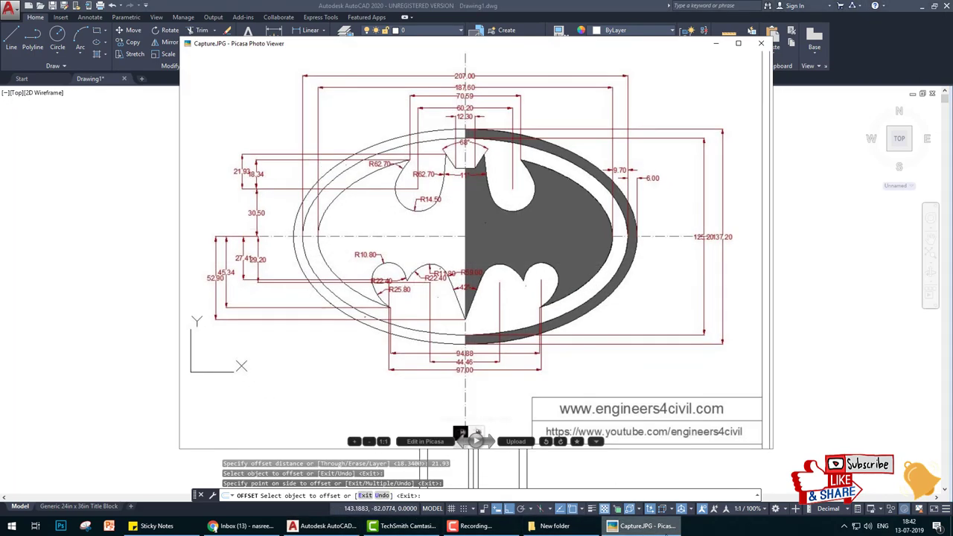
click(662, 525)
key(Escape)
Step: Zoom the drawing and toggle the Capture.JPG reference image on and off
scroll(477, 238, up, 5)
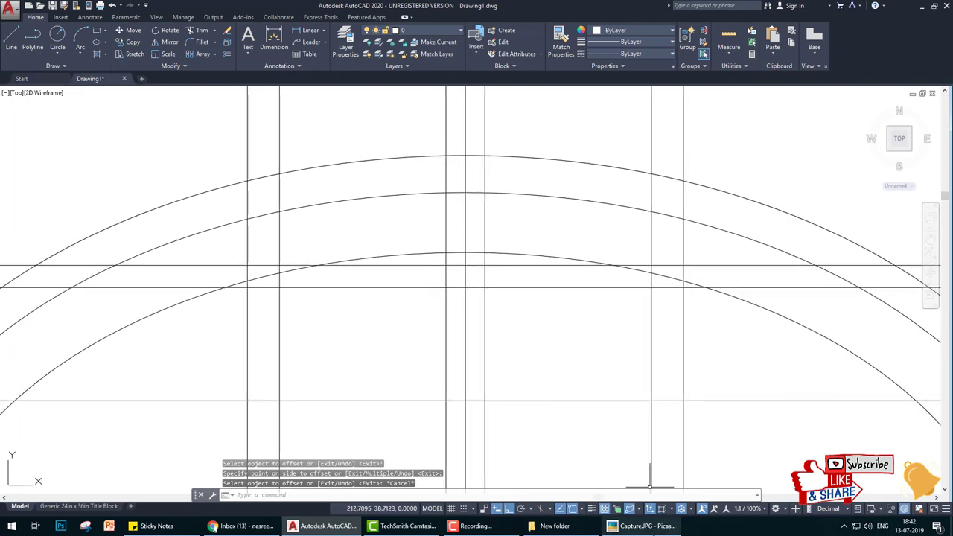
click(644, 526)
click(644, 525)
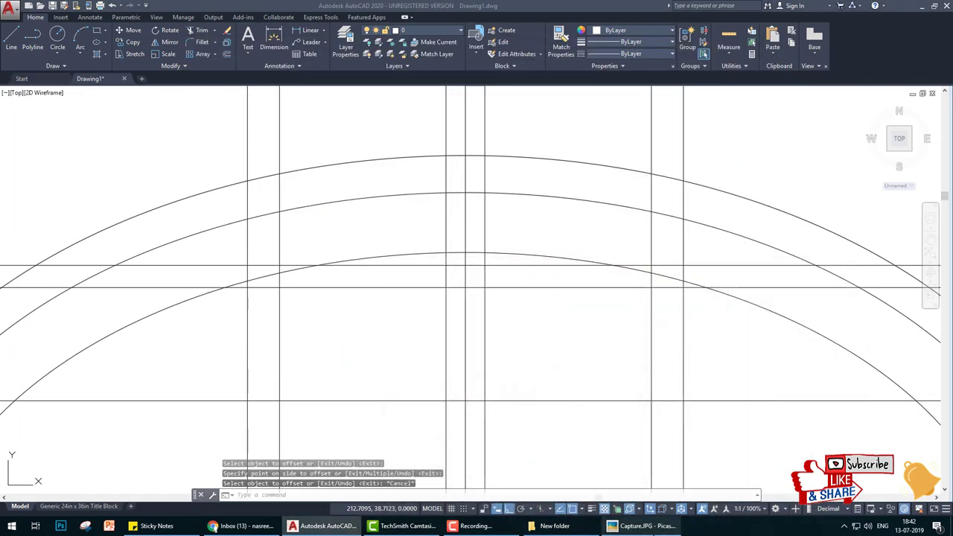
click(644, 526)
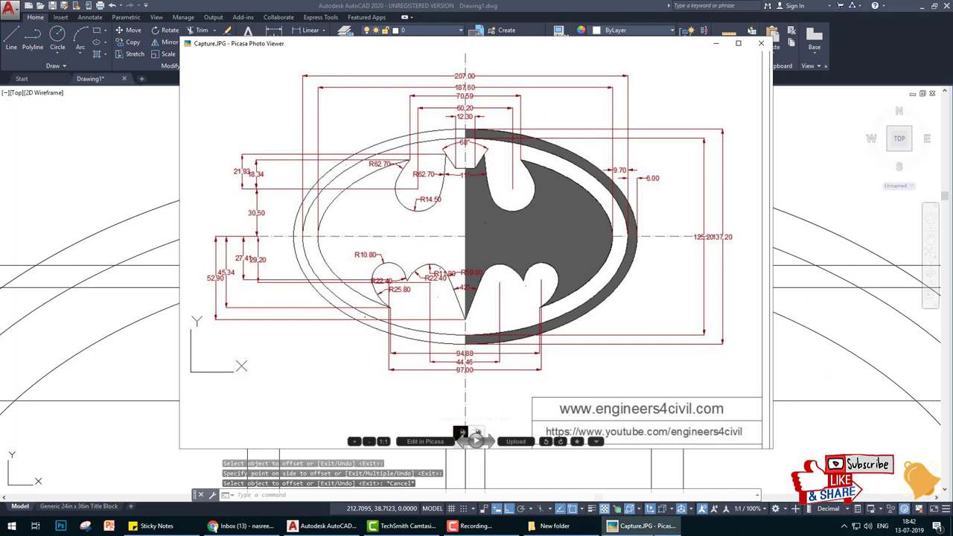
click(644, 526)
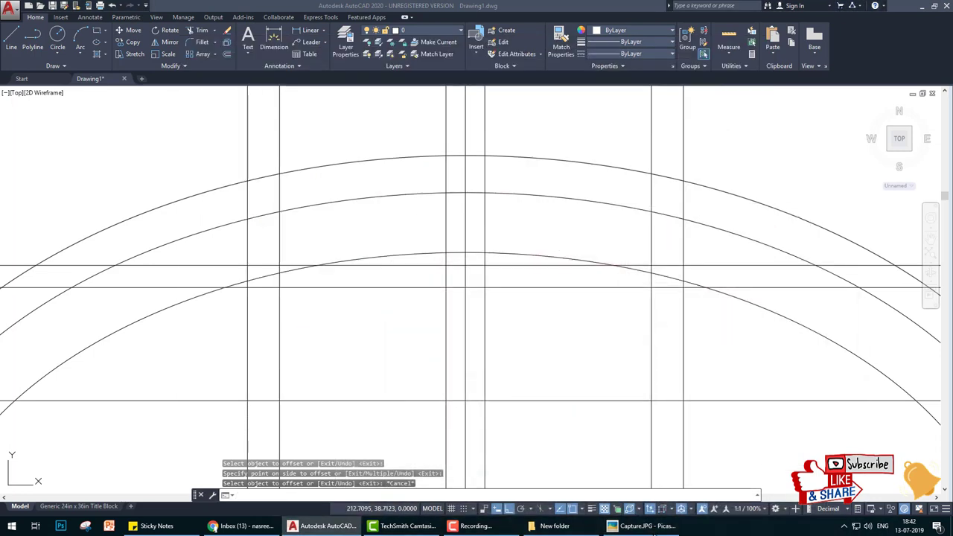
click(650, 526)
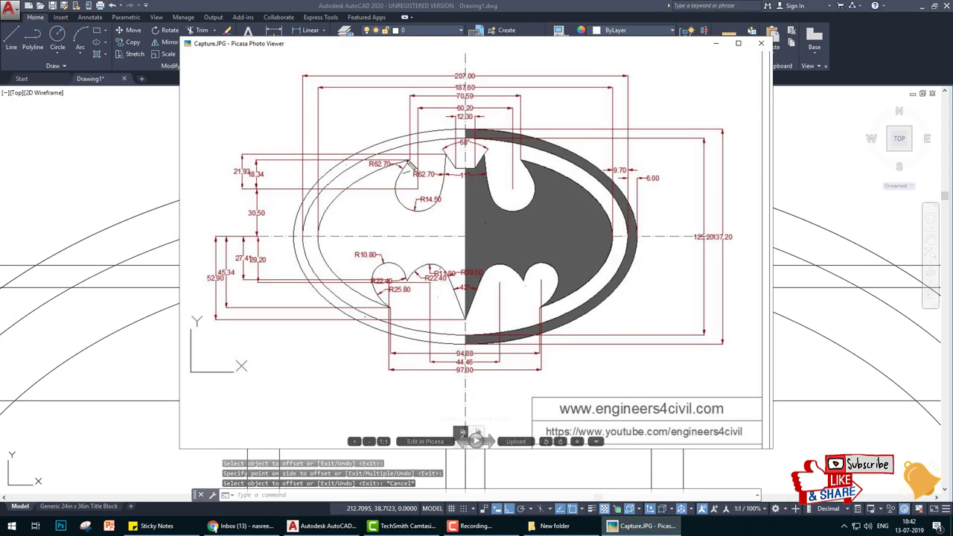
Step: Mark the logo's top and bottom edges, head sides and ear tip, then clear and return to AutoCAD
drag(408, 162, 530, 160)
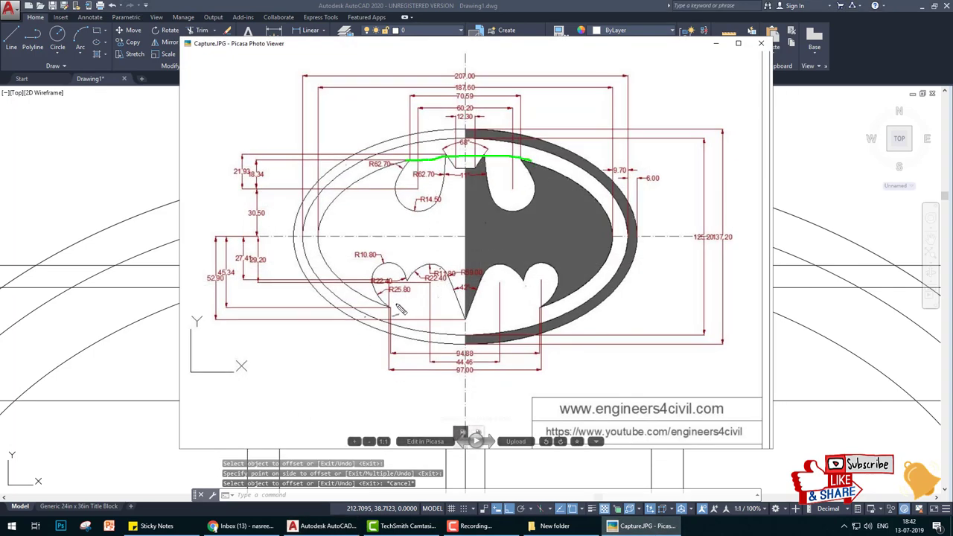
drag(385, 306, 555, 304)
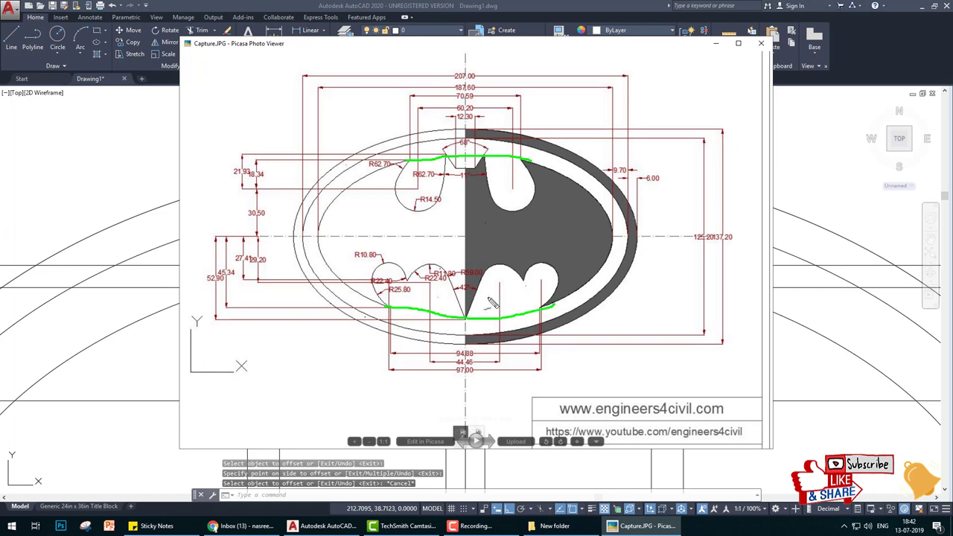
drag(464, 133, 469, 203)
drag(455, 138, 459, 203)
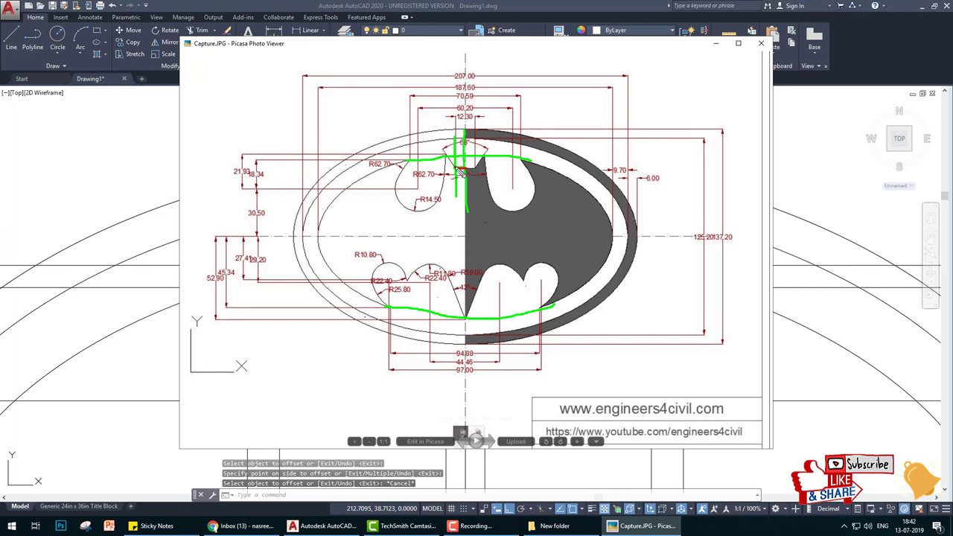
drag(444, 149, 454, 158)
drag(407, 161, 459, 154)
key(Escape)
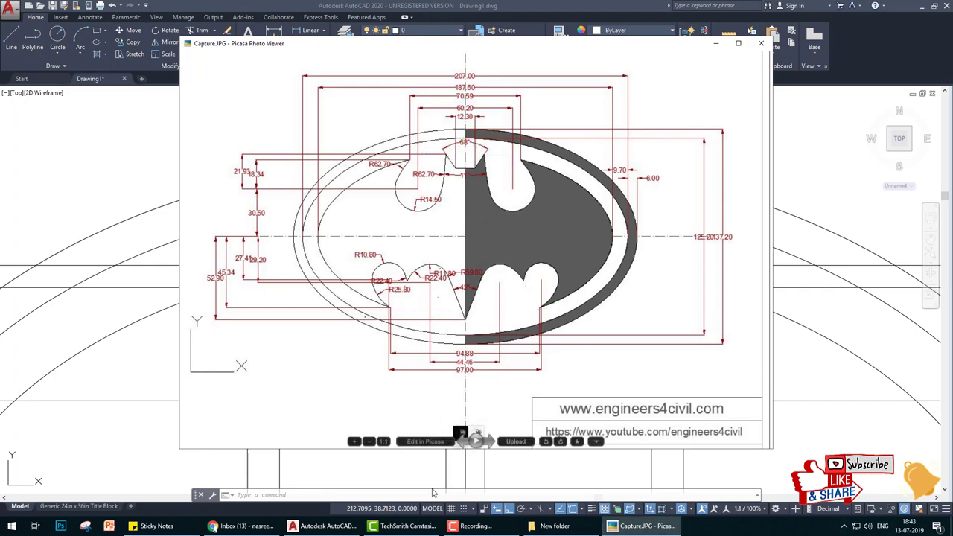
click(231, 528)
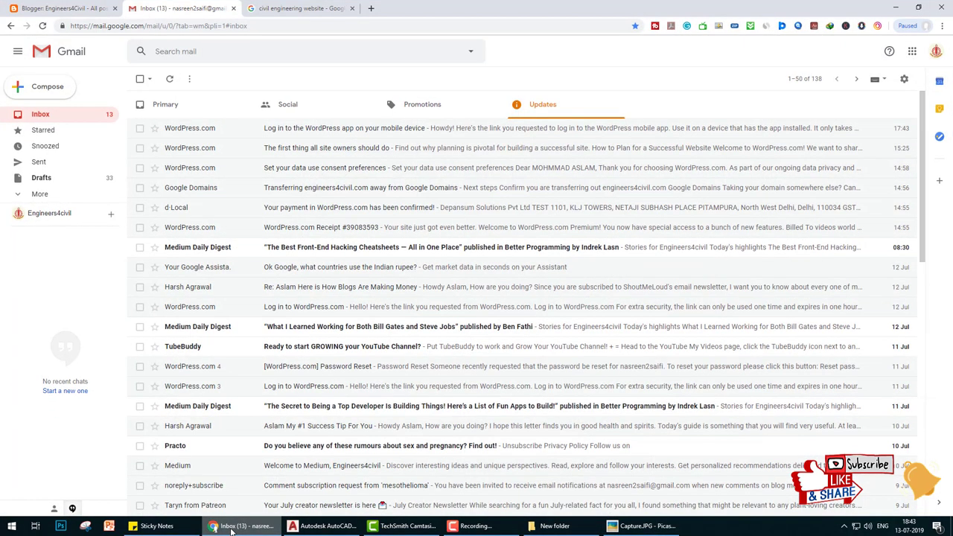
click(231, 528)
click(326, 526)
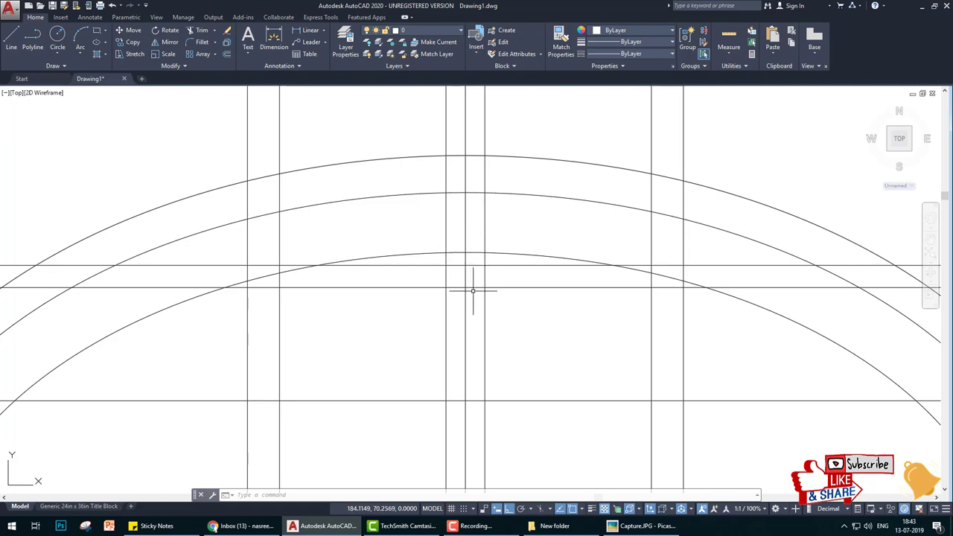
Step: Bring the Capture.JPG reference in front of the AutoCAD drawing
click(644, 526)
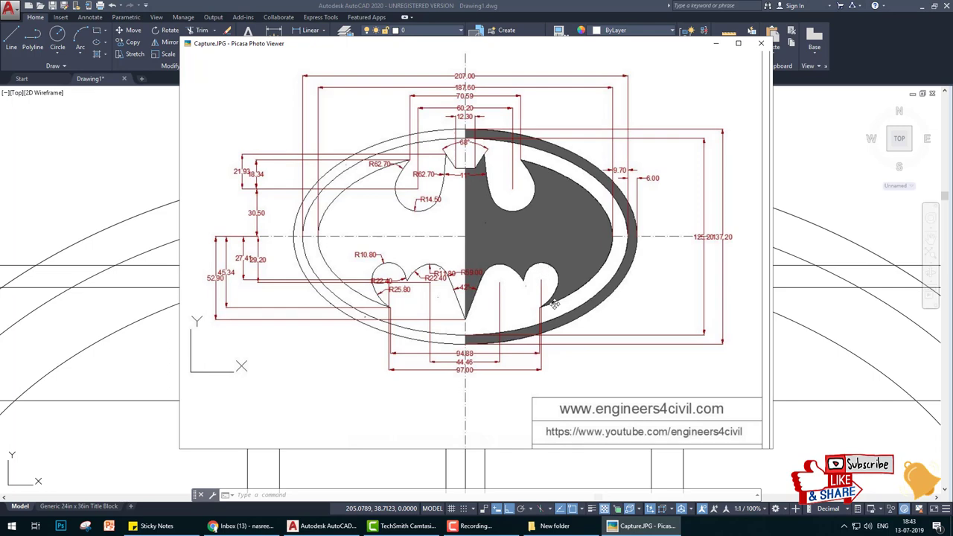
Step: Flip to 2.JPG and back, then mark the head centre axis, notch side and ear edge
key(Right)
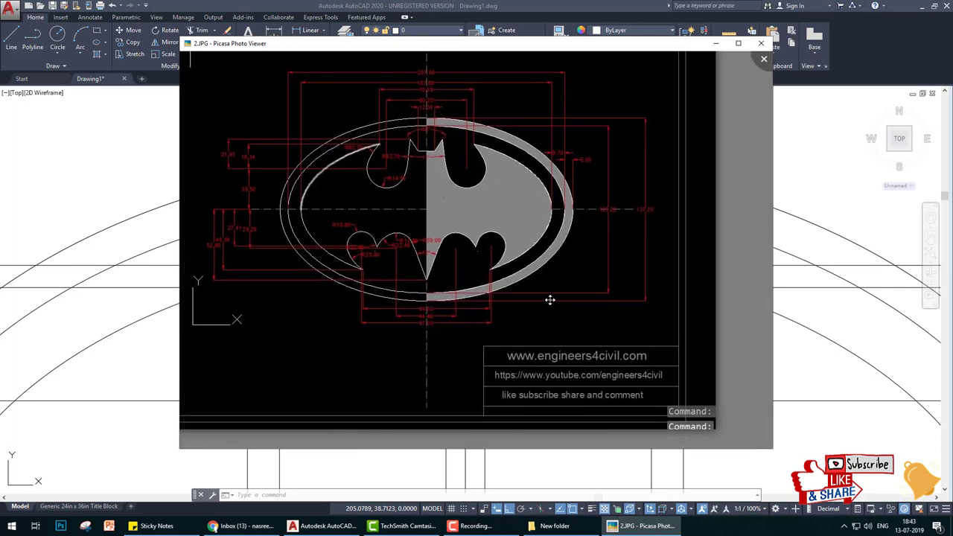
key(Left)
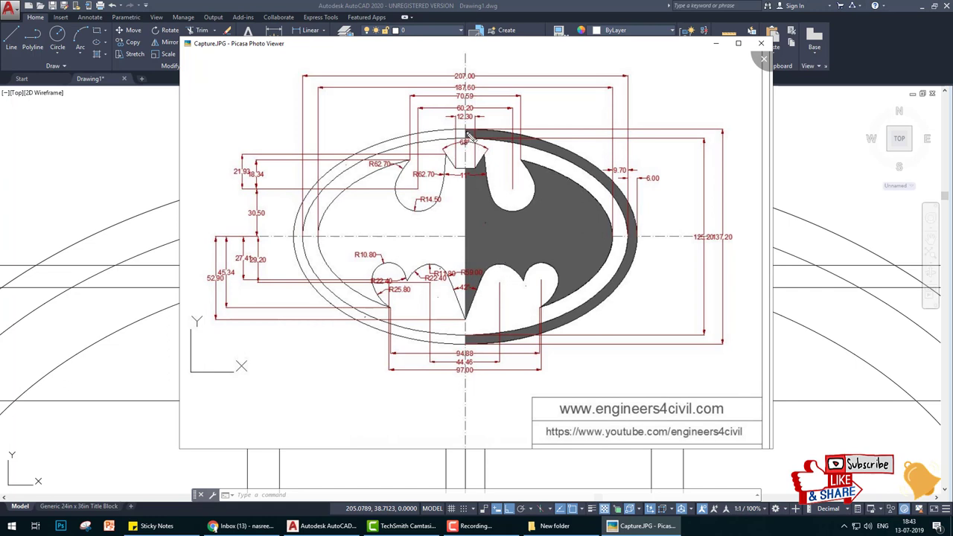
drag(467, 135, 470, 183)
drag(454, 132, 454, 178)
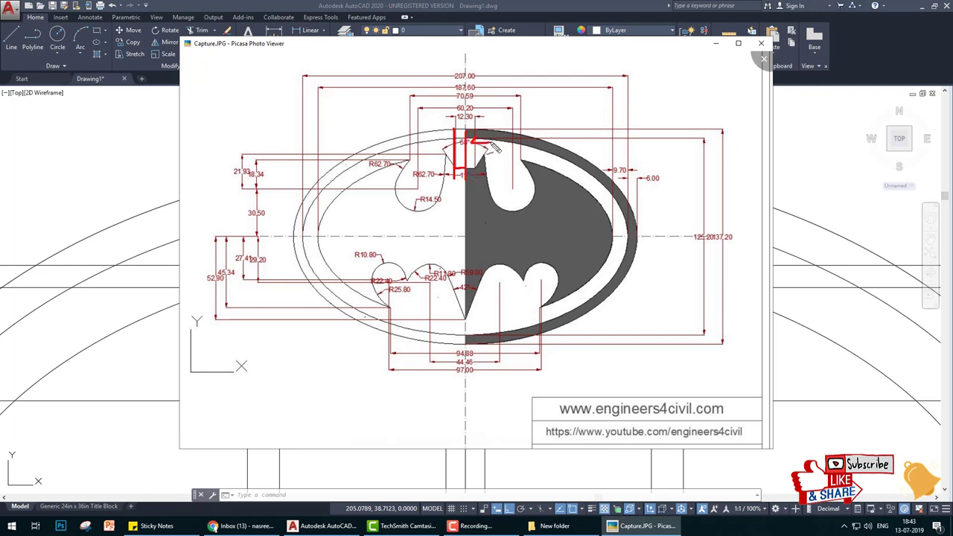
mouse_move(476, 142)
mouse_down()
mouse_move(488, 143)
mouse_move(482, 157)
mouse_move(496, 170)
mouse_up()
mouse_move(322, 526)
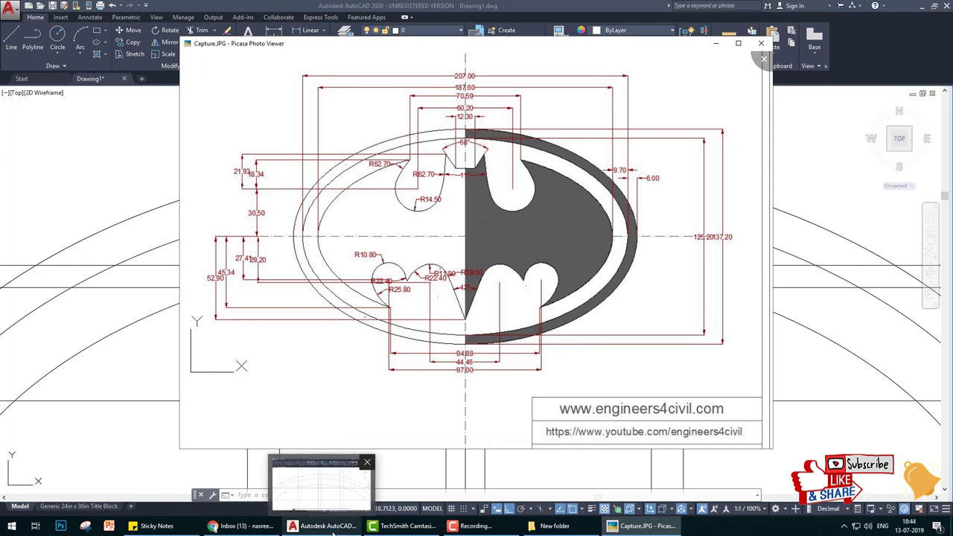
Step: Open batman.dwg from ZOO (F:) > autocad 2020 > post > New folder
click(333, 529)
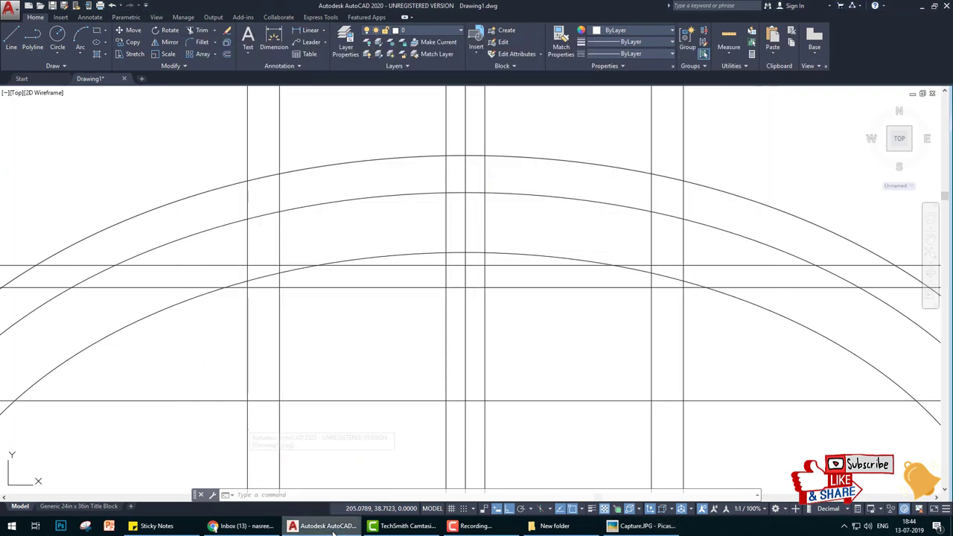
click(143, 79)
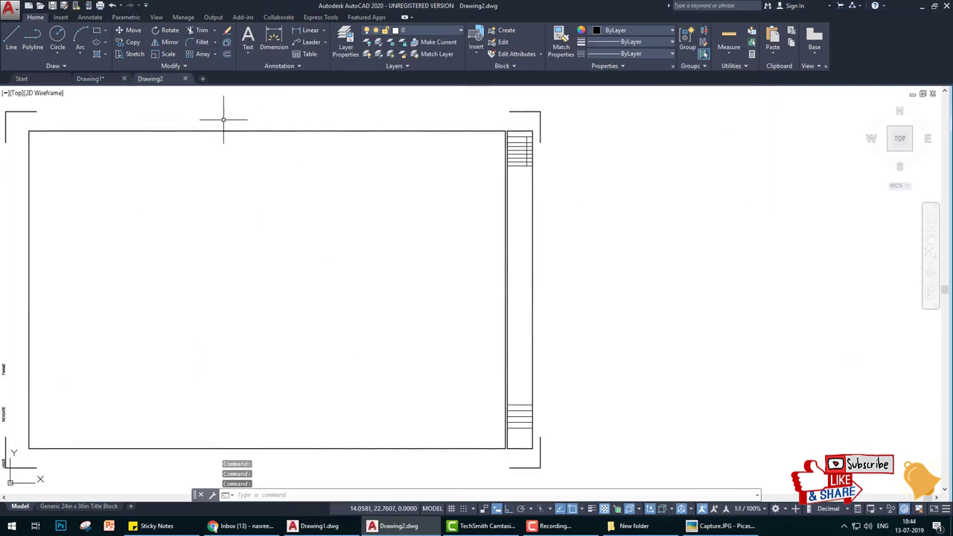
click(43, 6)
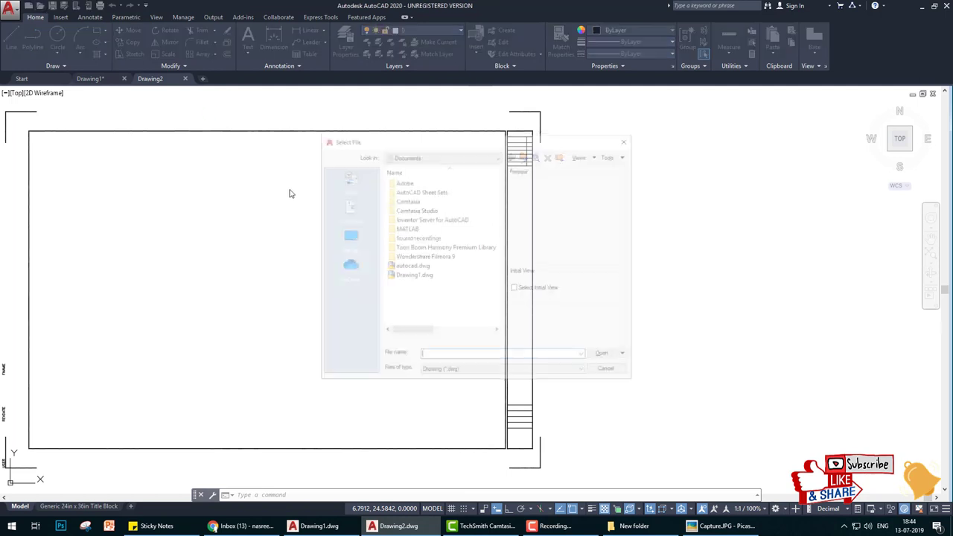
click(347, 238)
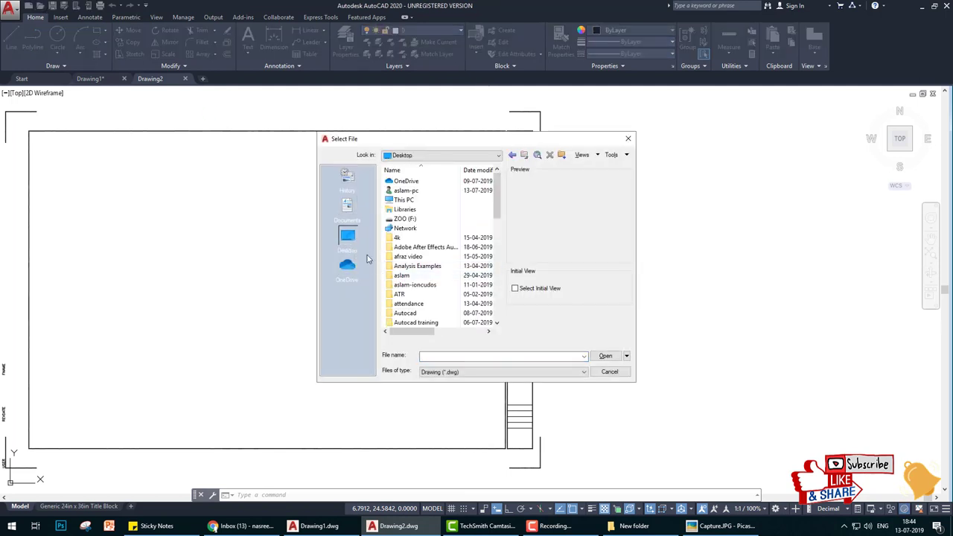
double_click(403, 200)
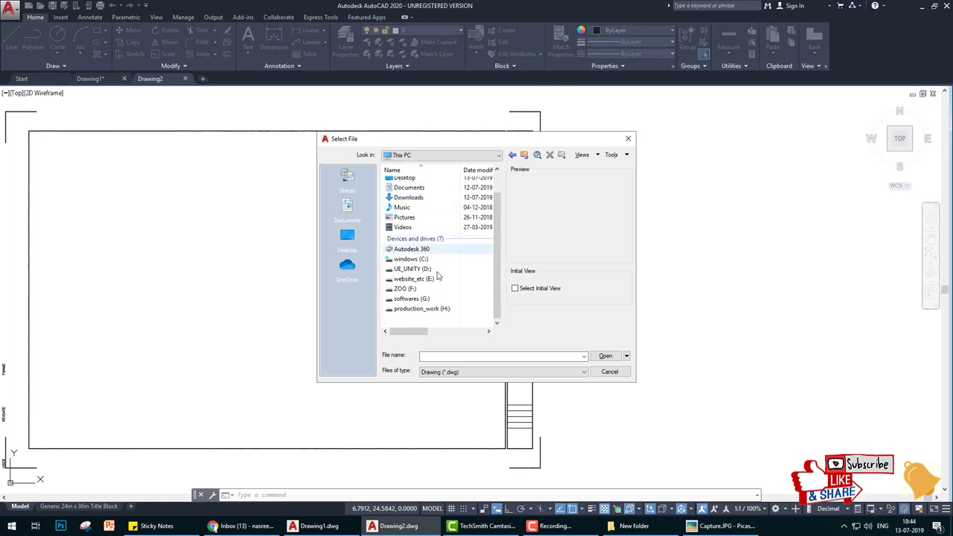
double_click(414, 289)
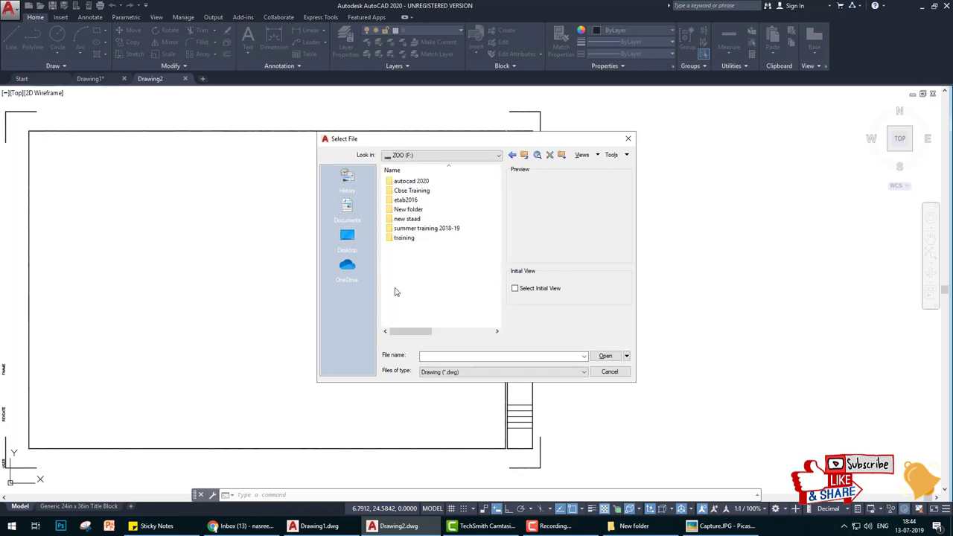
click(416, 213)
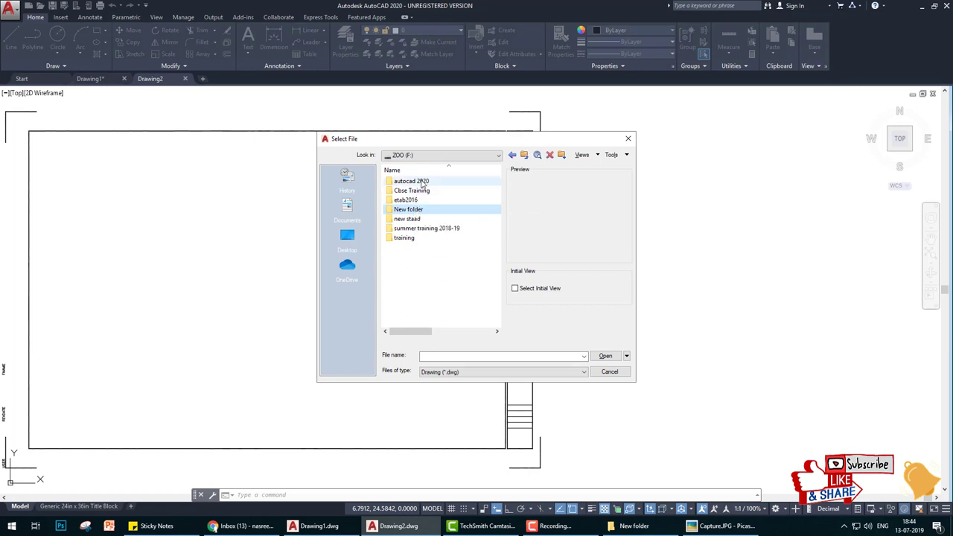
double_click(411, 181)
double_click(407, 201)
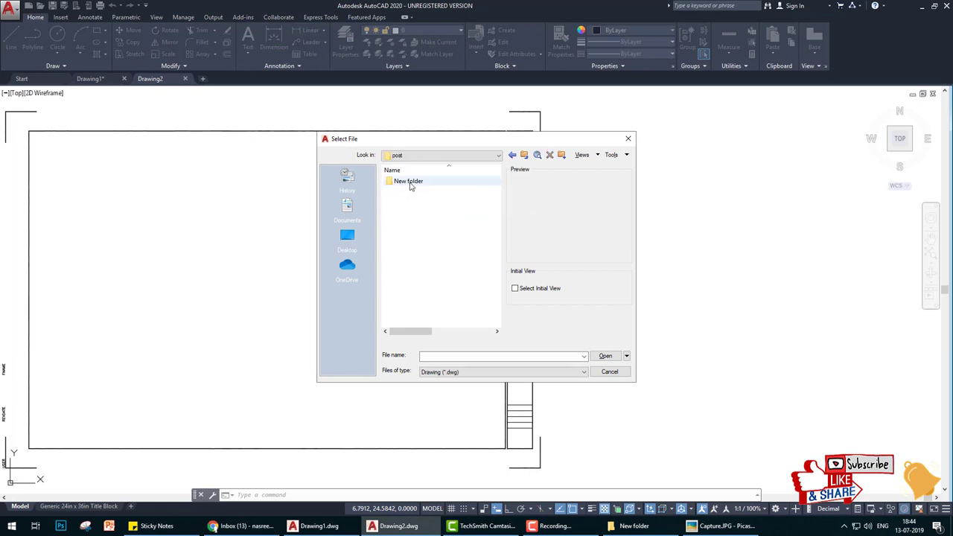
double_click(410, 183)
double_click(410, 182)
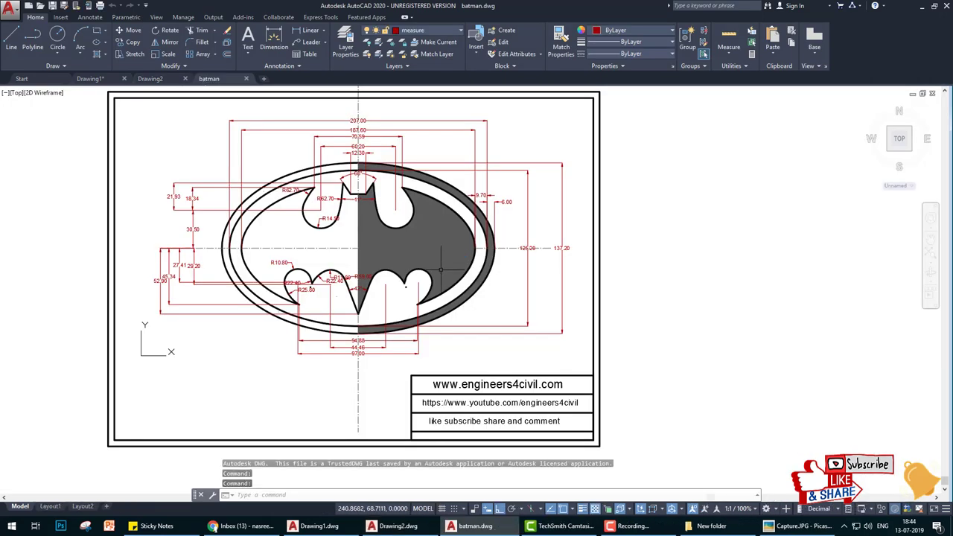
Step: Add a 19.10 linear dimension from the head-notch bottom to the ear top, then zoom extents
scroll(326, 182, up, 6)
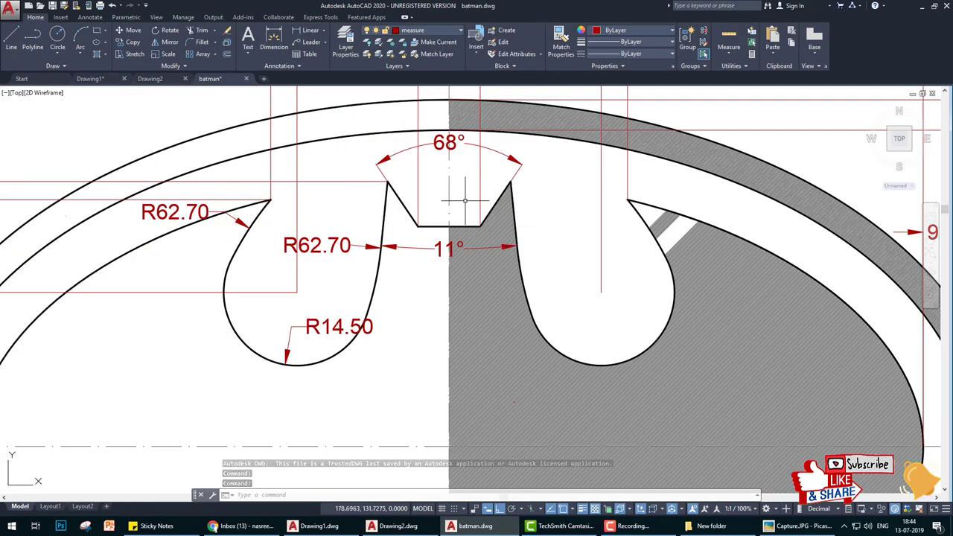
click(306, 30)
click(448, 132)
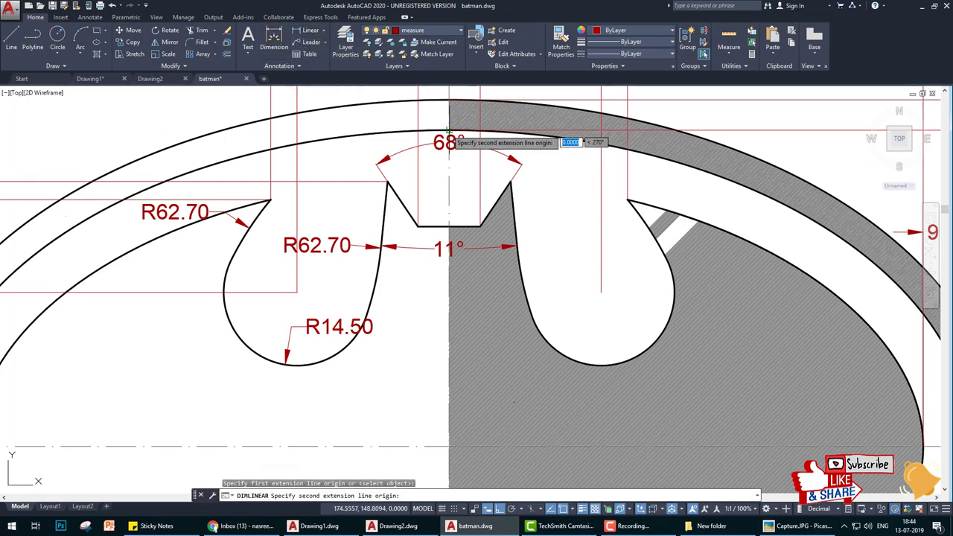
click(448, 224)
click(378, 216)
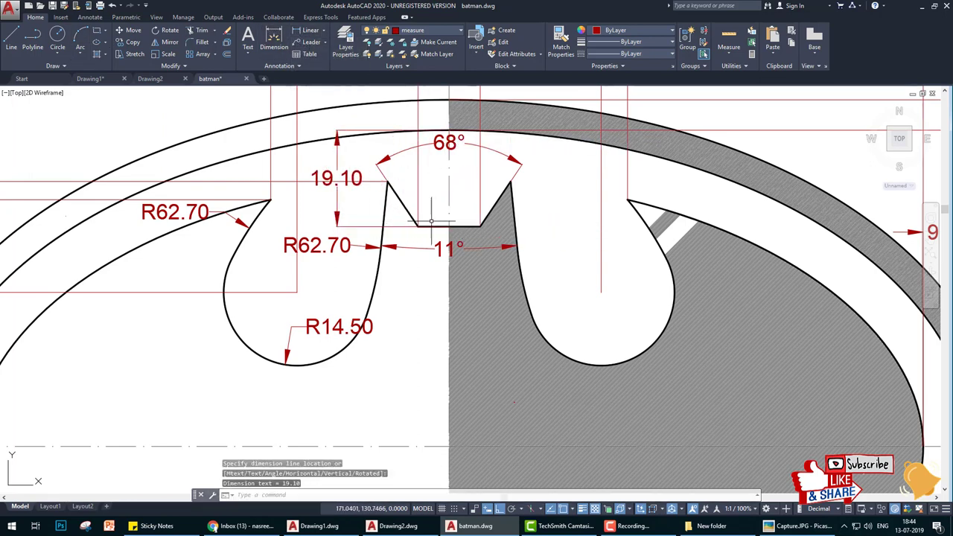
middle_click(656, 441)
middle_click(656, 442)
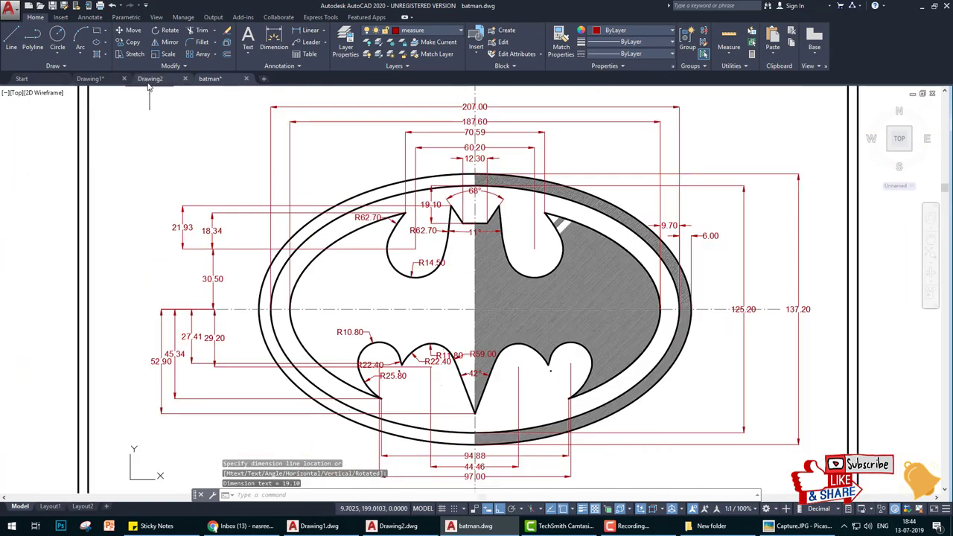
click(149, 78)
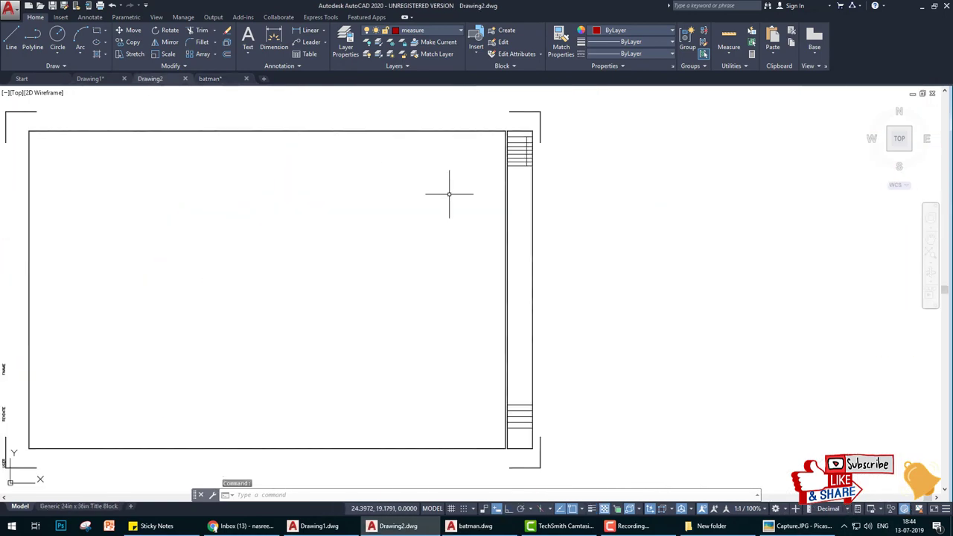
Step: Return to Drawing1, pan the construction arcs up, and compare them against Capture.JPG
click(93, 78)
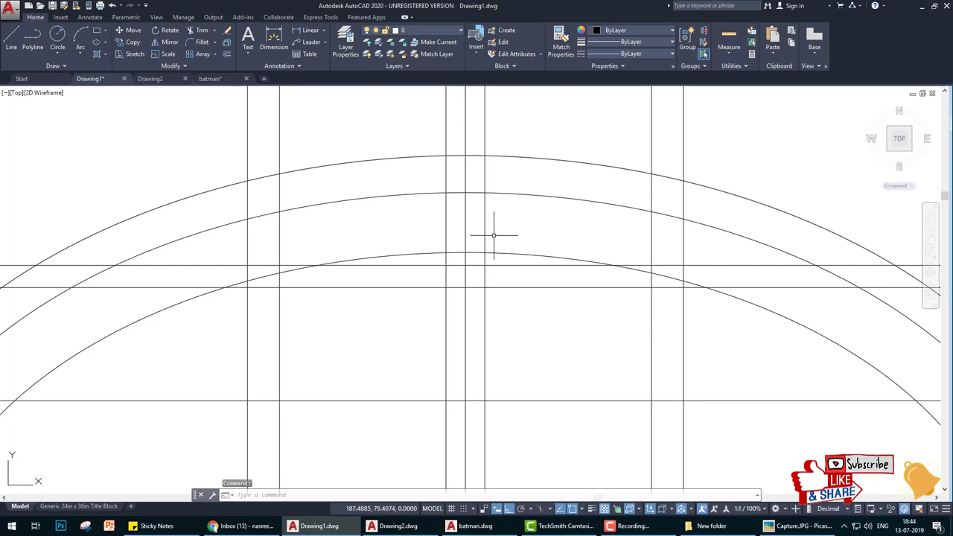
middle_drag(492, 260, 482, 197)
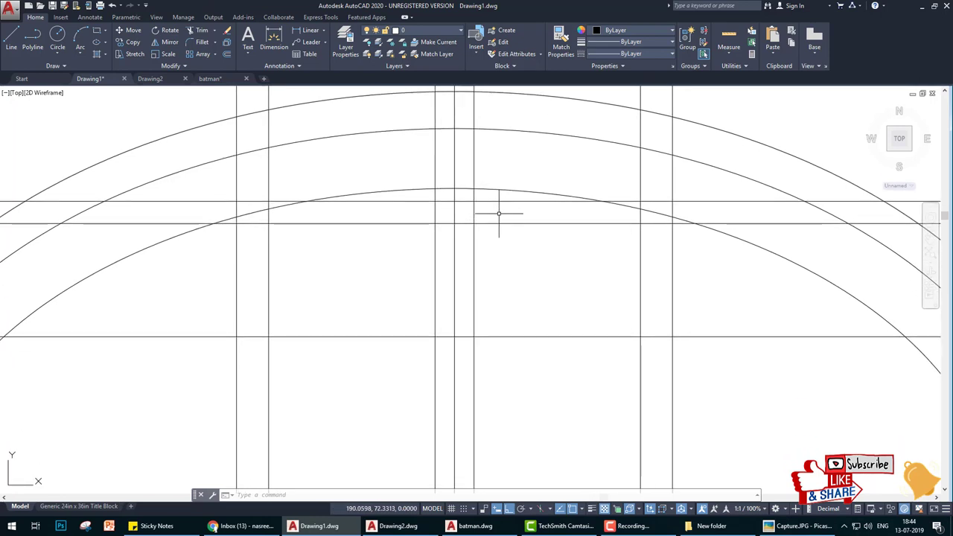
click(807, 526)
click(813, 526)
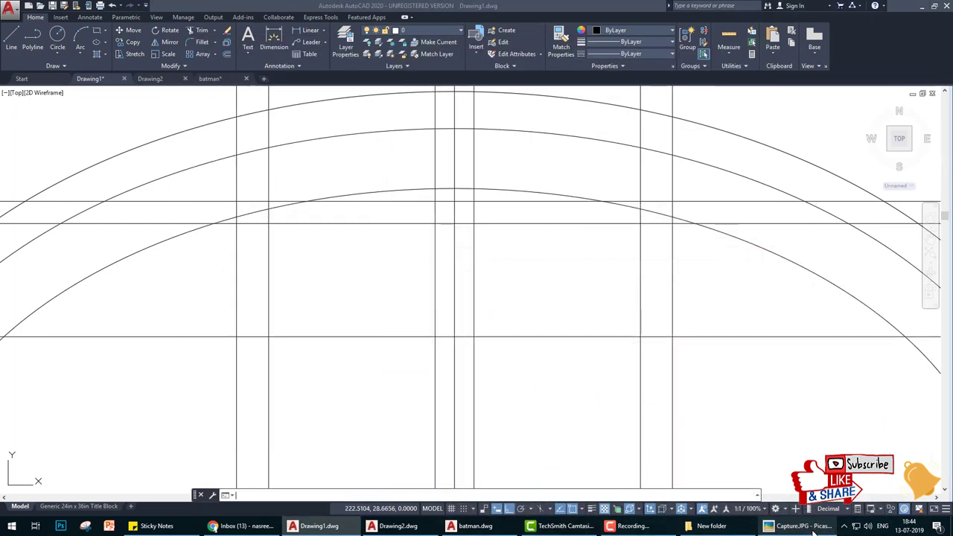
click(814, 527)
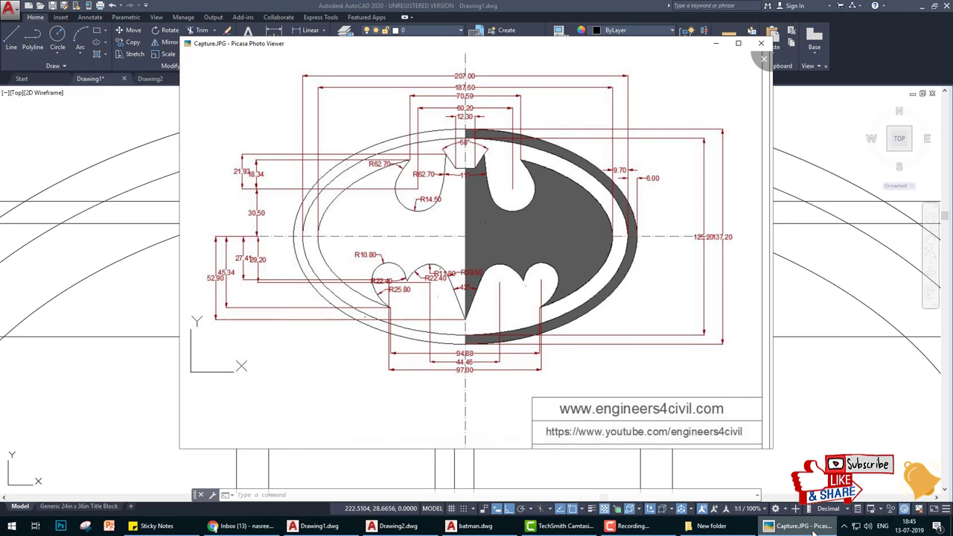
click(814, 527)
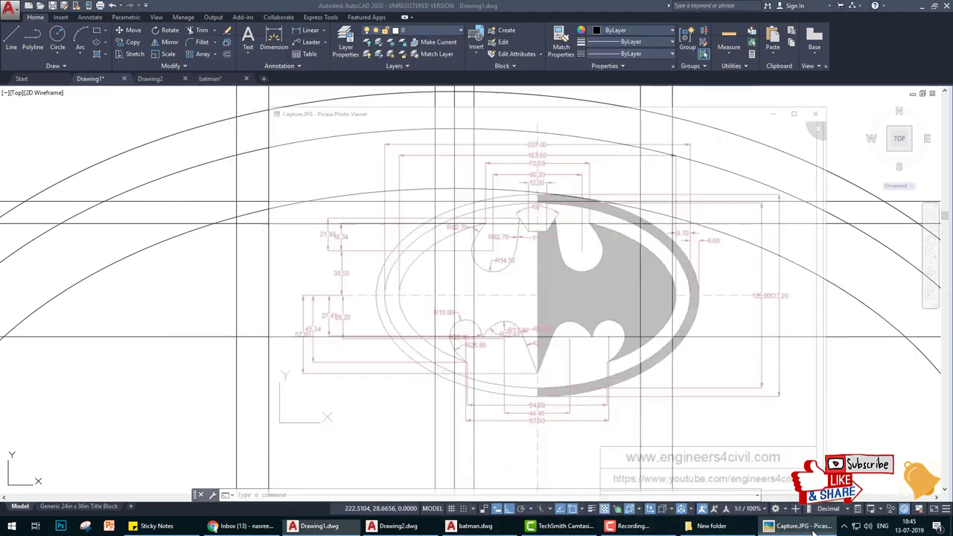
click(813, 527)
click(814, 527)
click(814, 526)
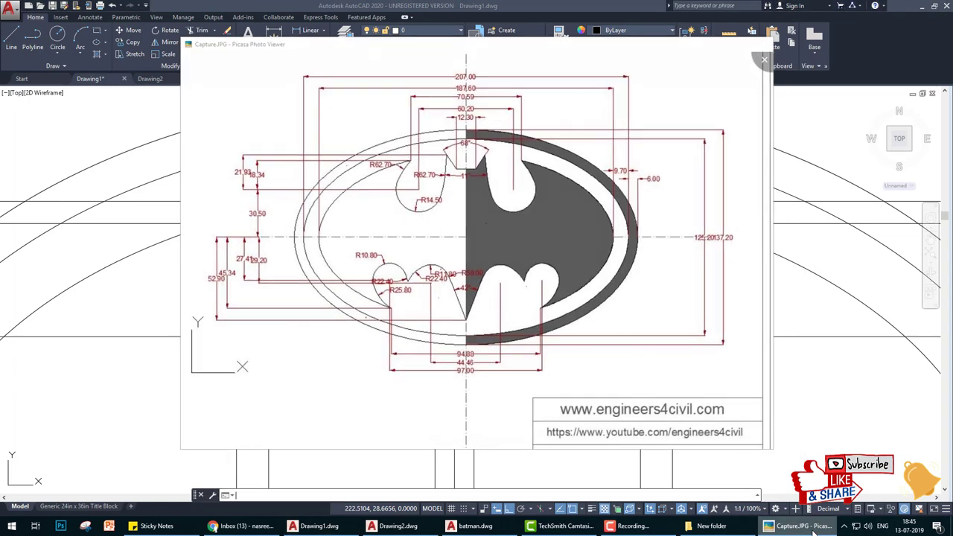
click(813, 527)
scroll(448, 207, up, 4)
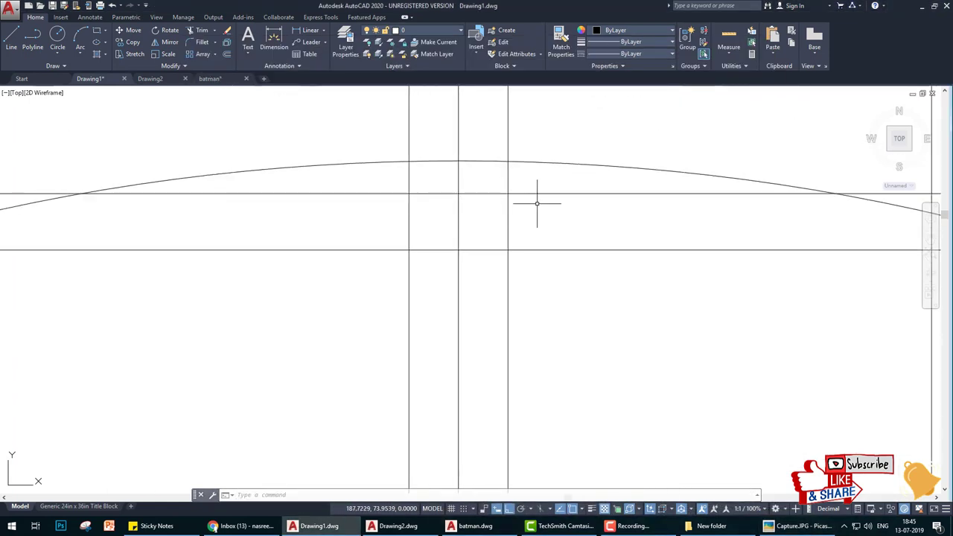
scroll(549, 204, down, 4)
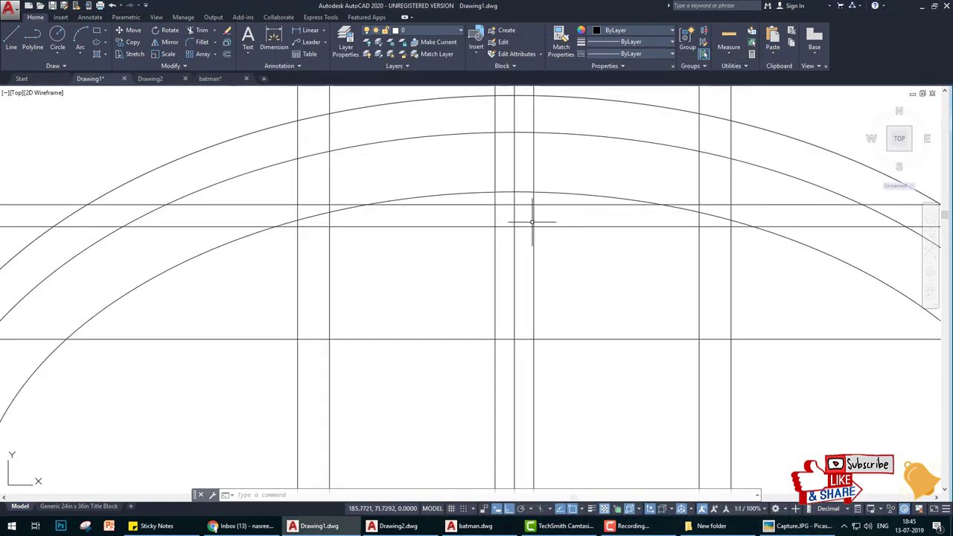
Step: Draw a horizontal line level with the top of the inner arc
text(l)
key(Return)
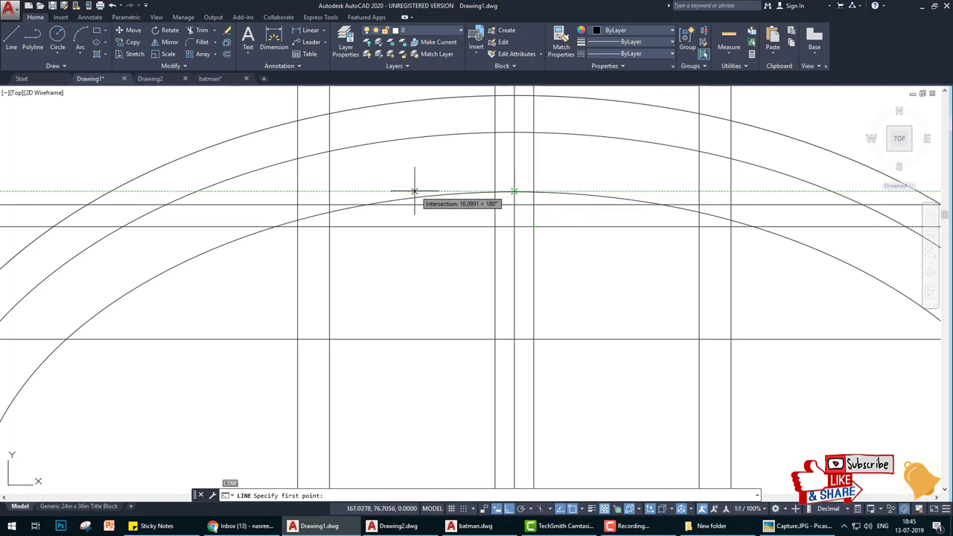
click(409, 192)
click(648, 192)
key(Return)
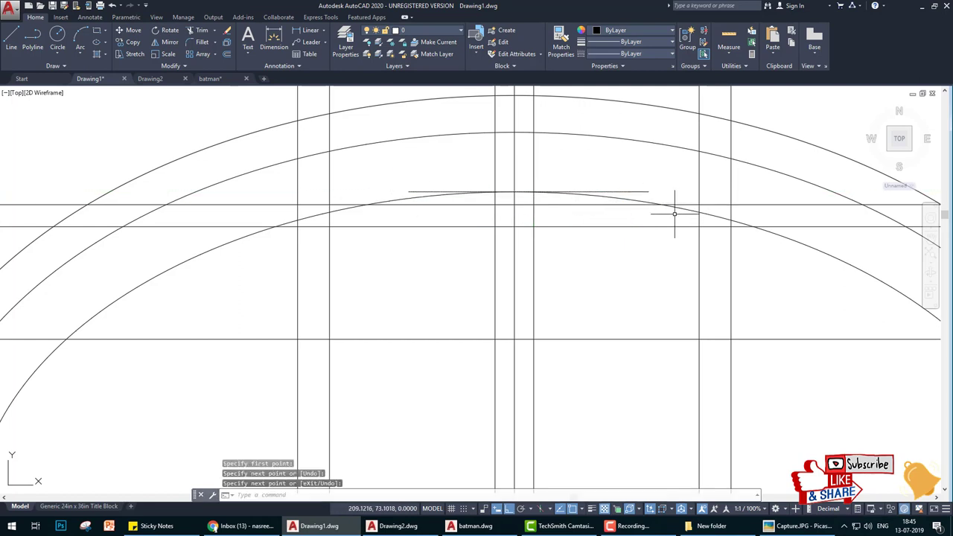
Step: Start OFFSET with a 19.1 offset distance
text(o)
key(Return)
text(1)
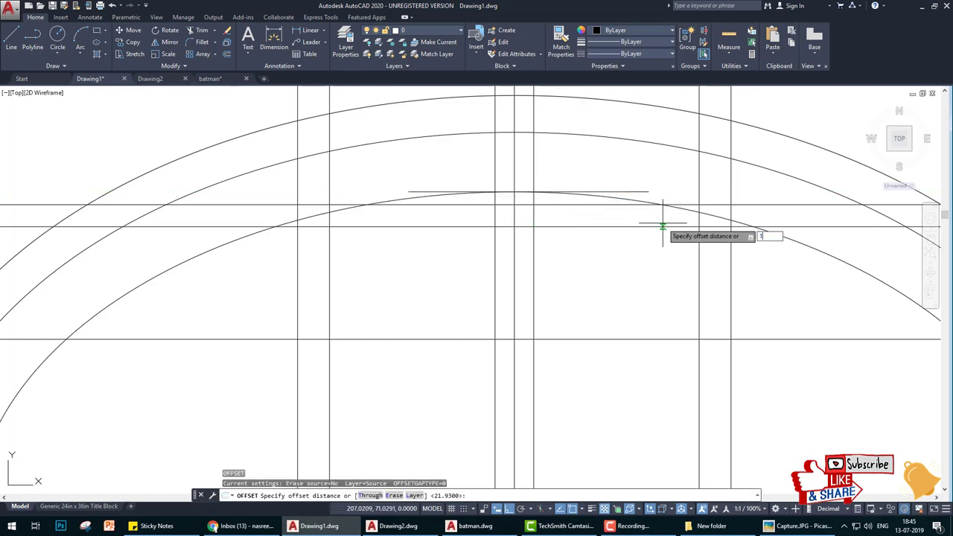
text(9.1)
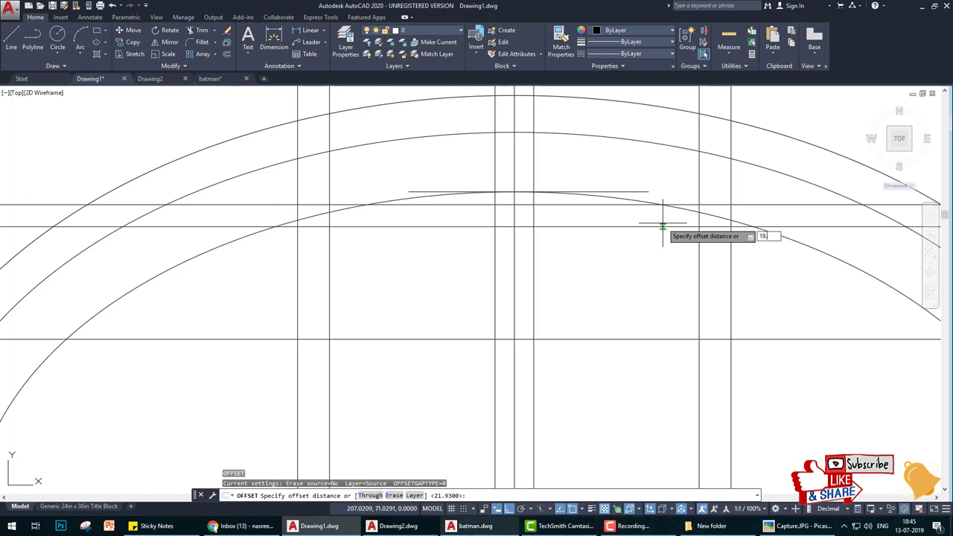
key(Return)
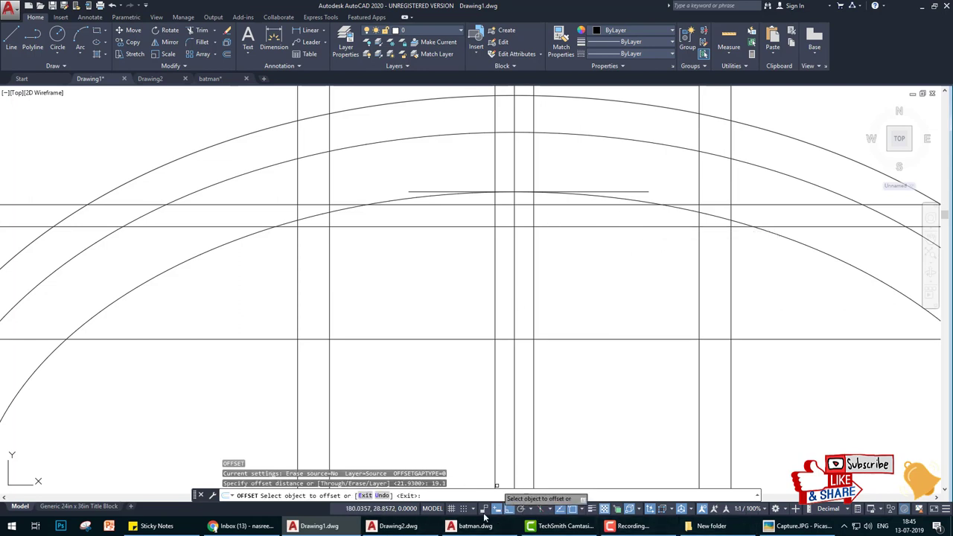
Step: Switch from the batman drawing back to a maximized Drawing1 window
click(465, 526)
click(465, 526)
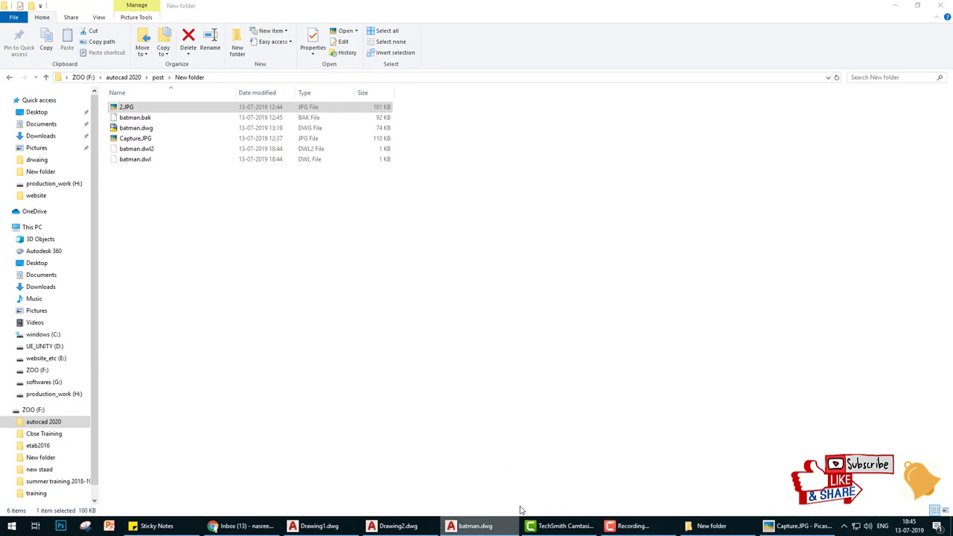
click(381, 526)
click(317, 526)
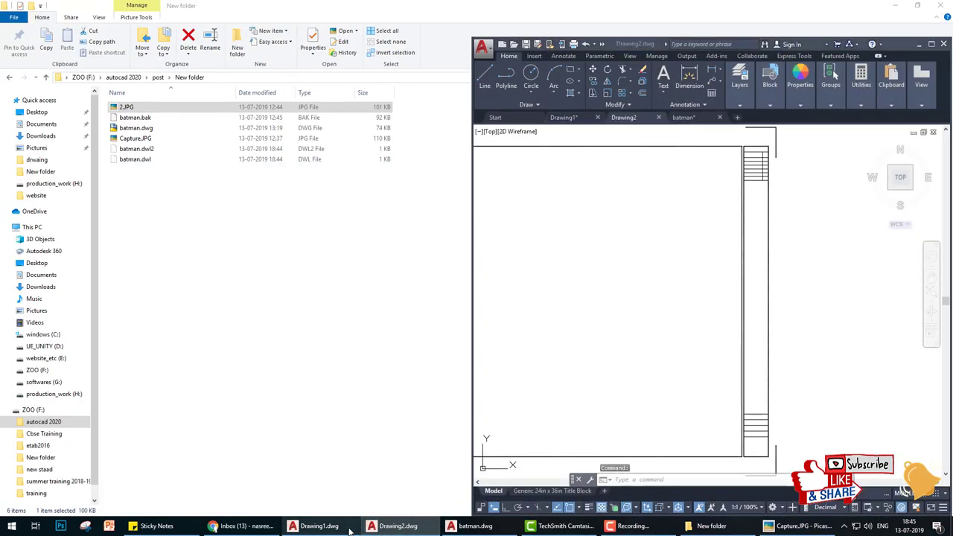
click(930, 44)
Step: Offset the short horizontal line 19.1 downward
key(Return)
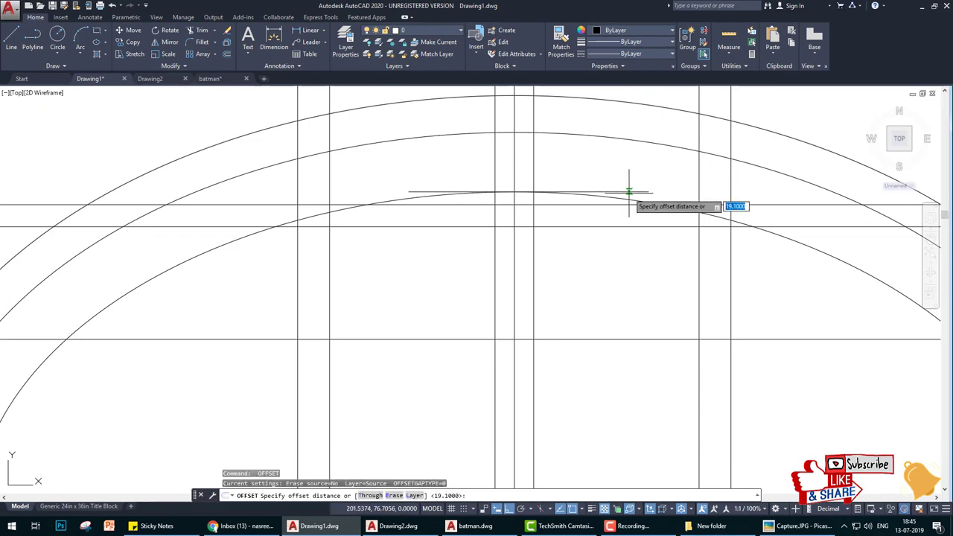
key(Return)
click(629, 192)
click(623, 223)
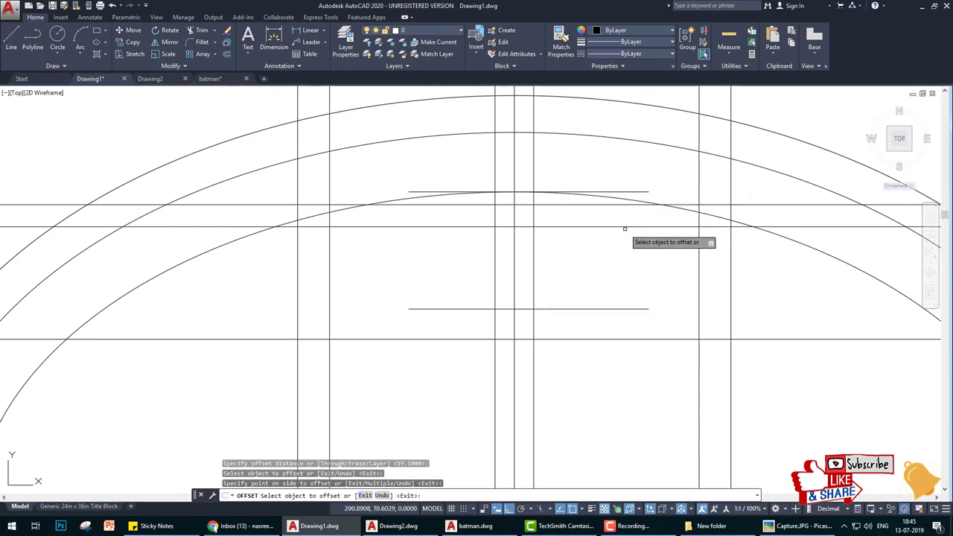
key(Escape)
Step: Erase the upper short horizontal line and zoom to check the ellipses
key(Return)
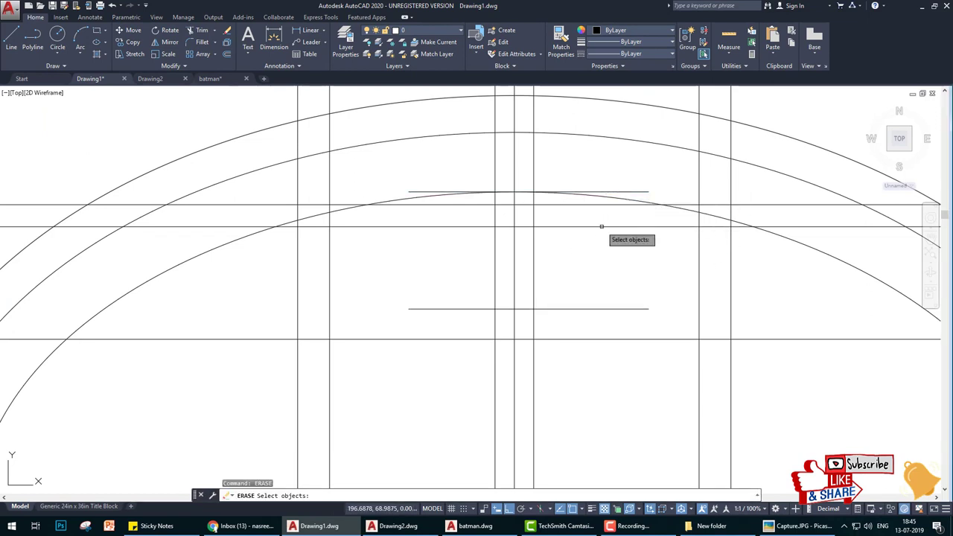
click(633, 192)
key(Return)
scroll(530, 309, down, 1)
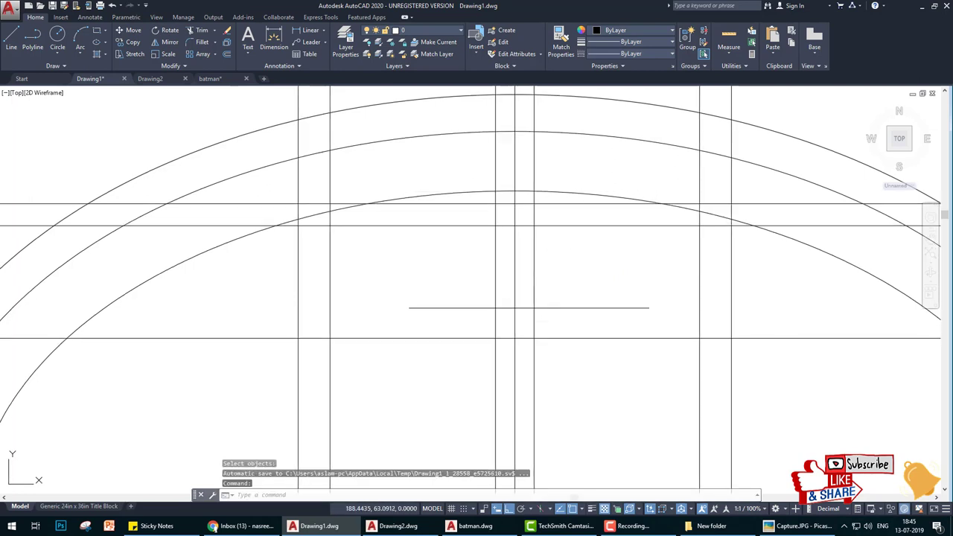
scroll(551, 268, down, 1)
scroll(557, 255, down, 2)
scroll(535, 280, up, 1)
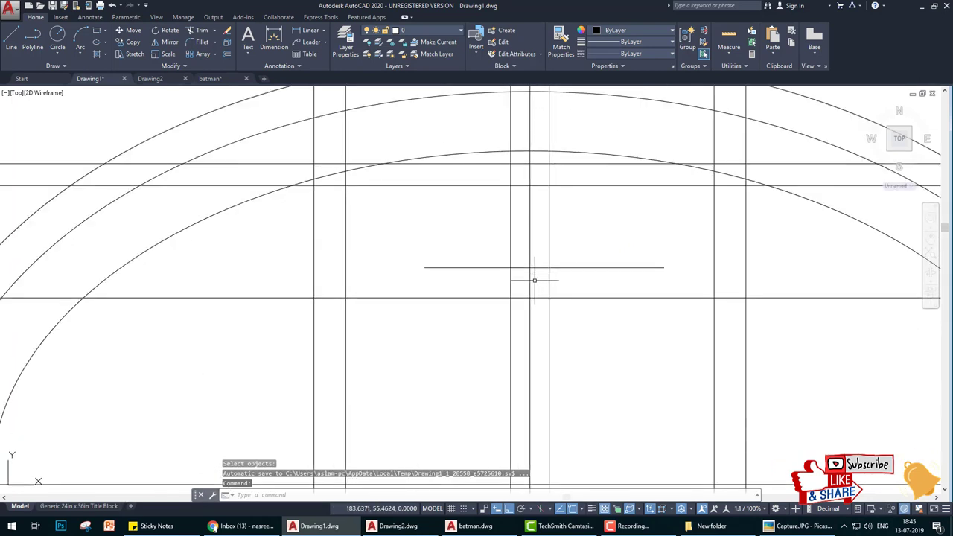
scroll(529, 275, down, 1)
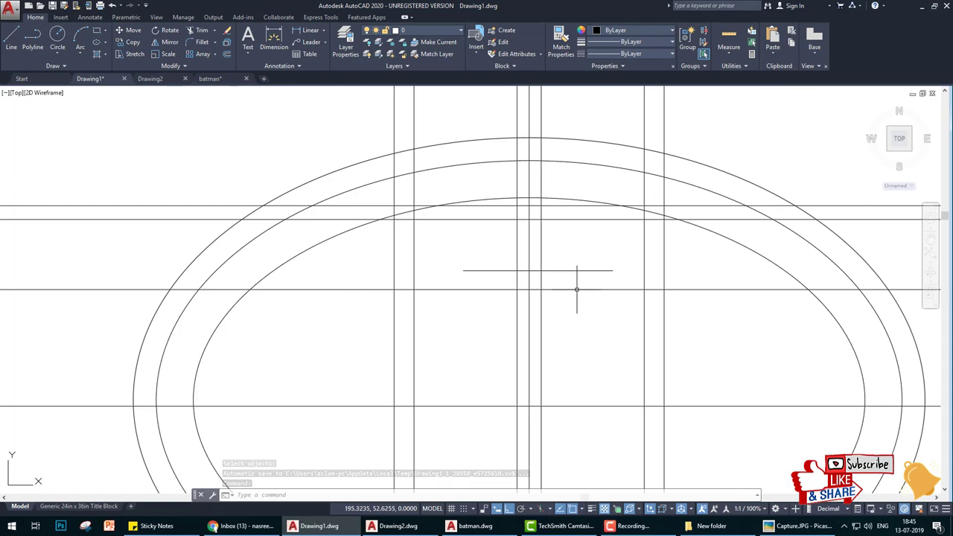
scroll(577, 274, down, 2)
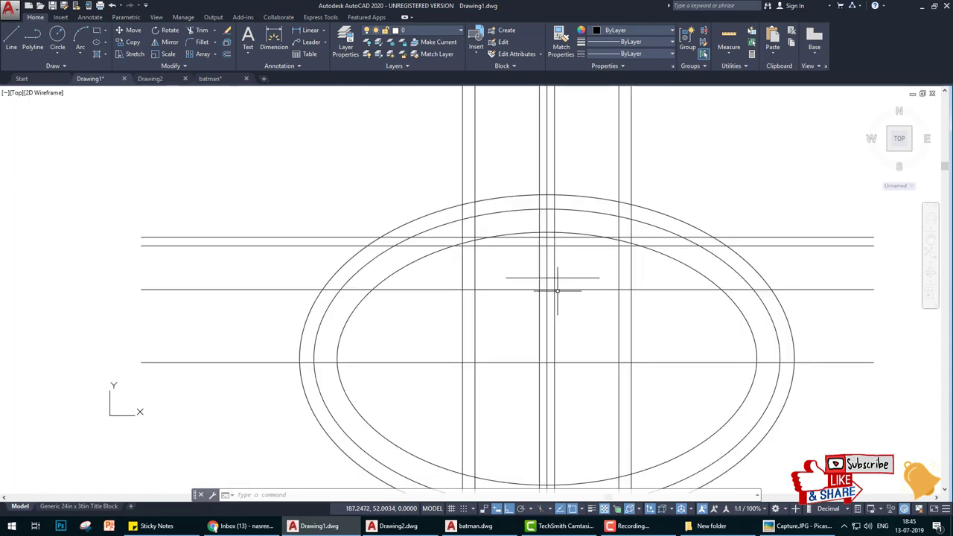
scroll(564, 288, up, 4)
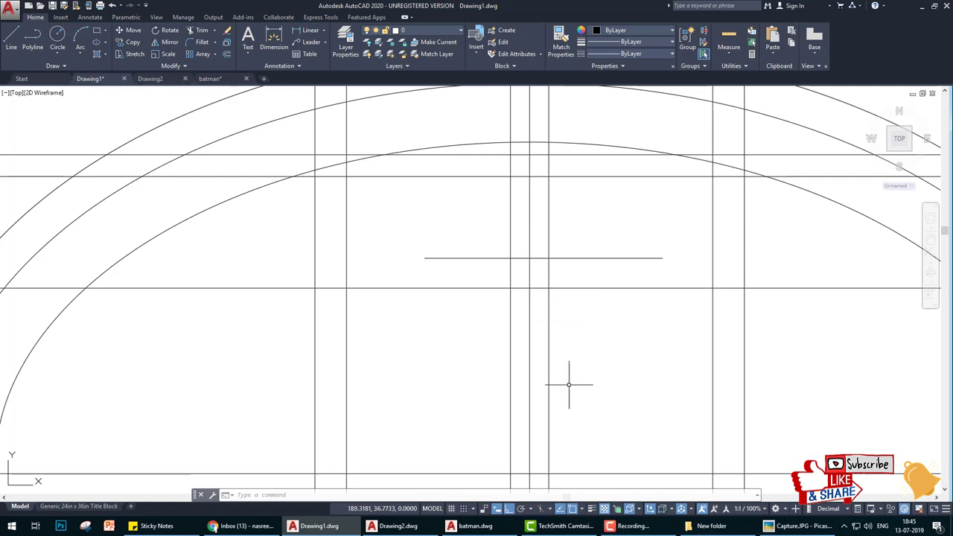
Step: Draw the notch's slanted line at 124° from the line intersection, with Ortho off
key(Return)
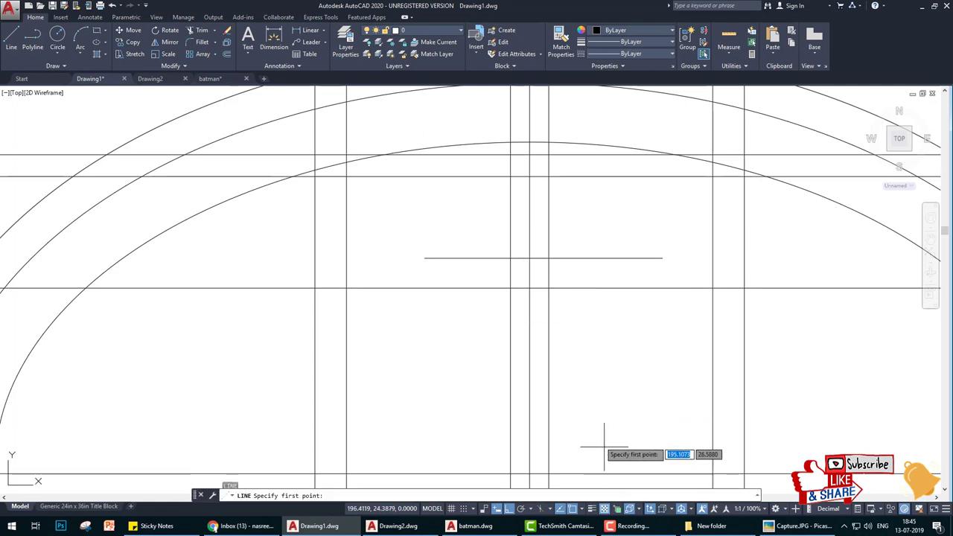
click(510, 259)
key(F8)
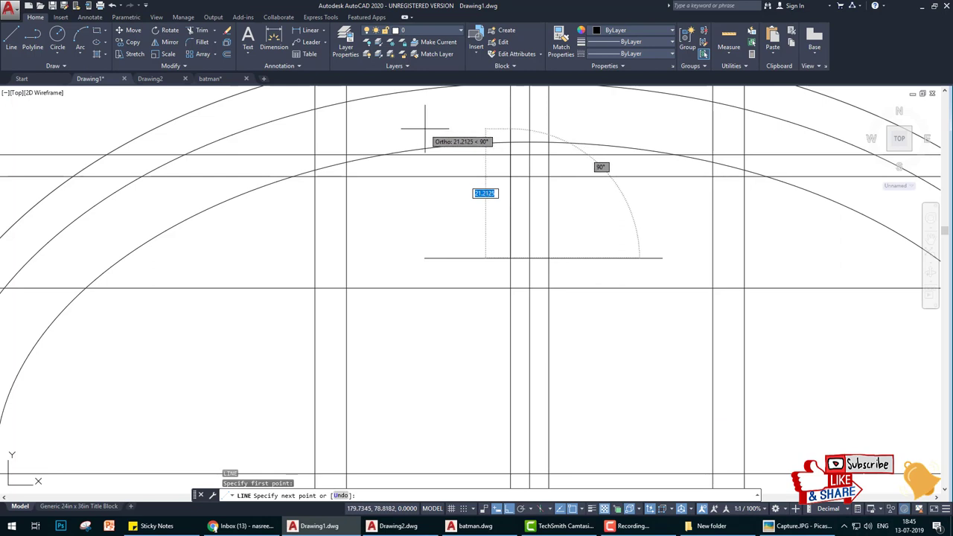
key(F8)
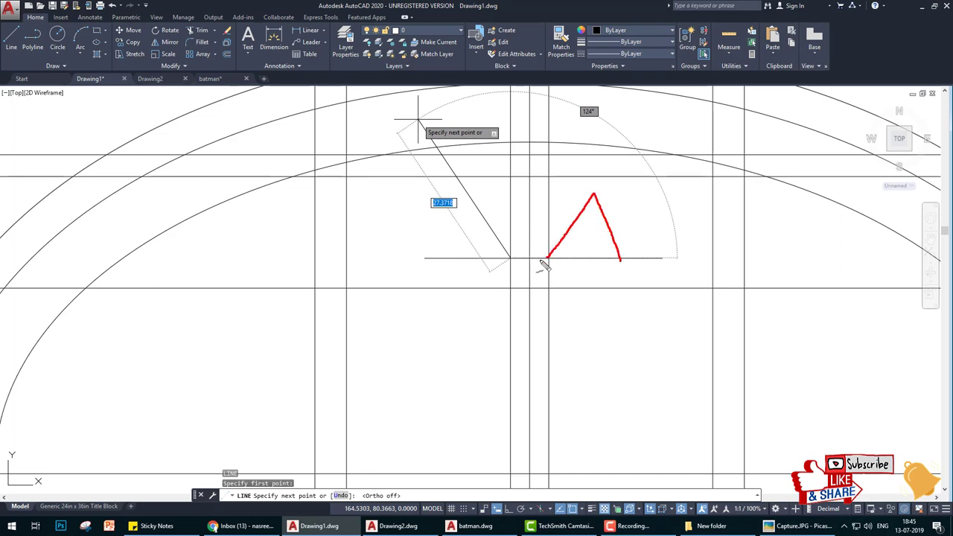
drag(488, 223, 436, 260)
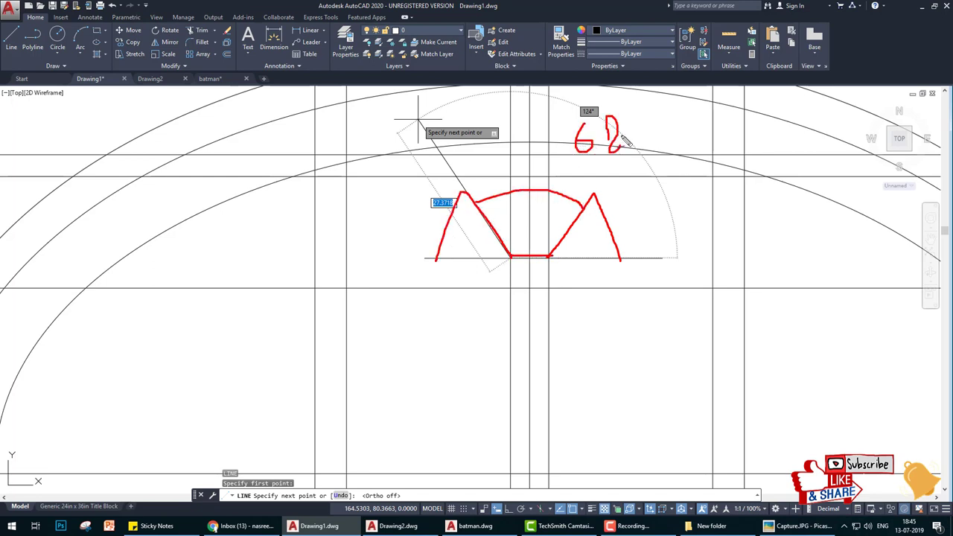
drag(645, 131, 643, 129)
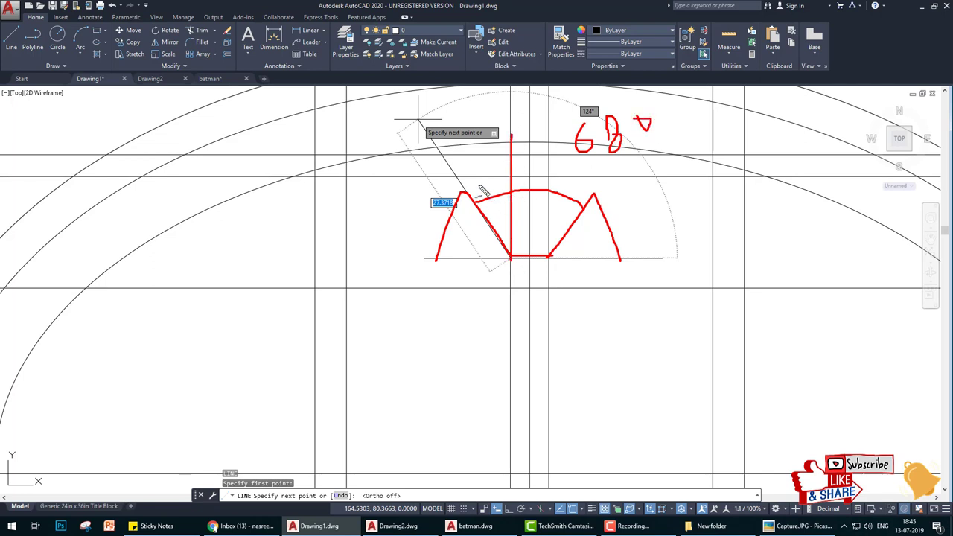
drag(476, 179, 476, 186)
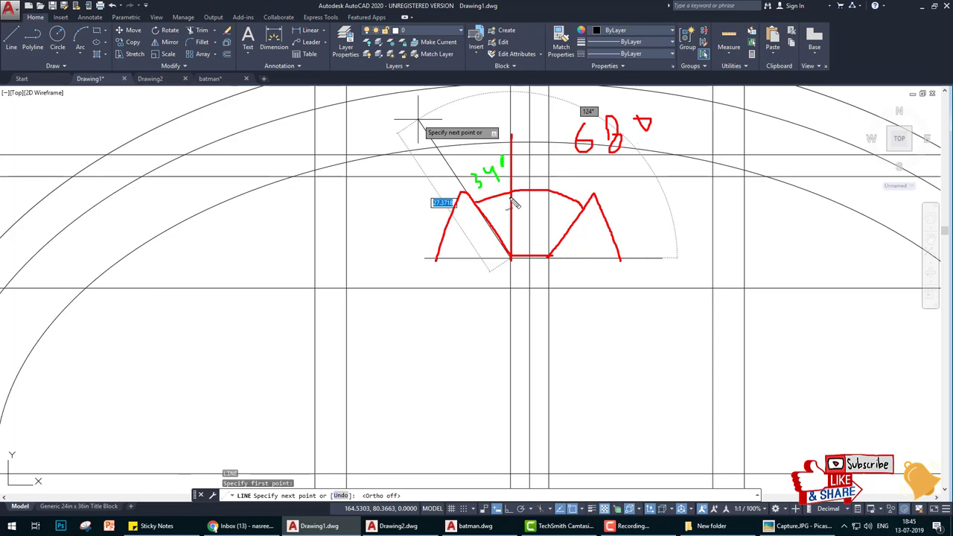
key(Escape)
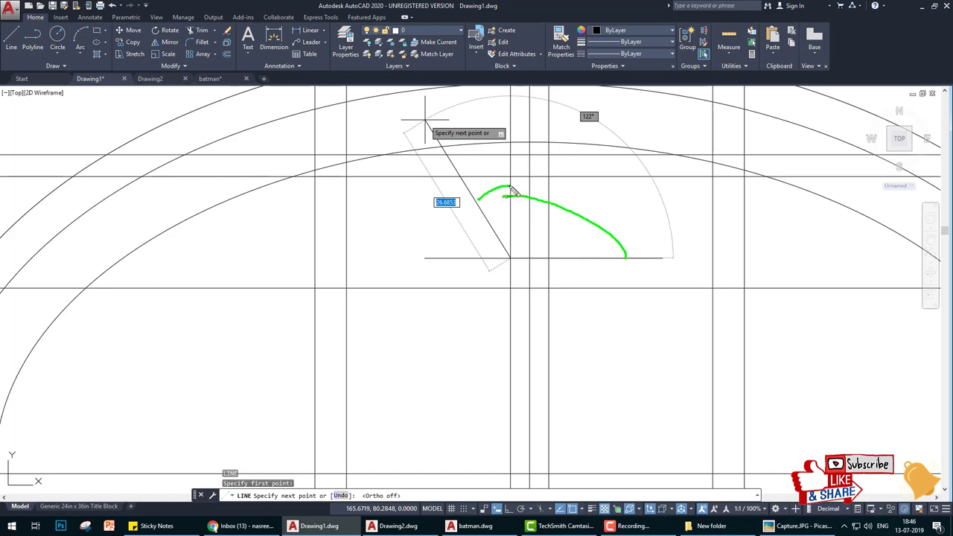
key(Escape)
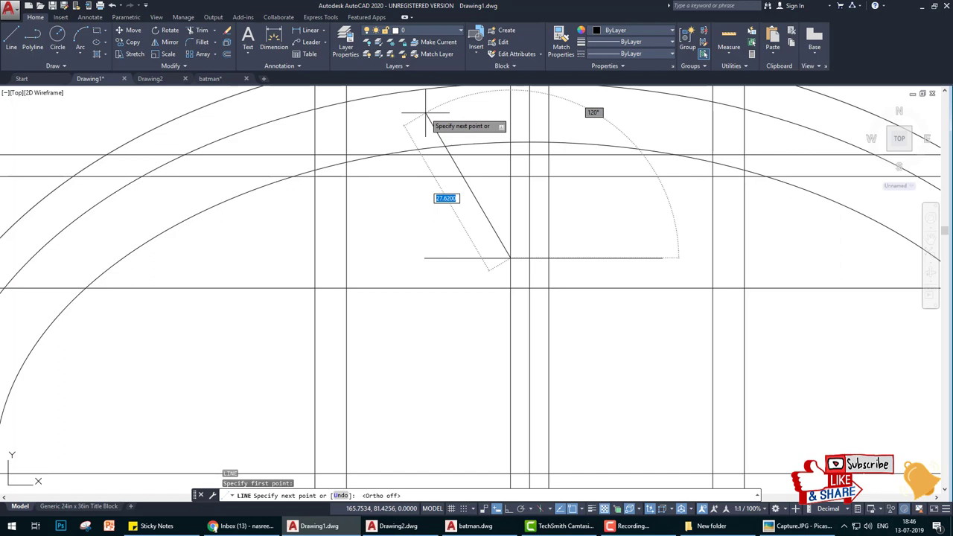
click(556, 160)
text(24)
key(Return)
key(Return)
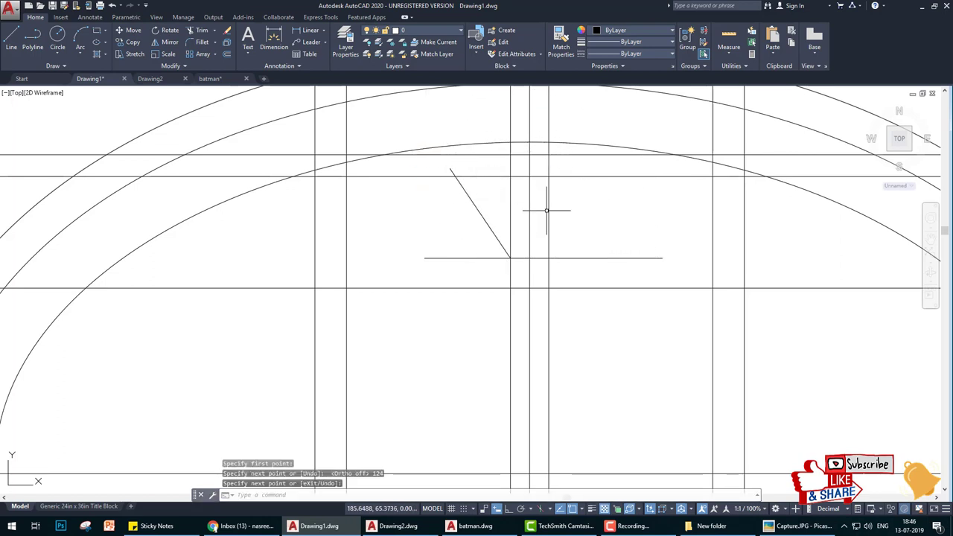
text(tr)
Step: Trim the slanted line's tip back to the horizontal construction line
key(Return)
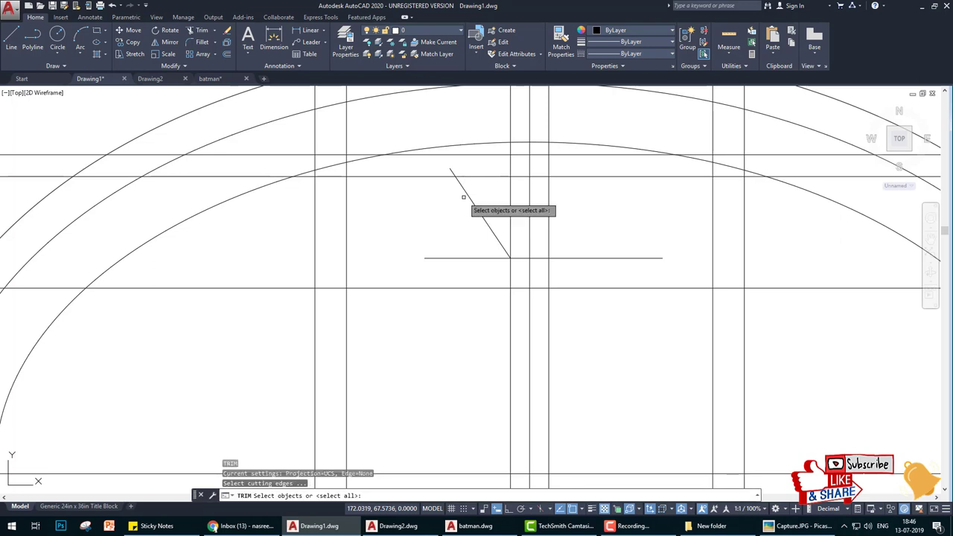
key(Return)
click(452, 172)
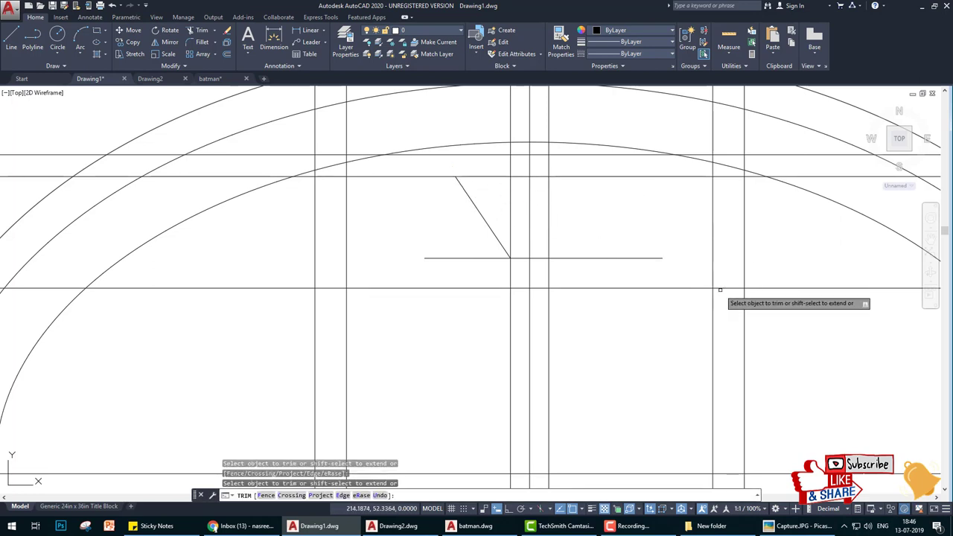
key(Escape)
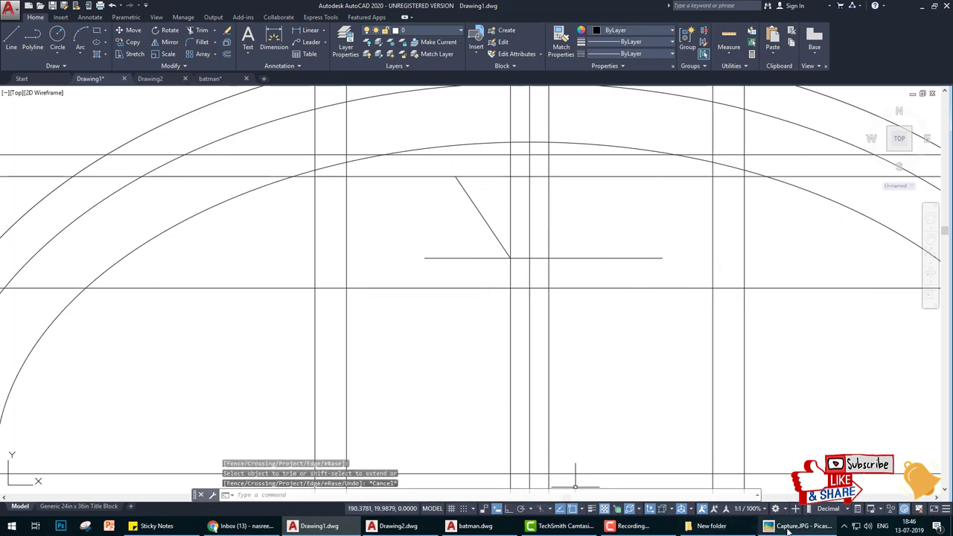
mouse_move(798, 525)
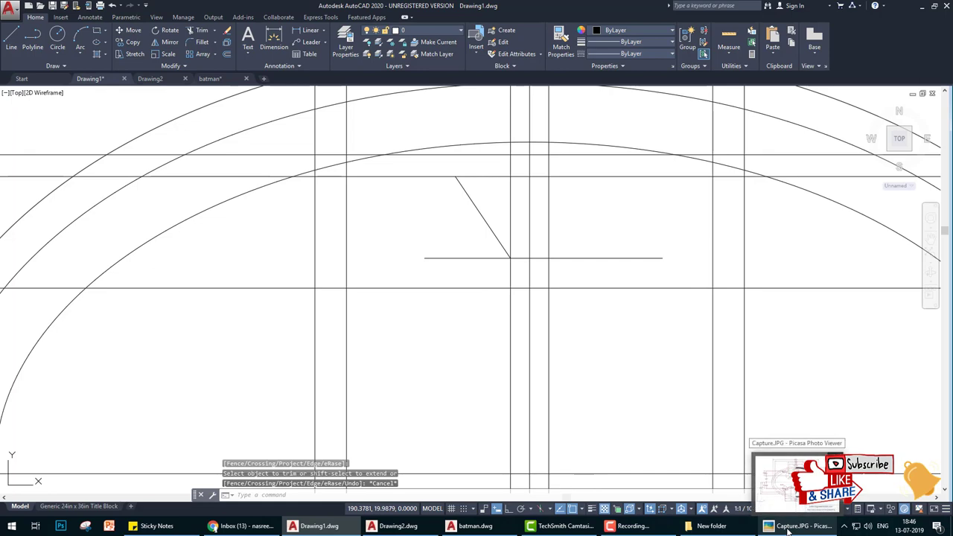
Step: Compare with the dimensioned reference image, then return to Drawing1
click(788, 528)
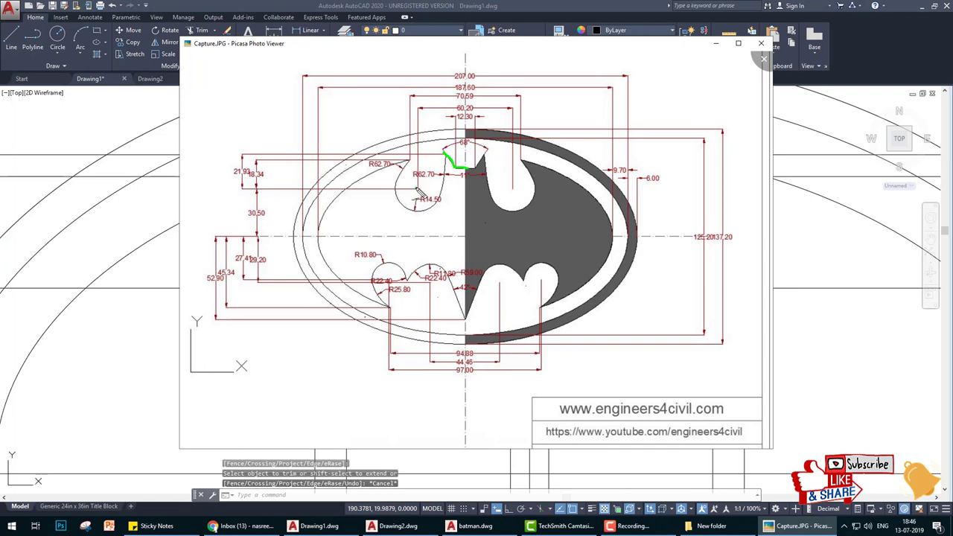
click(331, 527)
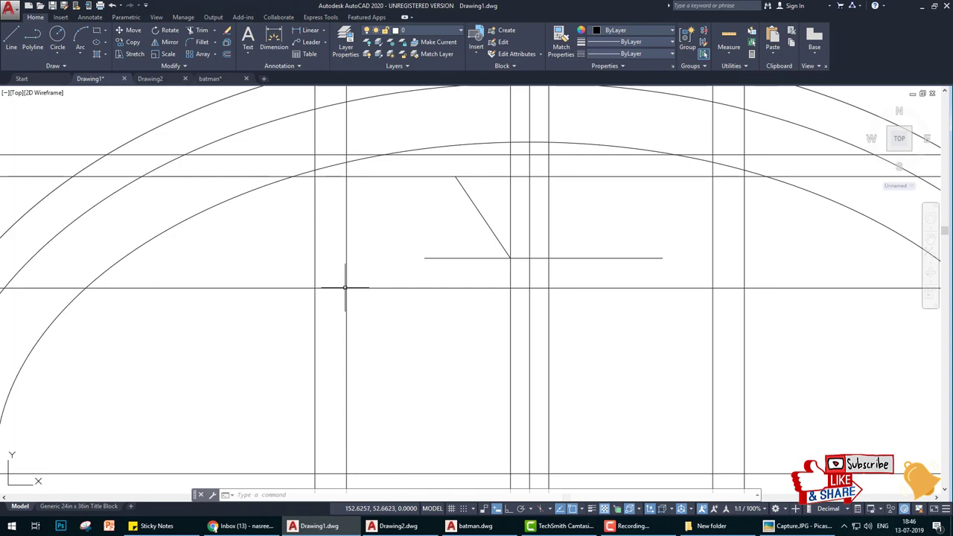
scroll(352, 292, down, 1)
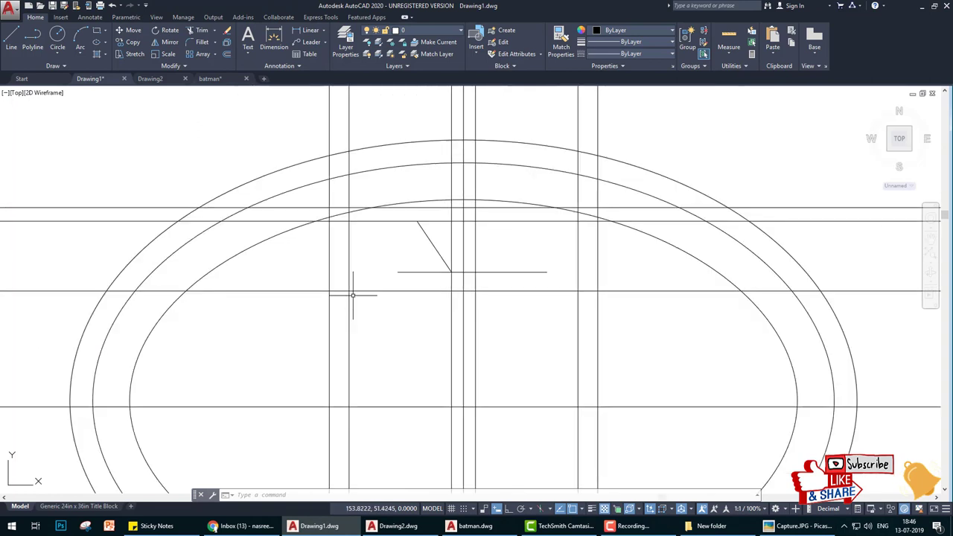
scroll(353, 294, up, 1)
click(791, 526)
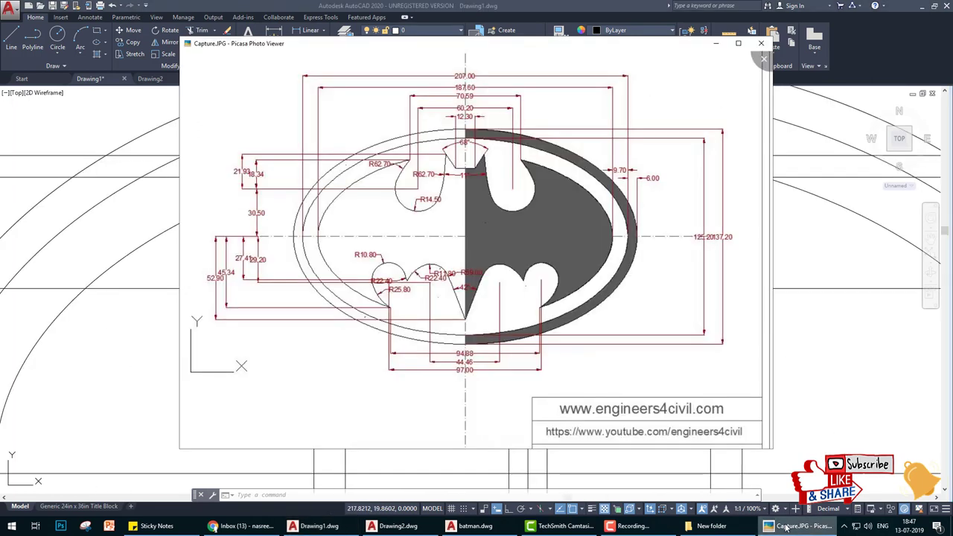
click(786, 526)
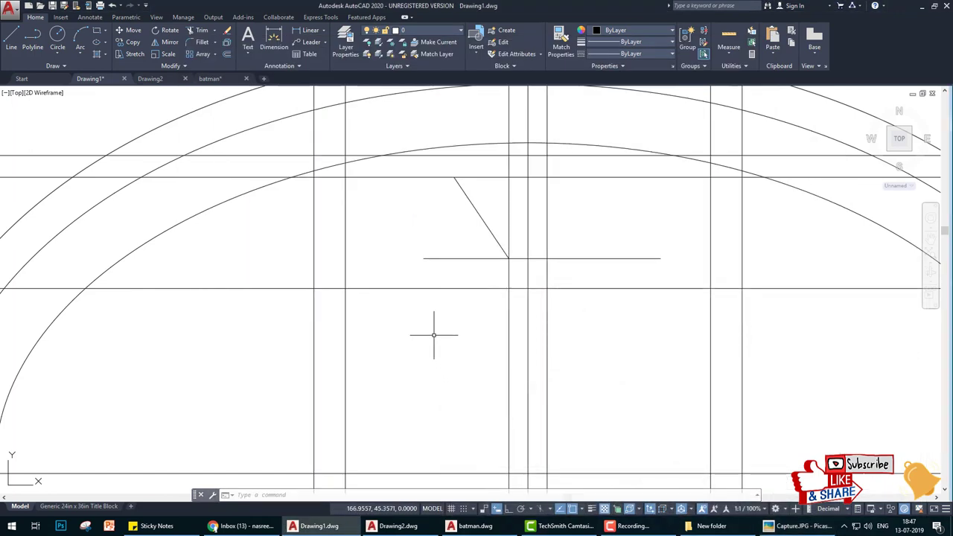
key(alt+Tab)
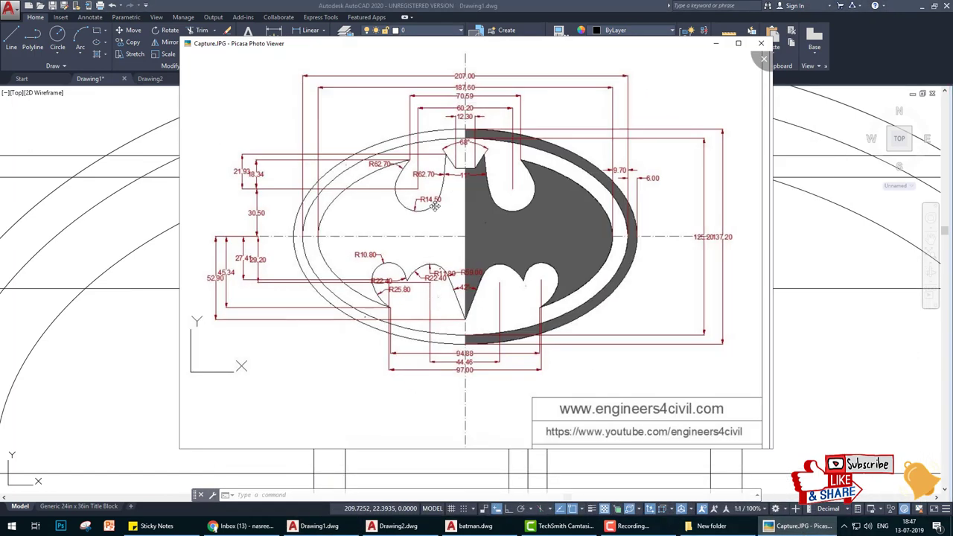
key(alt+Tab)
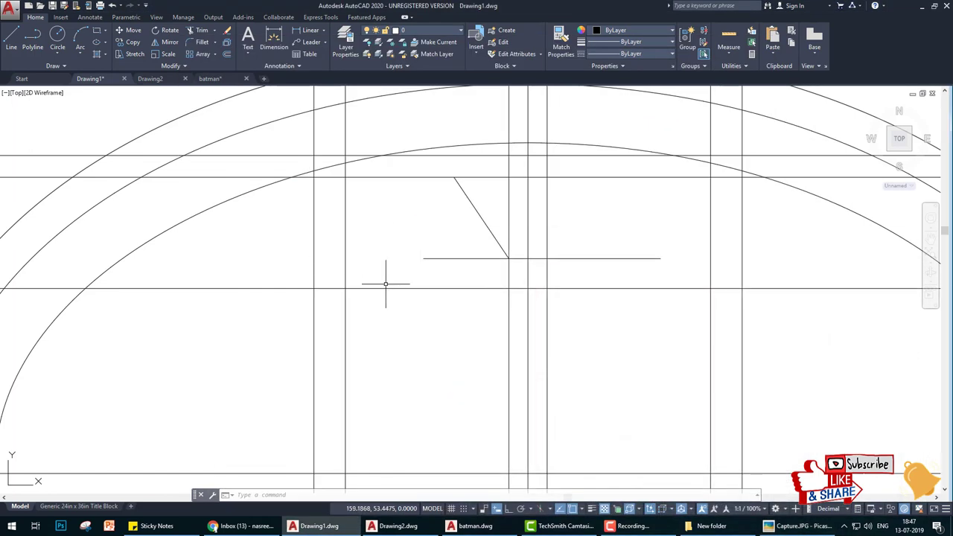
Step: Draw a 14.5-radius circle centred on the line intersection left of the notch
text(c)
key(Return)
click(345, 288)
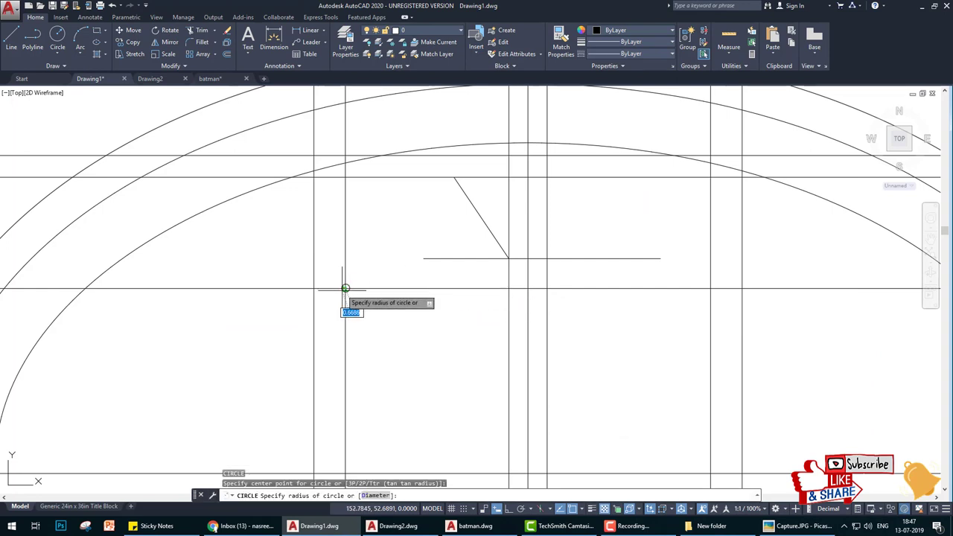
text(14.5)
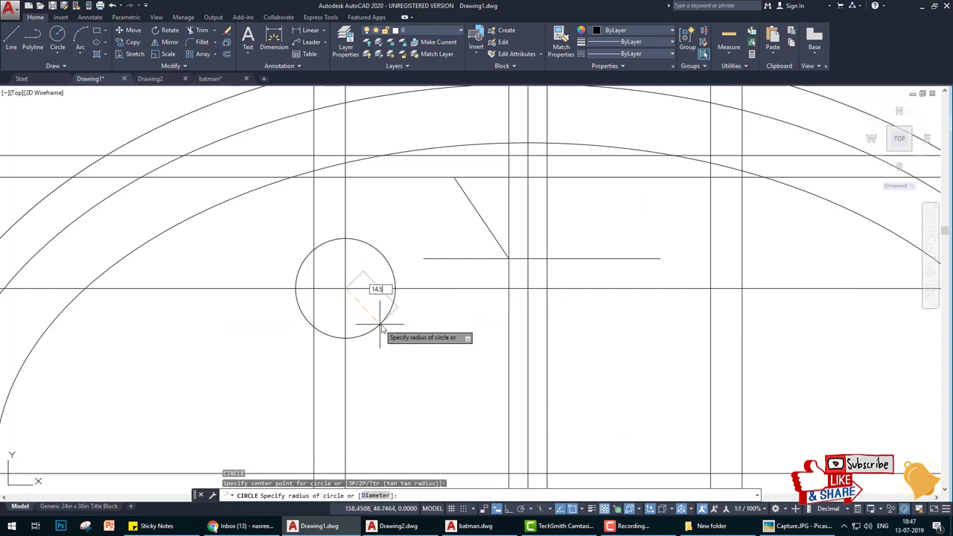
key(Return)
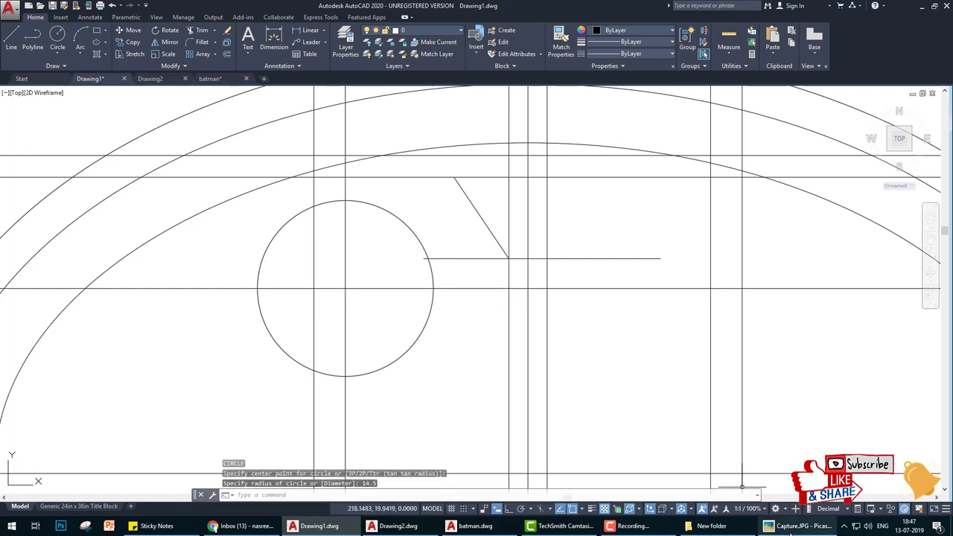
click(790, 533)
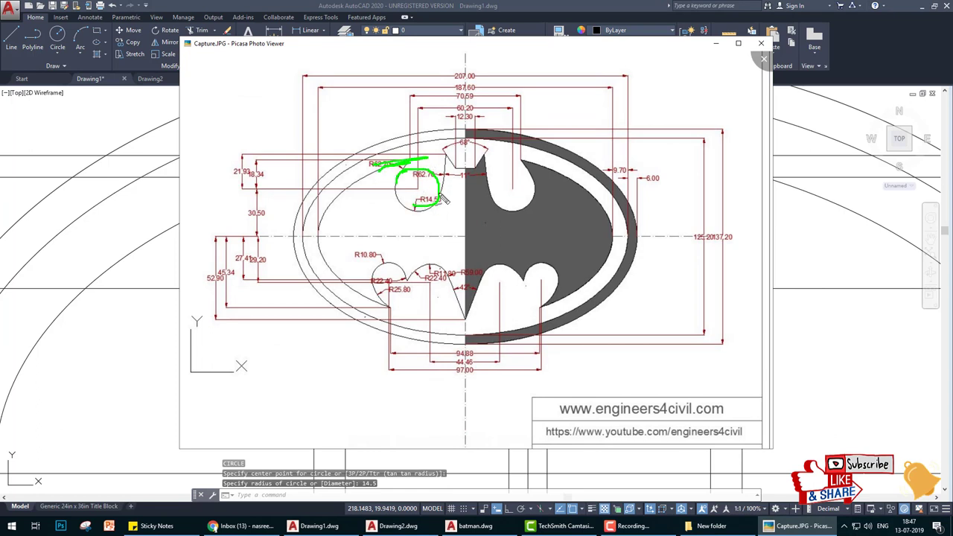
Step: Mark the head curve on the reference image, clear the marks, and return to Drawing1
drag(450, 159, 451, 192)
key(Escape)
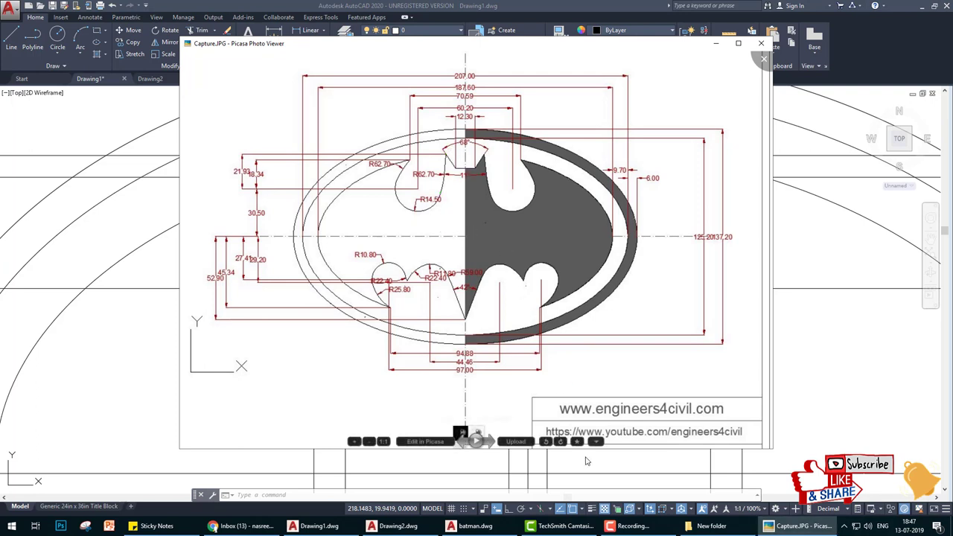
click(313, 525)
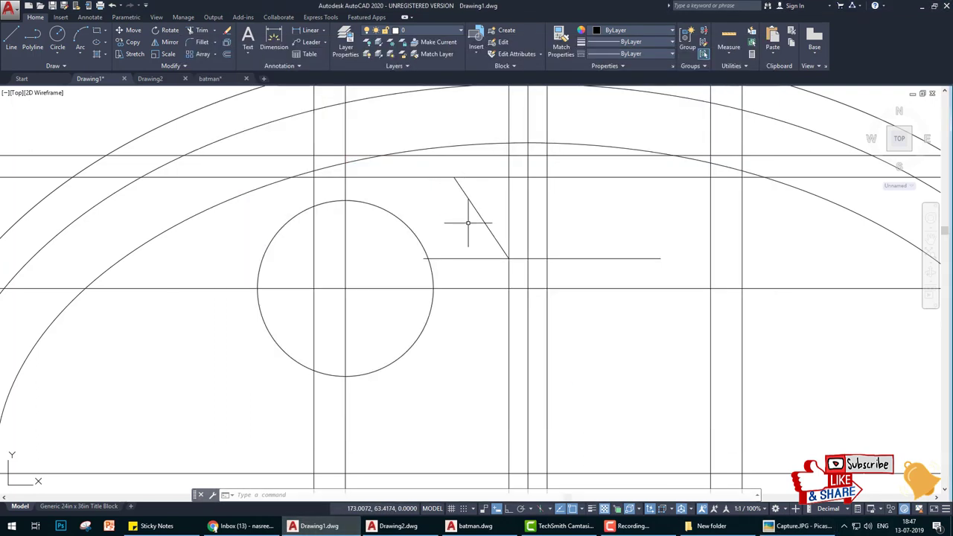
Step: Draw a line at 100.5° from the slanted edge's top endpoint
key(l)
key(Return)
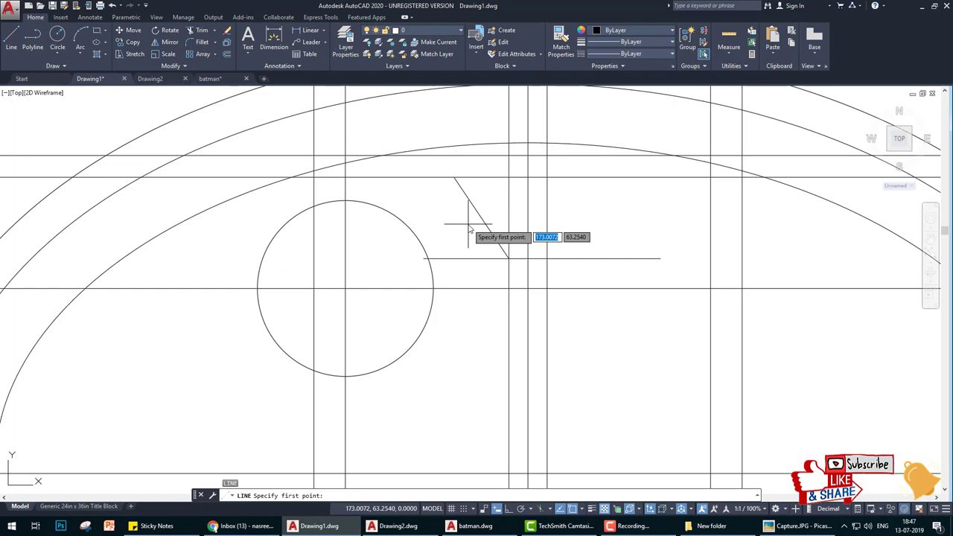
click(454, 177)
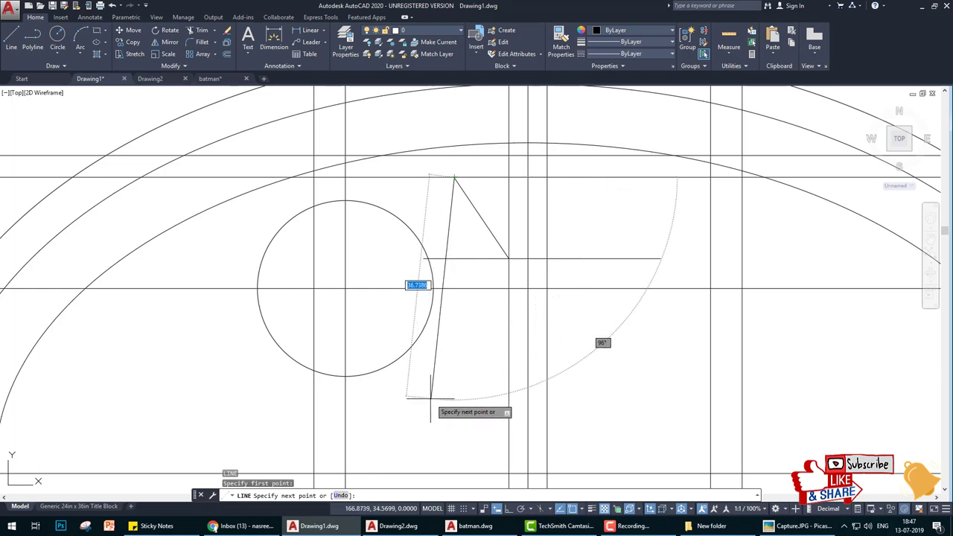
key(Tab)
text(100)
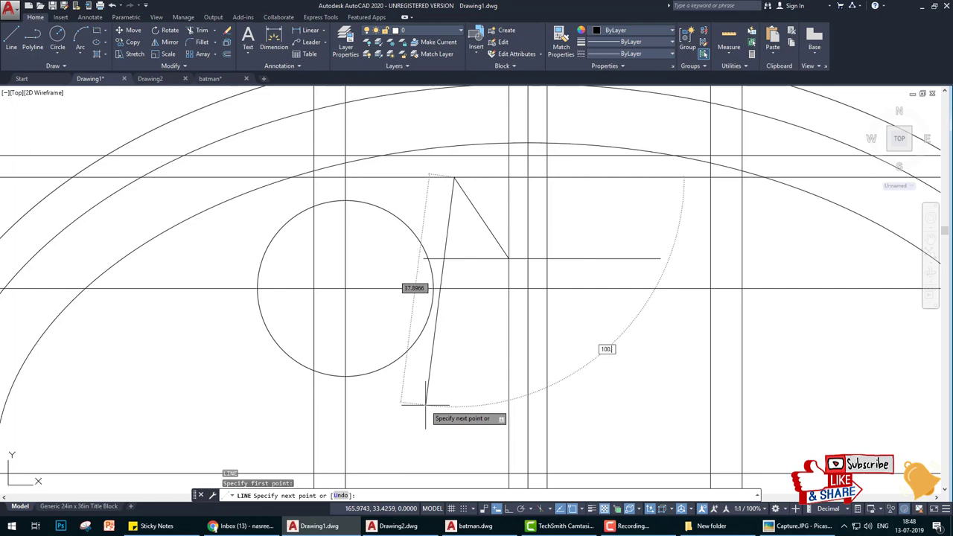
text(5)
key(Return)
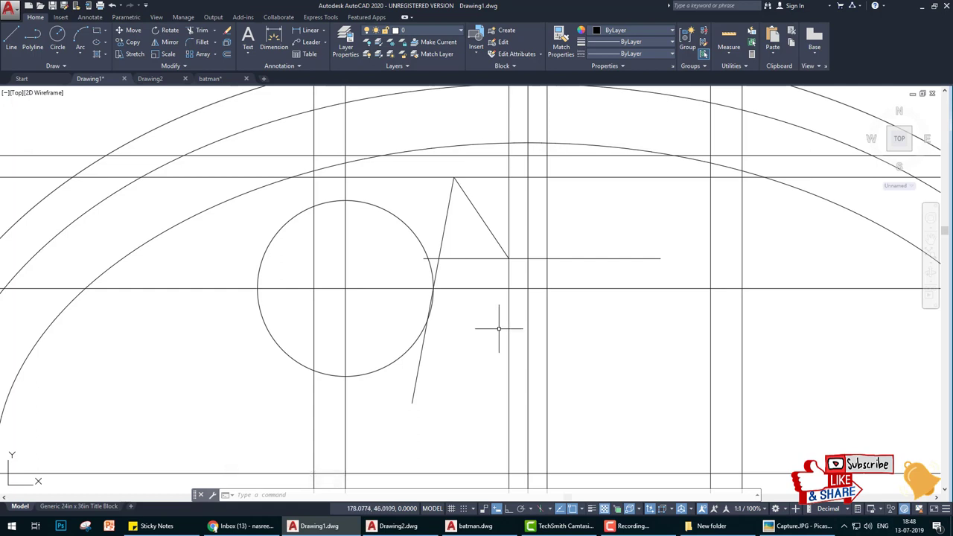
click(800, 525)
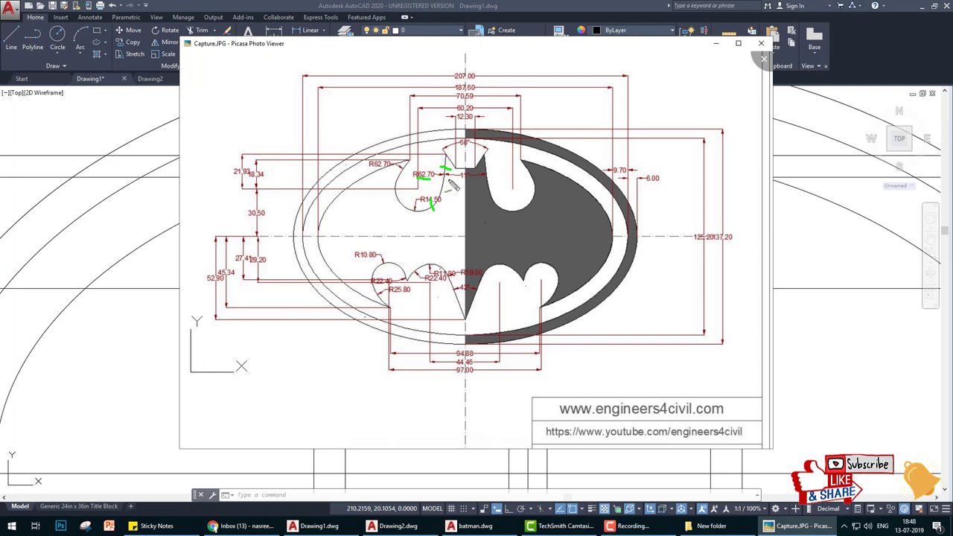
Step: Return to AutoCAD Drawing1 after reviewing the R62.70 and R14.50 dimensions
click(318, 525)
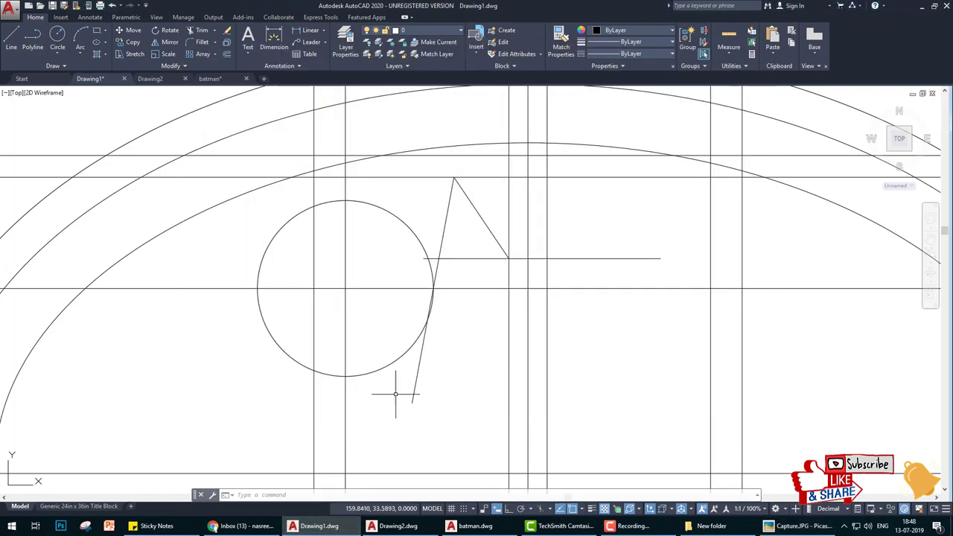
text(c)
Step: Draw a 62.5-radius circle tangent to the 100.5° line and the 14.5 circle
key(Return)
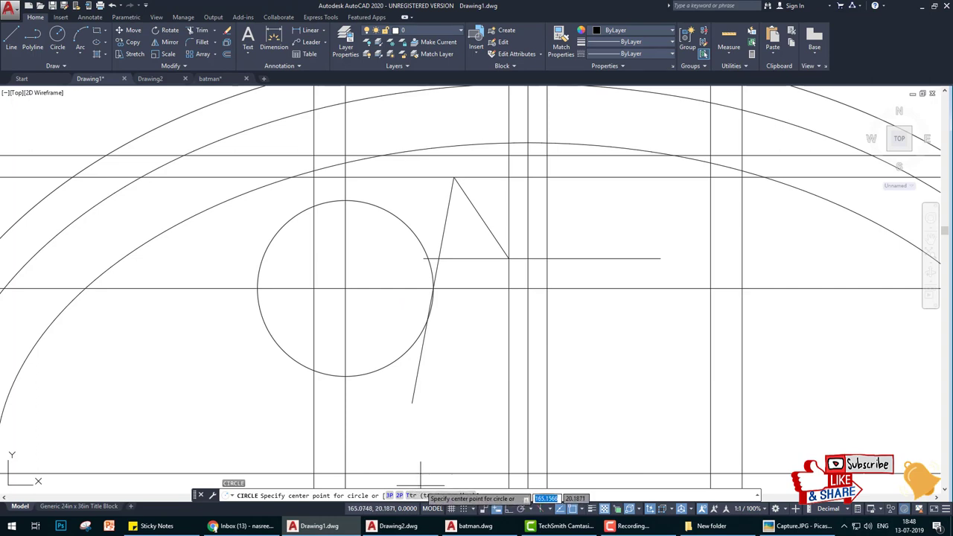
click(431, 495)
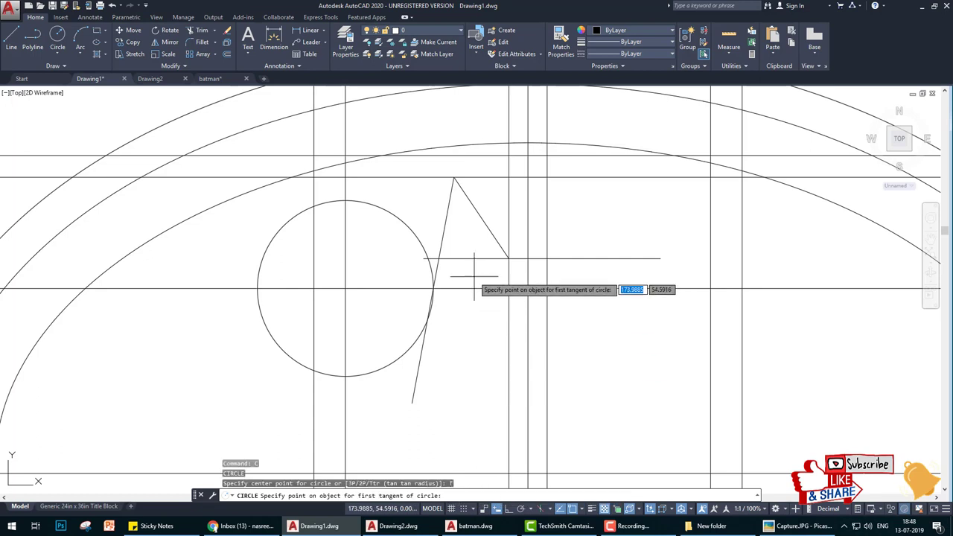
click(444, 233)
click(425, 250)
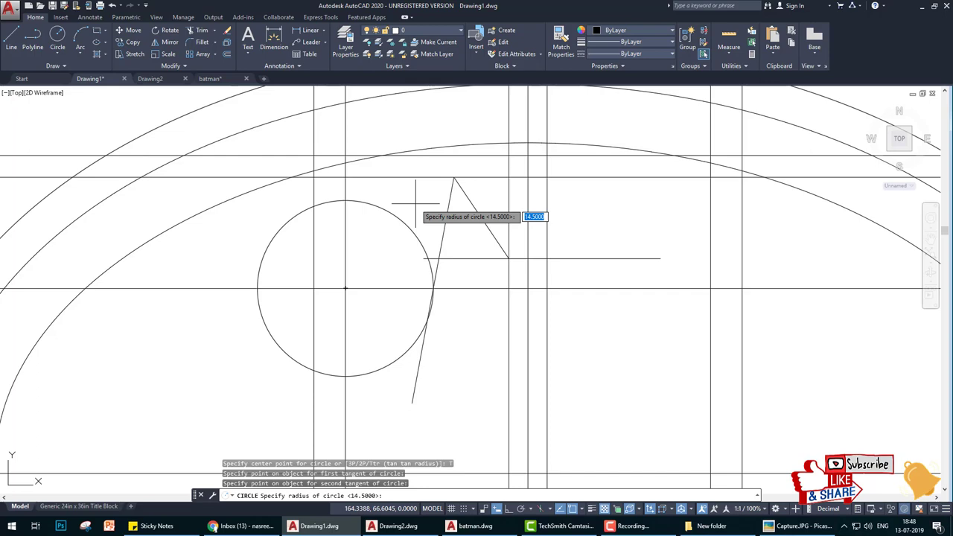
key(Return)
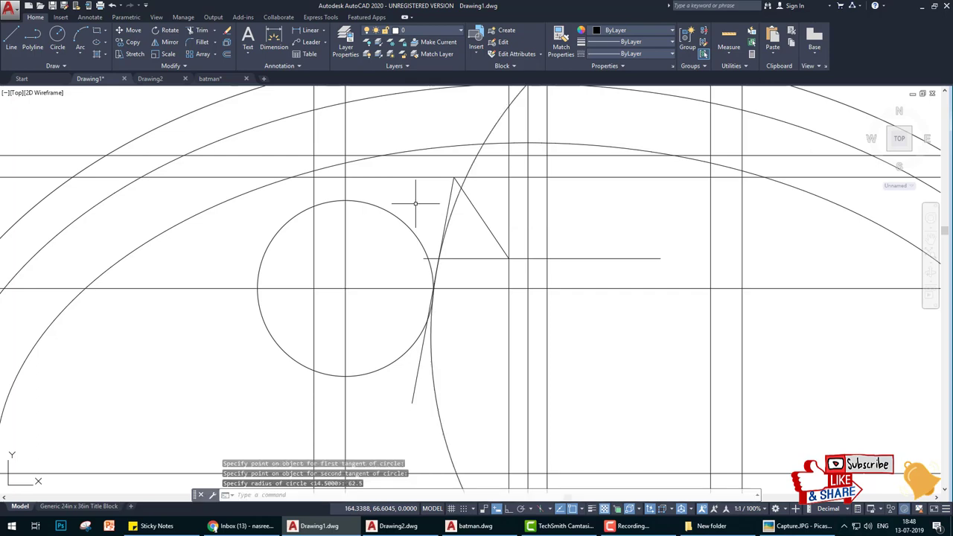
scroll(476, 245, down, 3)
scroll(479, 251, down, 3)
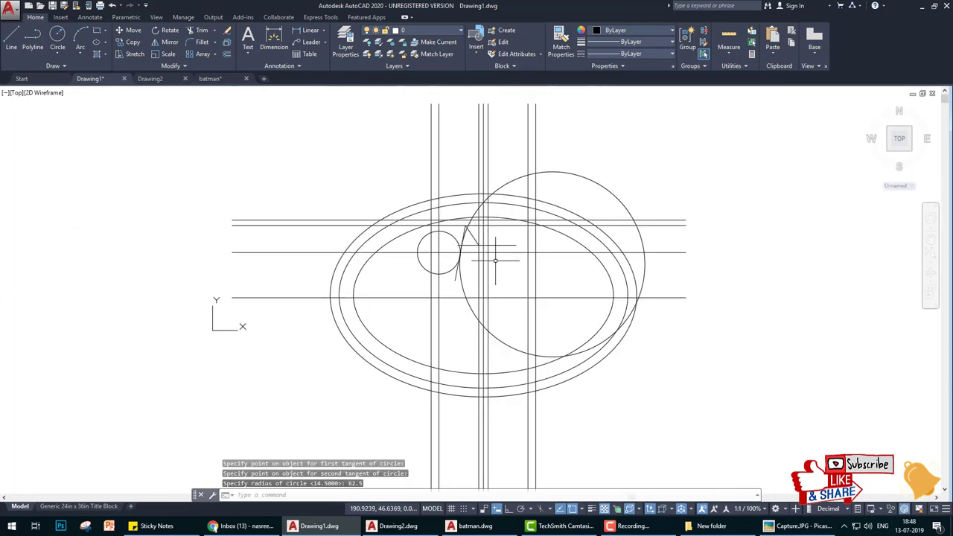
scroll(498, 251, up, 2)
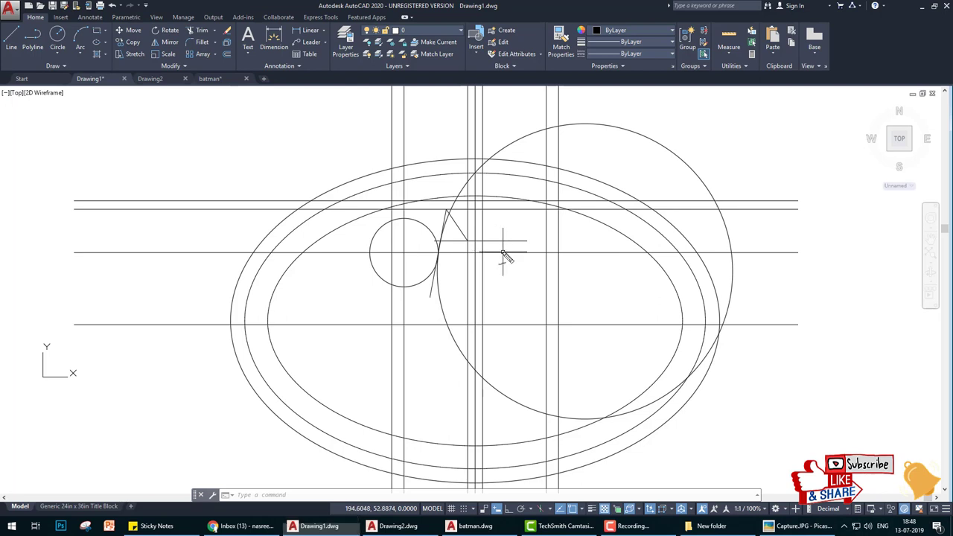
scroll(498, 251, up, 4)
text(c)
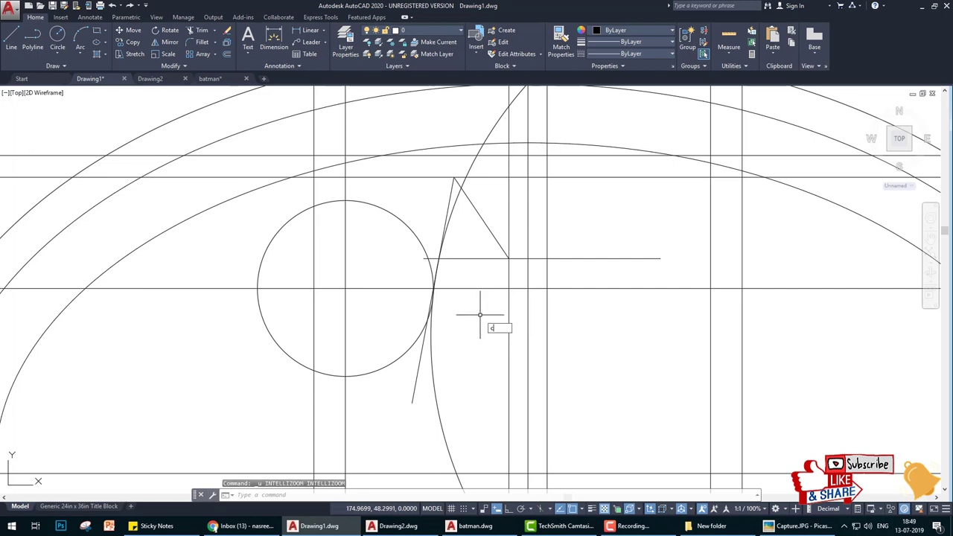
Step: Redraw a 62.5-radius Ttr circle tangent to the notch edge and small circle
key(Return)
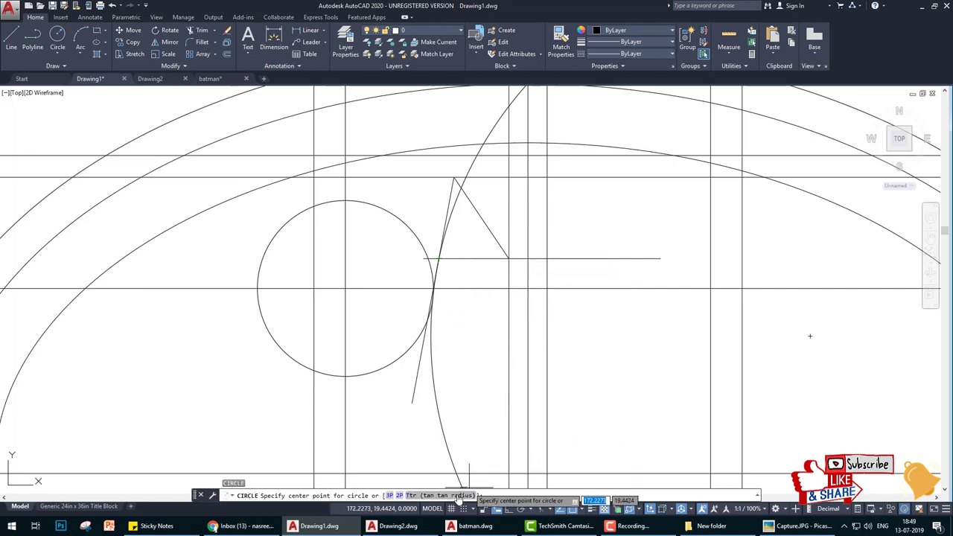
click(454, 495)
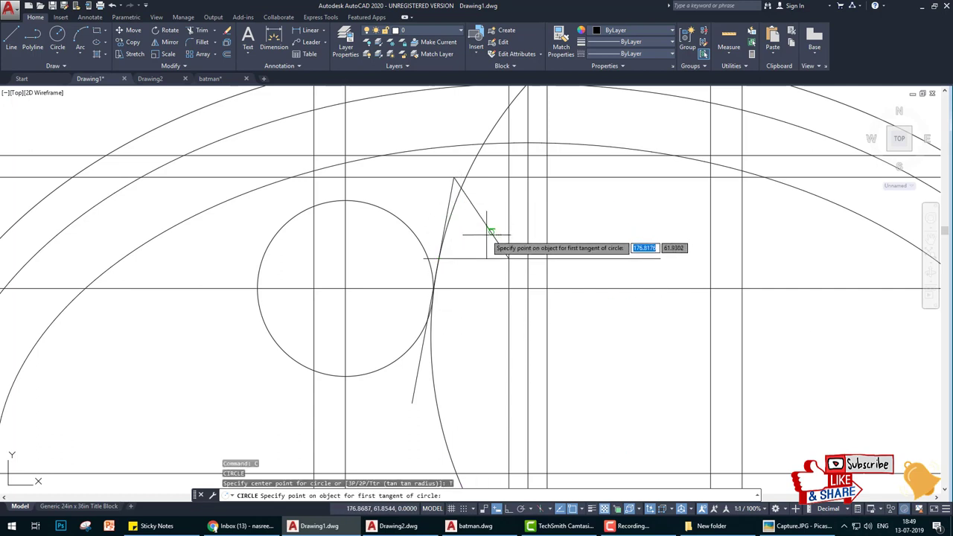
click(450, 203)
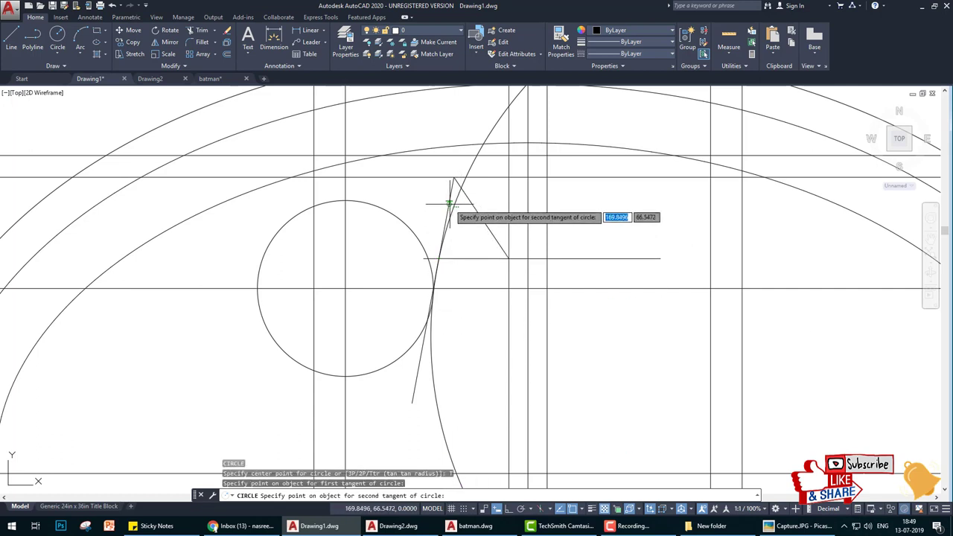
click(383, 215)
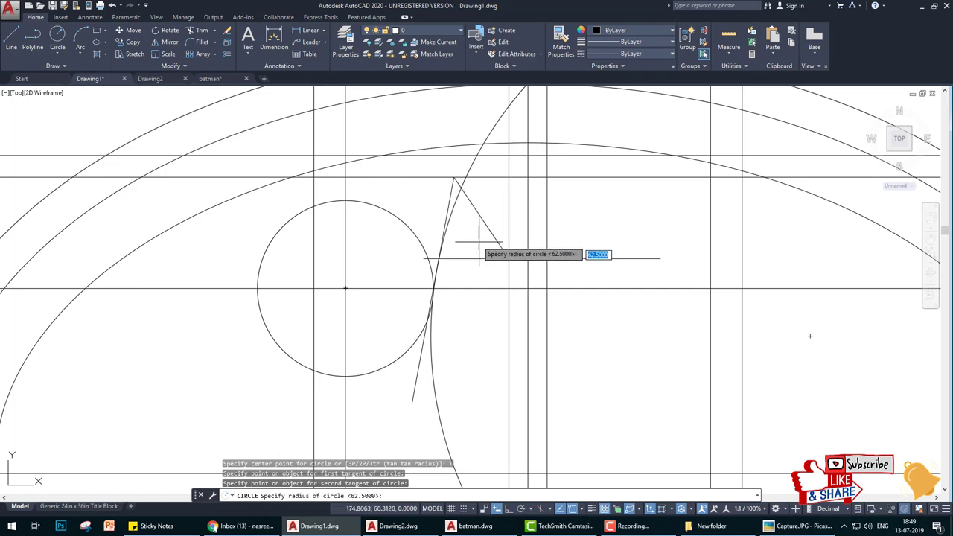
text(62)
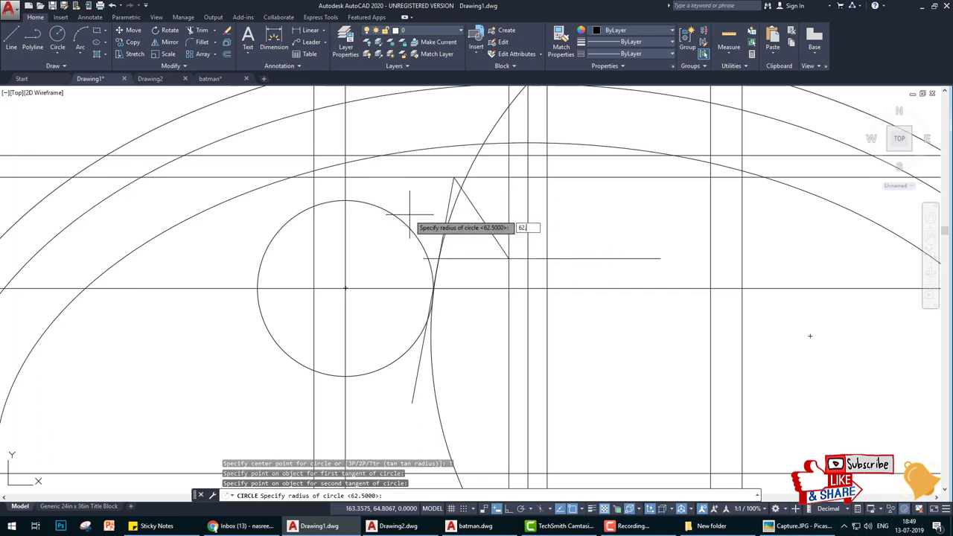
key(Return)
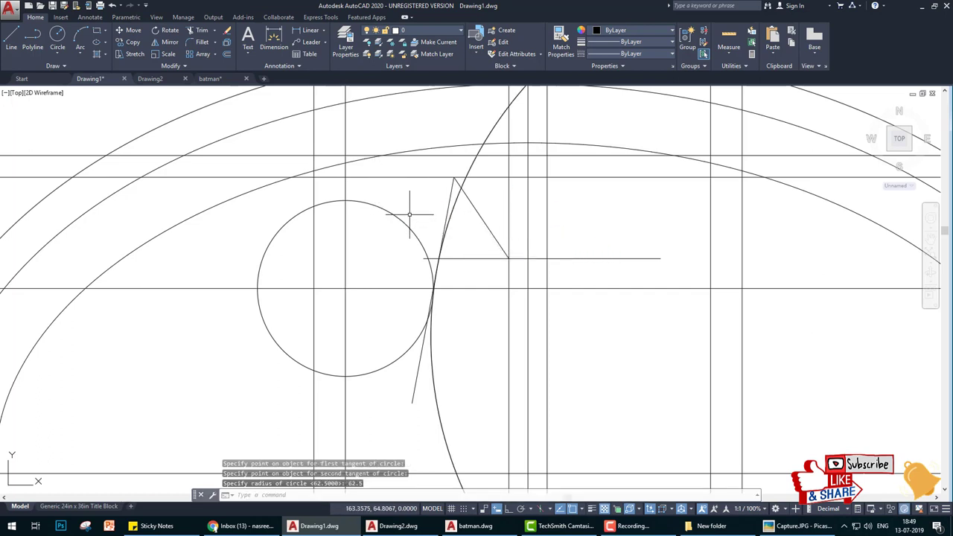
Step: Erase the large tangent arc, then view the reference image zoomed on the notch
text(er)
key(Return)
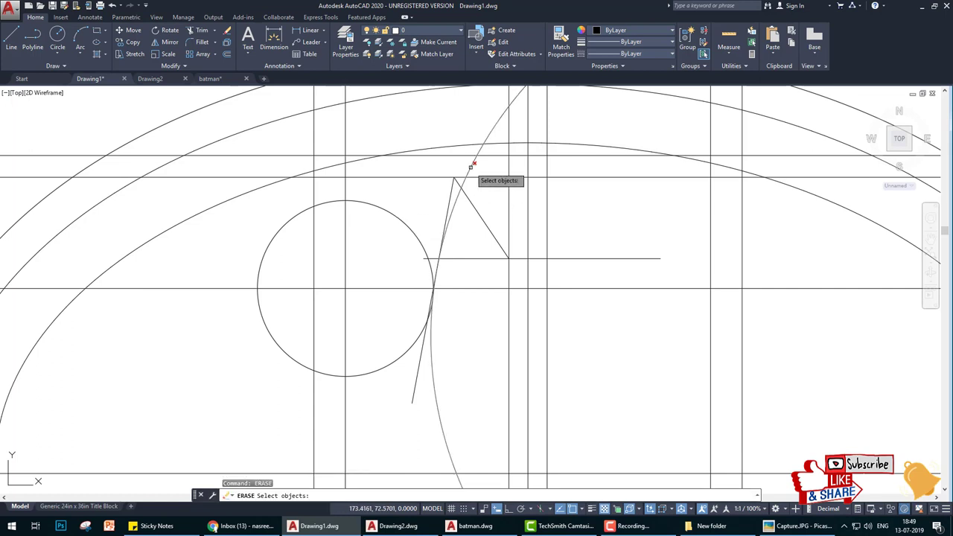
click(470, 165)
key(Return)
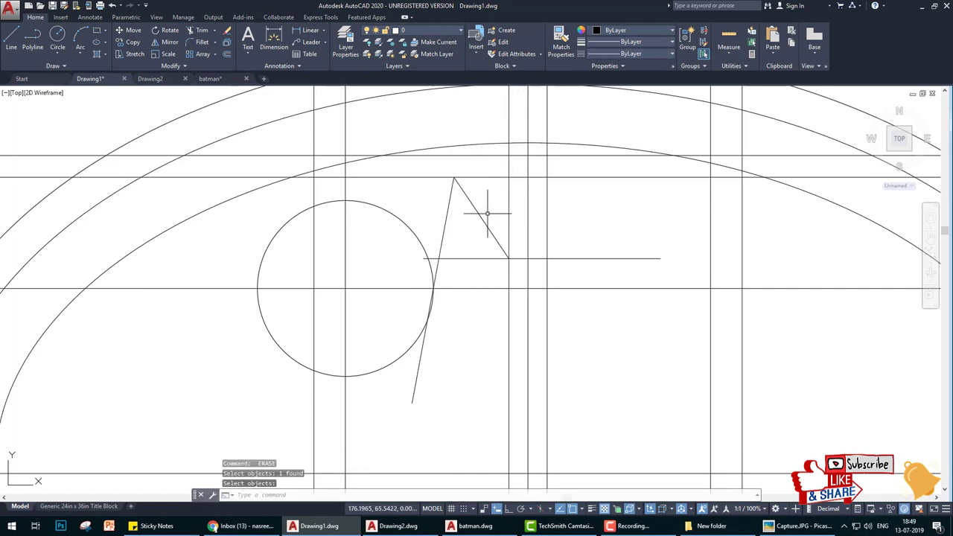
click(798, 525)
scroll(433, 177, up, 1)
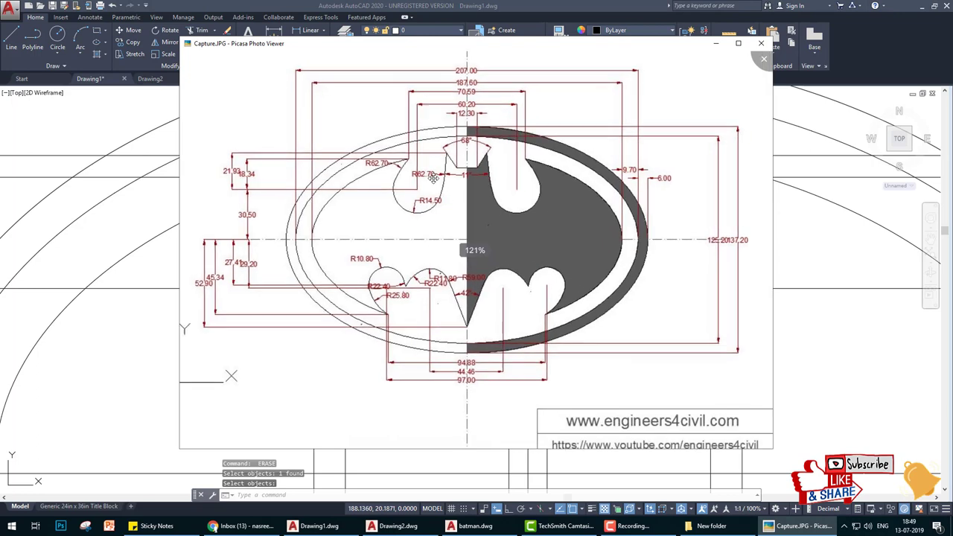
scroll(433, 177, up, 2)
scroll(433, 178, up, 1)
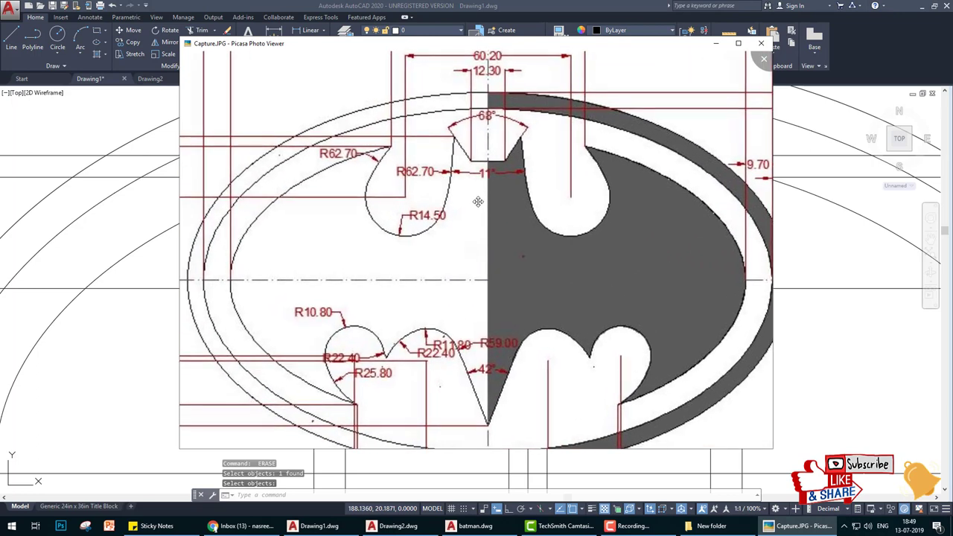
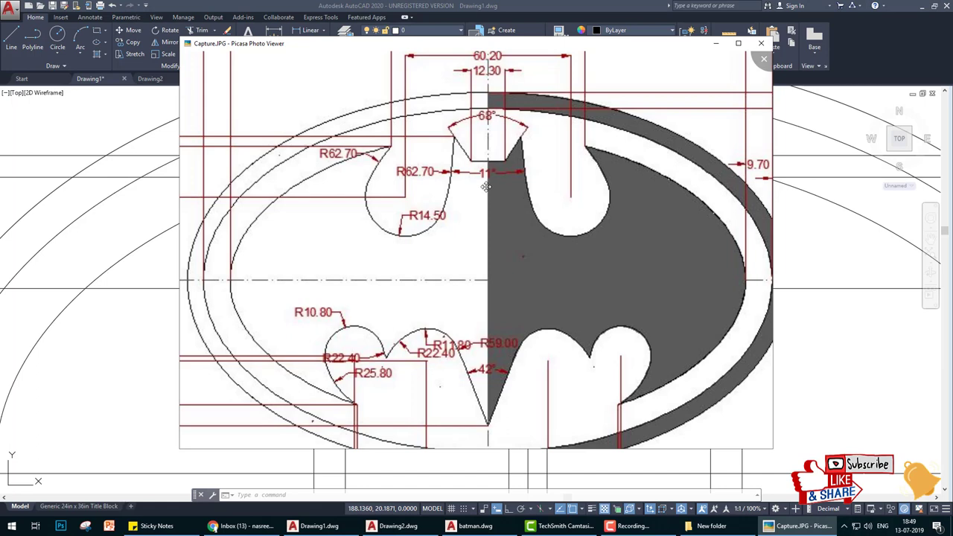
Step: Erase the old slanted line through the circle
click(316, 526)
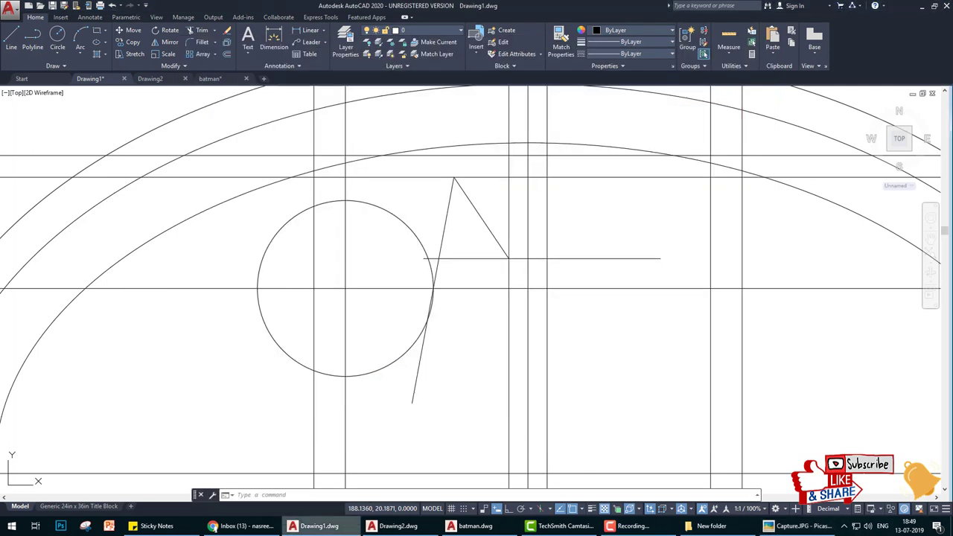
text(er)
key(Return)
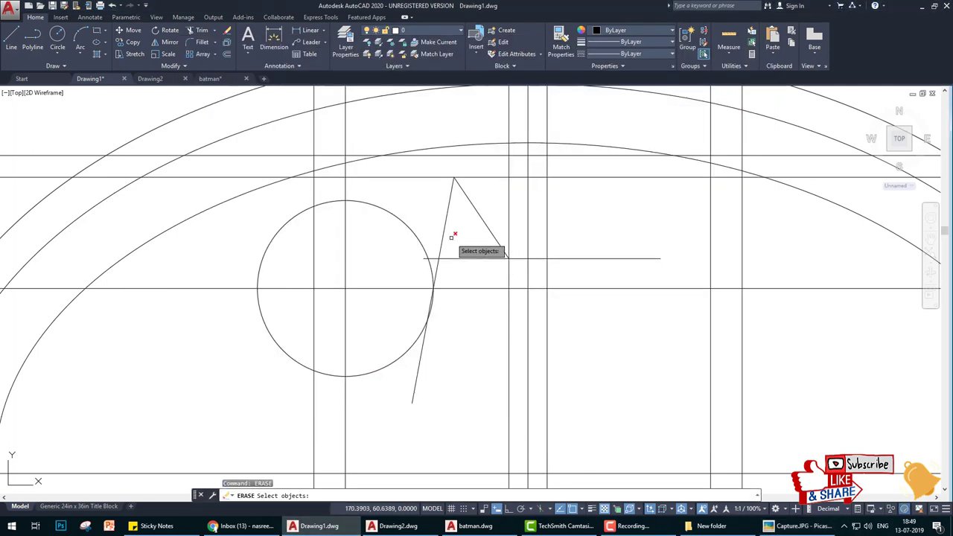
click(442, 240)
key(Return)
key(Return)
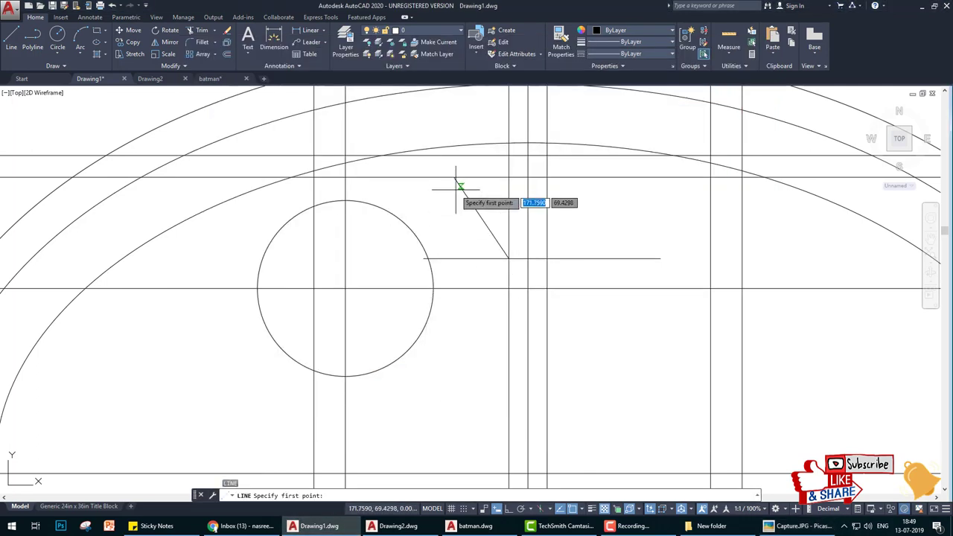
Step: Draw a new line from the apex endpoint at a 95.5° angle
click(455, 177)
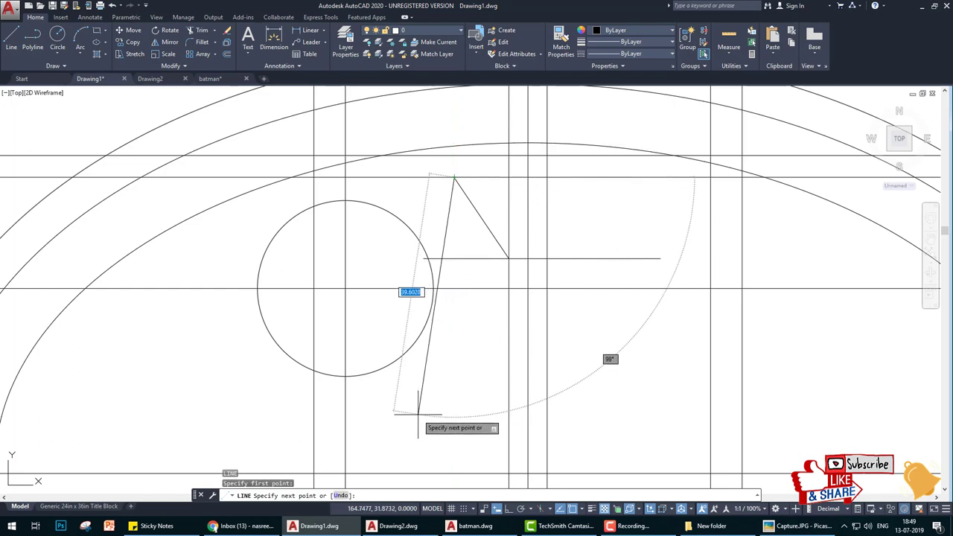
key(Tab)
text(5)
key(Return)
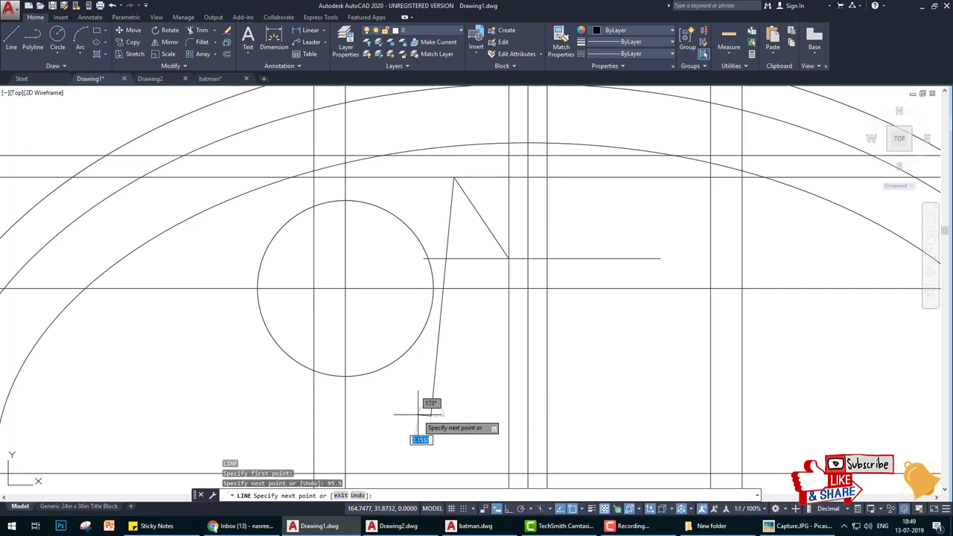
key(Return)
Step: Draw a radius-62.5 circle tangent to the new line and the small circle, then check the reference
key(Return)
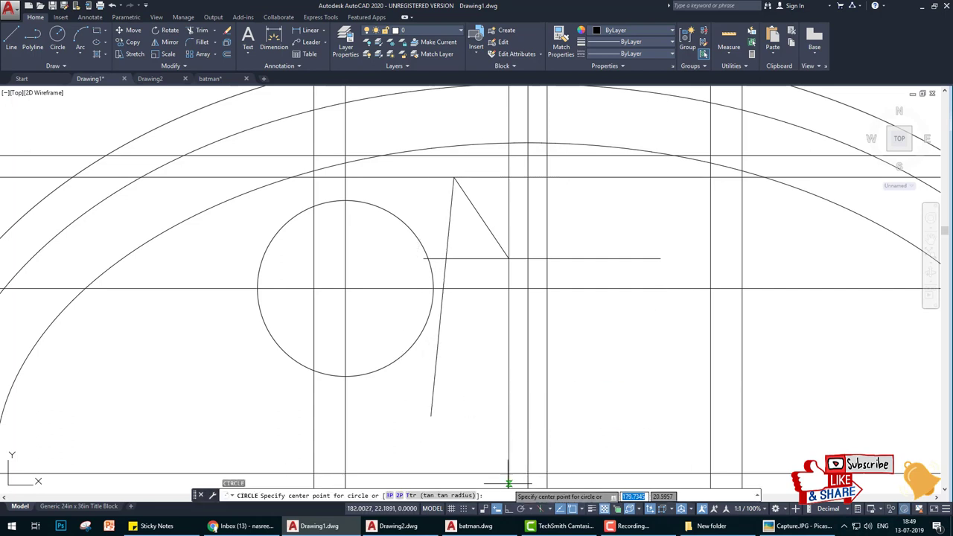
text(t)
key(Return)
click(449, 244)
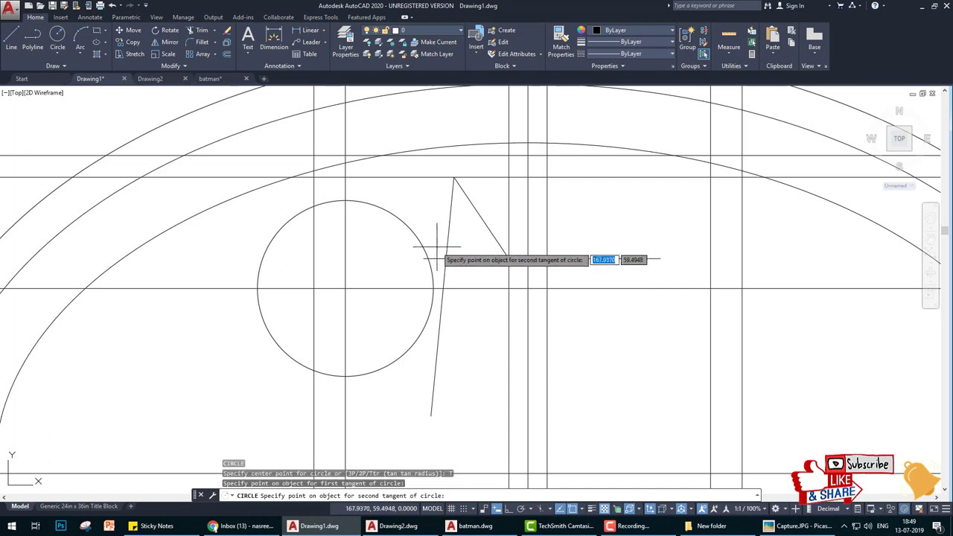
click(428, 250)
text(62.5)
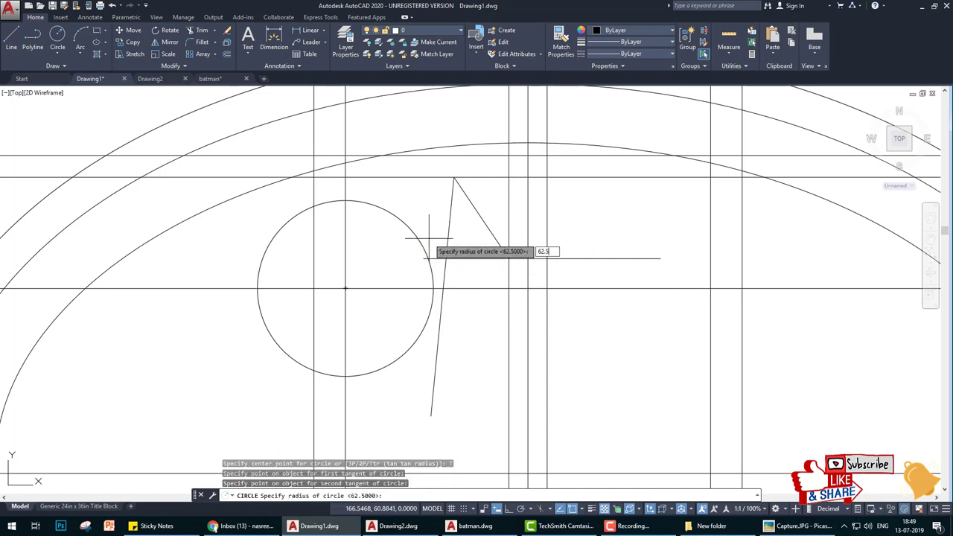
key(Return)
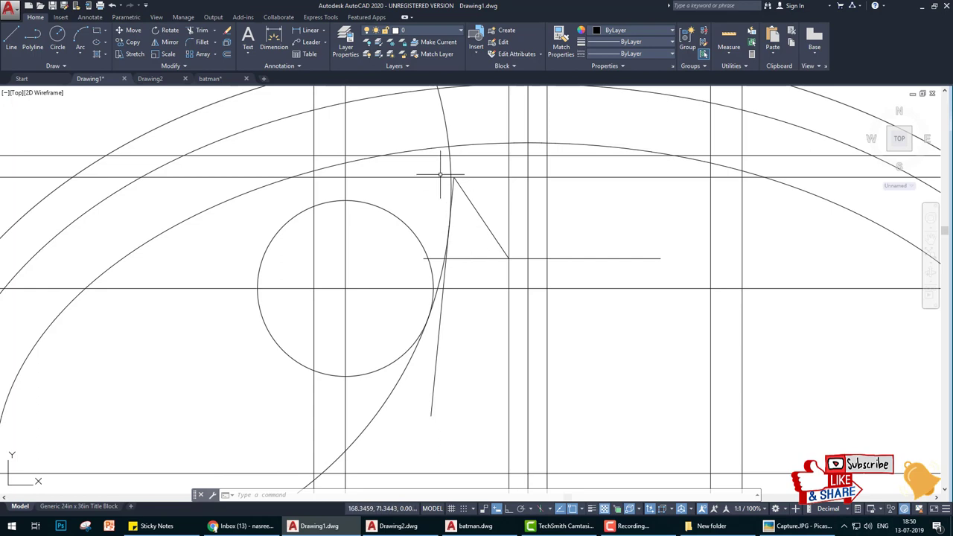
scroll(460, 206, up, 2)
click(796, 525)
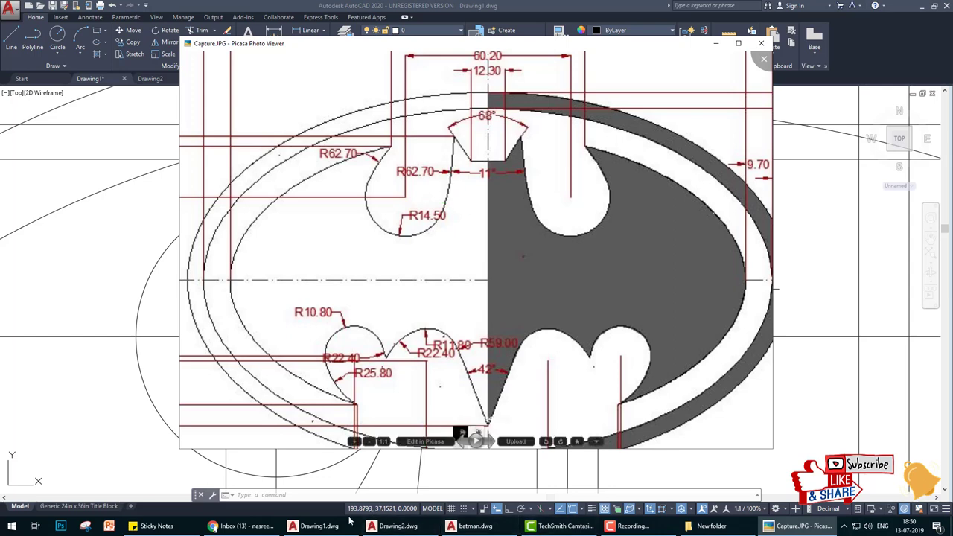
click(312, 526)
Step: Trim the slanted line near the apex and beside the circle
text(tr)
key(Return)
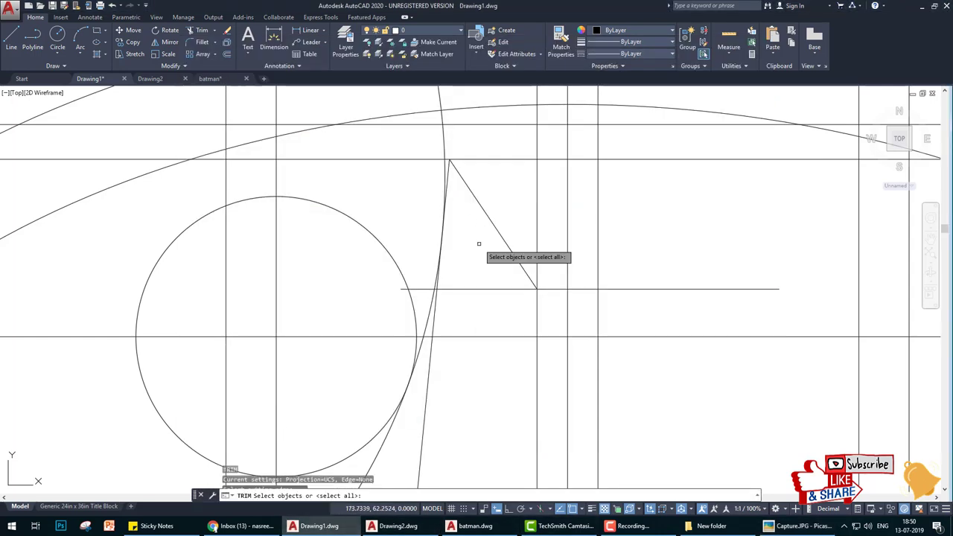
key(Return)
scroll(451, 173, up, 3)
click(446, 173)
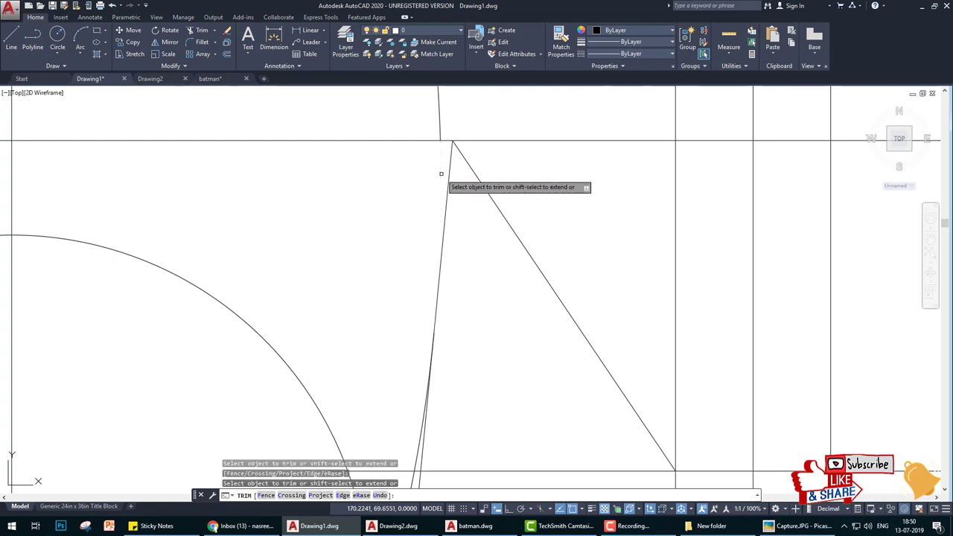
middle_drag(445, 318, 454, 201)
scroll(449, 294, down, 4)
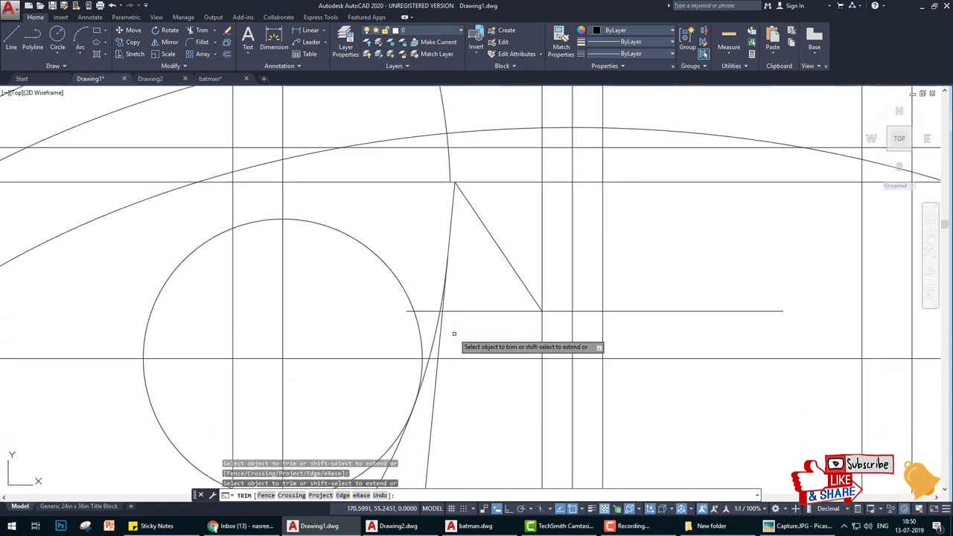
click(440, 344)
click(434, 384)
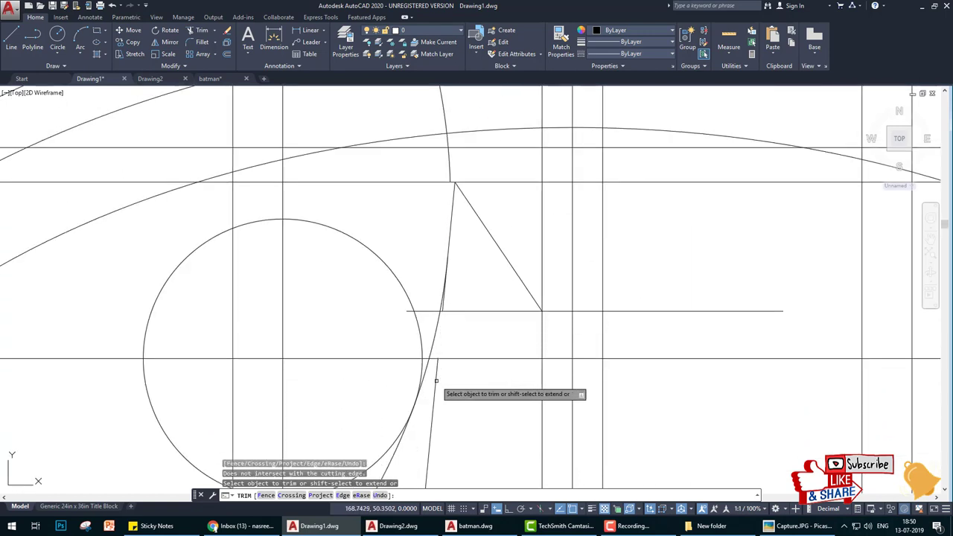
click(397, 452)
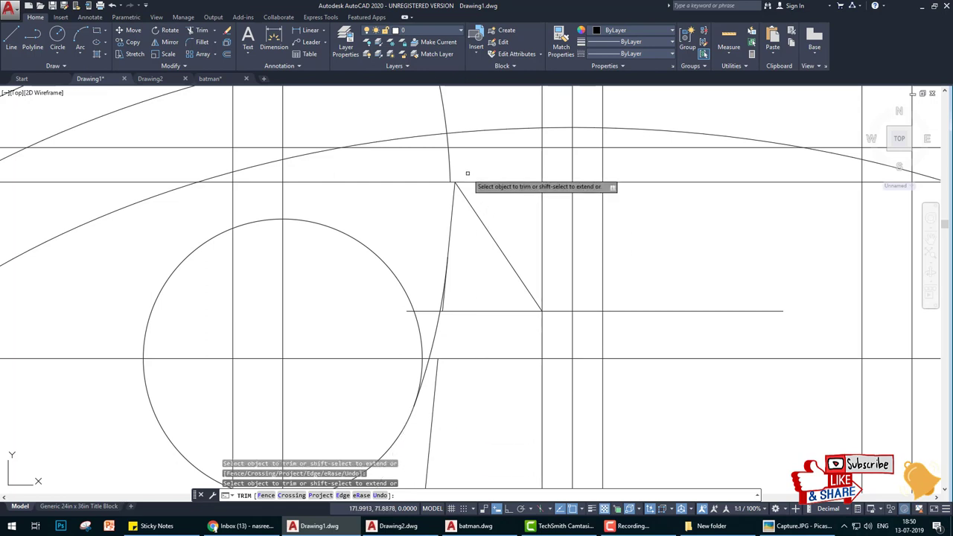
scroll(445, 298, up, 4)
click(423, 296)
key(Escape)
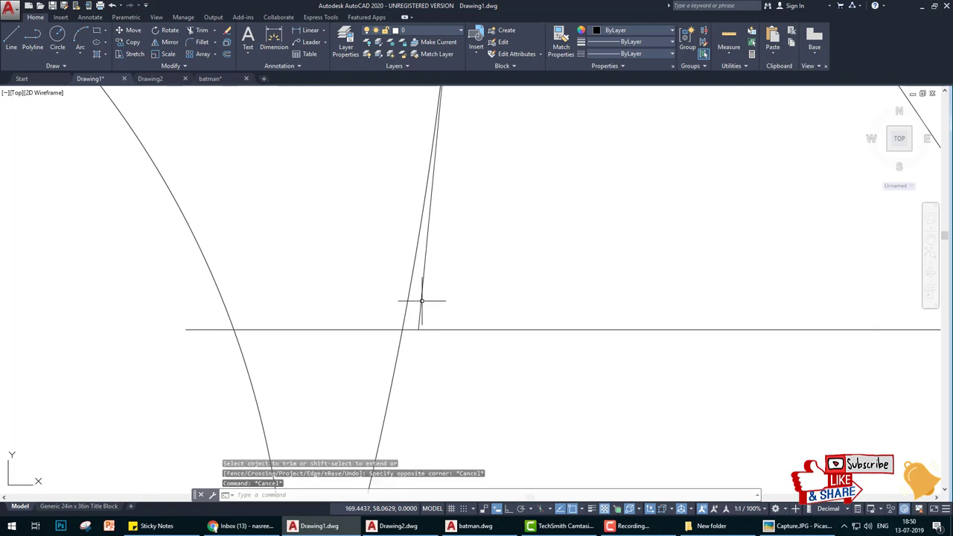
Step: Erase the leftover line piece near the apex
text(erase)
key(Return)
click(421, 297)
scroll(447, 293, down, 4)
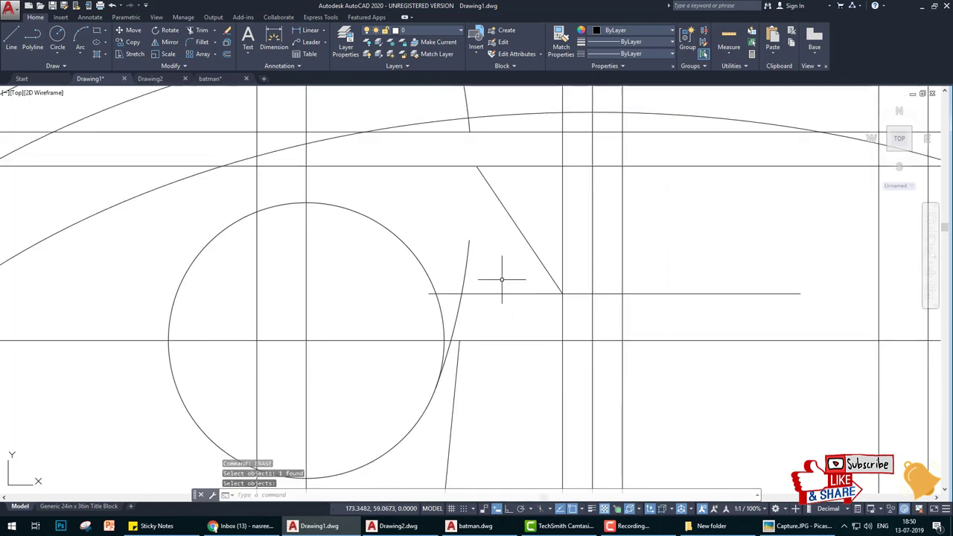
Step: Draw a short line from the apex down to the top of the trimmed slanted line
key(Return)
text(l)
key(Return)
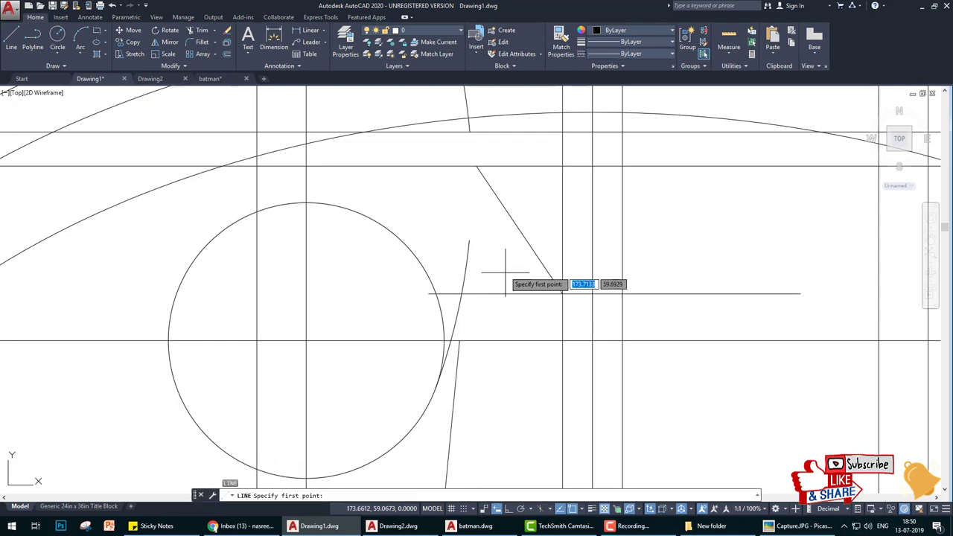
click(476, 166)
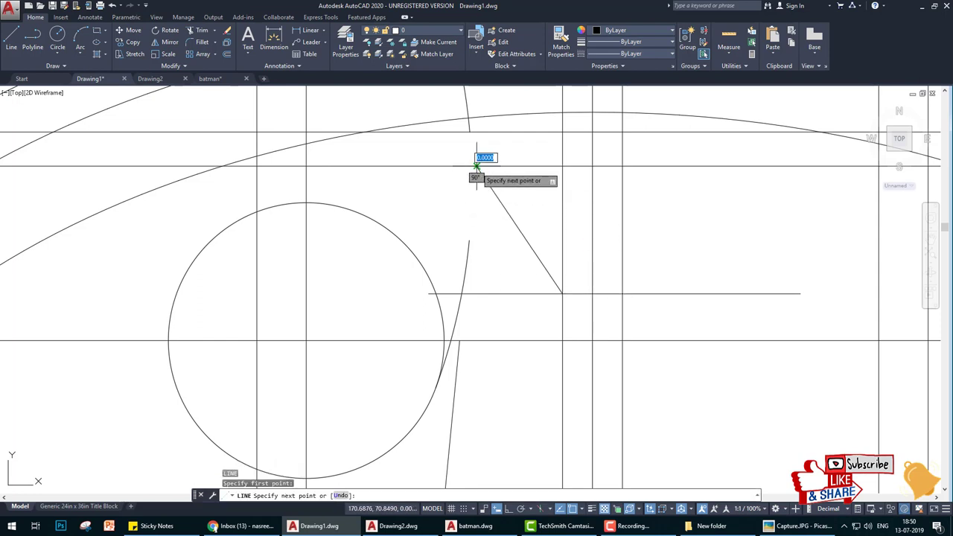
click(468, 240)
key(Return)
Step: Pan the view and compare the drawing against the reference image
scroll(558, 283, down, 2)
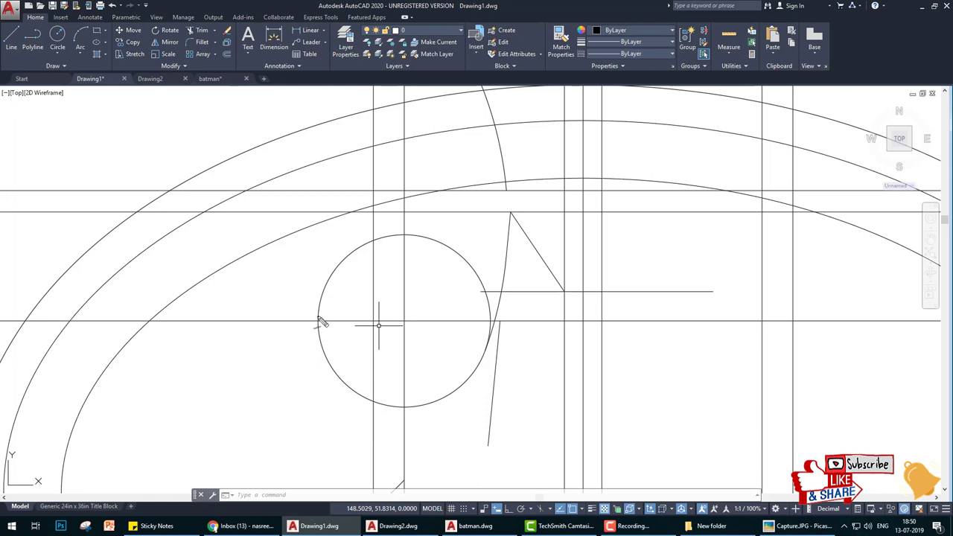
mouse_move(322, 321)
mouse_down()
mouse_move(334, 255)
mouse_move(365, 214)
mouse_up()
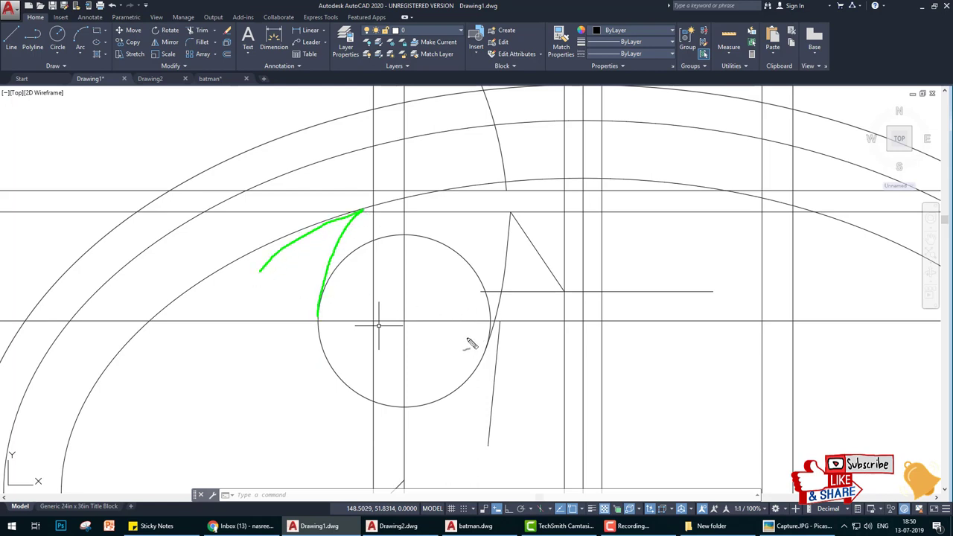
click(800, 525)
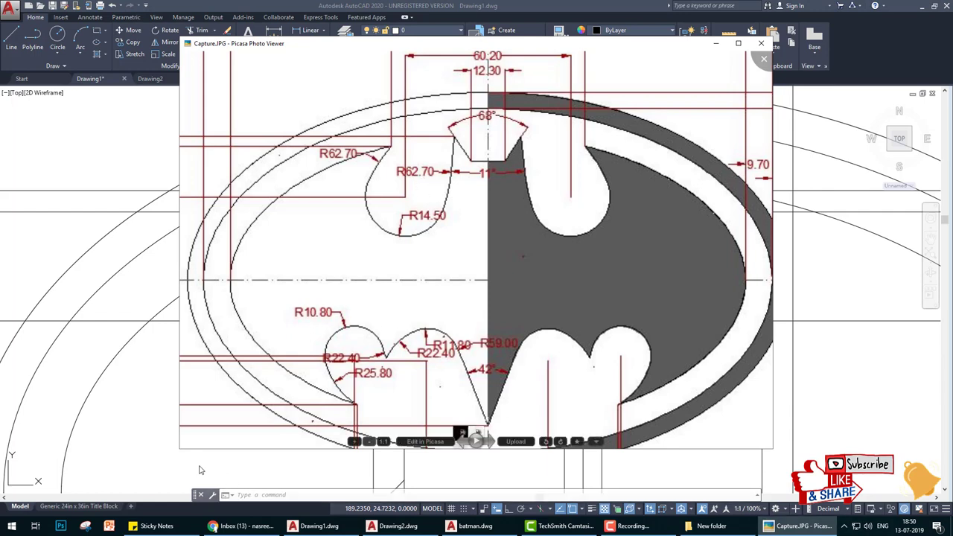
click(200, 466)
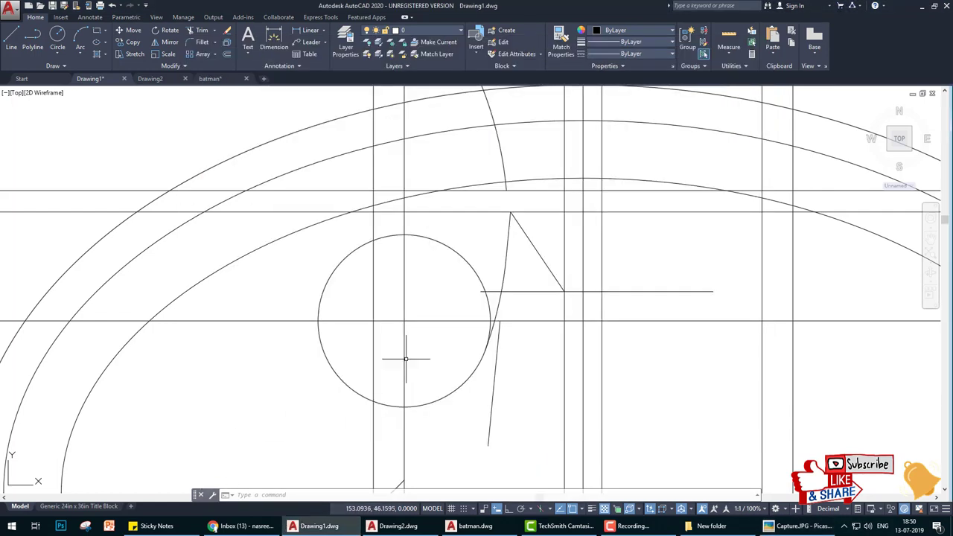
Step: Undo the last six edits, back past the large tangent circle
click(114, 7)
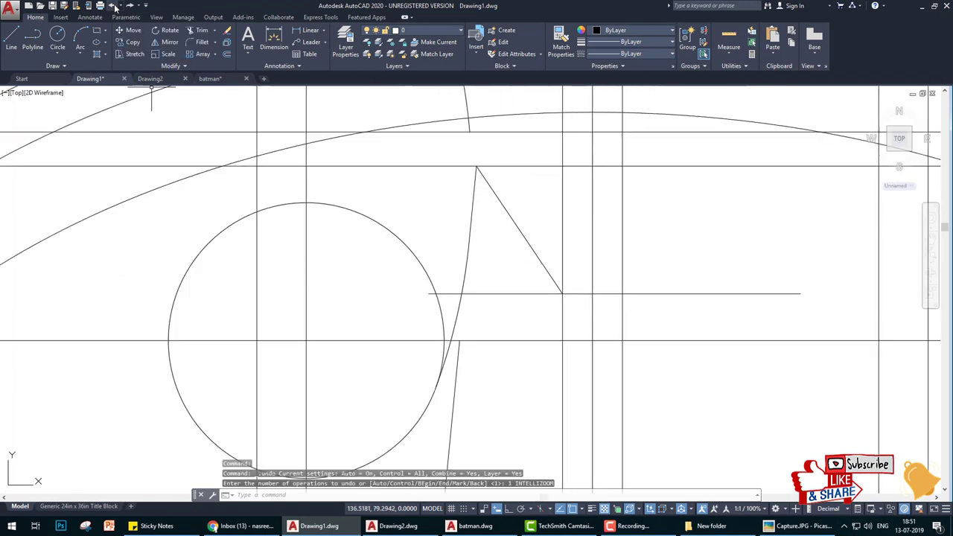
click(114, 6)
click(113, 7)
click(113, 6)
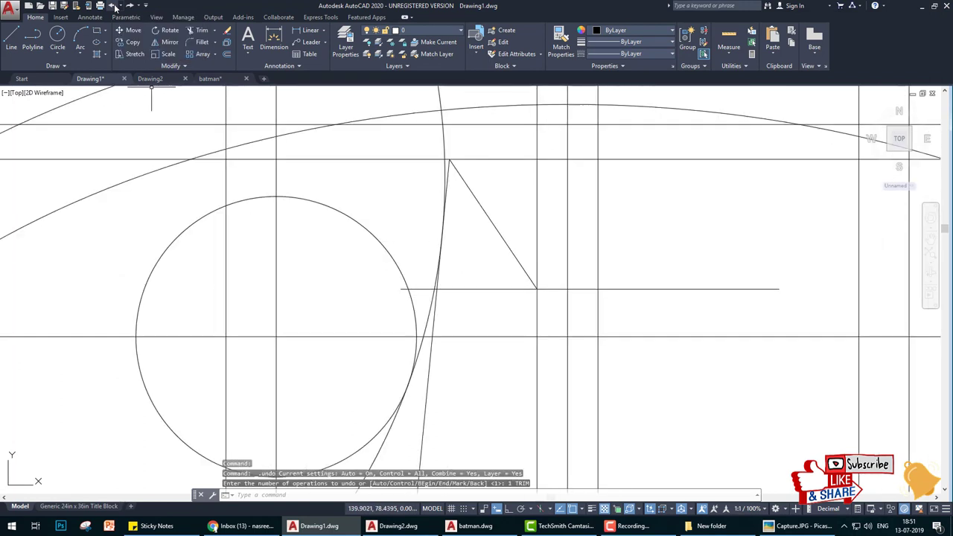
click(114, 6)
click(114, 7)
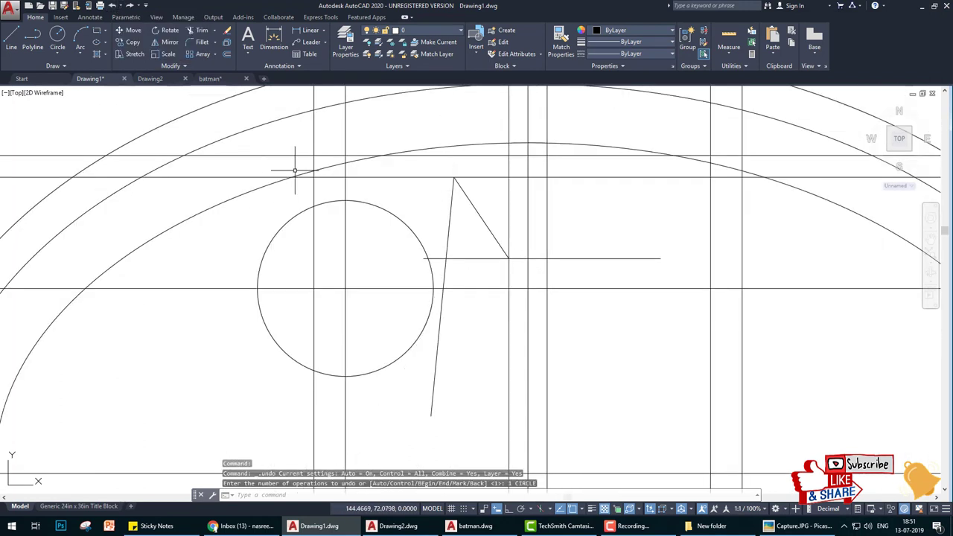
text(c)
Step: Redraw the circle tangent to the slanted line and small circle with radius 62.7
key(Return)
text(t)
key(Return)
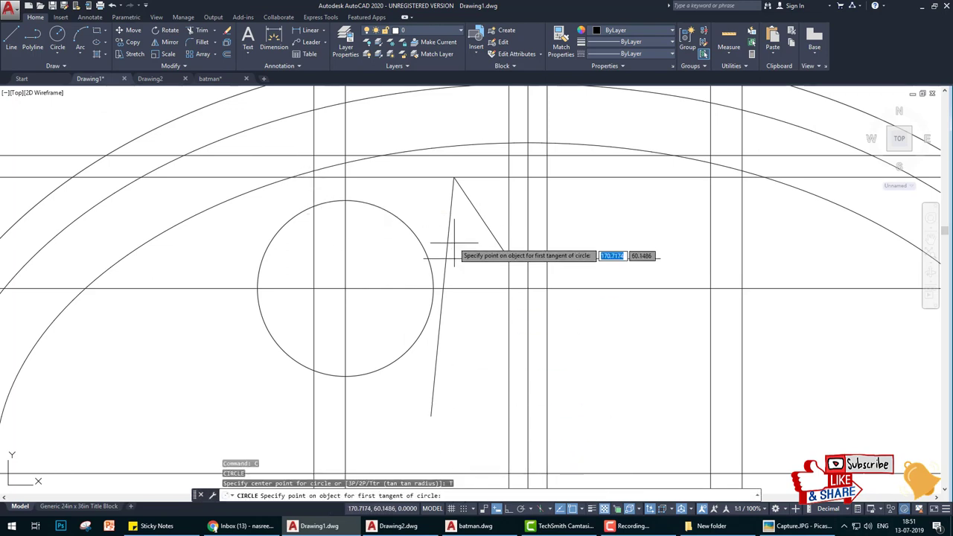
click(427, 250)
click(429, 253)
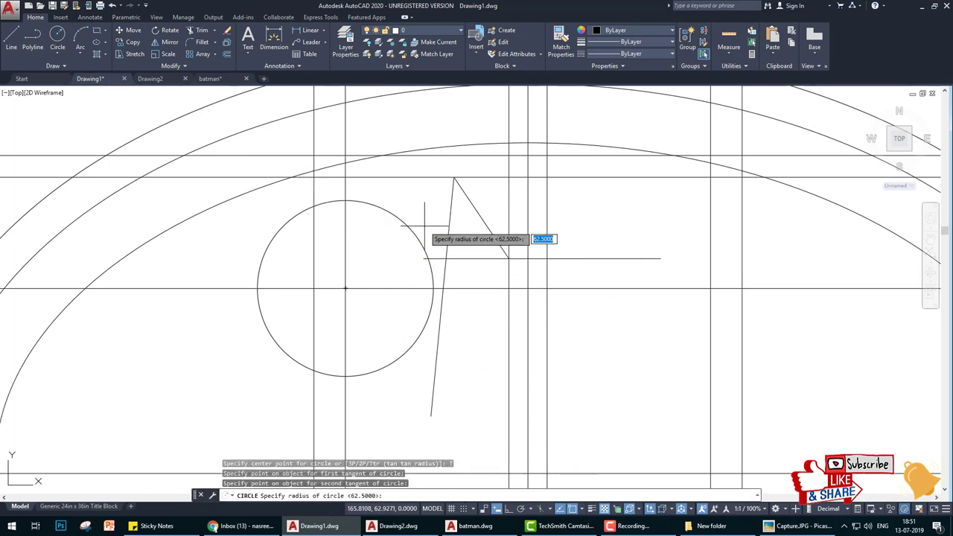
text(62.7)
key(Return)
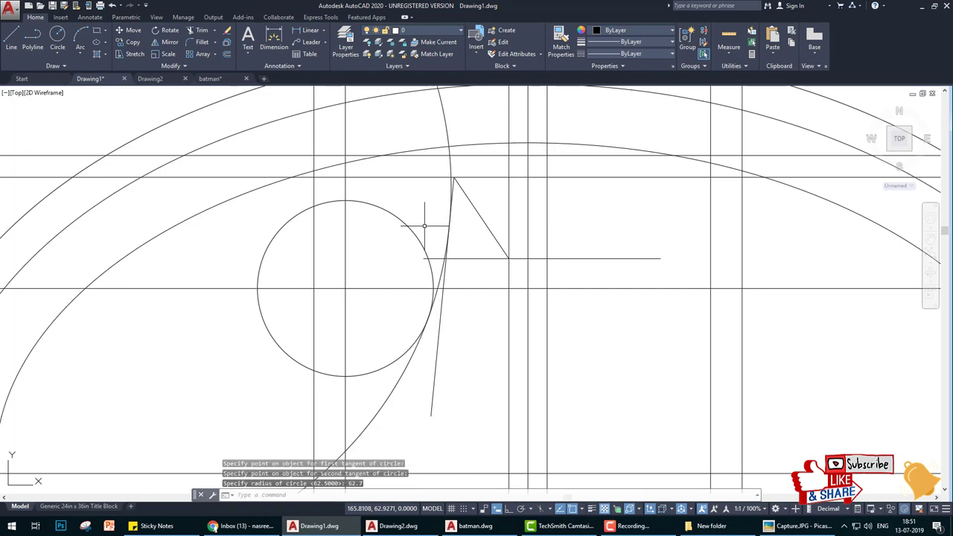
key(Escape)
text(t)
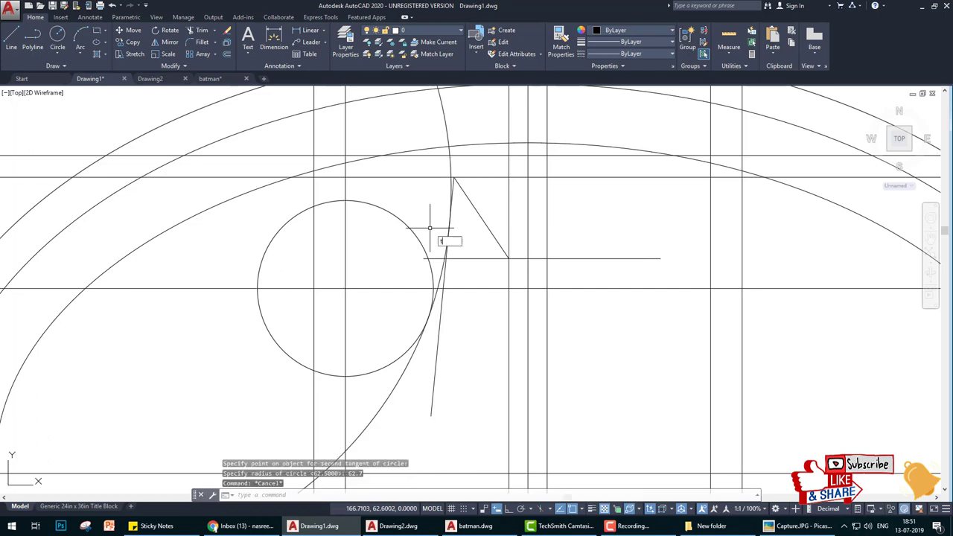
Step: Trim the large R62.7 circle down to the short tangent arc
text(r)
key(Return)
key(Return)
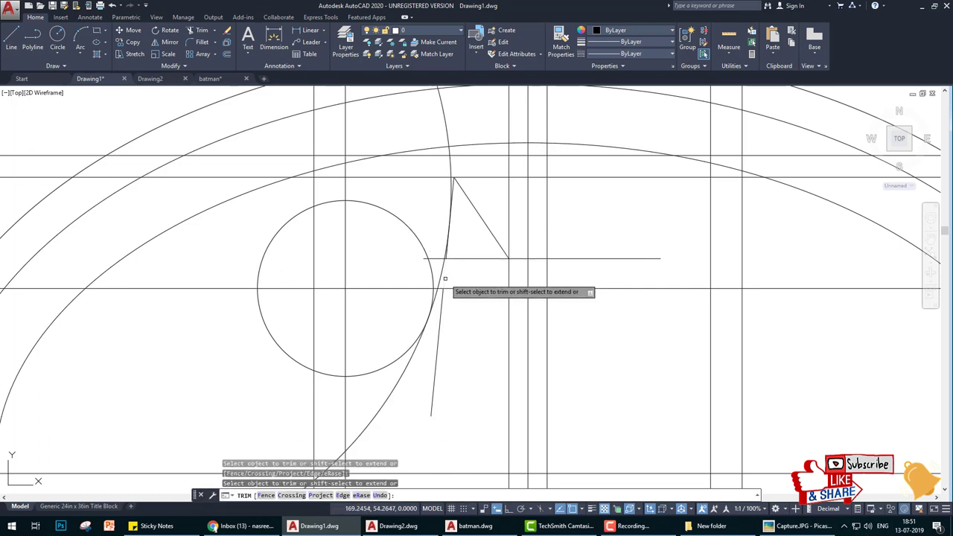
scroll(445, 189, up, 5)
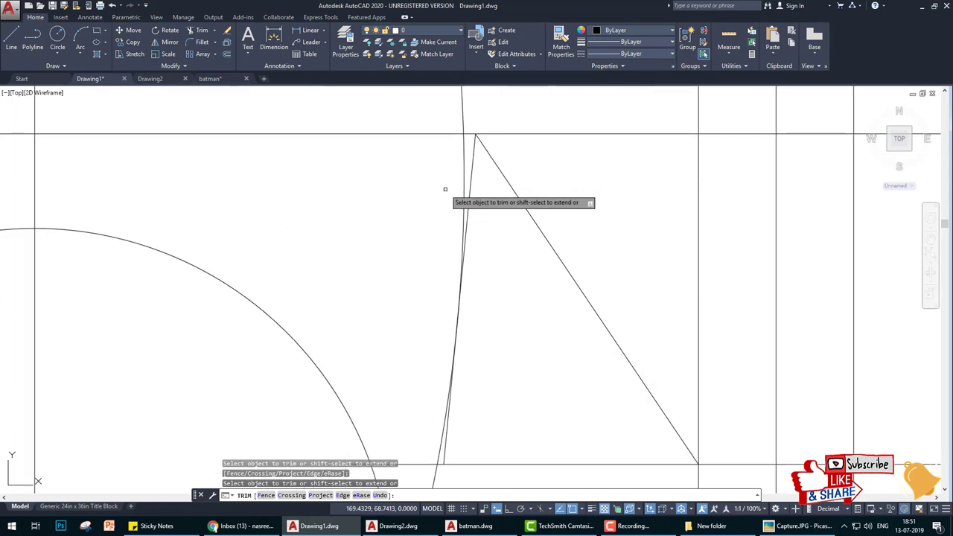
scroll(465, 189, down, 8)
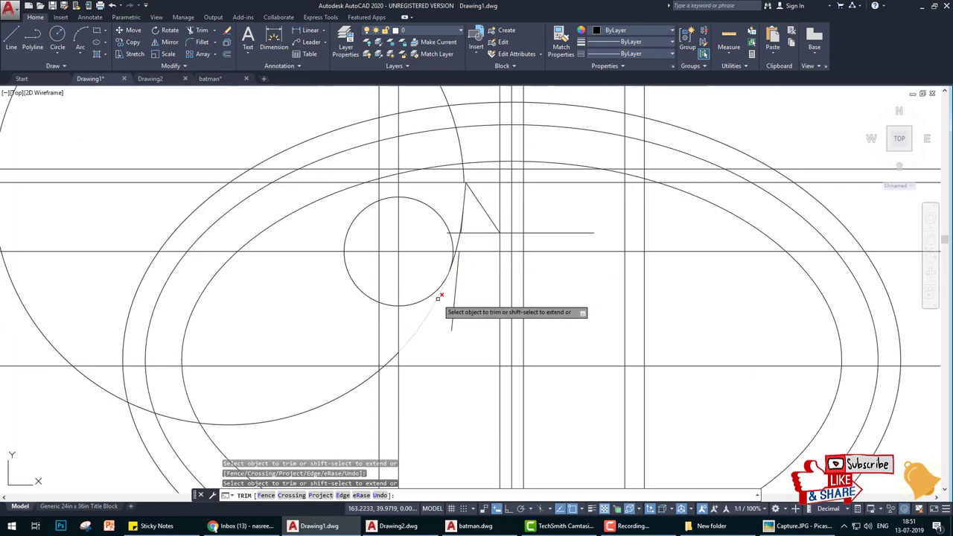
click(437, 298)
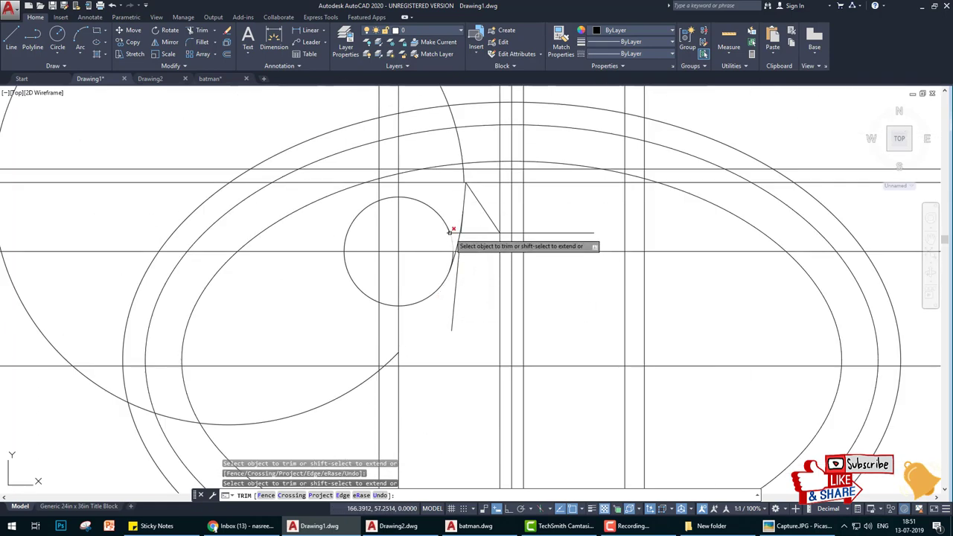
scroll(475, 236, up, 5)
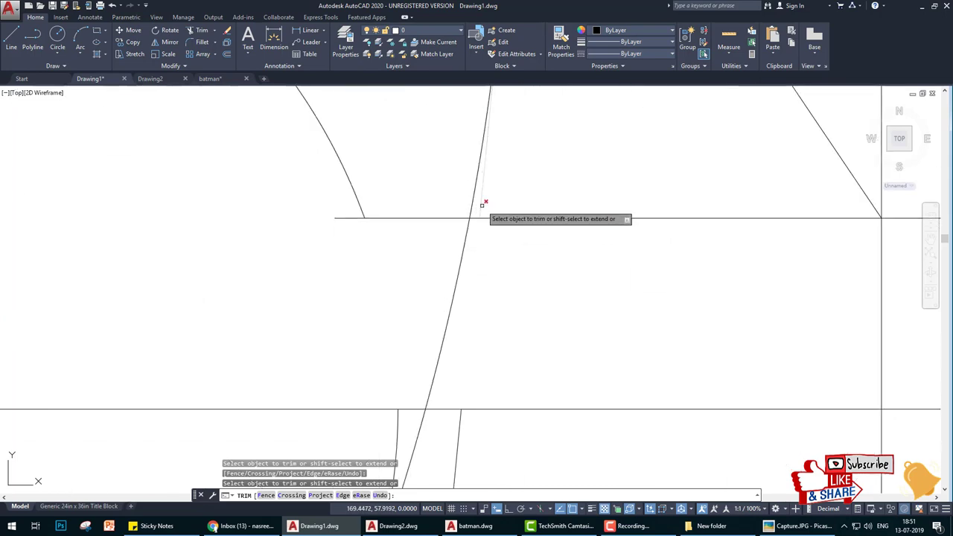
click(482, 204)
scroll(482, 203, down, 2)
scroll(492, 212, down, 3)
key(Escape)
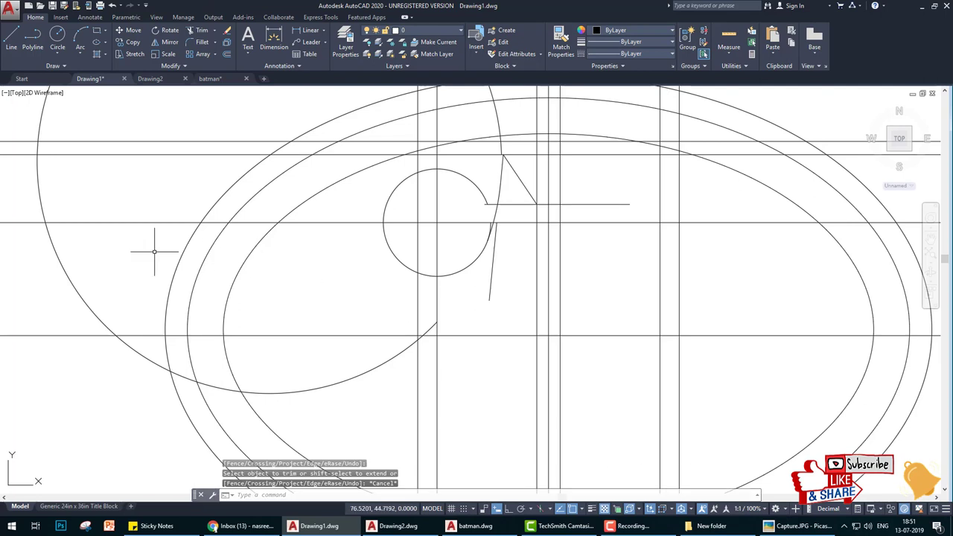
text(er)
Step: Window-erase the leftover circle piece and bring up the reference image
key(Return)
click(96, 264)
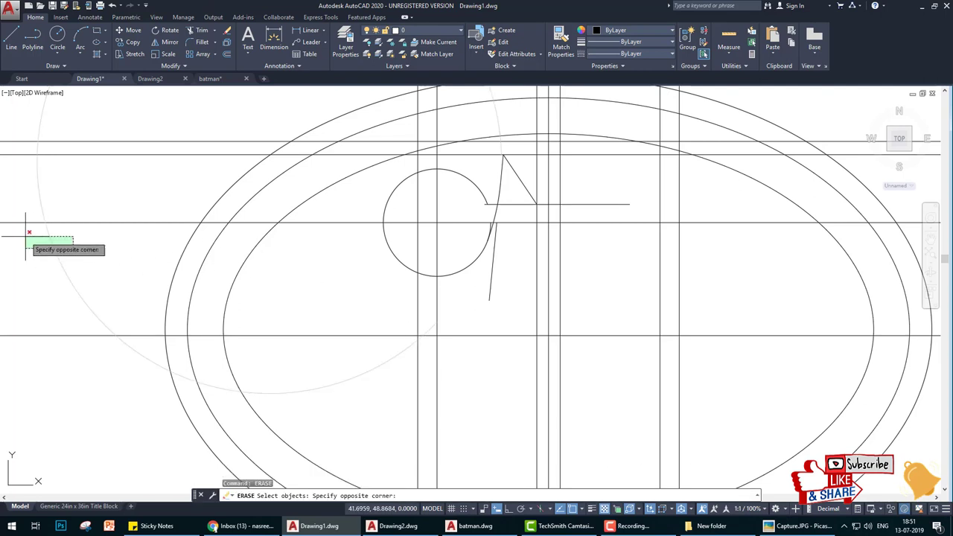
click(27, 224)
scroll(573, 377, down, 2)
click(800, 525)
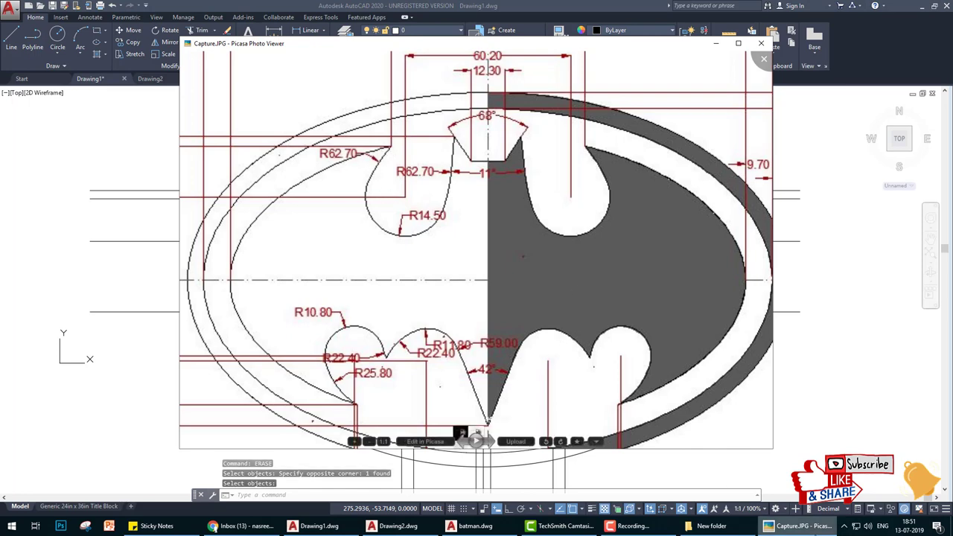
Step: Close the reference and attempt a radius-62.7 tangent circle, which fails ('Circle does not exist')
click(800, 525)
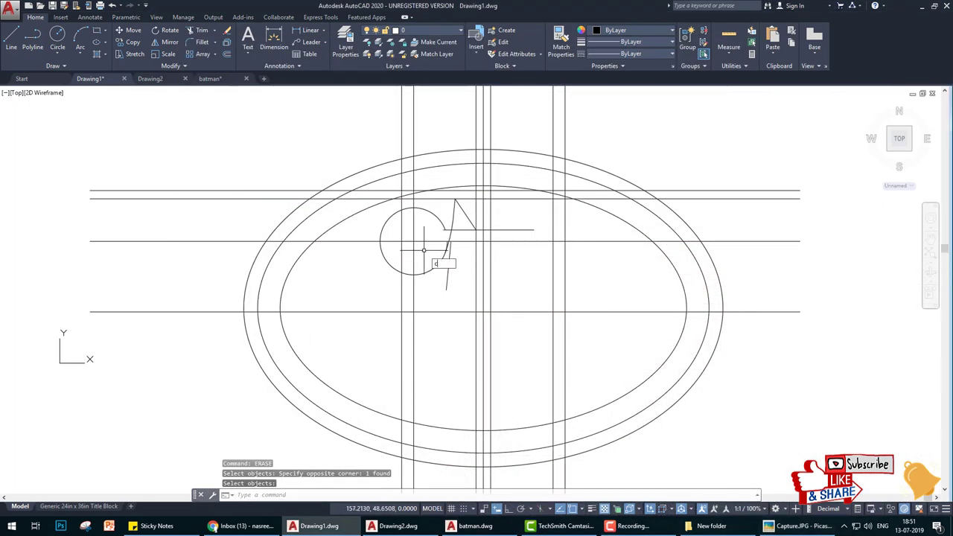
key(Return)
text(t)
key(Return)
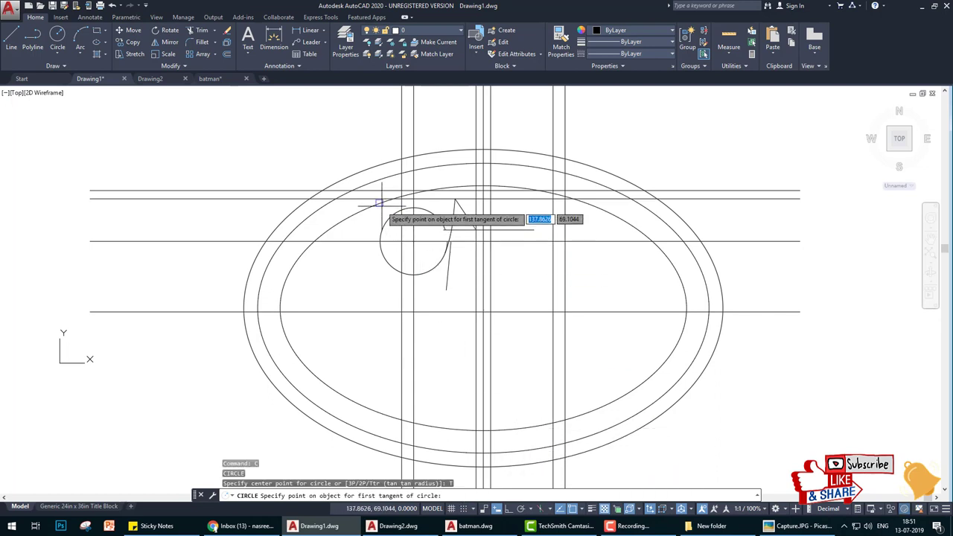
click(378, 203)
click(414, 215)
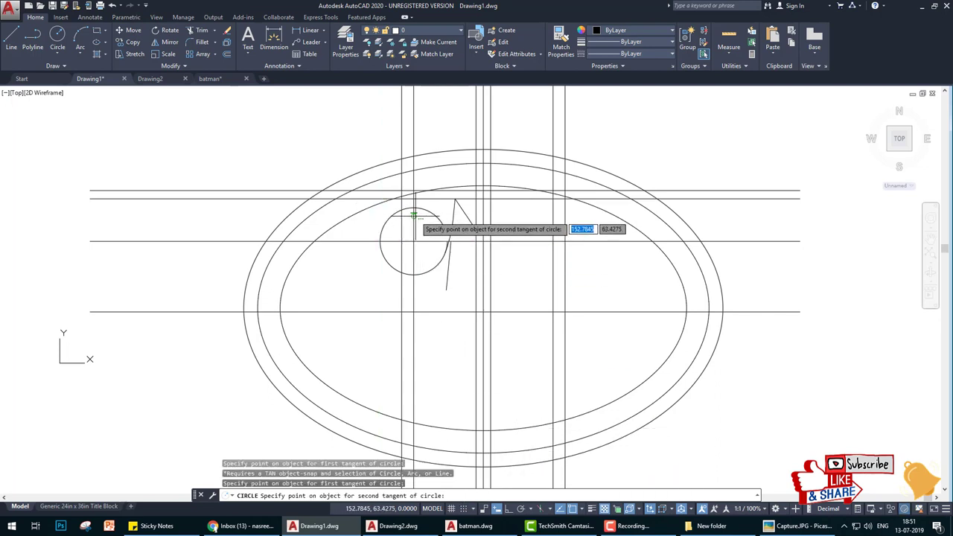
text(62.7)
key(Return)
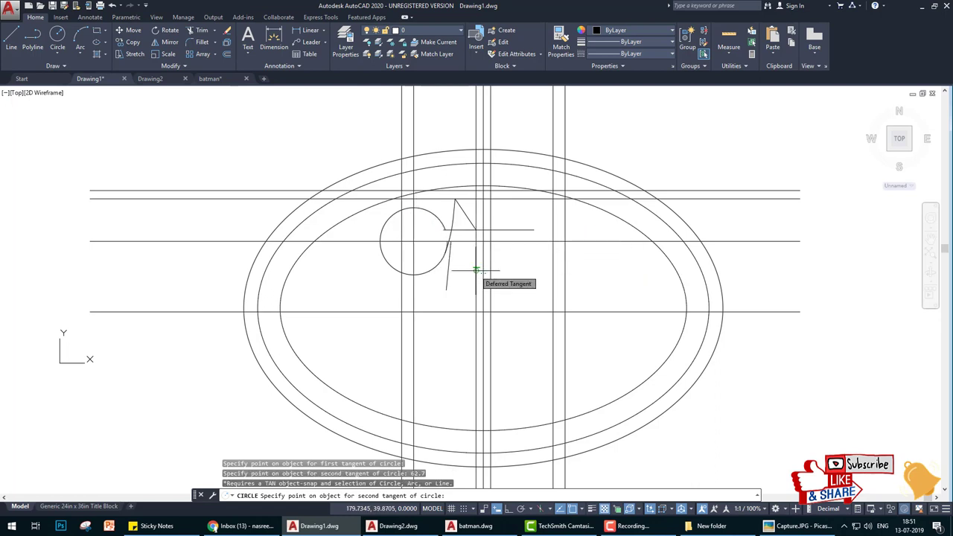
key(Escape)
key(Return)
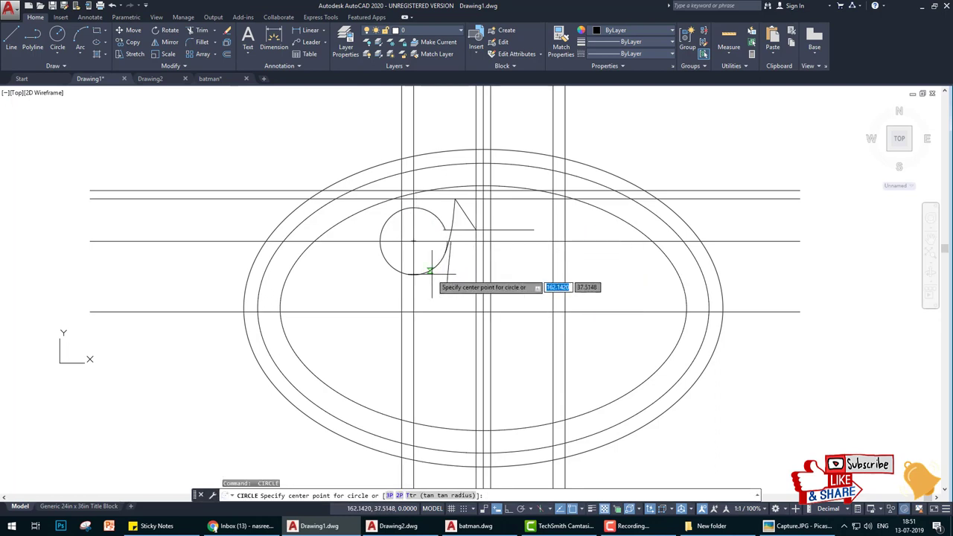
key(Return)
key(Return)
key(Escape)
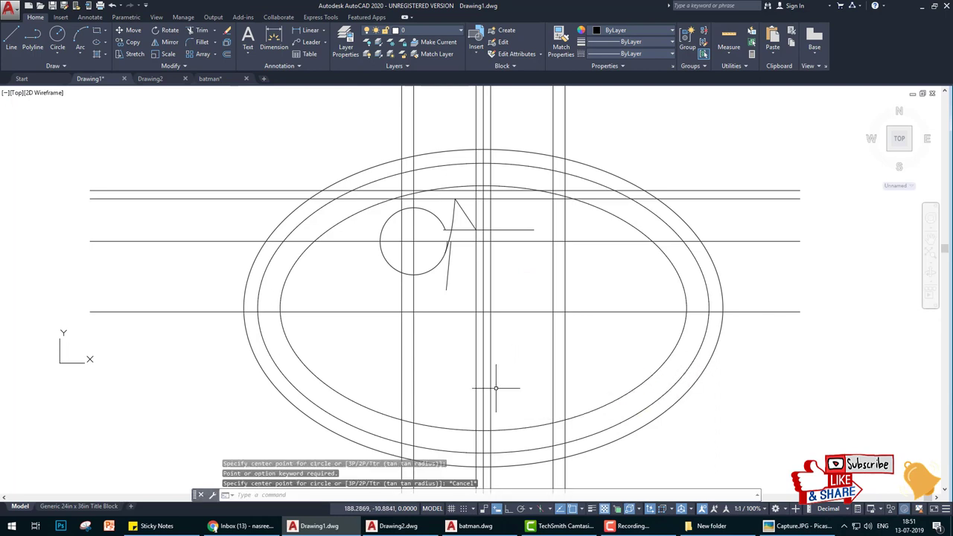
Step: Retry the tangent-tangent-radius circle at 62.7 near the small circle, then cancel
key(Return)
text(t)
key(Return)
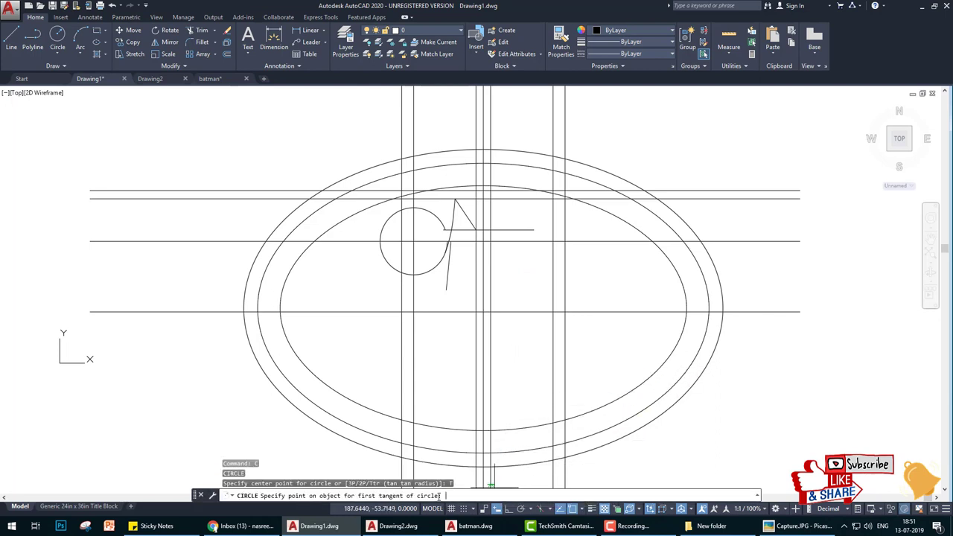
click(381, 227)
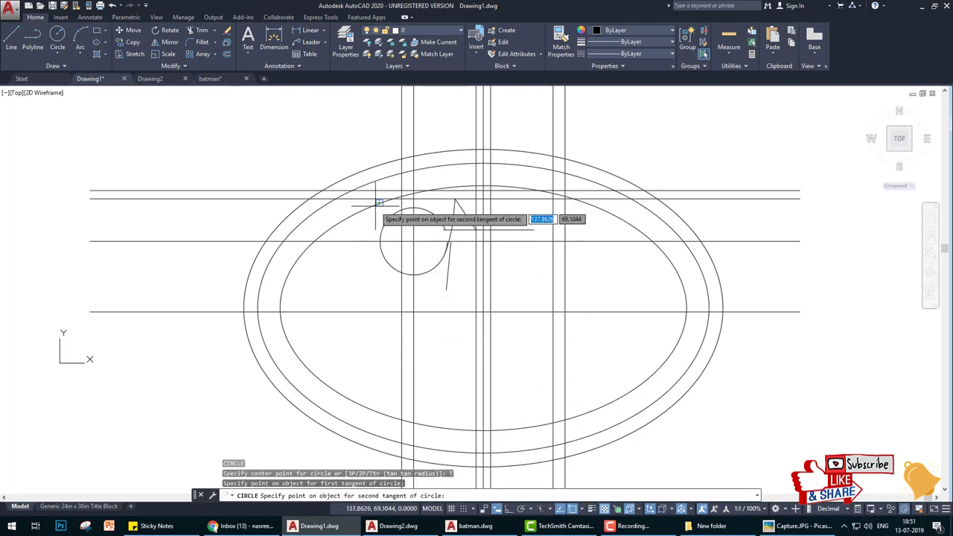
click(379, 202)
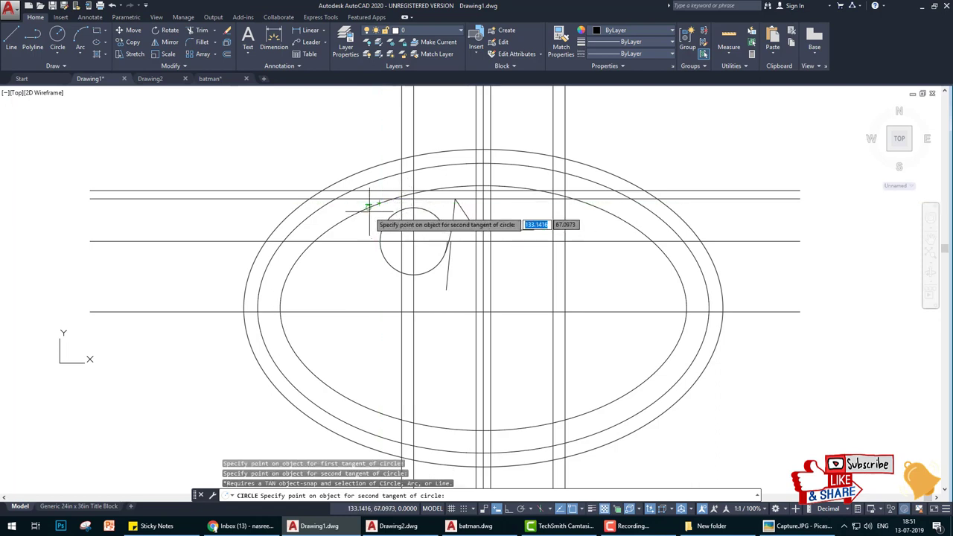
click(375, 214)
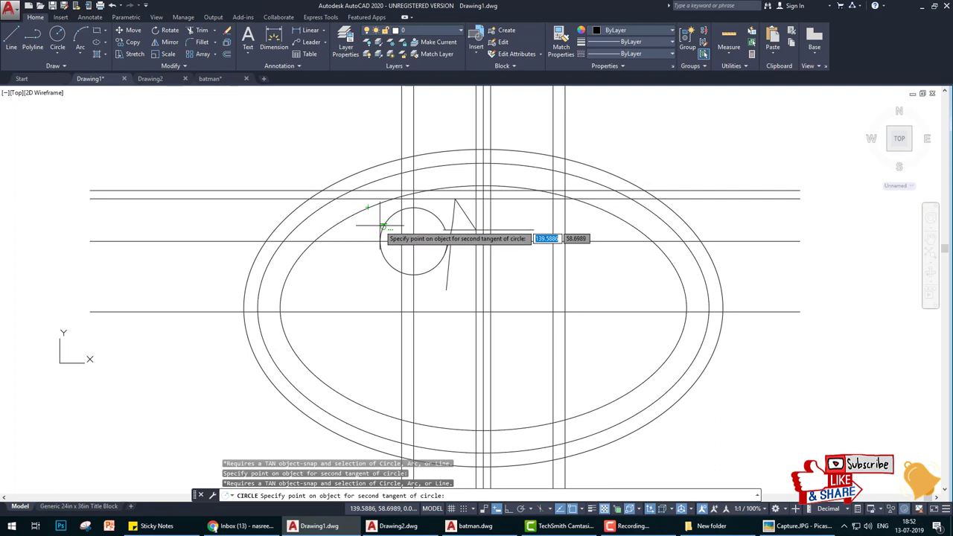
click(378, 219)
key(Return)
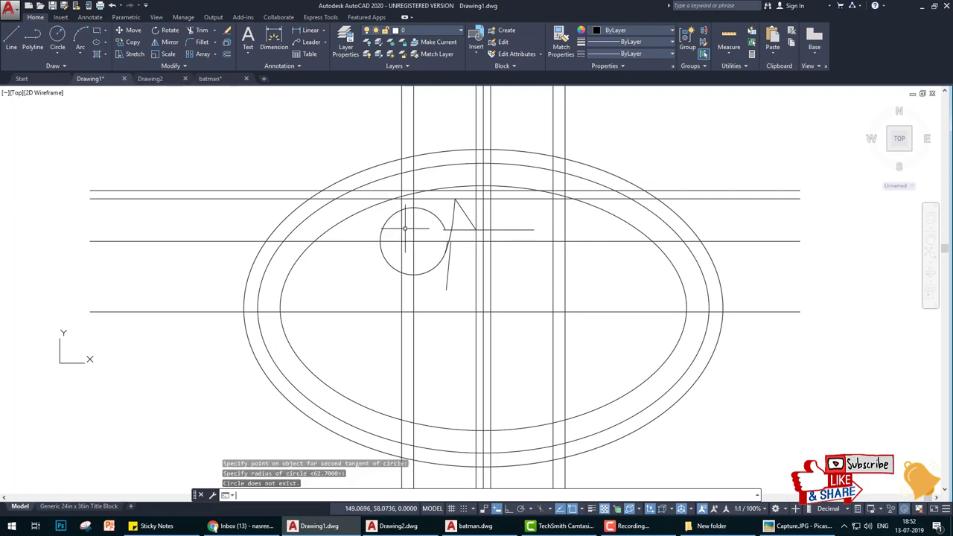
scroll(488, 277, down, 3)
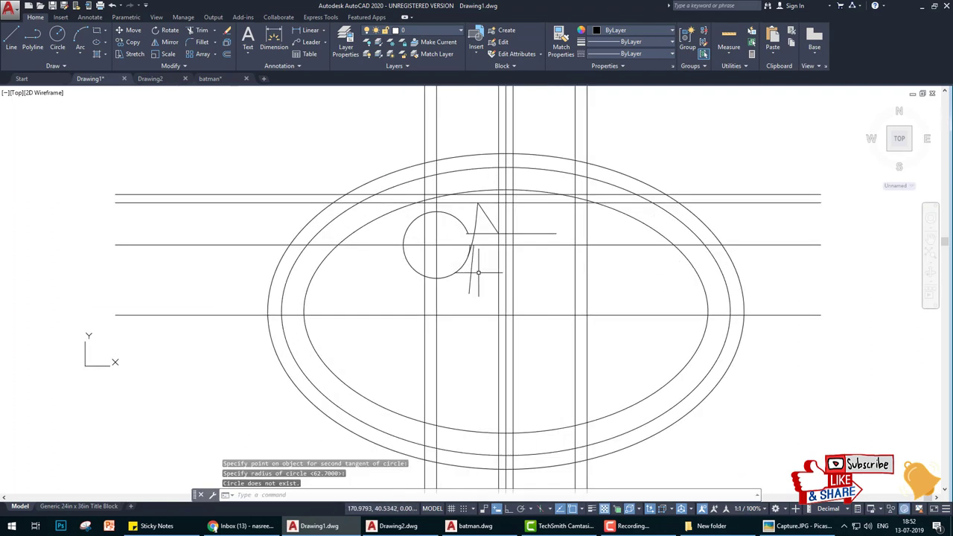
scroll(483, 274, up, 3)
key(Escape)
key(Escape)
key(Escape)
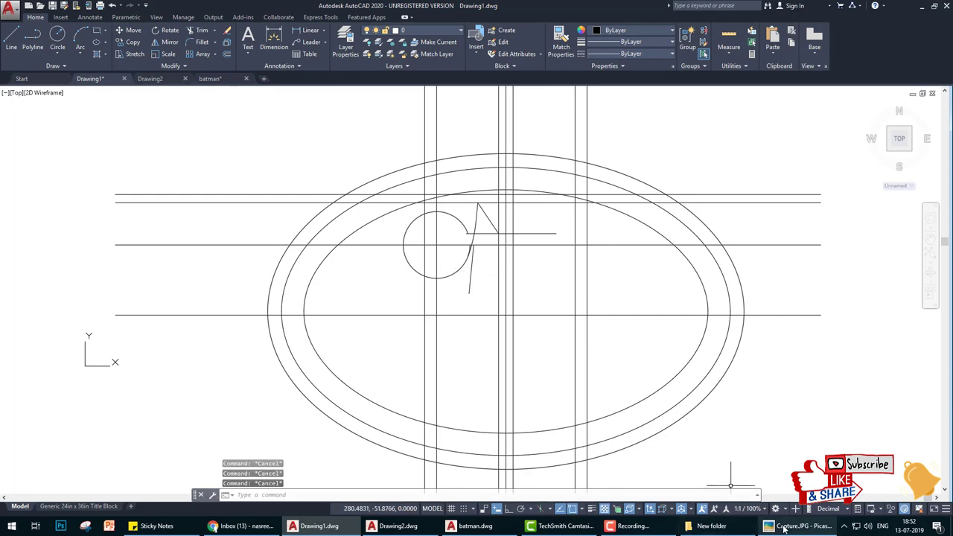
click(798, 526)
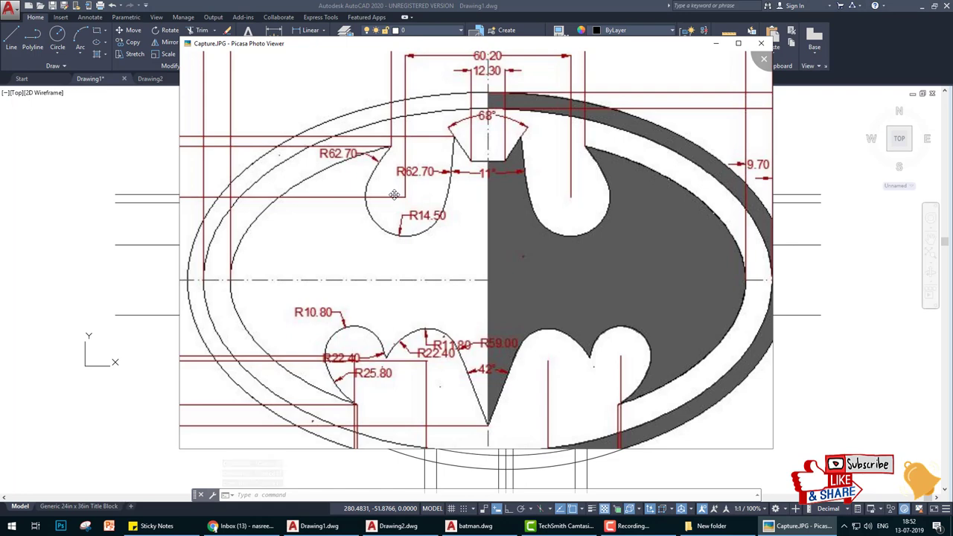
scroll(399, 159, down, 2)
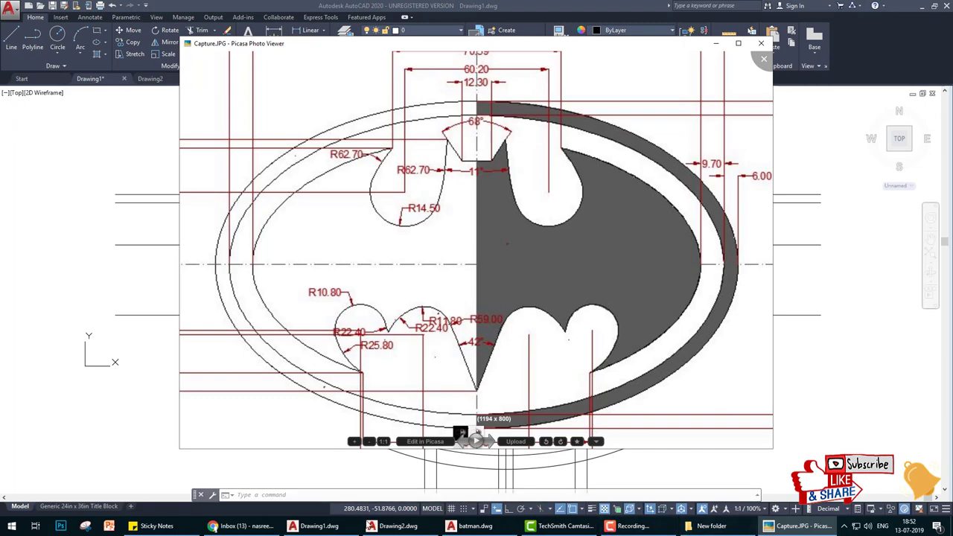
key(Escape)
scroll(430, 213, up, 3)
scroll(430, 214, down, 2)
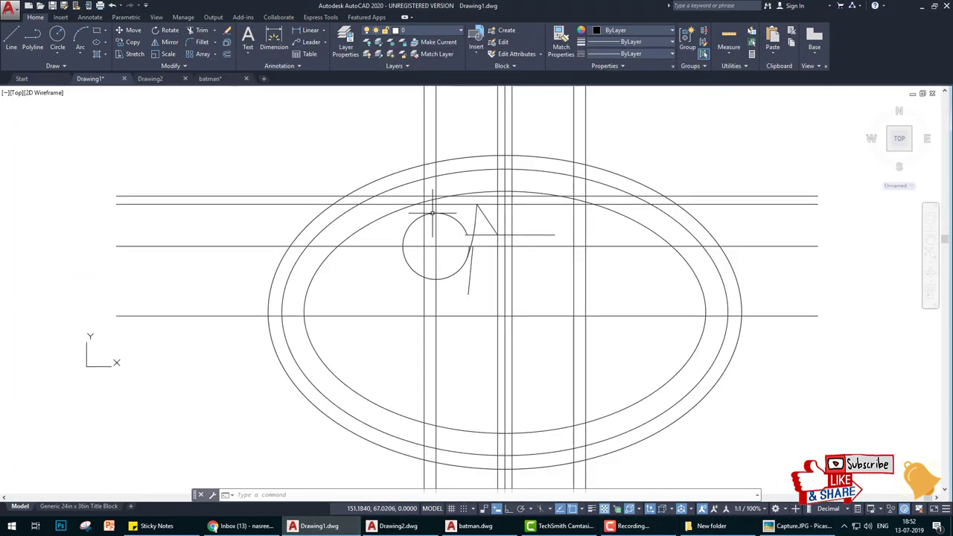
Step: Toggle the reference image on and off to compare it with the drawing
click(768, 527)
click(768, 527)
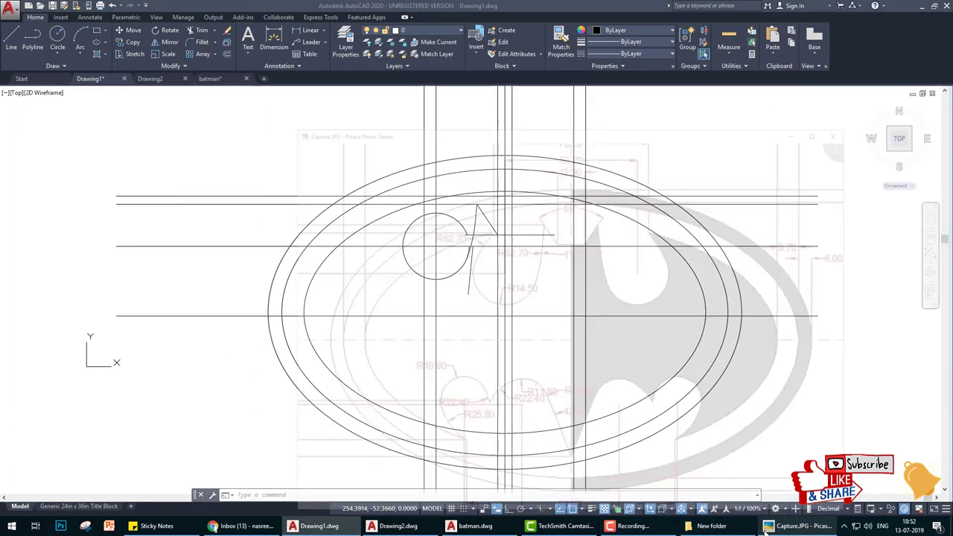
click(767, 528)
click(767, 528)
scroll(425, 195, up, 4)
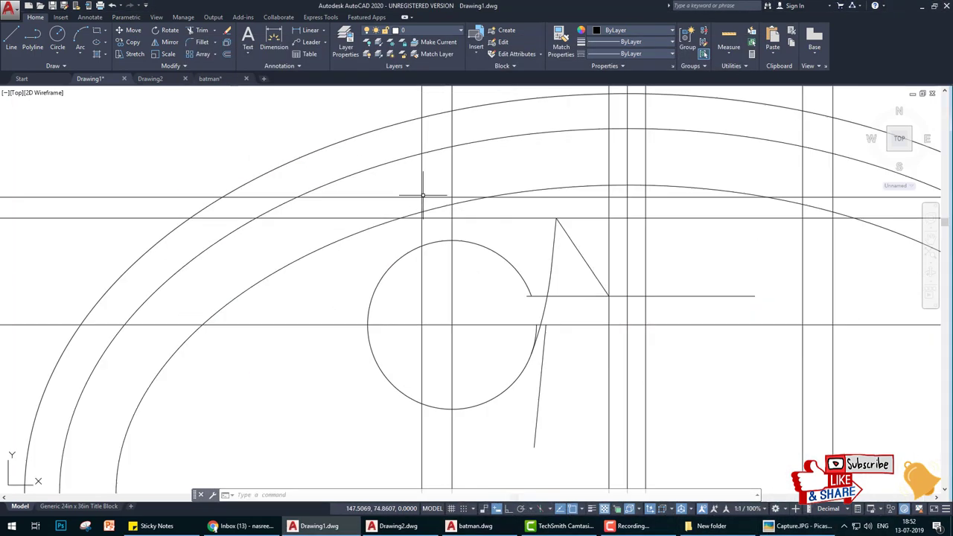
Step: Trim the three stray line and arc pieces beside the upper circle
text(r)
key(Return)
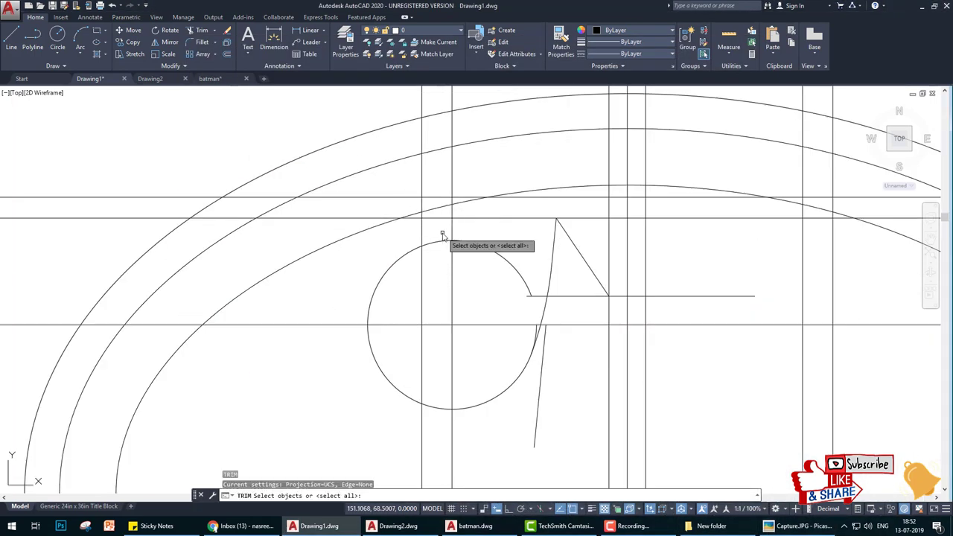
key(Return)
click(444, 232)
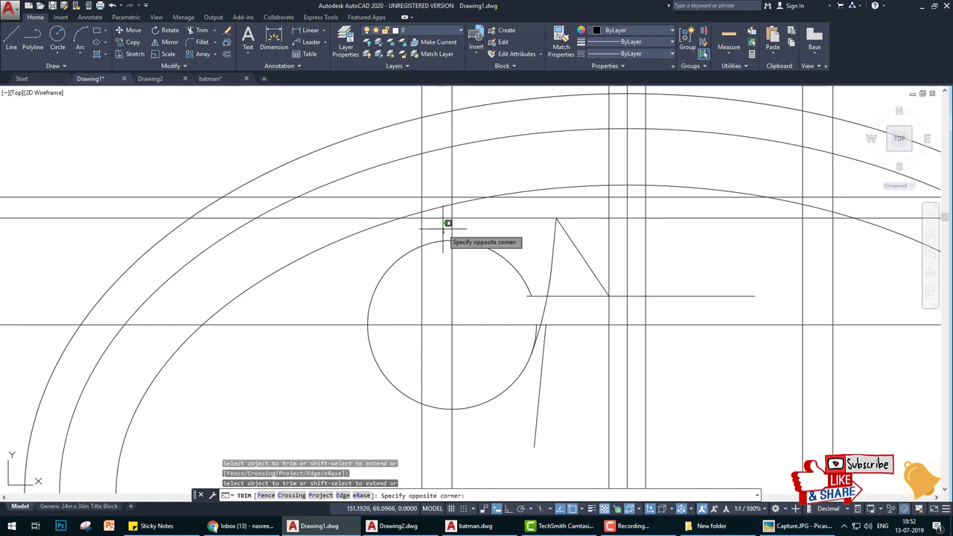
click(430, 188)
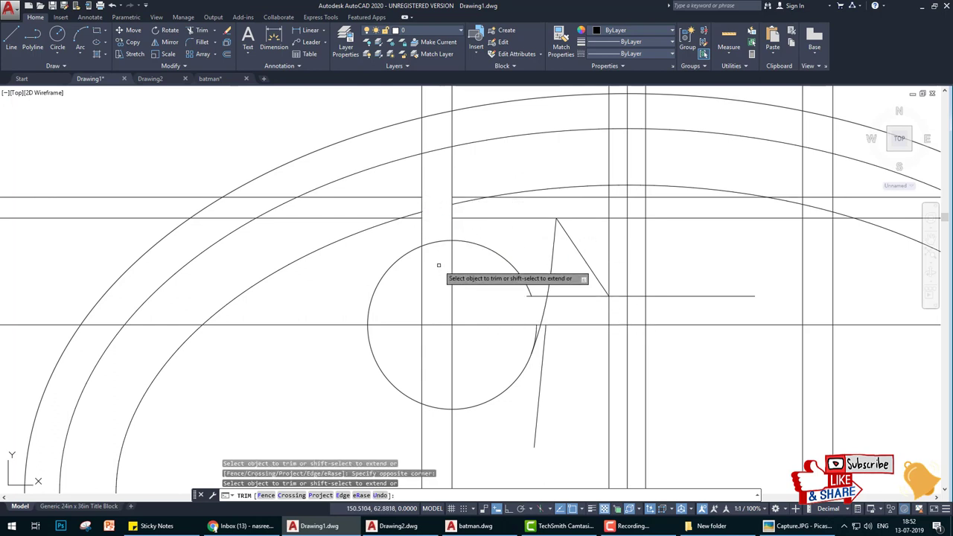
click(412, 216)
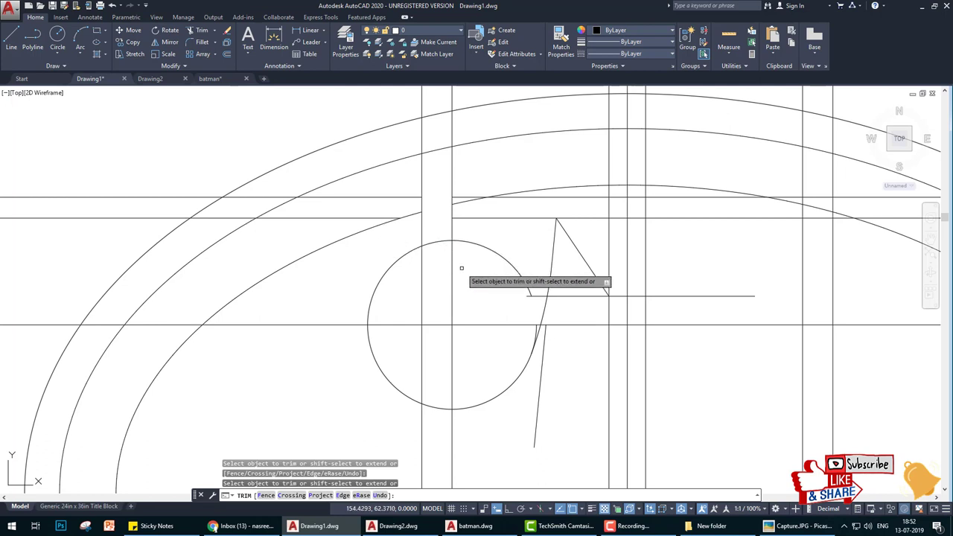
key(Return)
text(c)
key(Return)
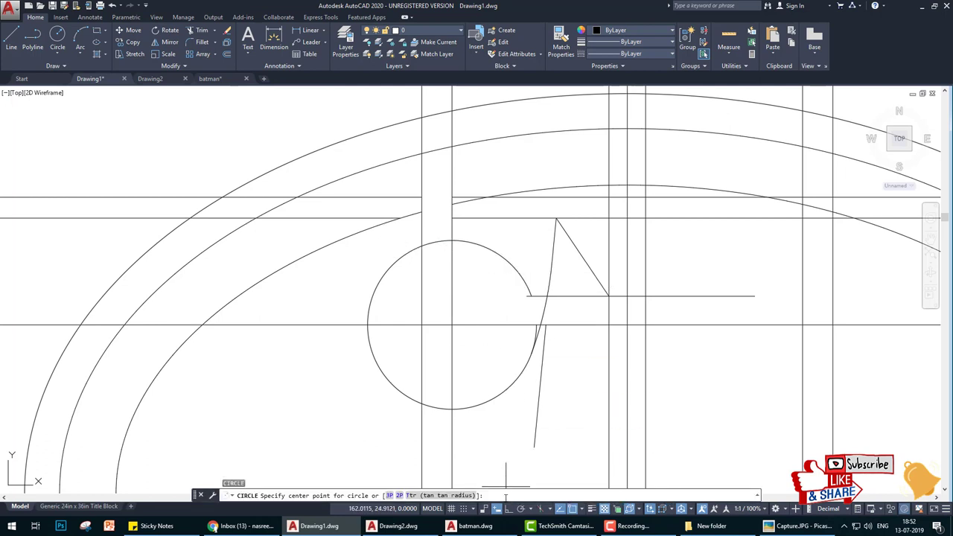
text(t)
key(Return)
click(388, 277)
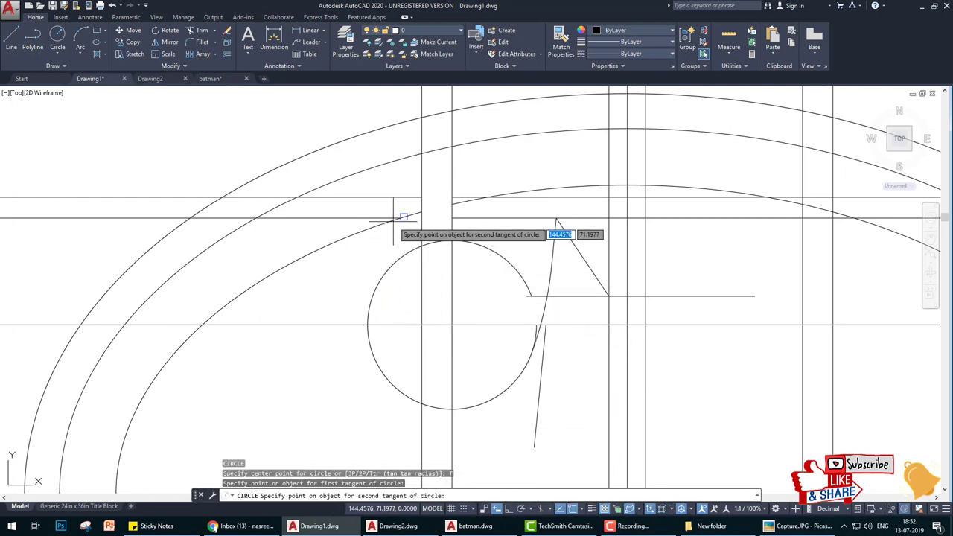
click(364, 227)
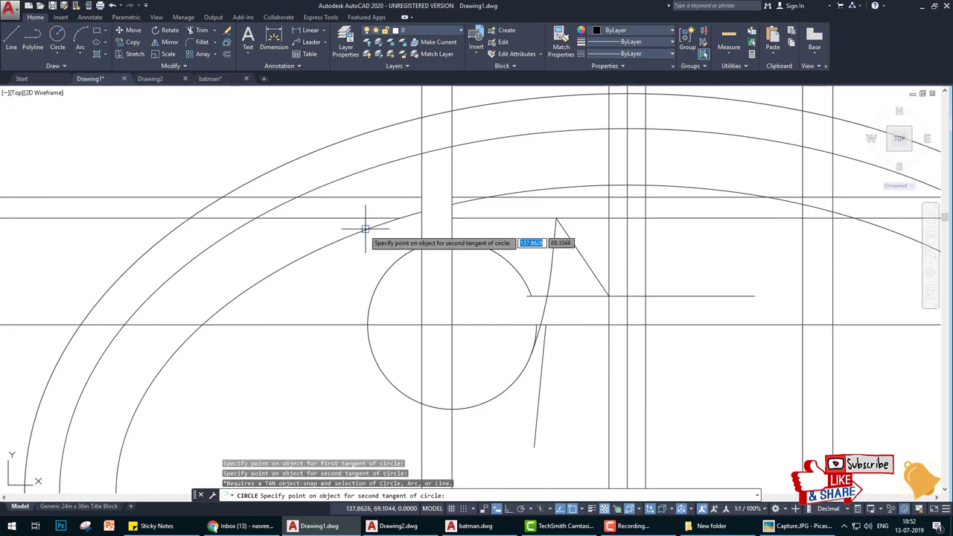
click(419, 216)
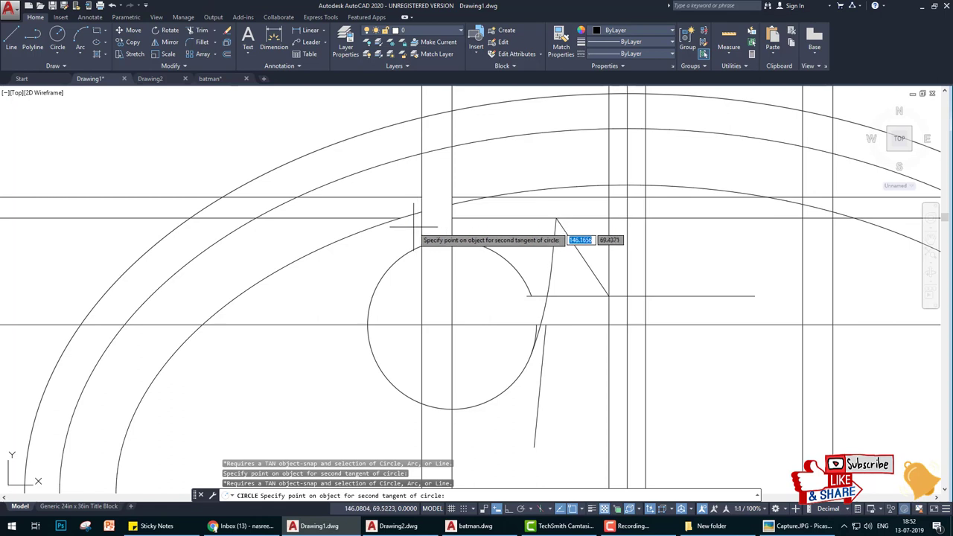
click(421, 245)
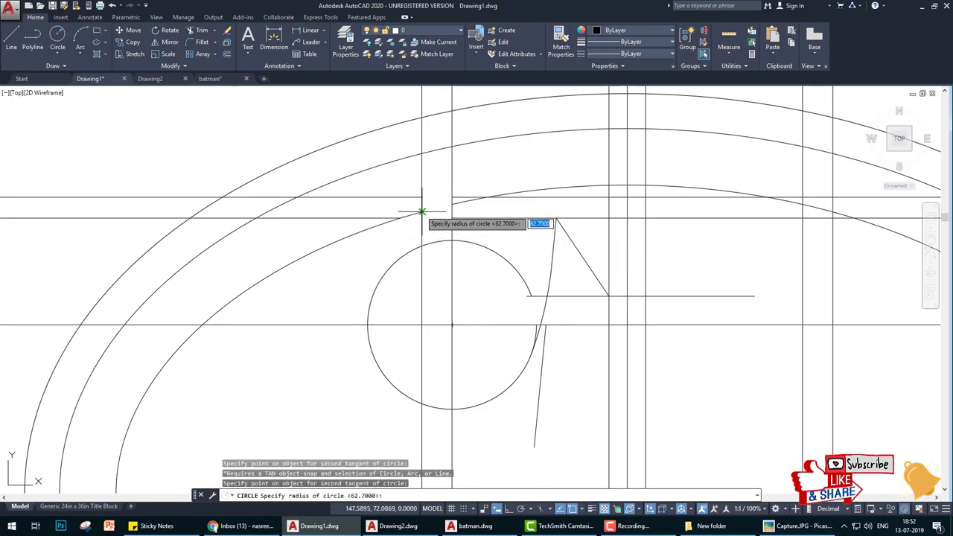
click(450, 212)
text(6)
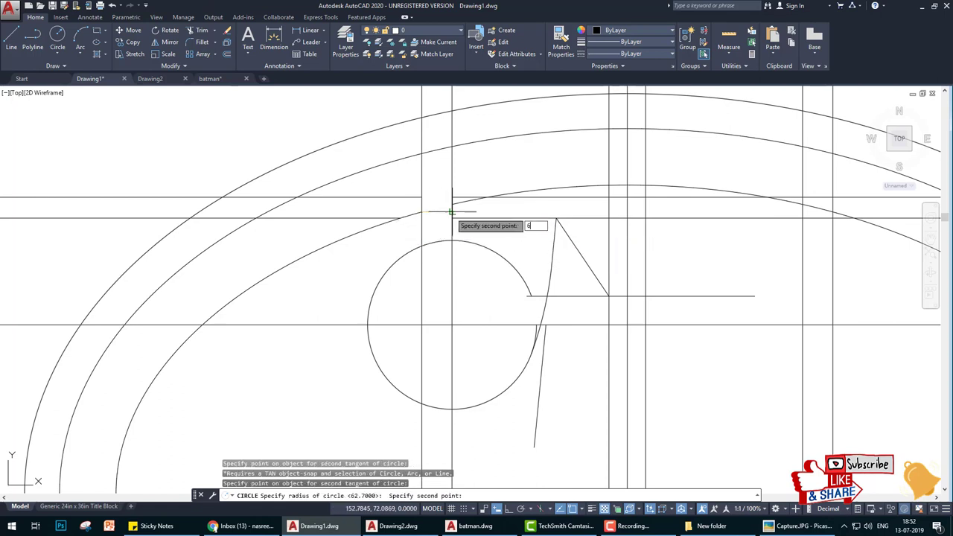
text(2.7)
key(Return)
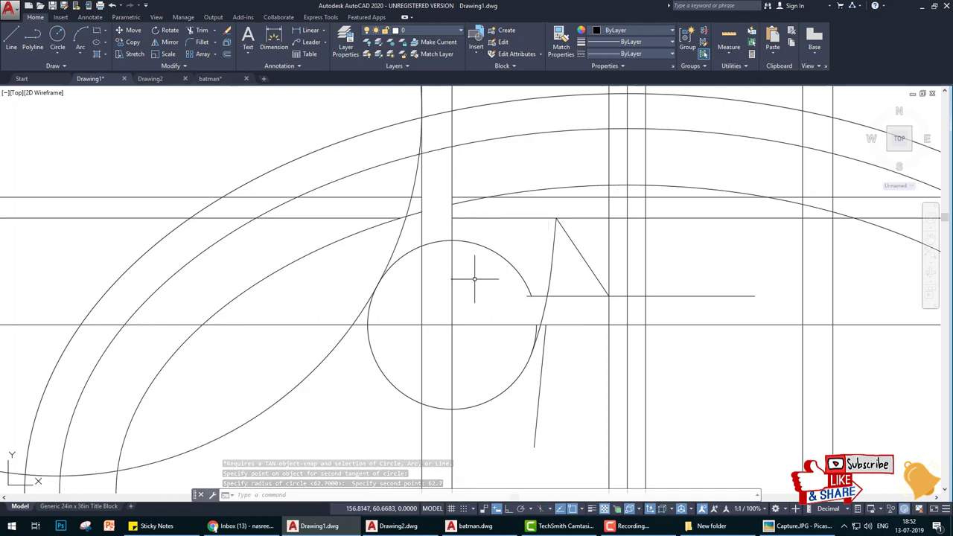
key(ctrl+z)
text(u)
key(Return)
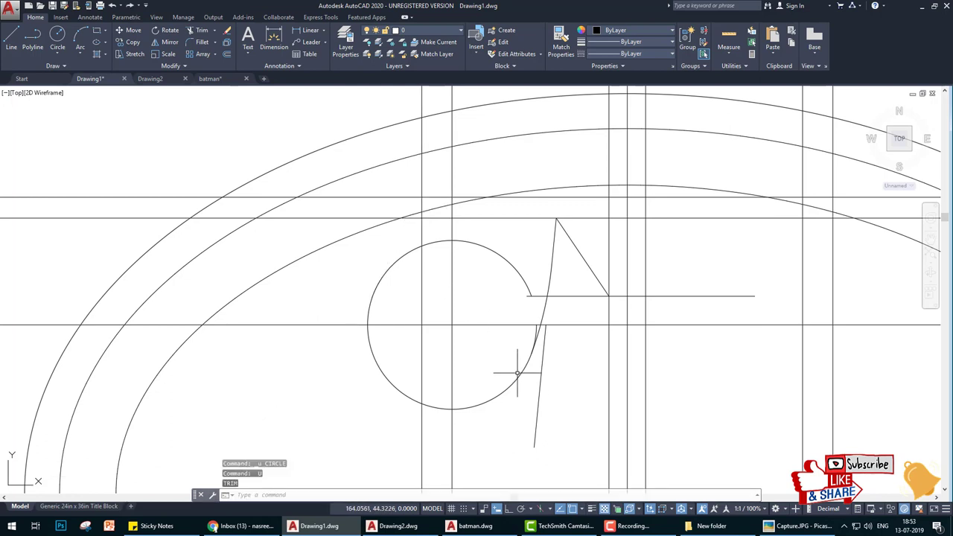
key(ctrl+z)
scroll(493, 345, down, 3)
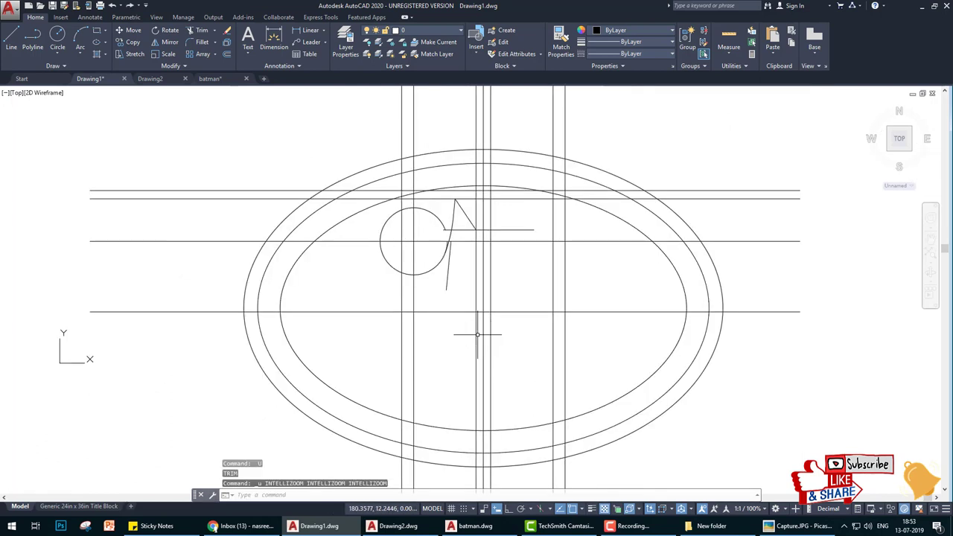
key(ctrl+y)
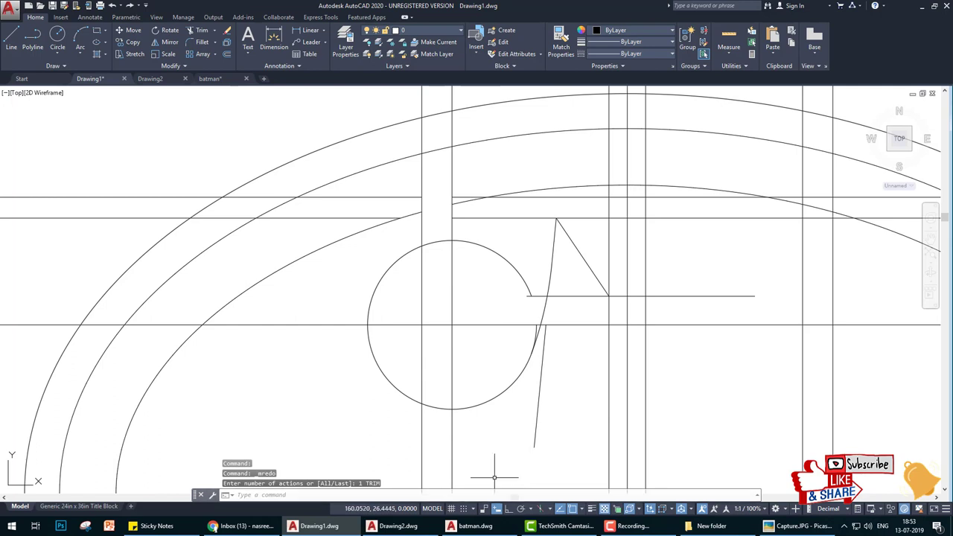
right_click(491, 462)
key(Escape)
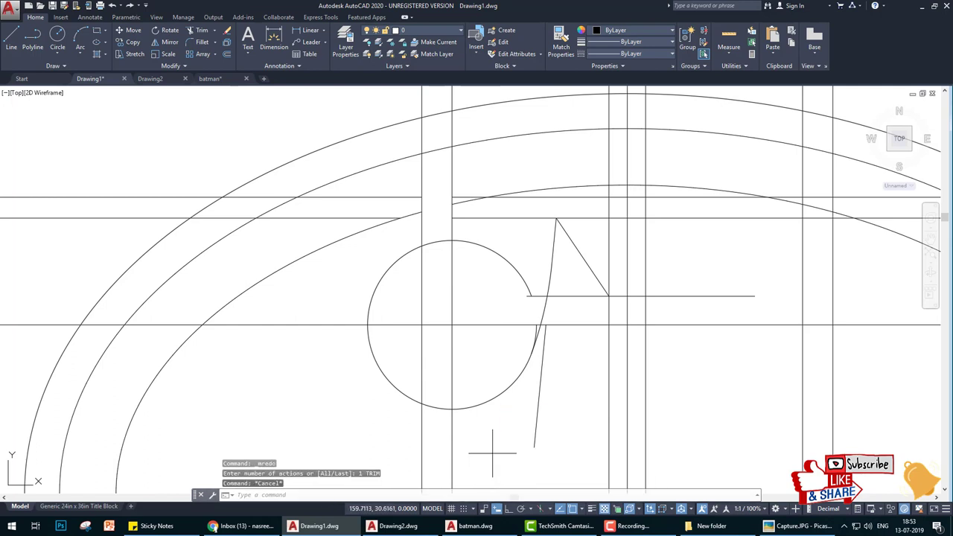
text(c)
key(Return)
text(t)
key(Return)
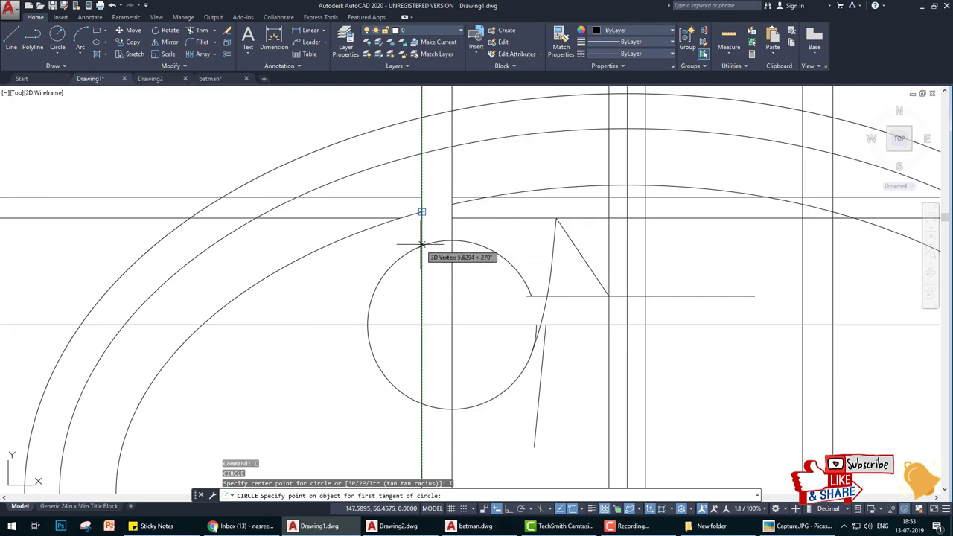
click(421, 245)
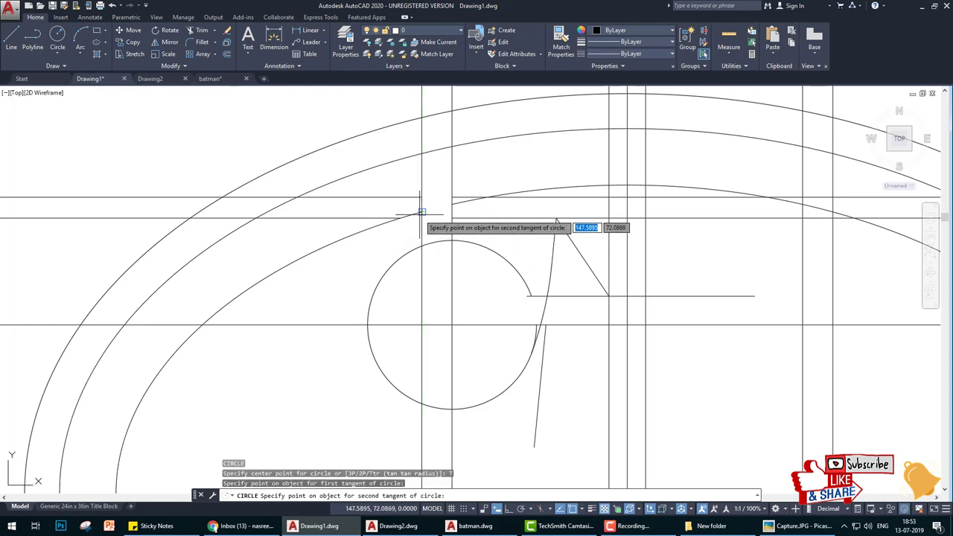
click(421, 213)
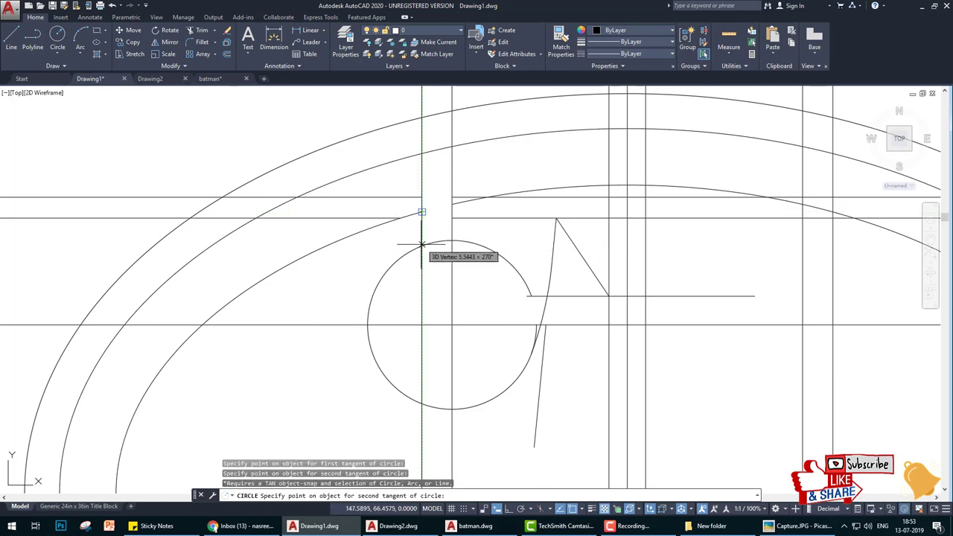
click(422, 241)
click(426, 227)
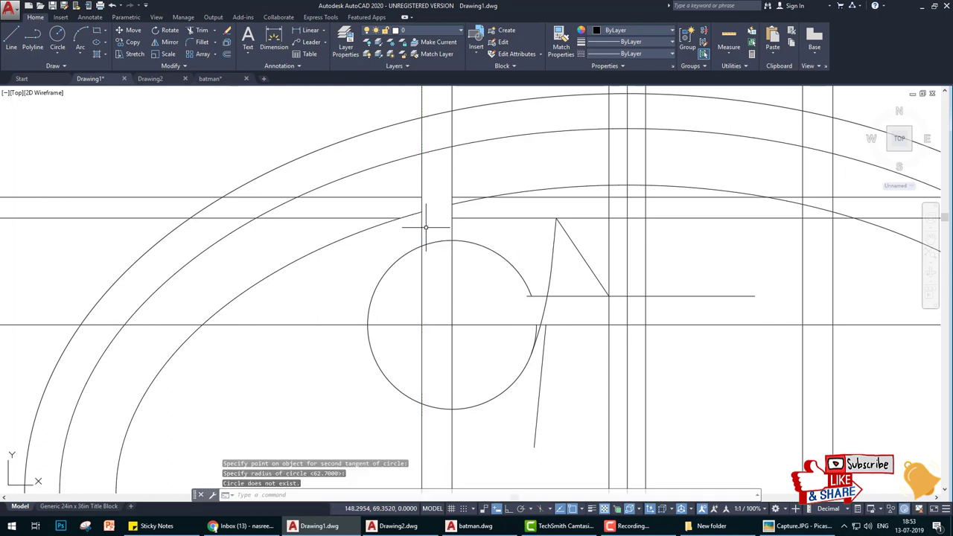
key(Return)
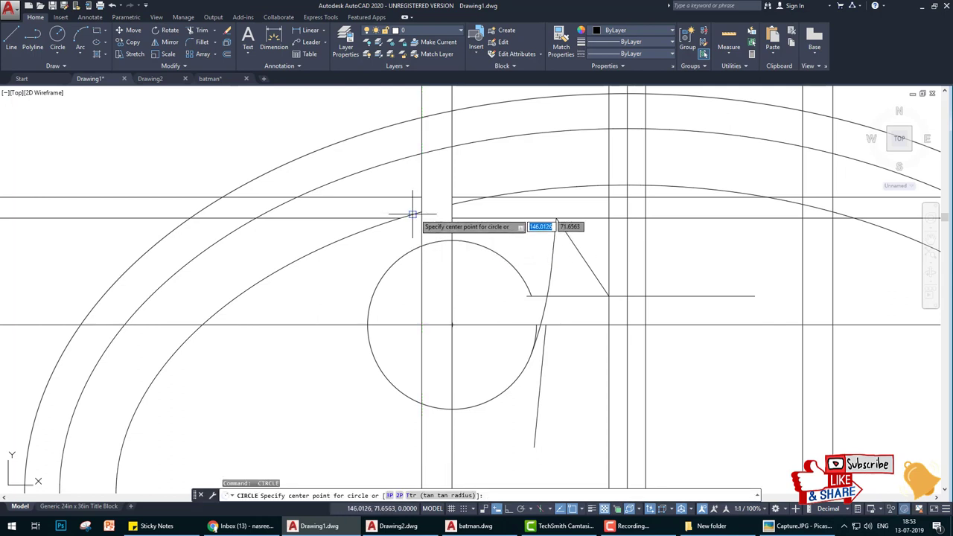
click(421, 213)
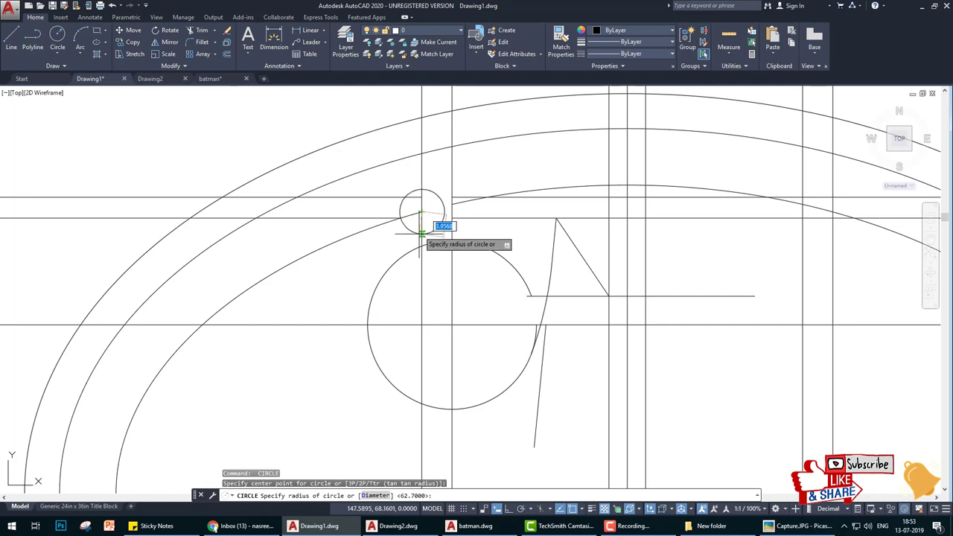
key(Return)
key(ctrl+z)
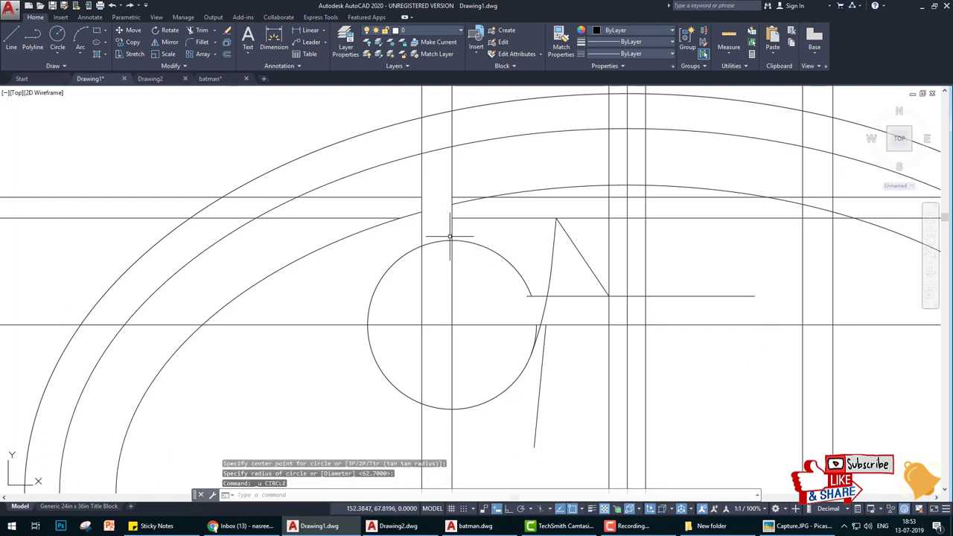
text(u)
key(Return)
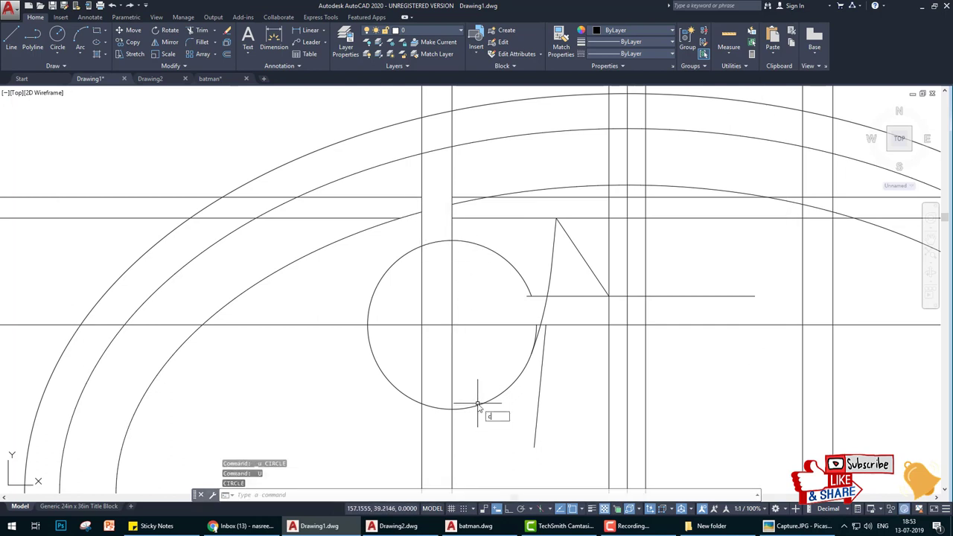
key(Return)
text(t)
key(Return)
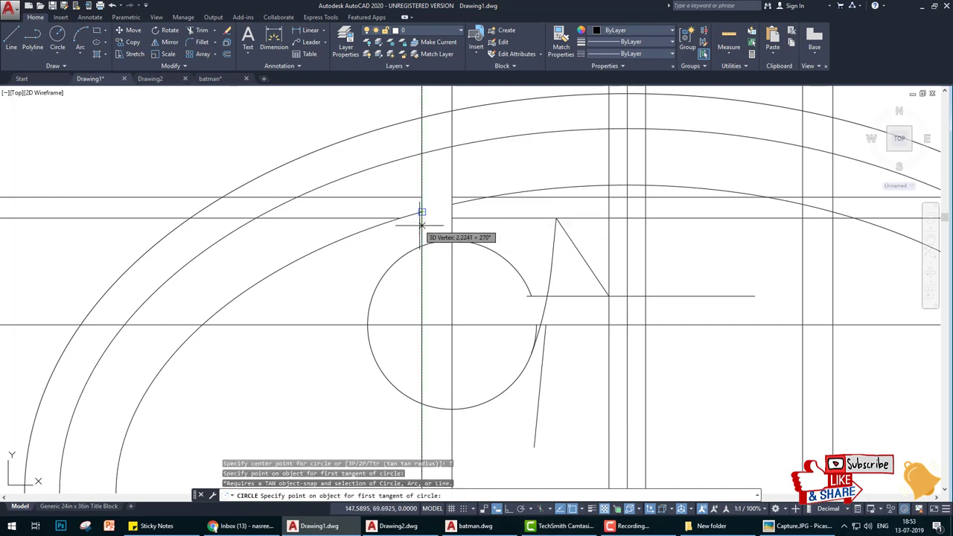
click(421, 245)
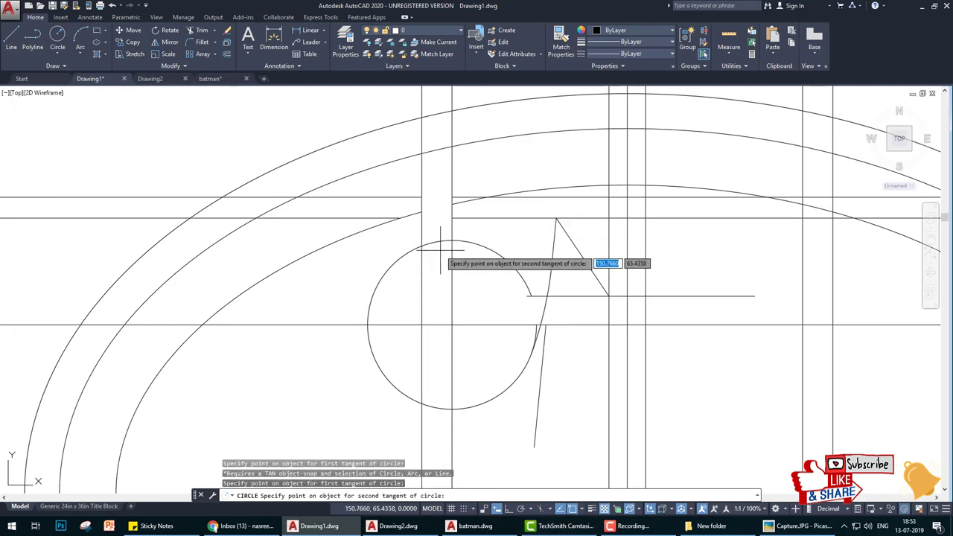
click(403, 253)
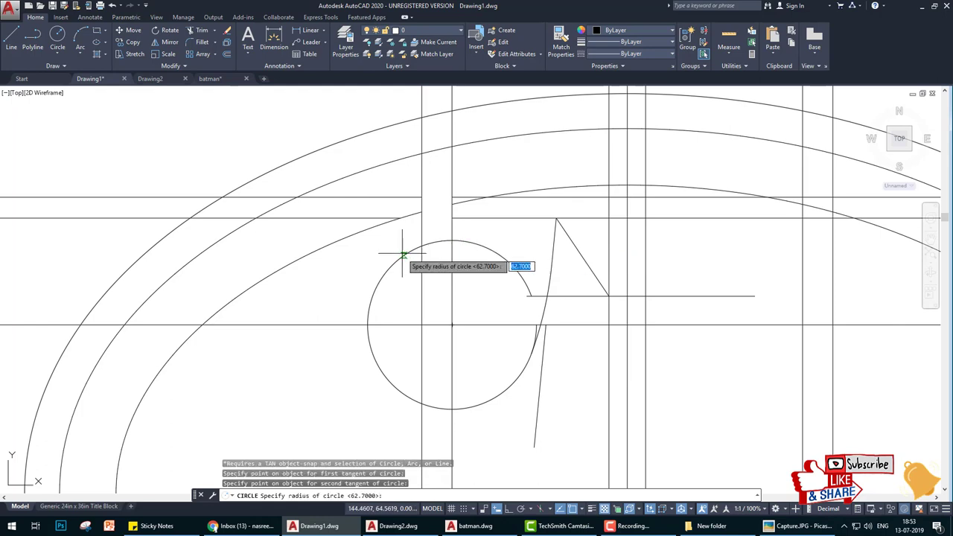
key(Return)
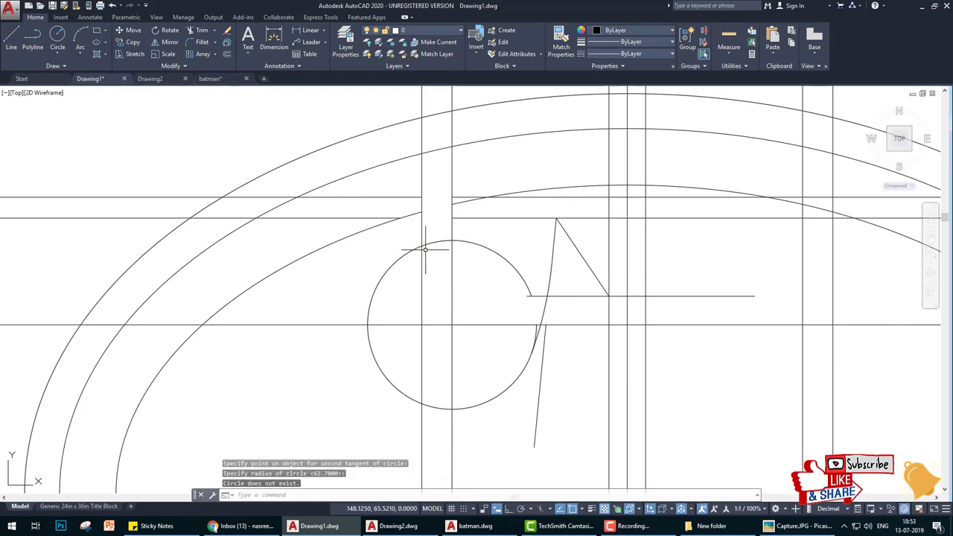
scroll(425, 249, down, 5)
scroll(479, 253, up, 3)
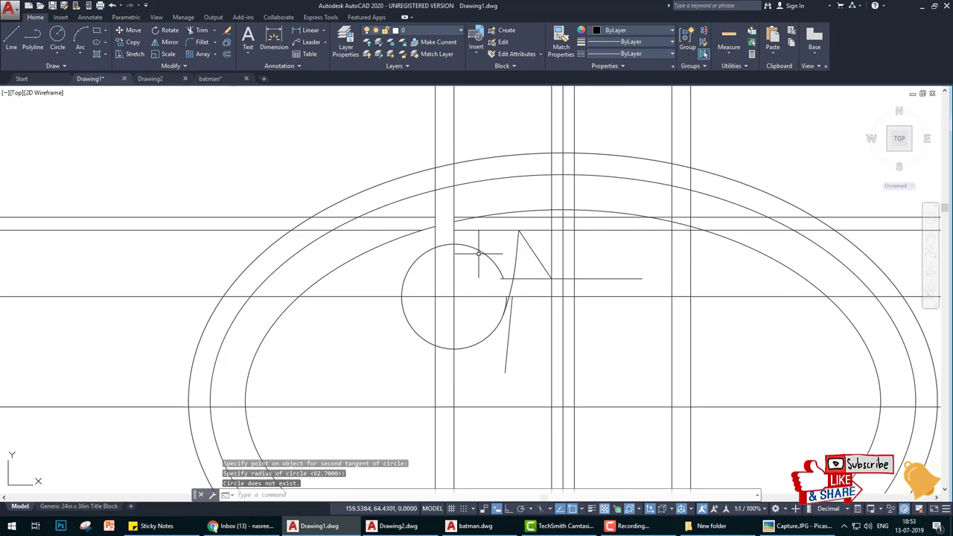
Step: View the dimensioned Batman reference image, then return to batman.dwg
click(800, 525)
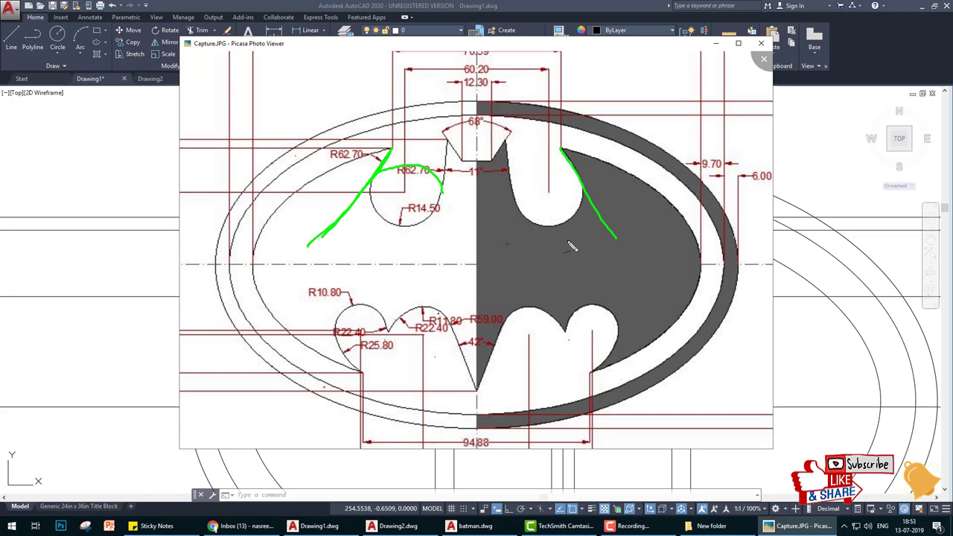
key(Escape)
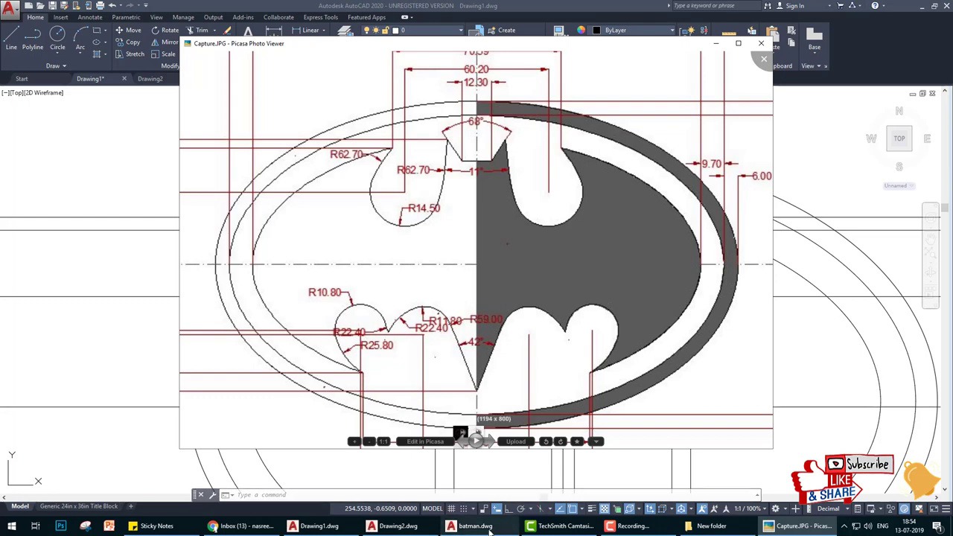
click(474, 526)
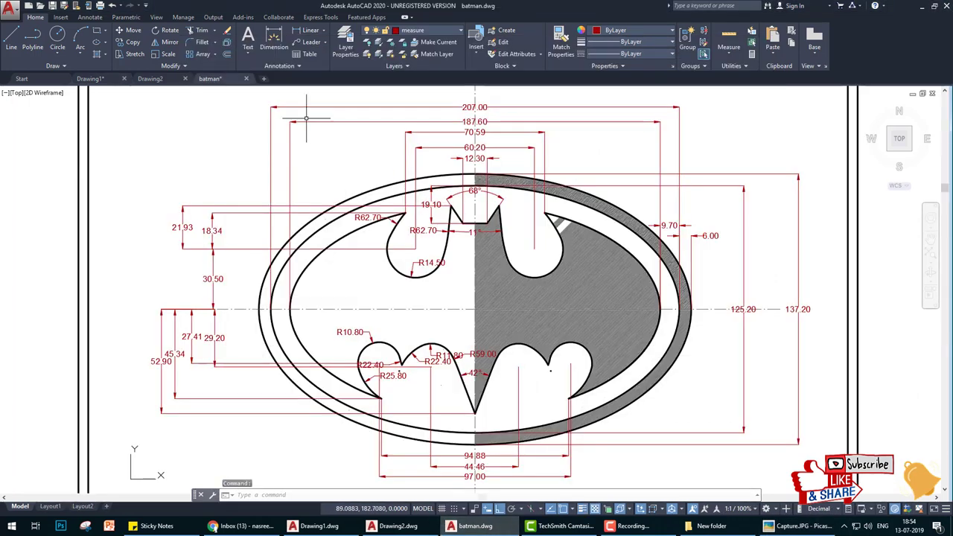
click(324, 31)
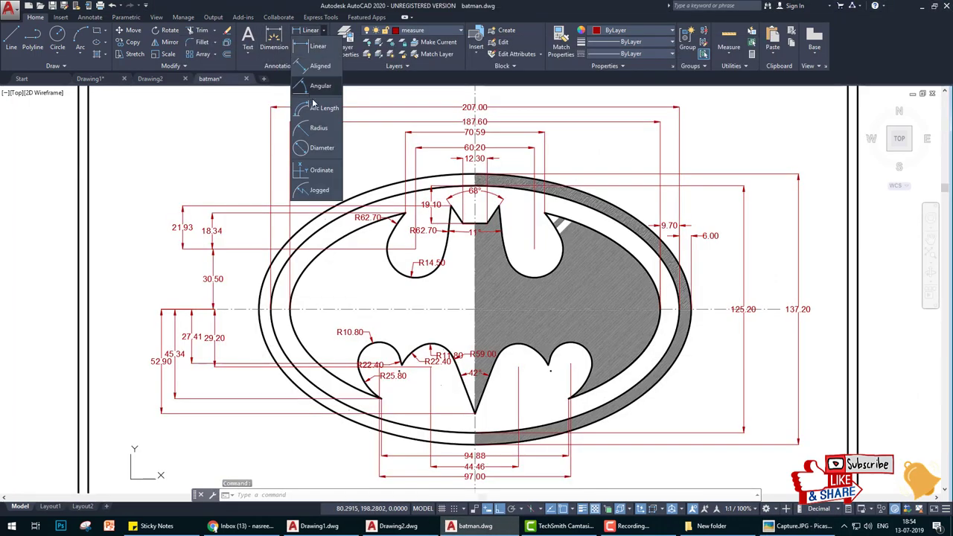
click(313, 86)
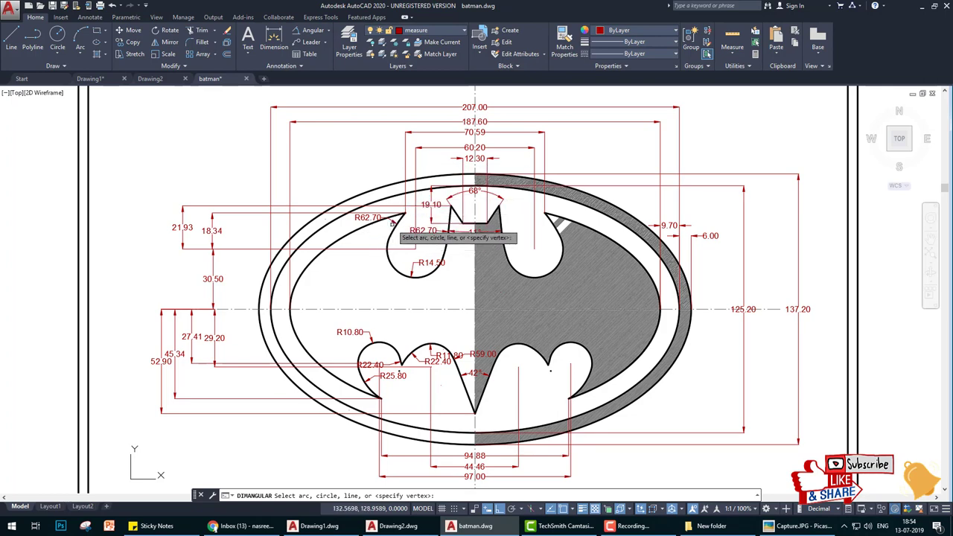
click(397, 227)
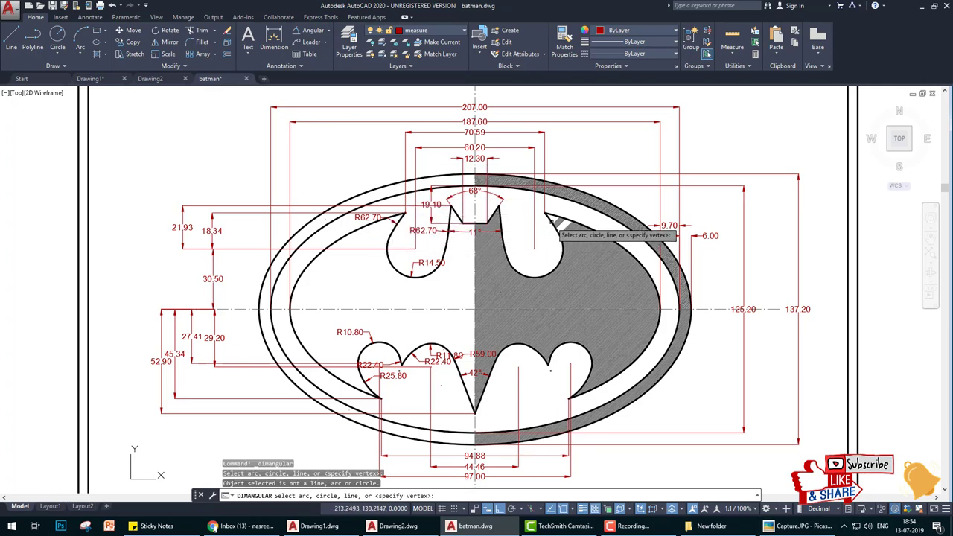
click(549, 223)
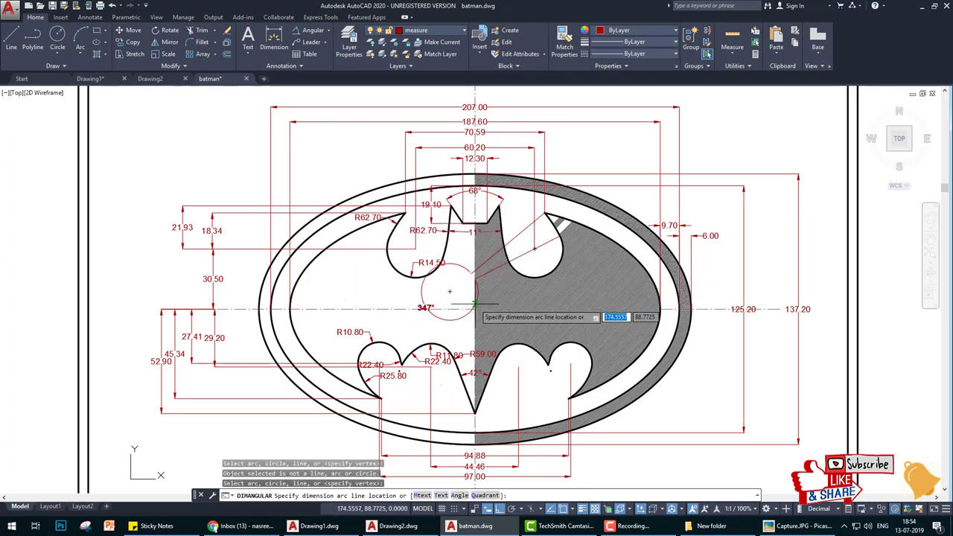
key(Escape)
key(Return)
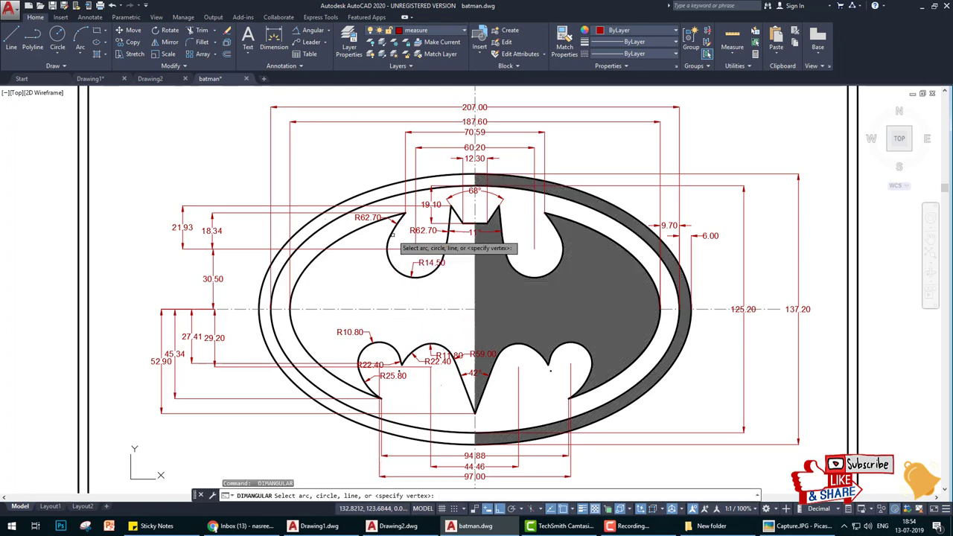
click(399, 221)
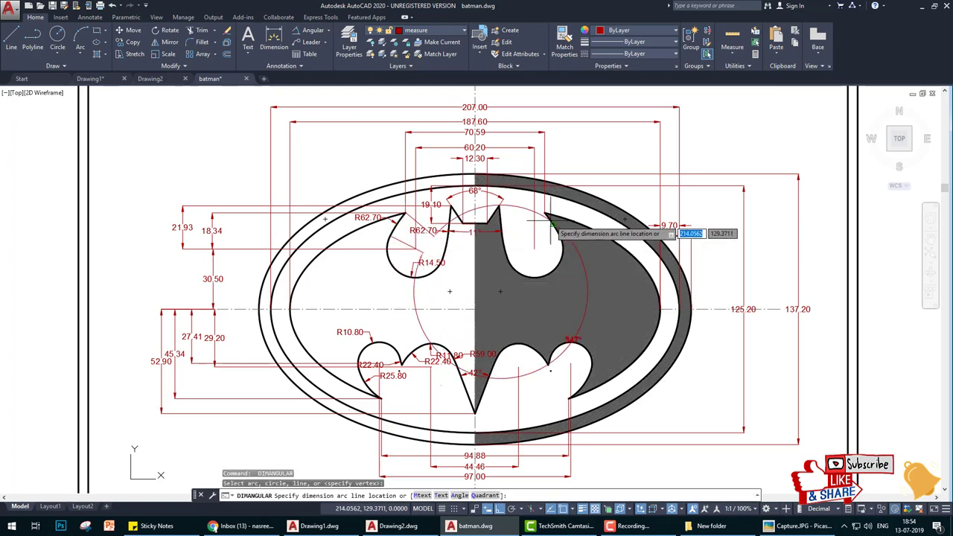
key(Escape)
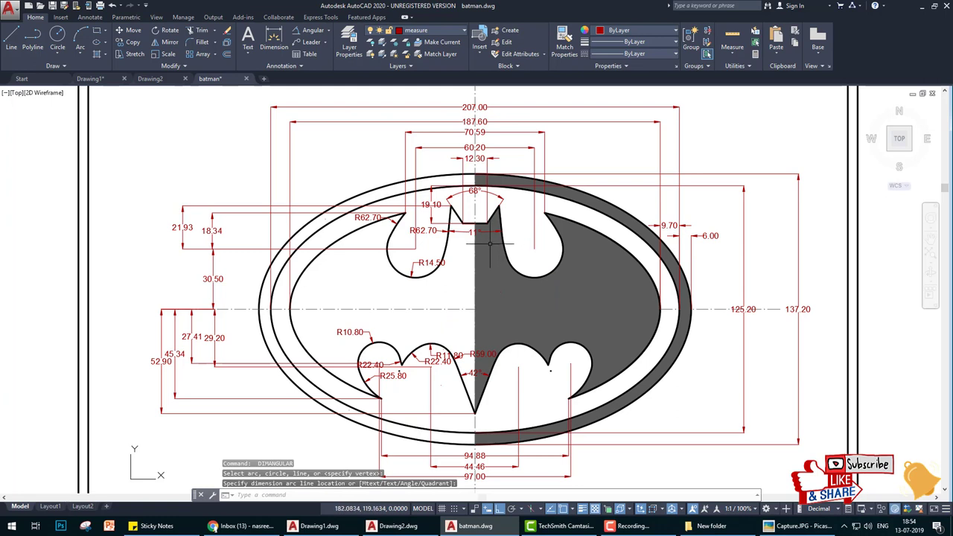
key(Return)
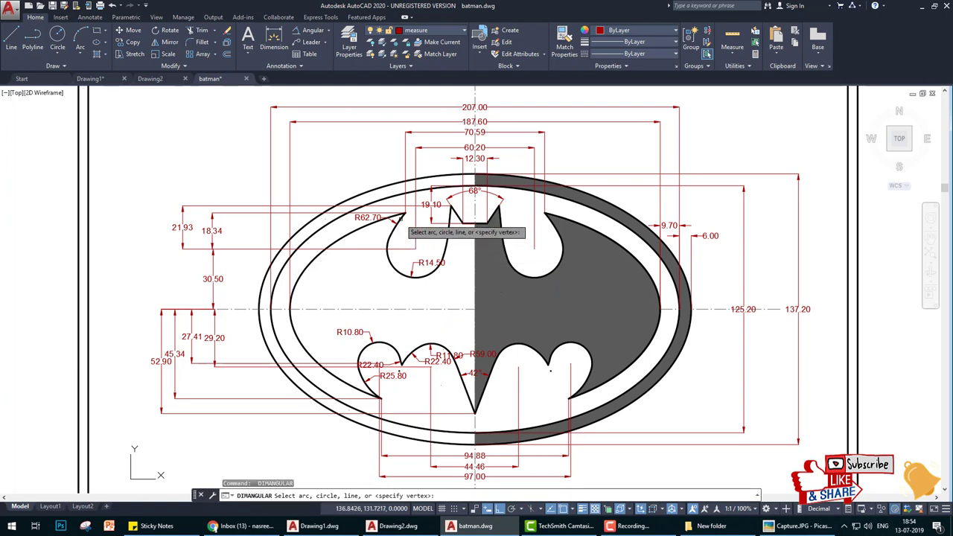
click(400, 222)
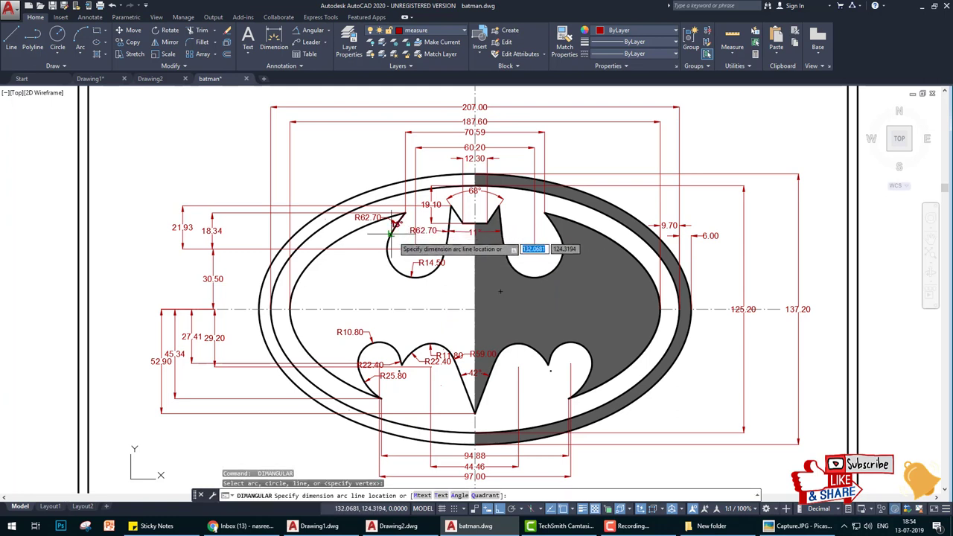
click(553, 232)
key(Return)
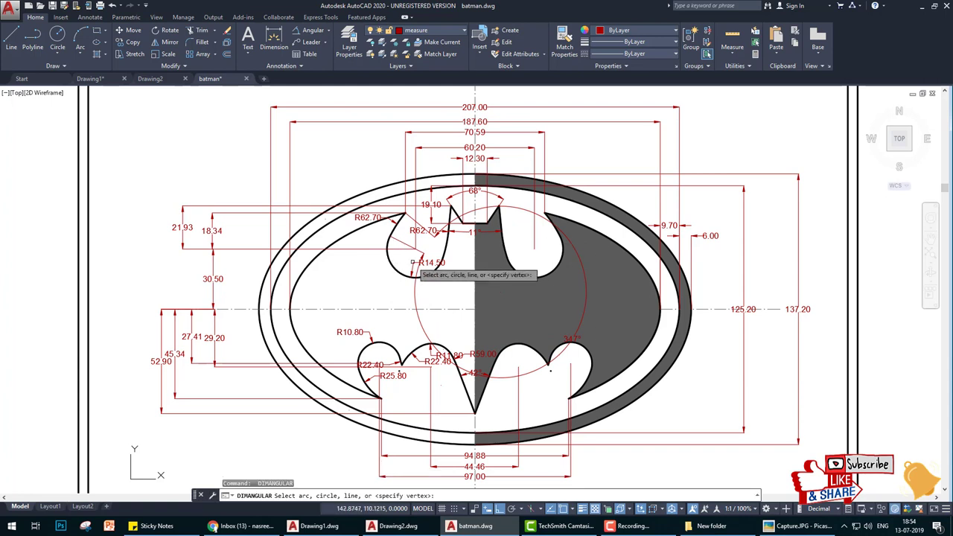
key(Return)
key(Escape)
key(Escape)
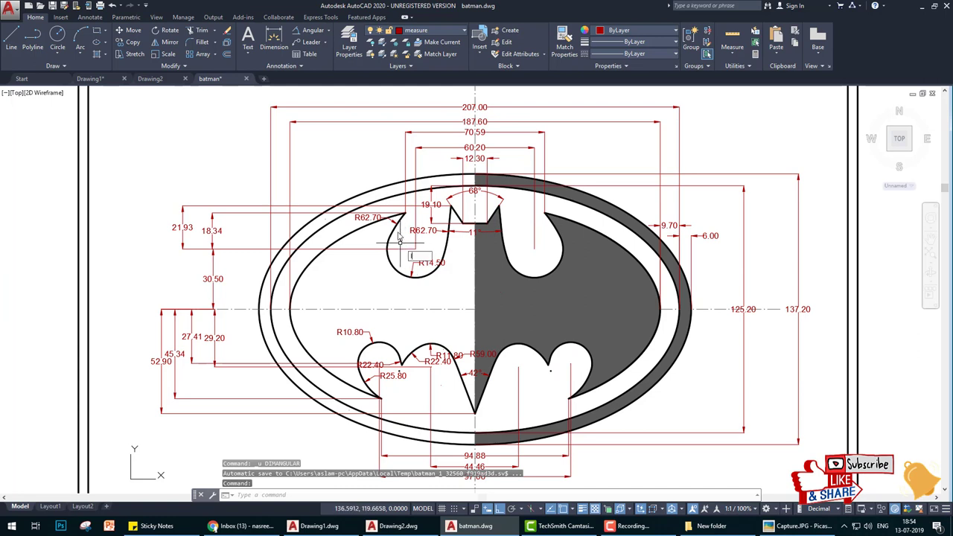
text(l)
key(Return)
click(406, 214)
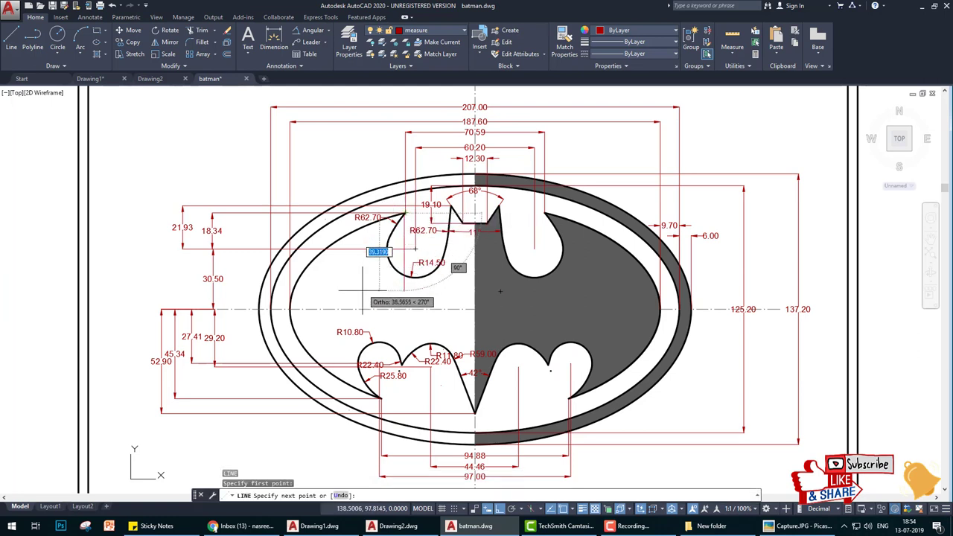
key(Escape)
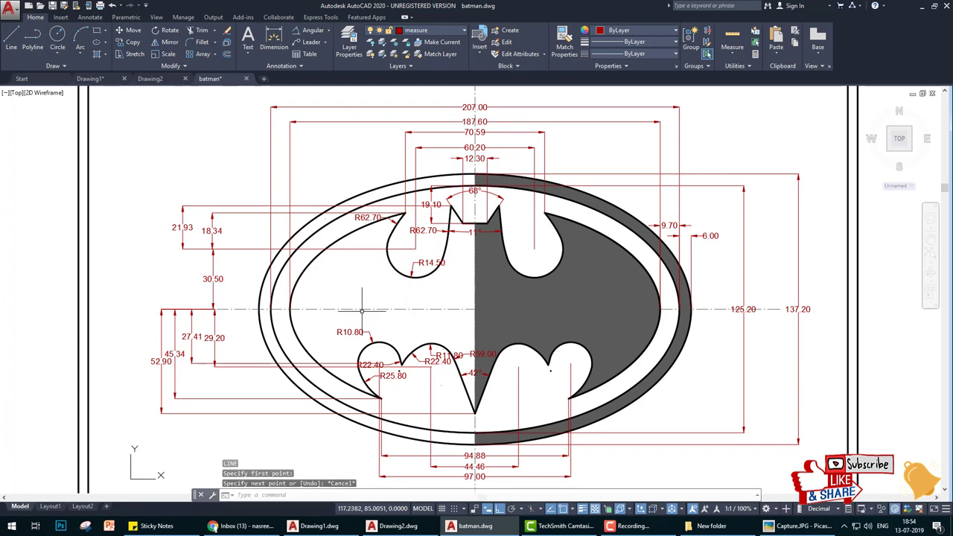
key(F8)
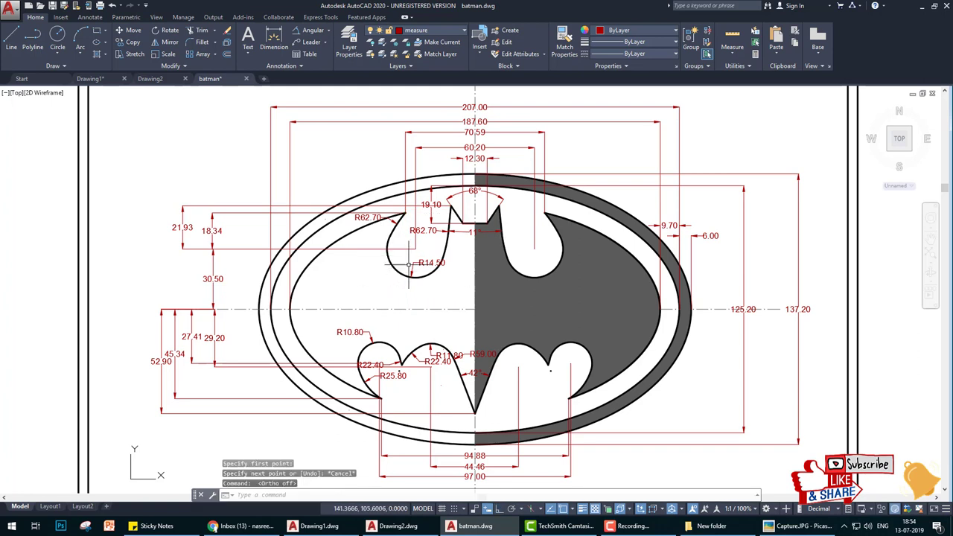
click(313, 31)
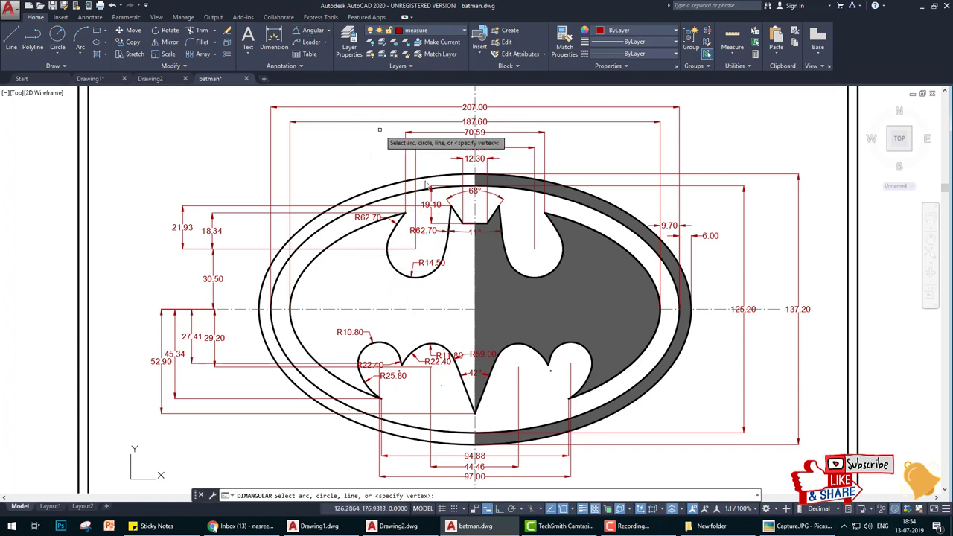
click(398, 231)
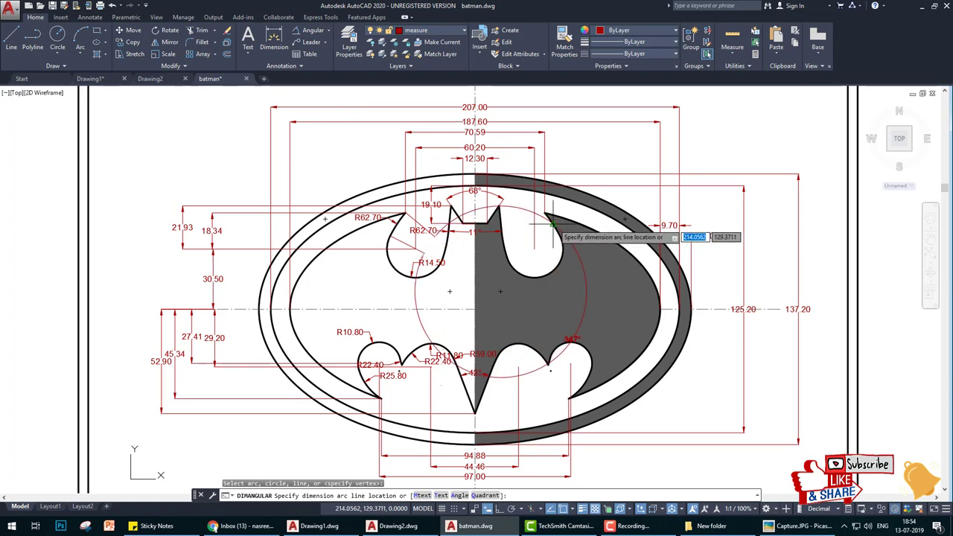
click(554, 230)
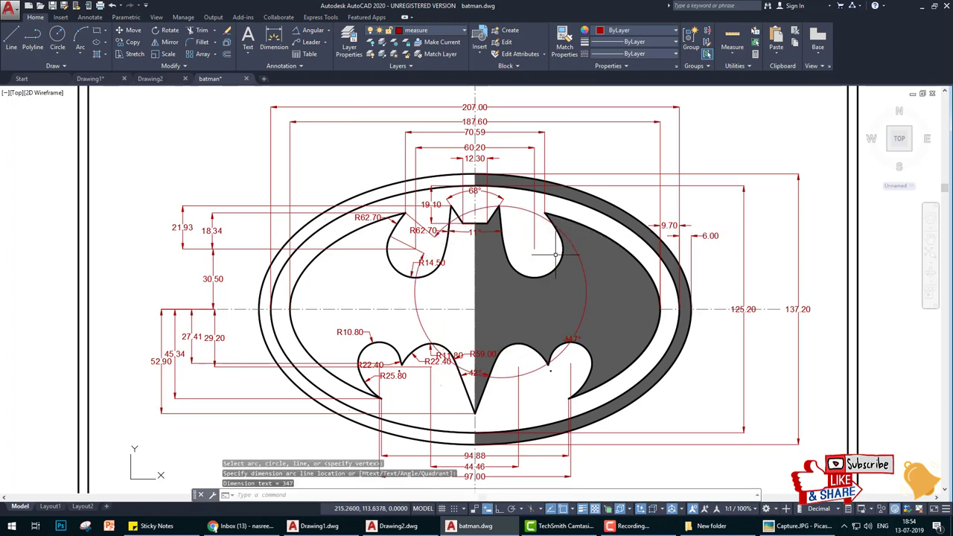
key(ctrl+z)
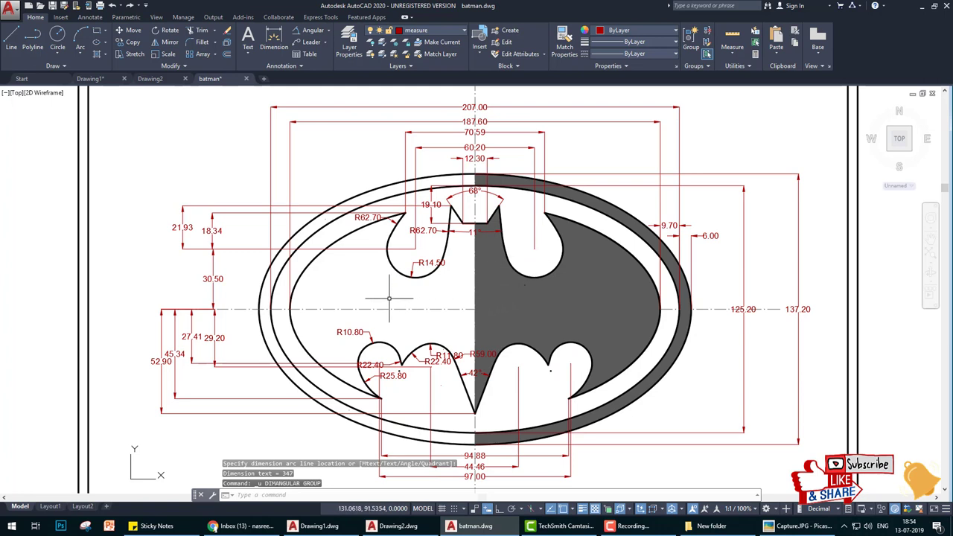
Step: Draw two slanted lines down from the left and right wing notch points
text(l)
key(Return)
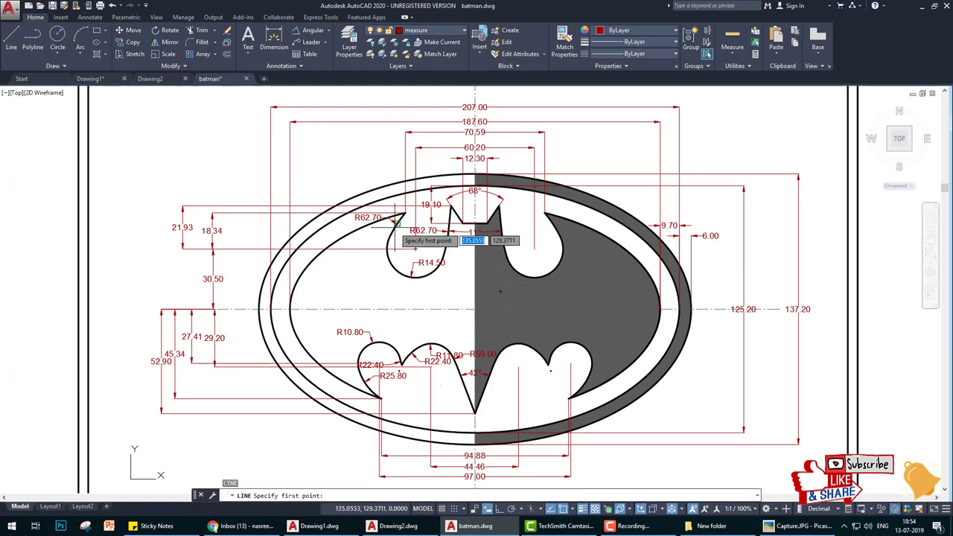
click(402, 214)
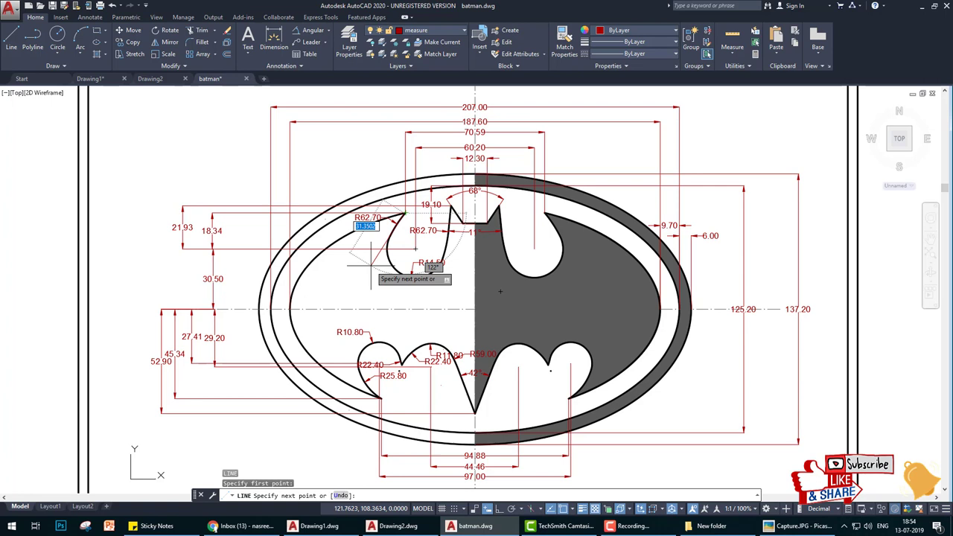
click(346, 299)
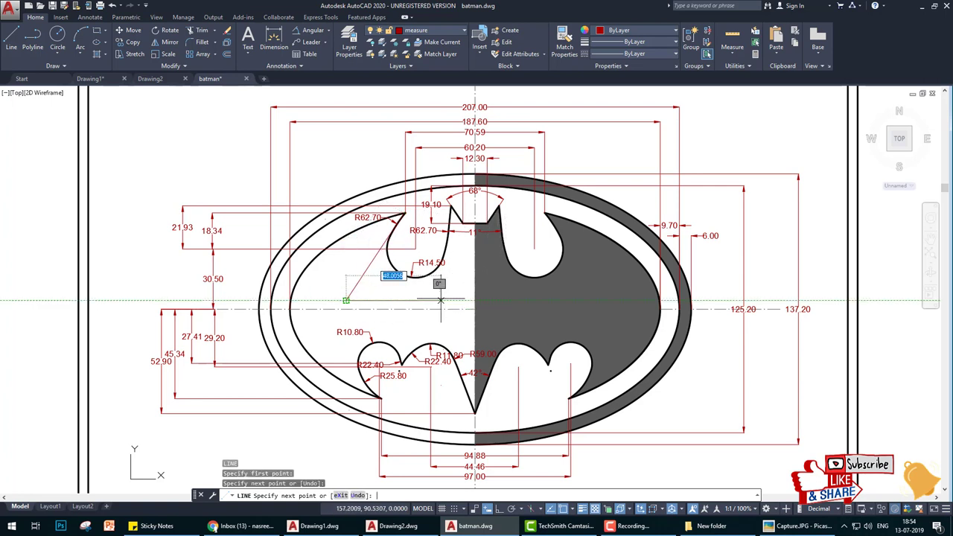
key(Return)
key(Return)
click(544, 214)
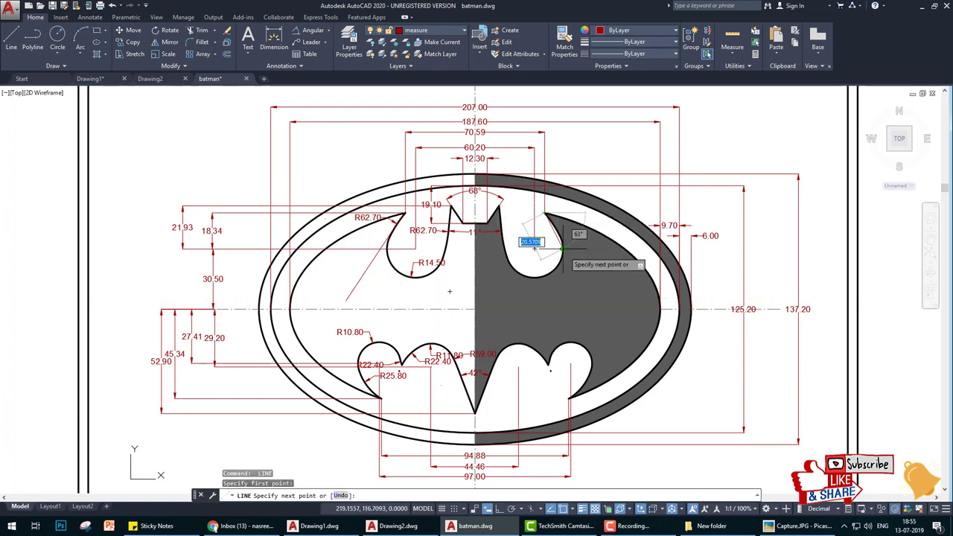
click(602, 296)
key(Return)
Step: Mark the 68° angle between the two lines with an angular dimension
click(312, 30)
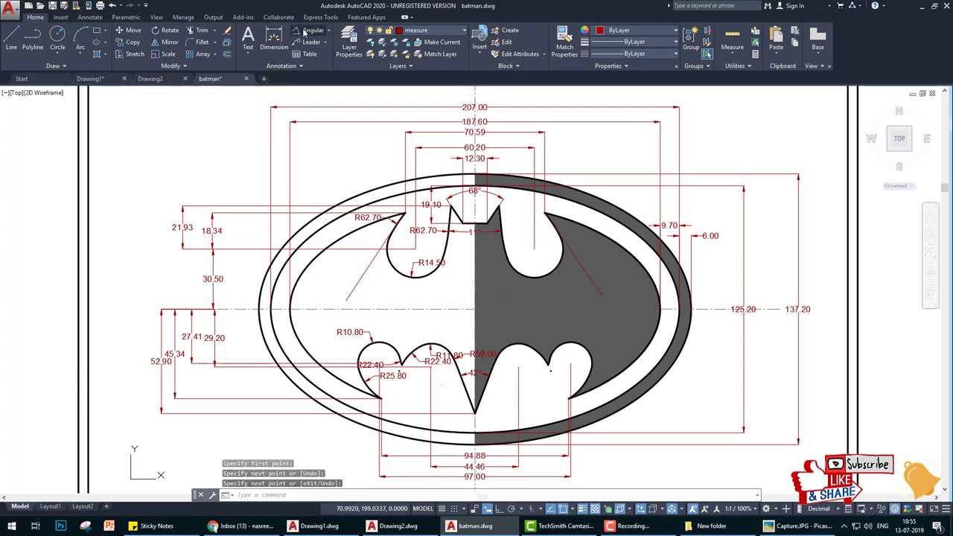
click(366, 270)
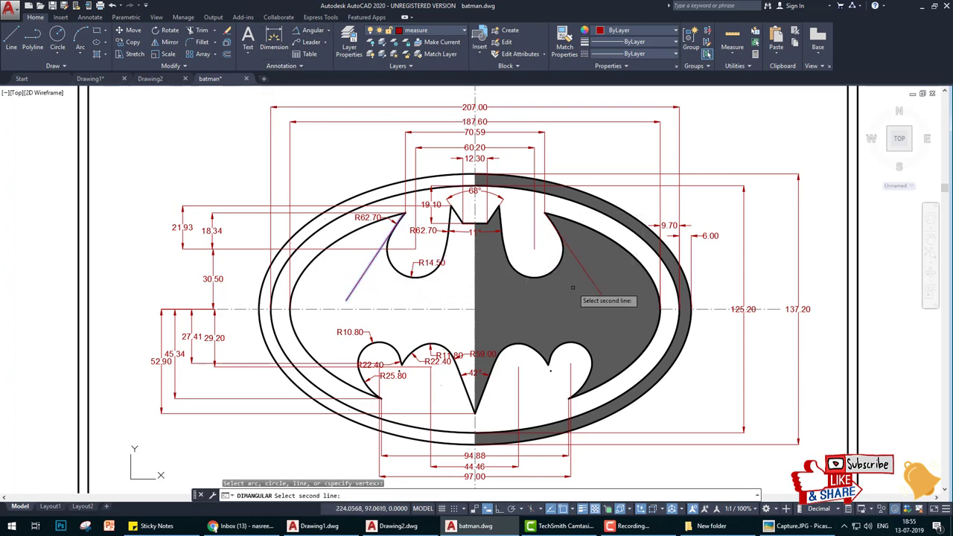
click(586, 275)
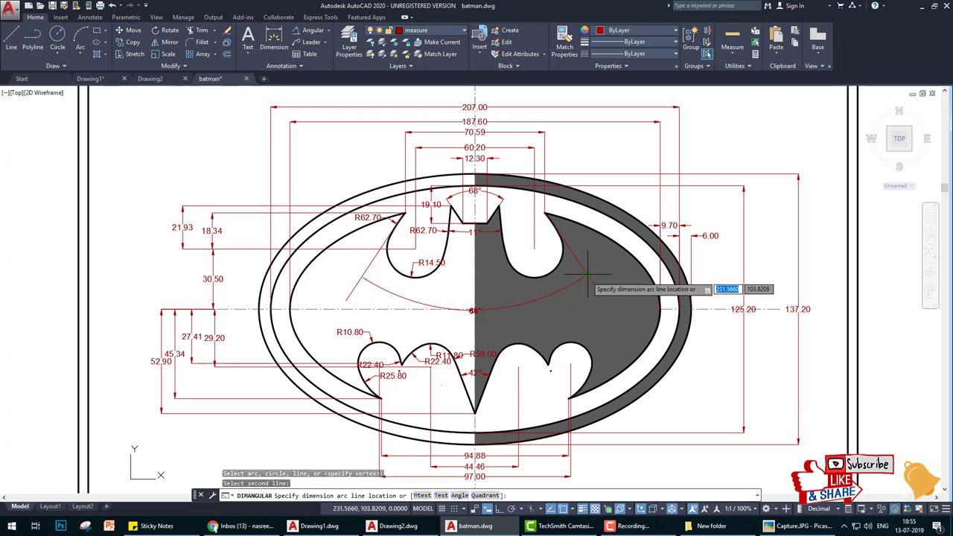
click(565, 298)
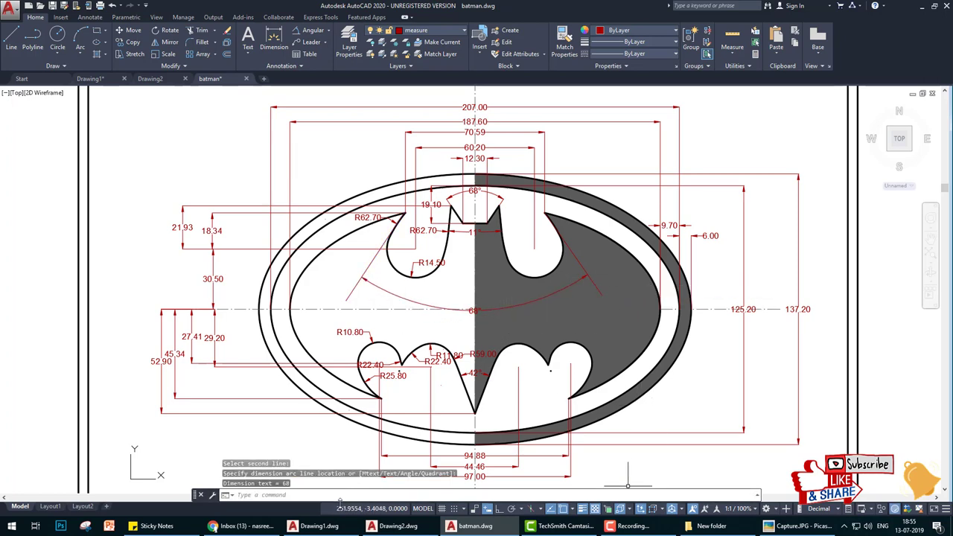
click(313, 525)
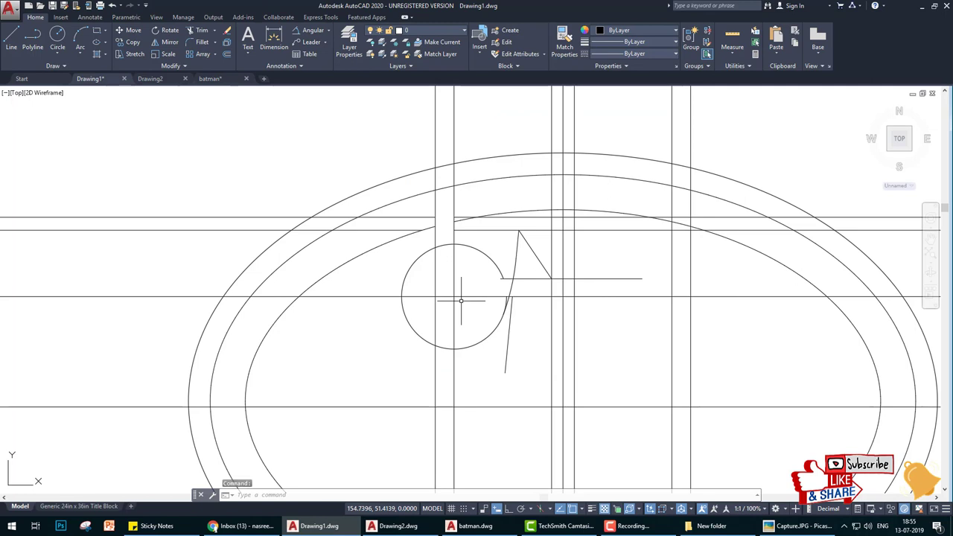
Step: Draw a 124-unit slanted line from the circle's upper intersection
text(l)
key(Return)
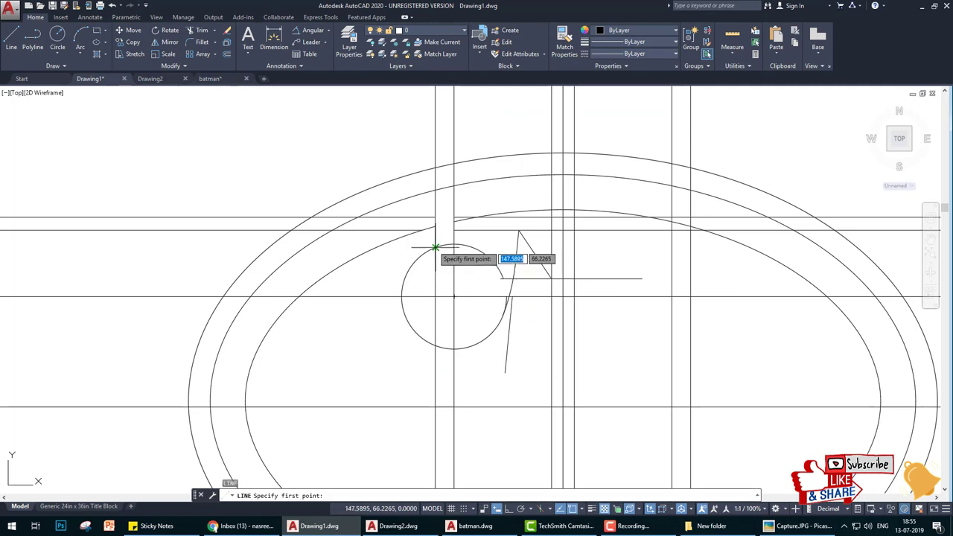
click(436, 227)
text(124)
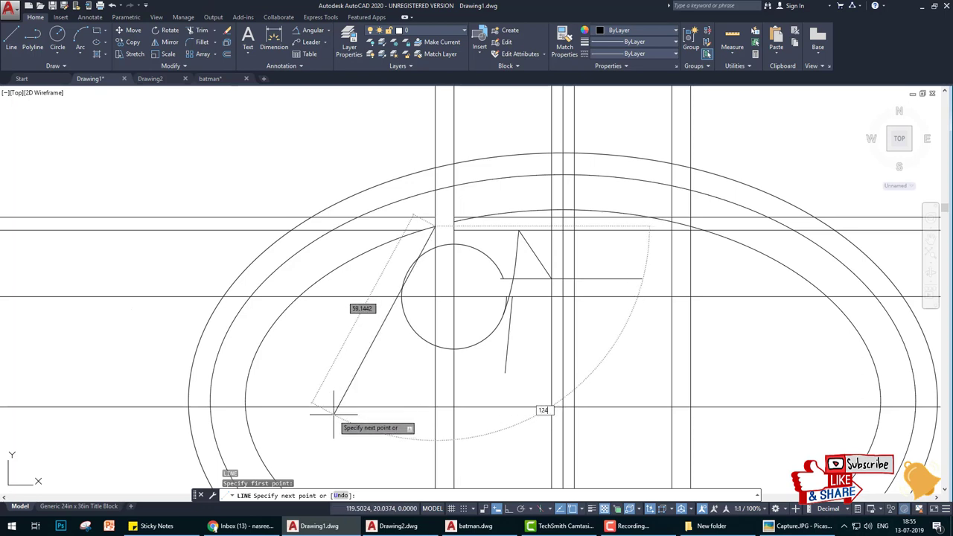
key(Return)
key(Return)
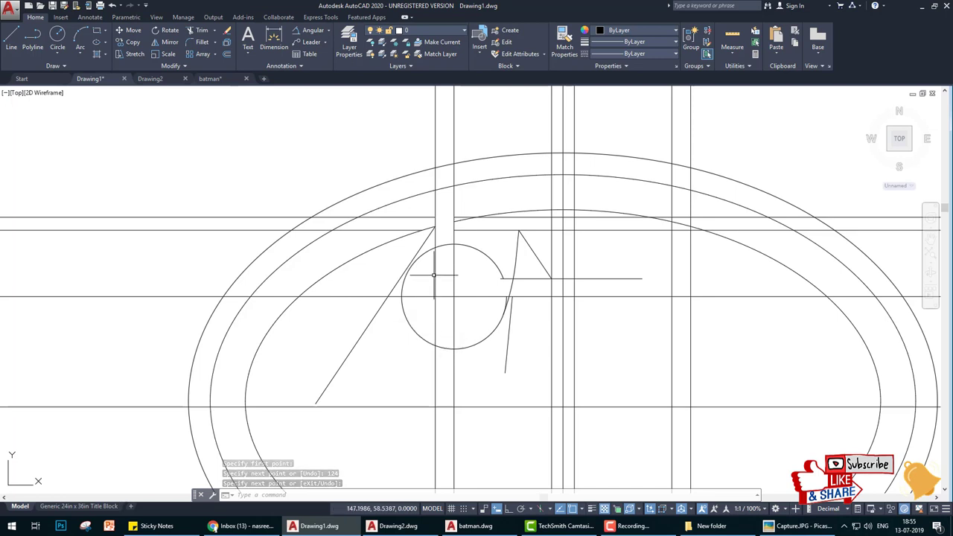
Step: Draw a radius-62.7 circle tangent to the small circle and the slanted line
text(c)
key(Return)
text(t)
key(Return)
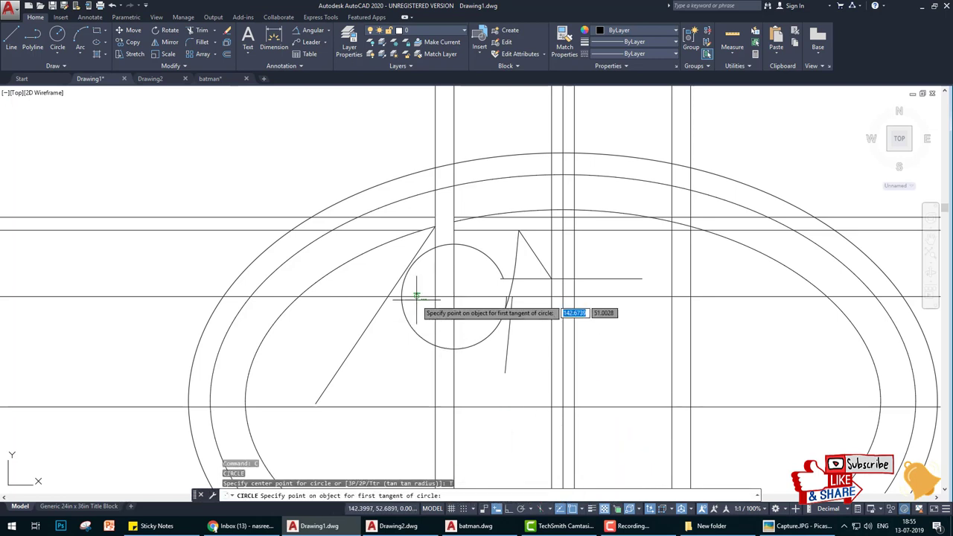
click(414, 255)
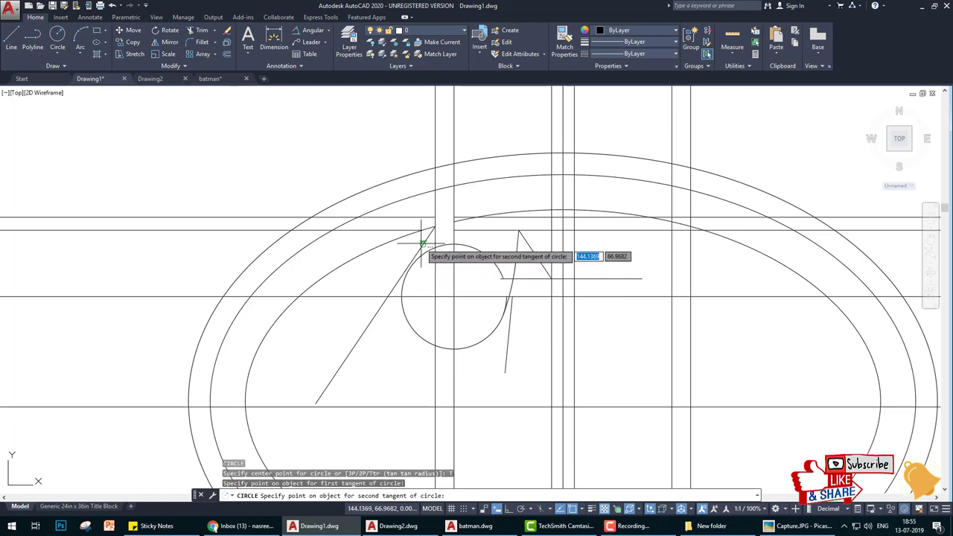
click(422, 243)
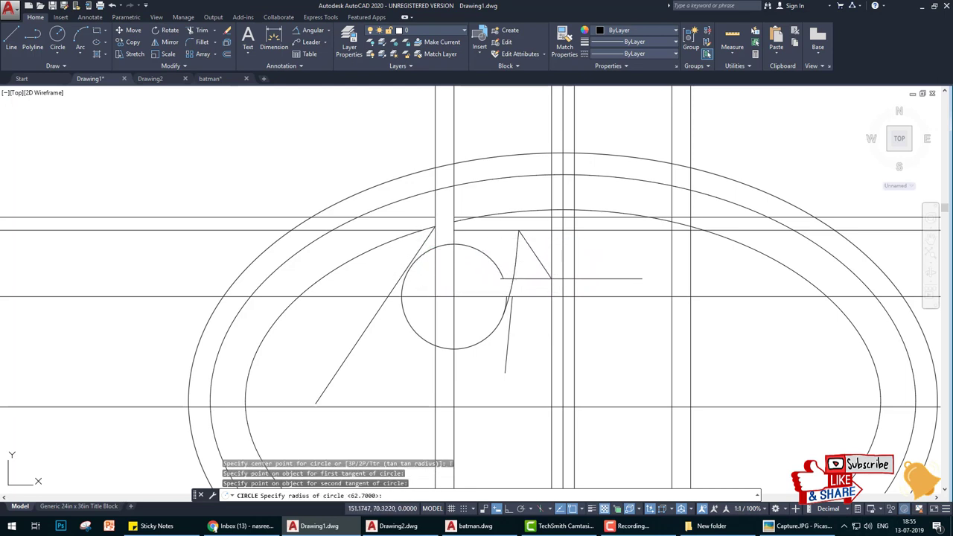
key(Return)
scroll(439, 275, down, 3)
scroll(434, 267, up, 4)
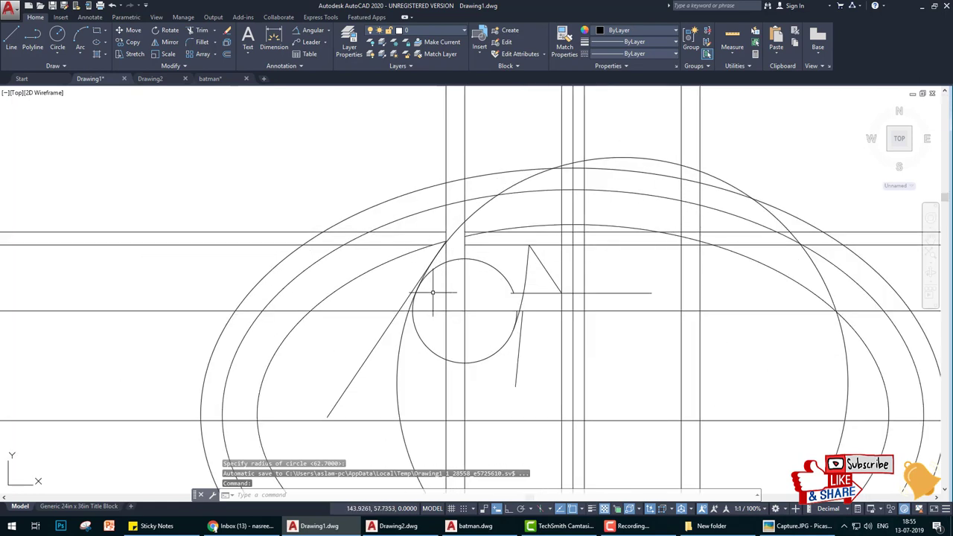
Step: Trim the slanted line's end, the small circle's upper-left arc and the short line pieces around it
text(r)
key(Return)
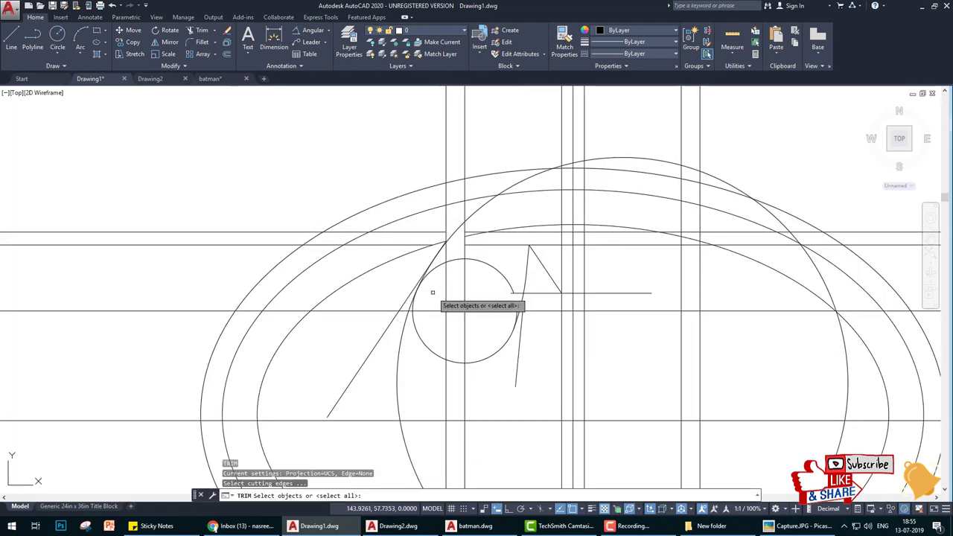
key(Return)
scroll(433, 279, up, 2)
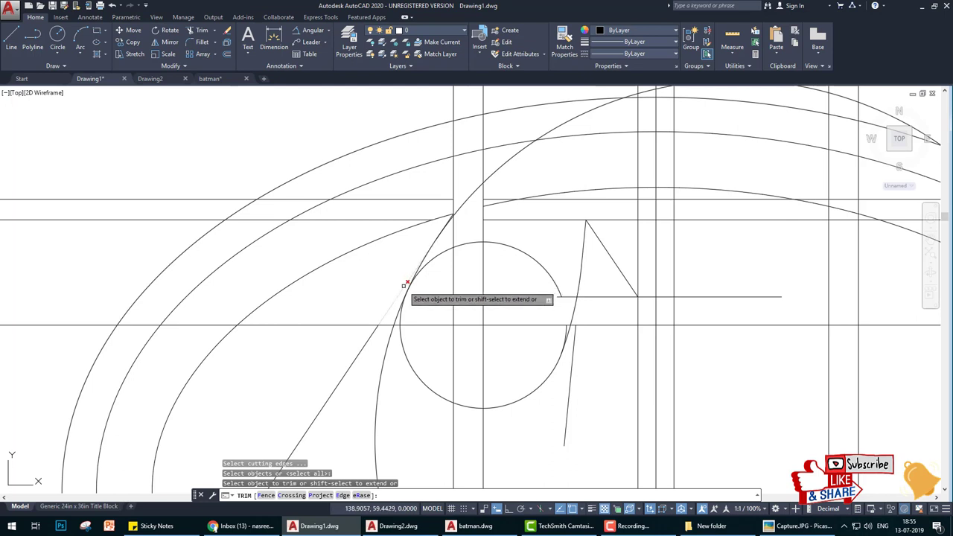
click(403, 285)
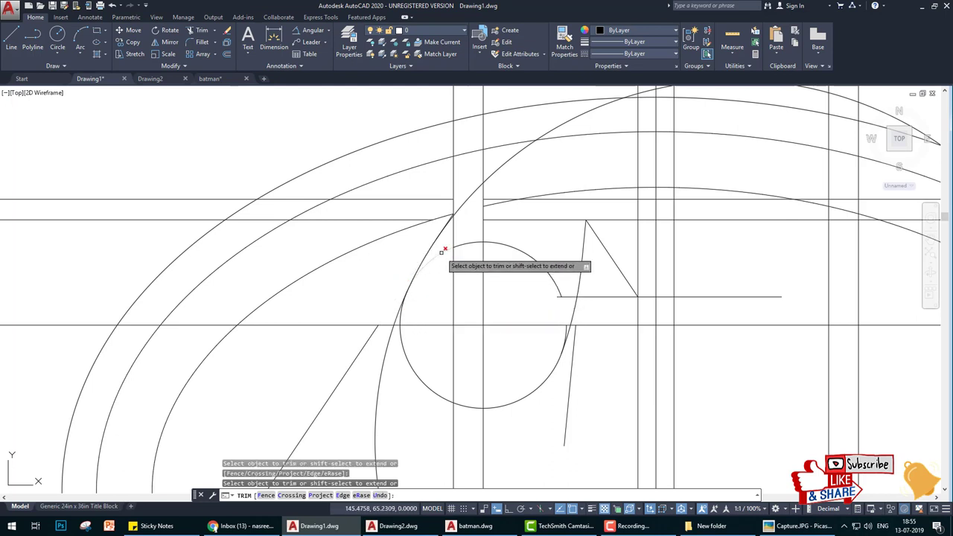
click(517, 351)
click(456, 241)
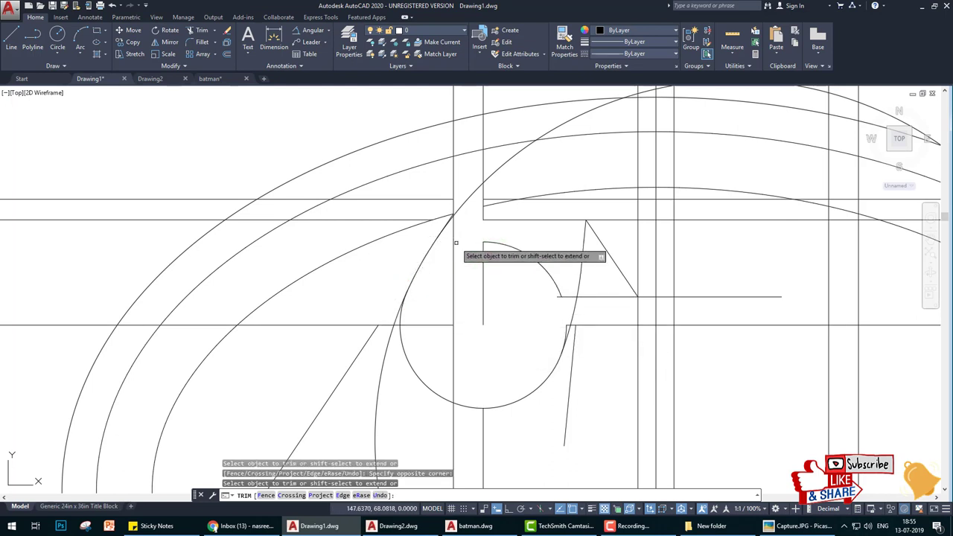
click(486, 343)
click(443, 298)
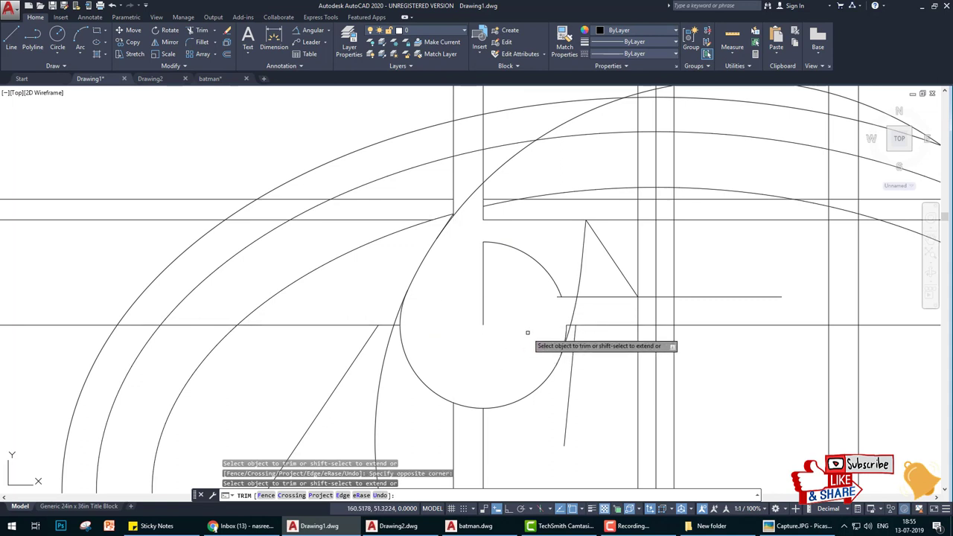
click(569, 296)
click(588, 350)
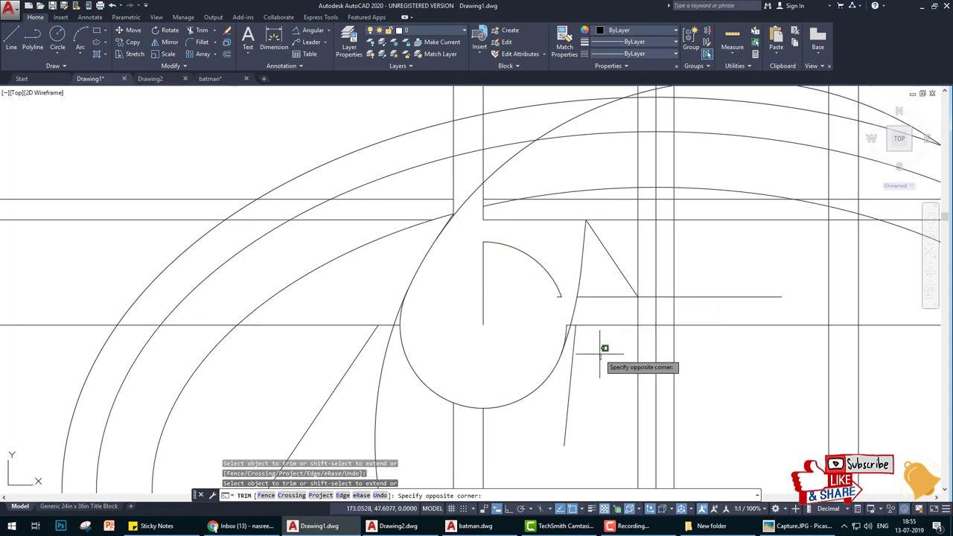
click(577, 323)
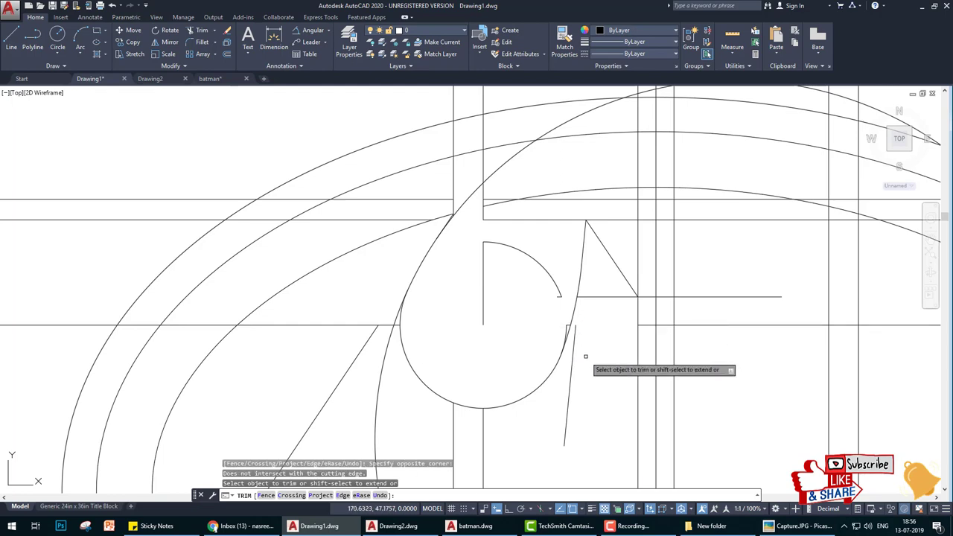
Step: Trim the arc between the two vertical lines and the leftovers left of the circle, undoing the last trim
scroll(451, 257, up, 1)
scroll(451, 234, up, 1)
scroll(451, 232, up, 1)
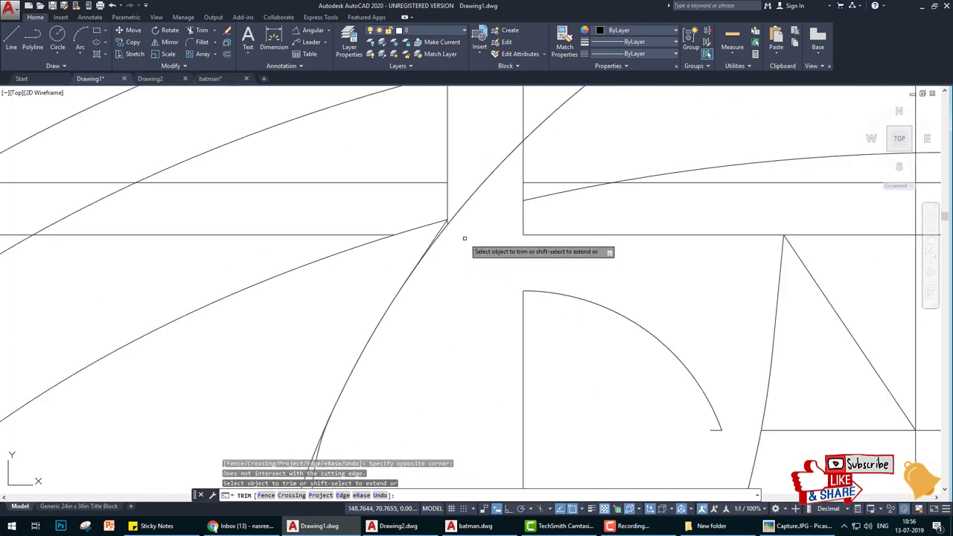
click(465, 202)
scroll(447, 212, down, 1)
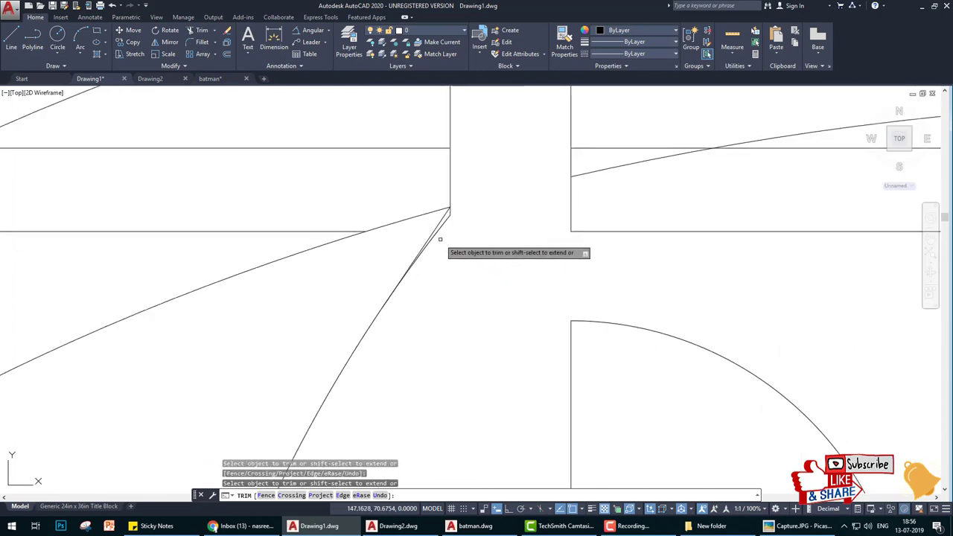
scroll(453, 272, down, 1)
scroll(402, 360, up, 2)
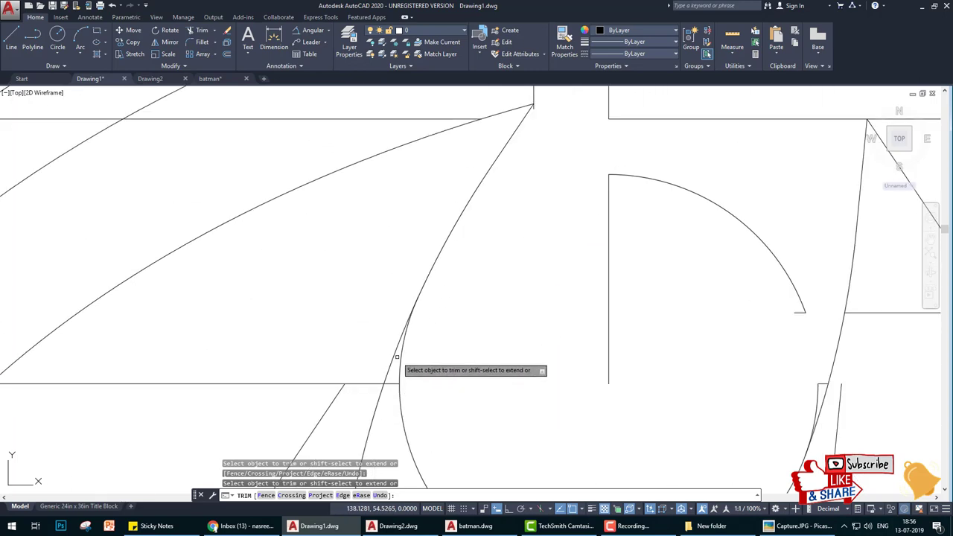
scroll(477, 327, down, 4)
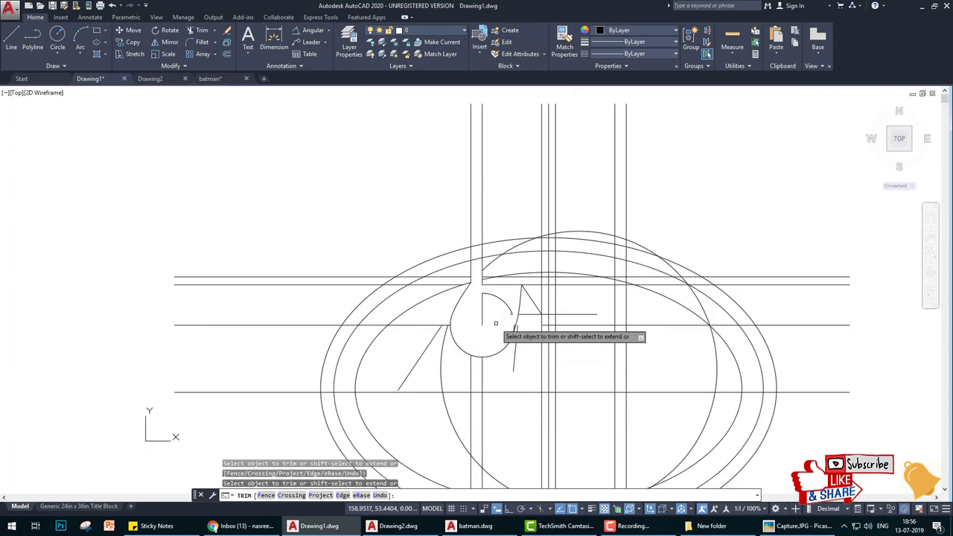
click(424, 366)
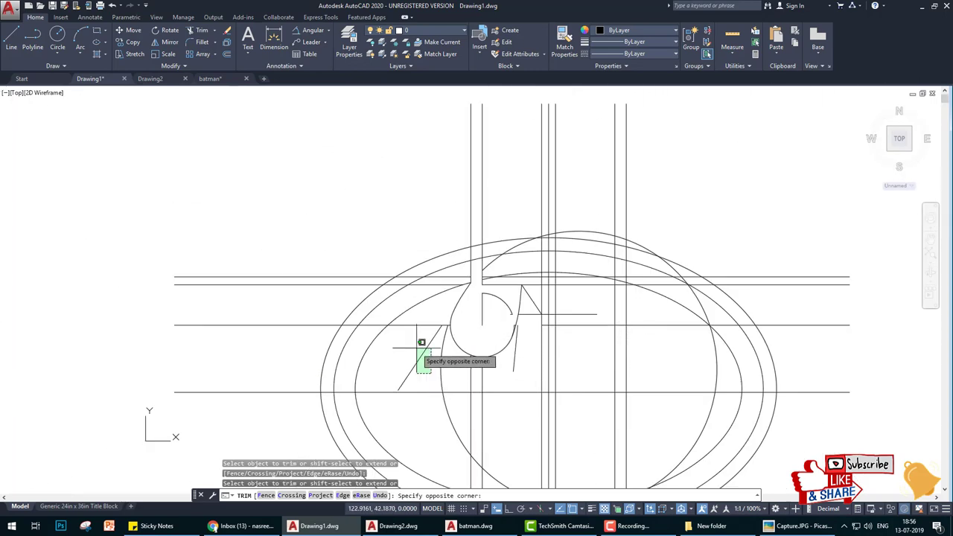
click(394, 305)
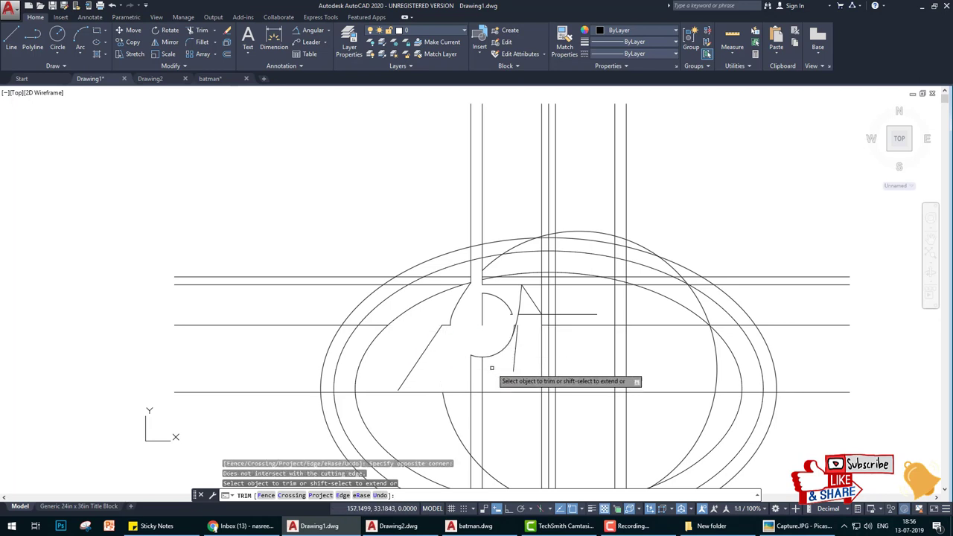
text(u)
key(Return)
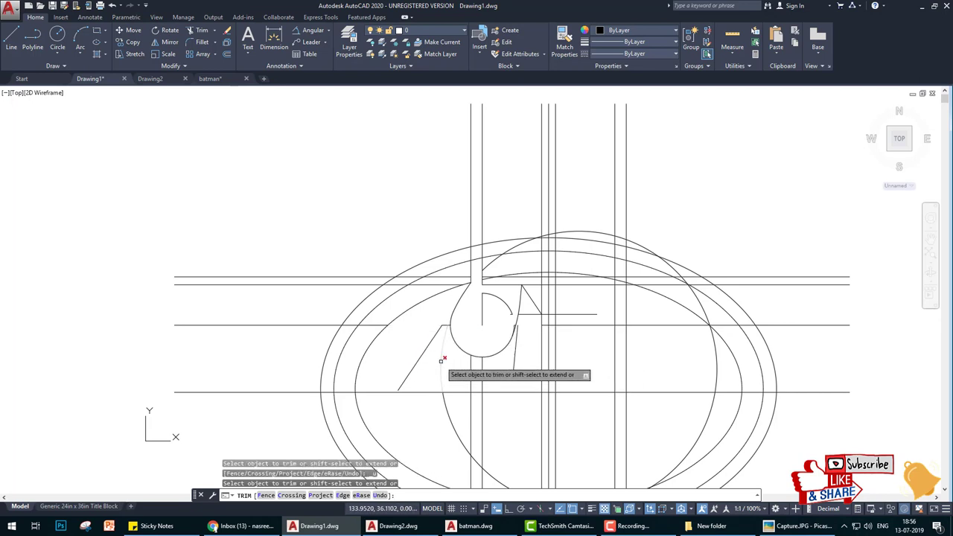
key(Escape)
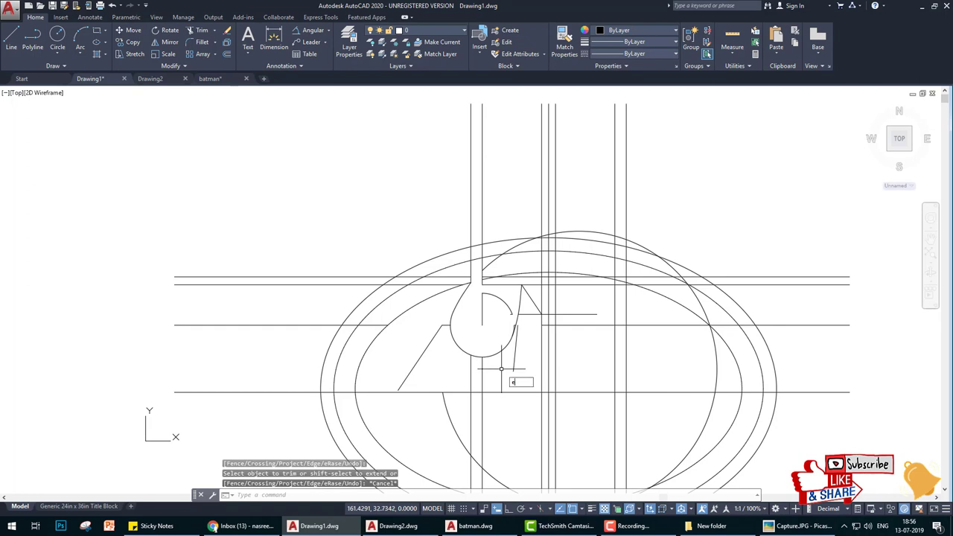
Step: Erase the large tangent circle and several leftover construction lines, then undo that erase
key(Return)
click(447, 411)
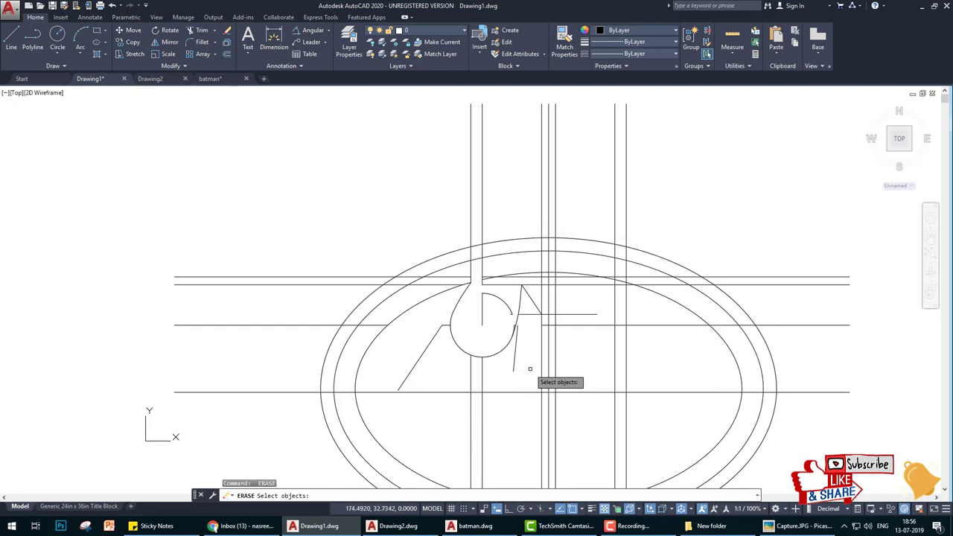
scroll(517, 335, up, 4)
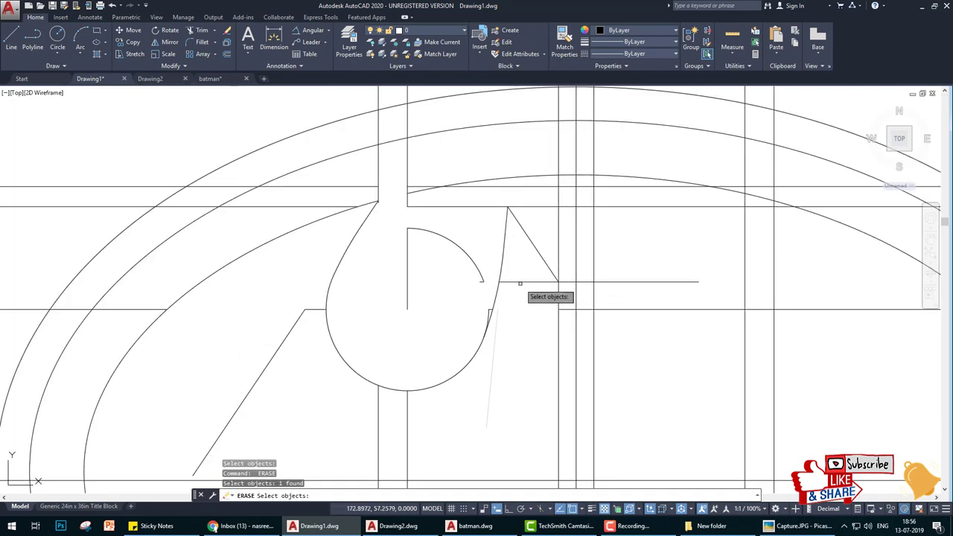
click(519, 282)
scroll(488, 310, up, 4)
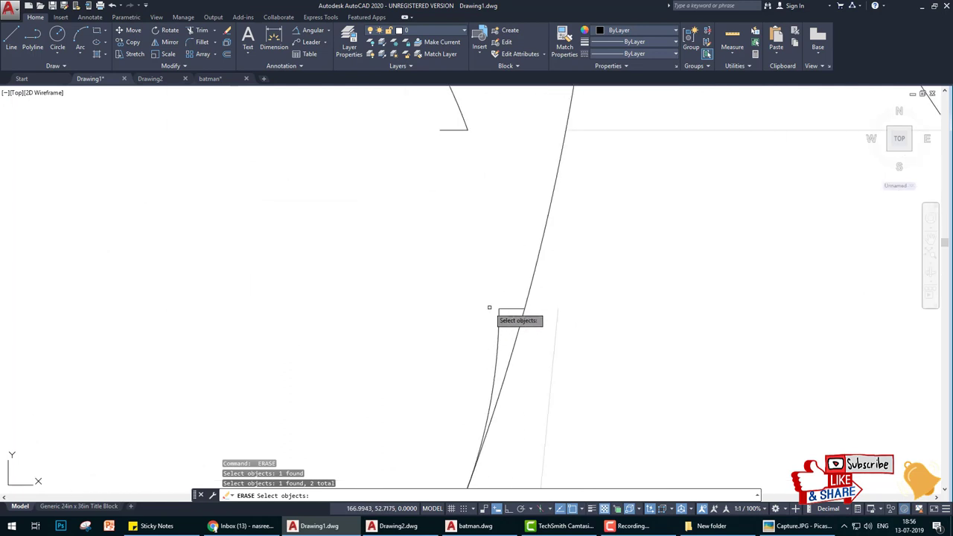
click(506, 325)
click(488, 295)
scroll(458, 271, down, 3)
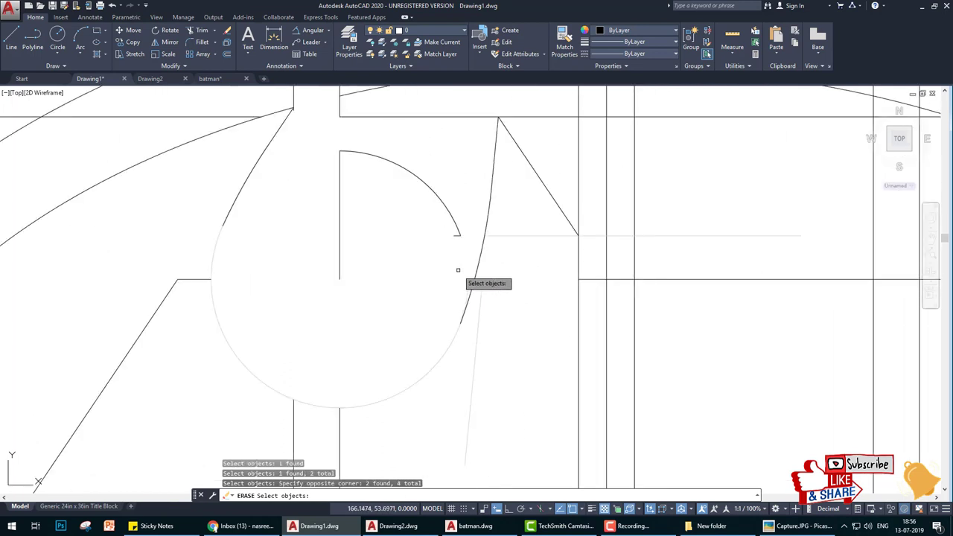
click(457, 258)
click(330, 159)
scroll(350, 212, down, 3)
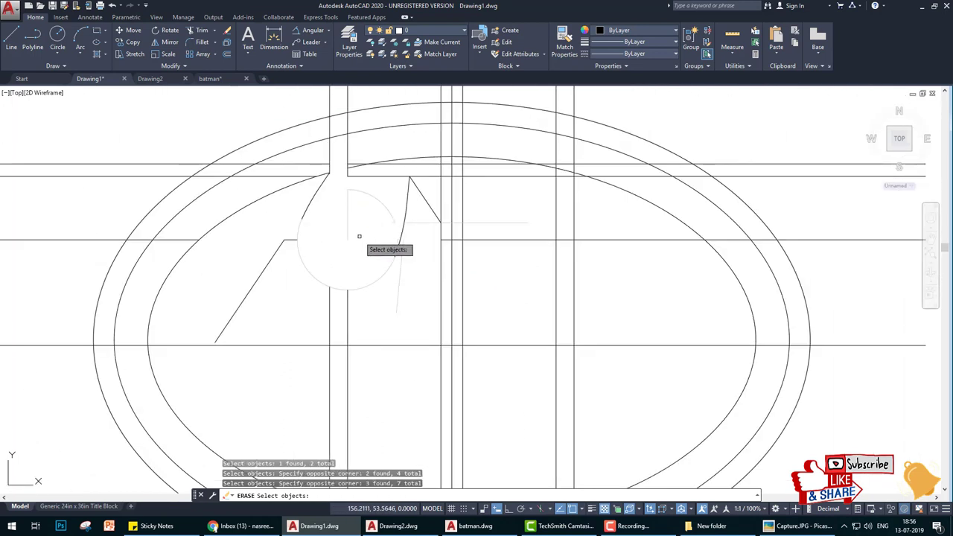
key(Return)
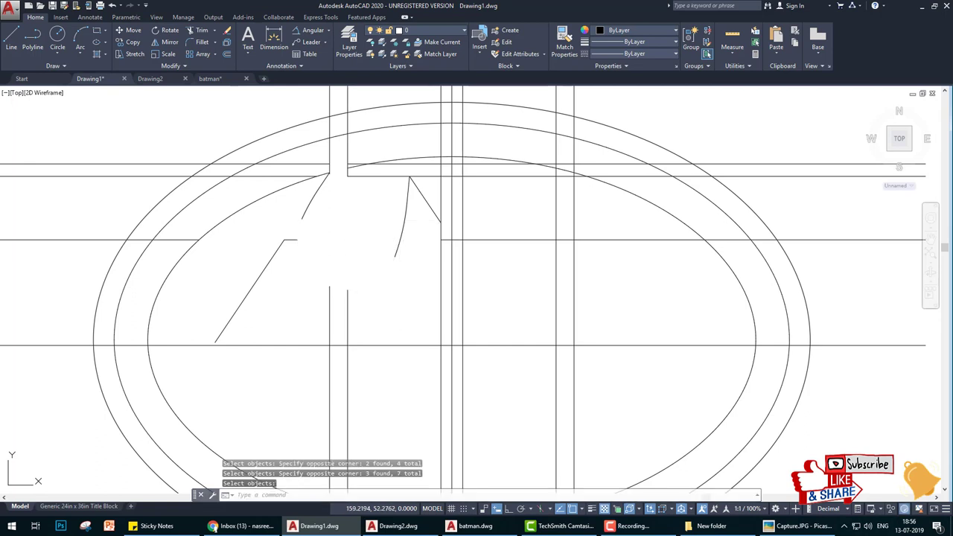
key(ctrl+z)
text(era)
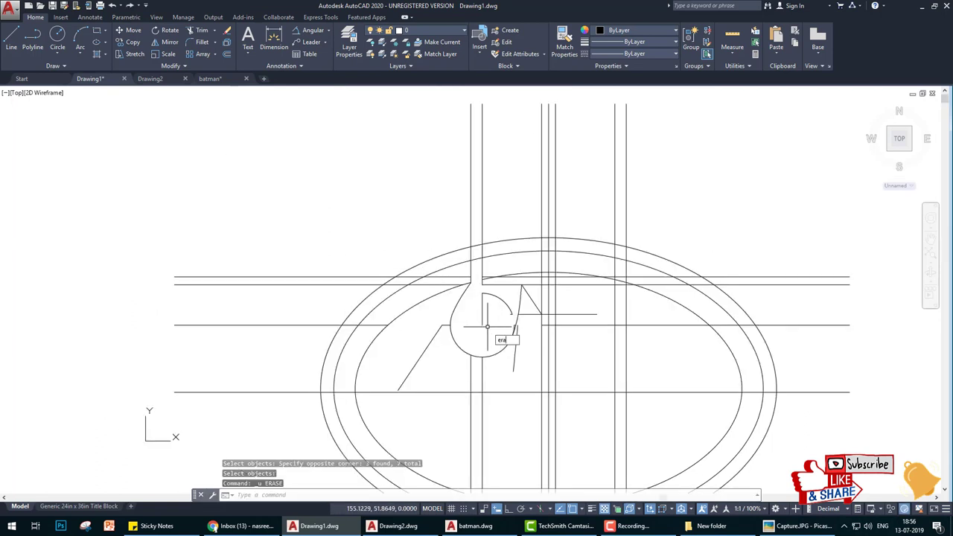
Step: Erase the small arc, its line and the stray line near the curve using window selections
key(Return)
click(560, 328)
click(456, 272)
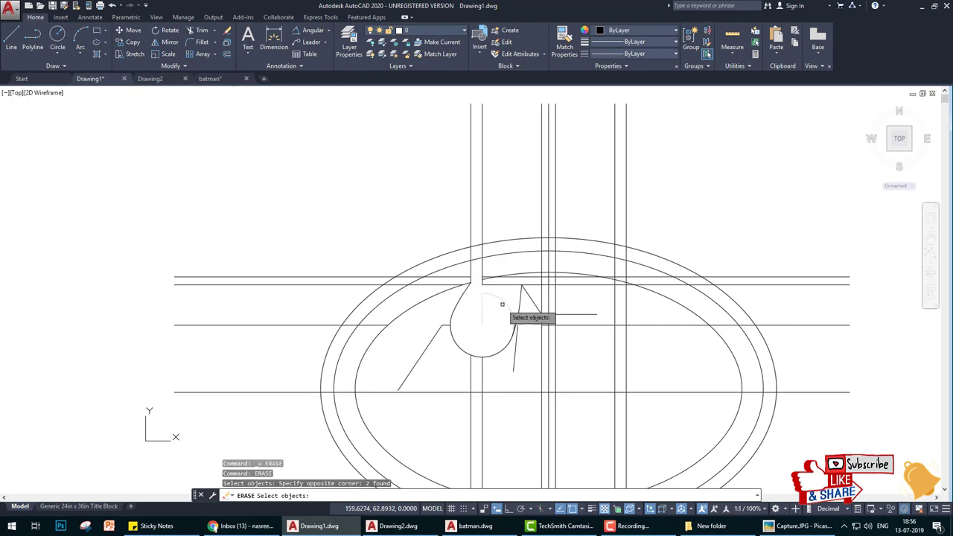
scroll(513, 327, up, 7)
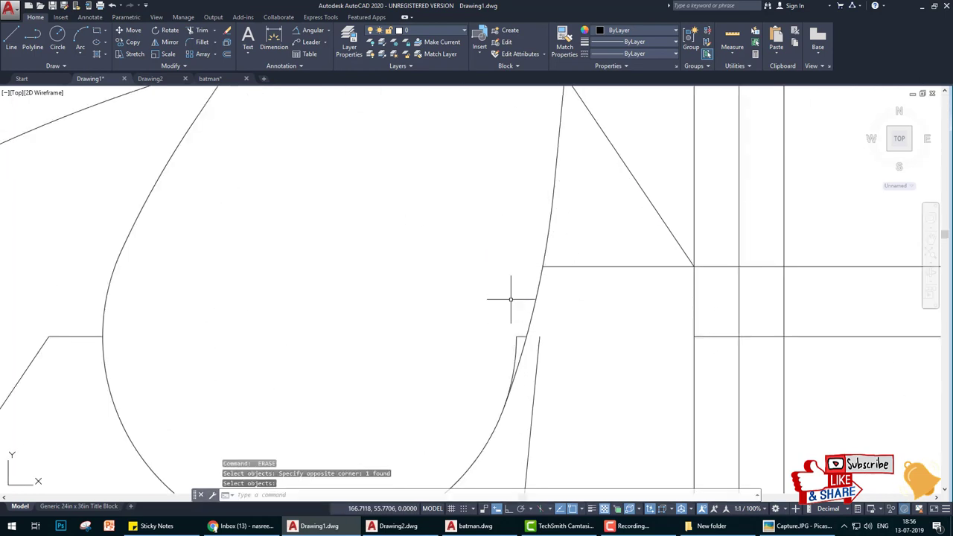
click(570, 413)
click(527, 378)
key(Return)
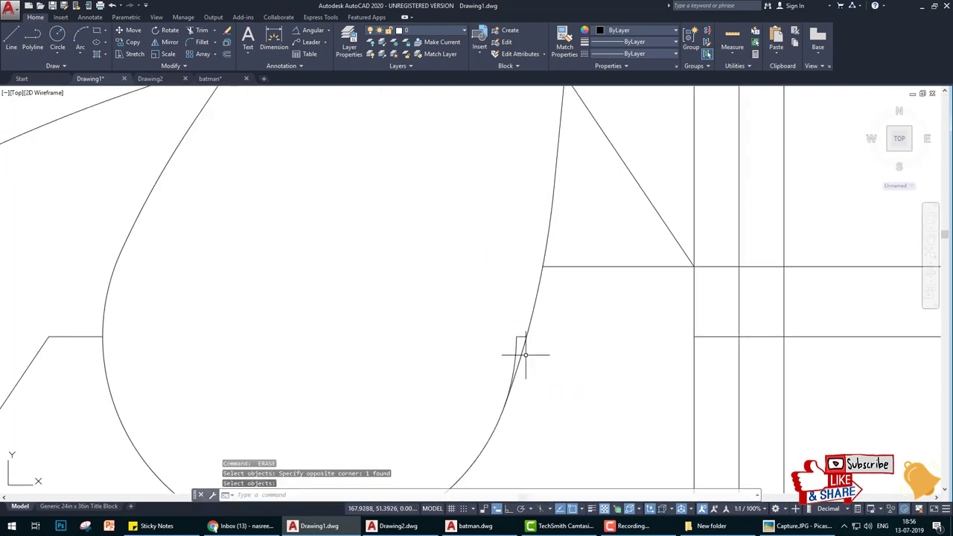
click(520, 345)
click(544, 362)
key(Return)
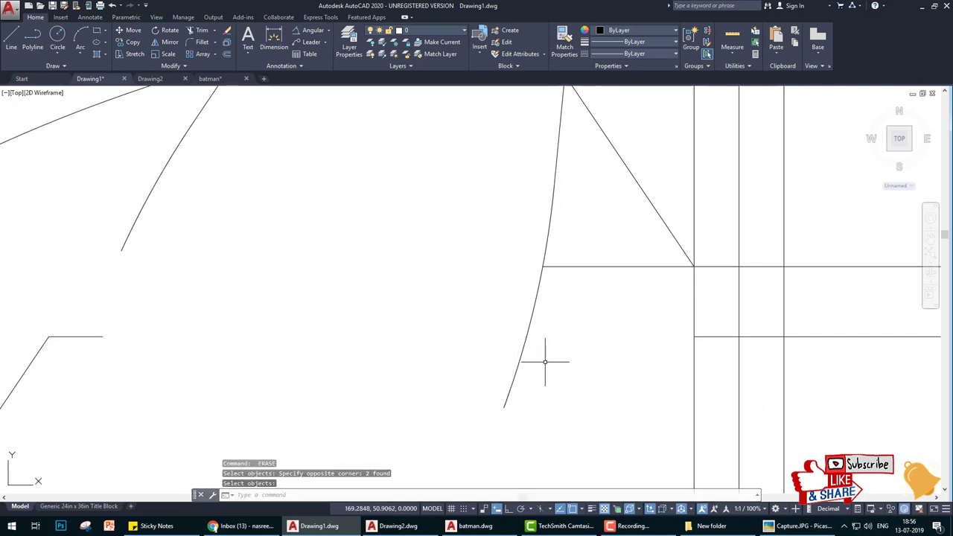
key(ctrl+z)
text(tr)
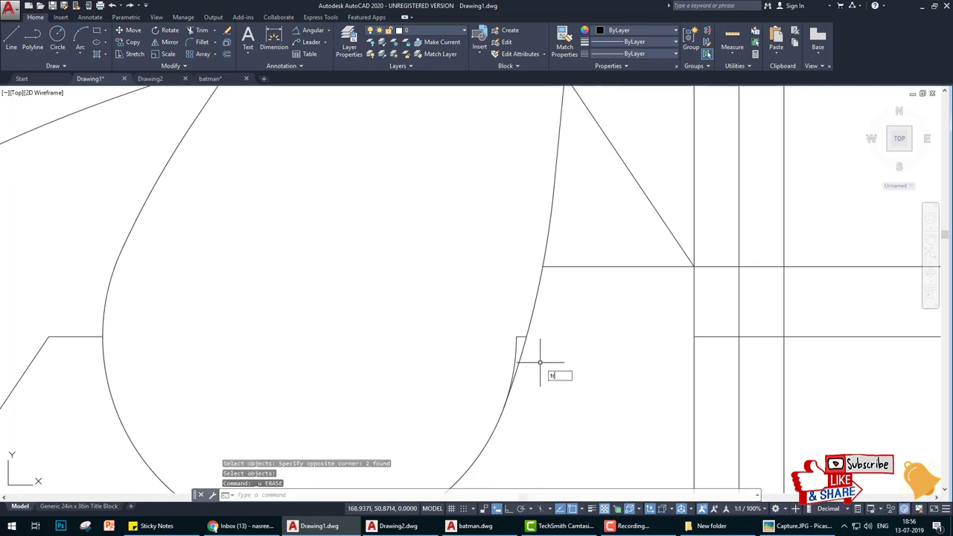
Step: Trim away the small vertical stub and erase the leftover piece beside the curve
key(Return)
key(Return)
click(516, 348)
key(Escape)
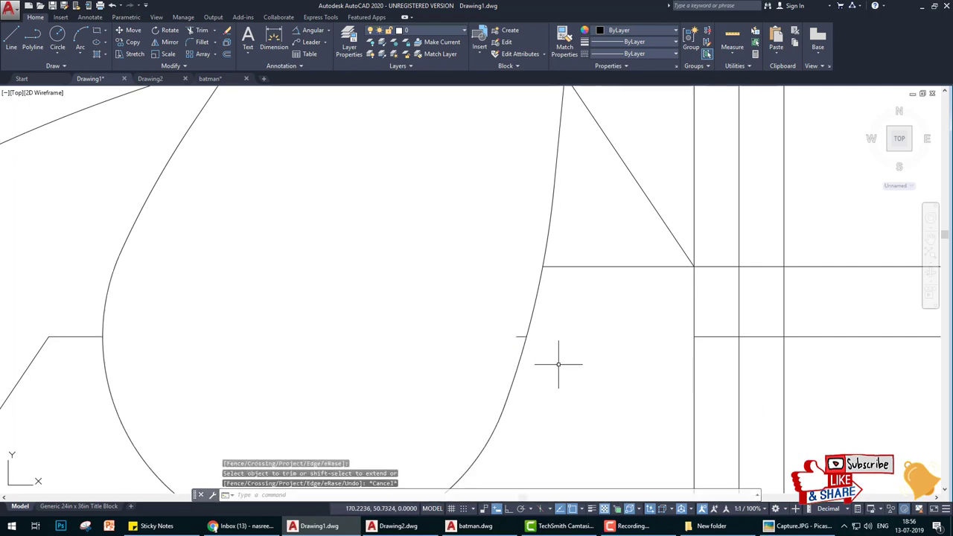
text(e)
key(Return)
click(521, 335)
key(Return)
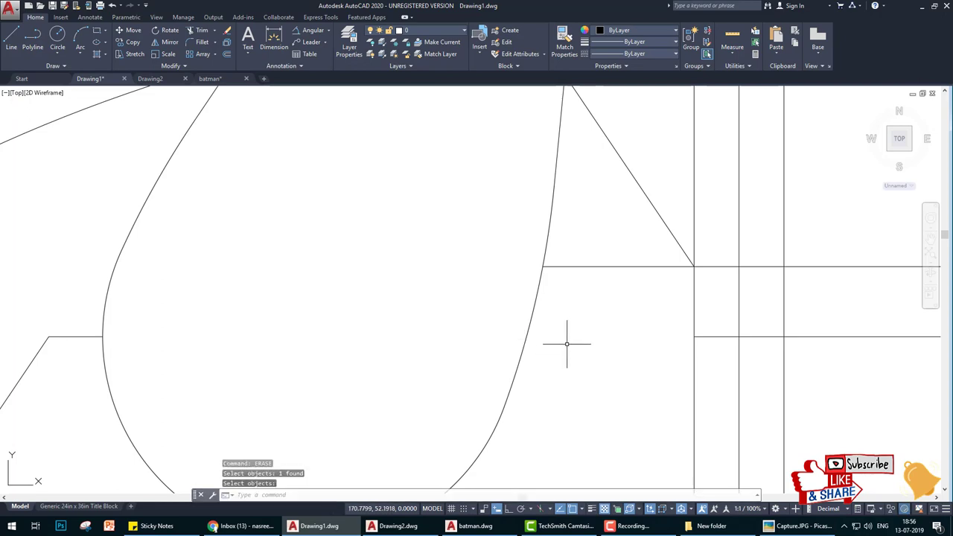
scroll(570, 372, down, 5)
middle_drag(569, 389, 575, 298)
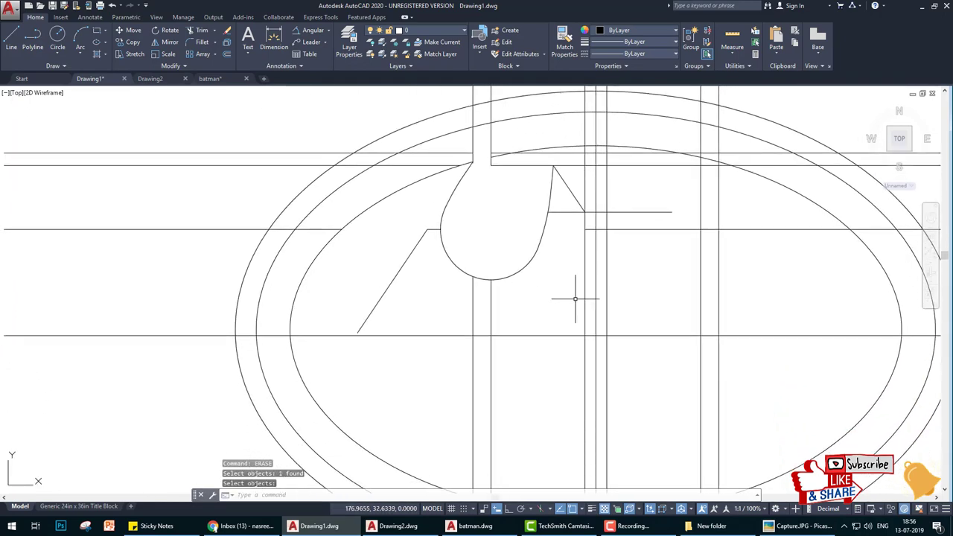
Step: Erase the diagonal line left of the teardrop and the leftover piece near it, then zoom out
key(Return)
click(428, 296)
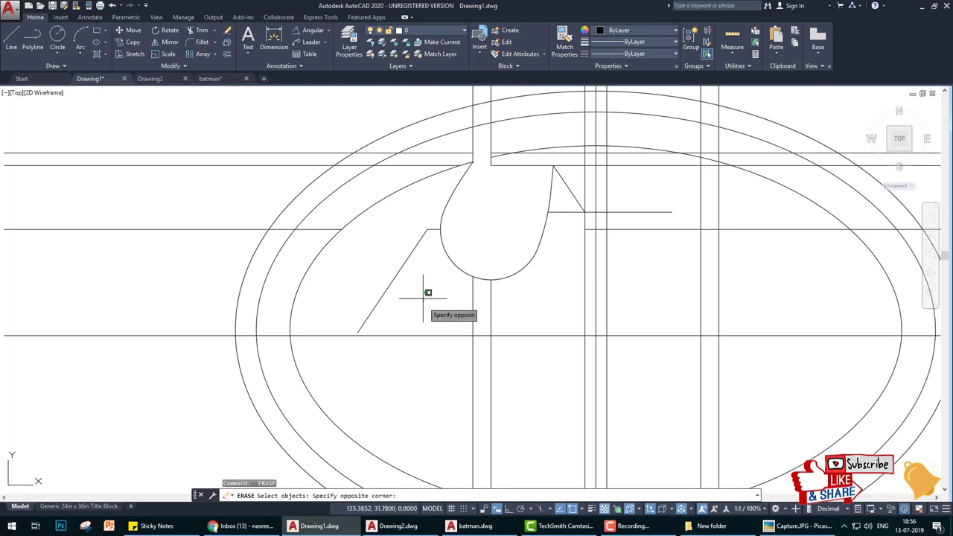
click(396, 244)
key(Return)
click(431, 249)
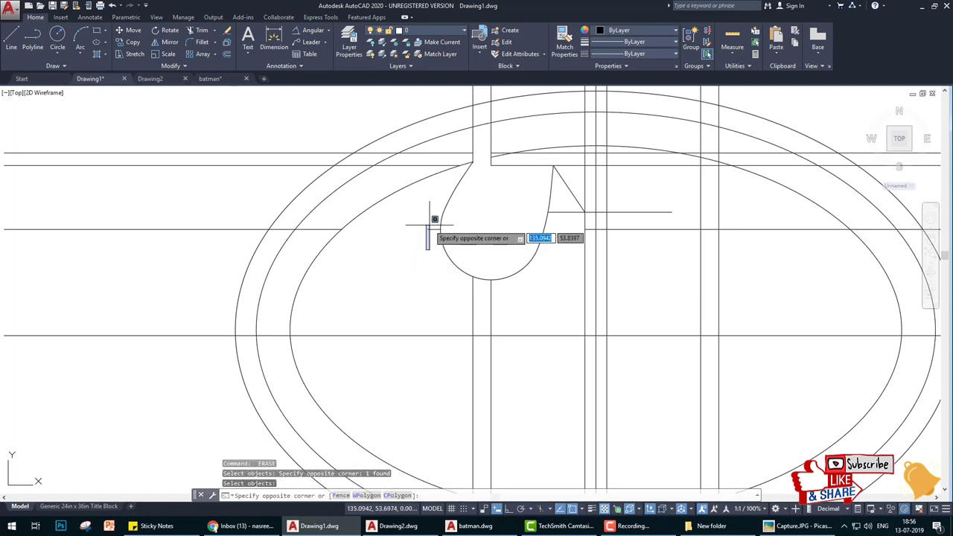
click(435, 227)
key(Return)
scroll(487, 290, down, 6)
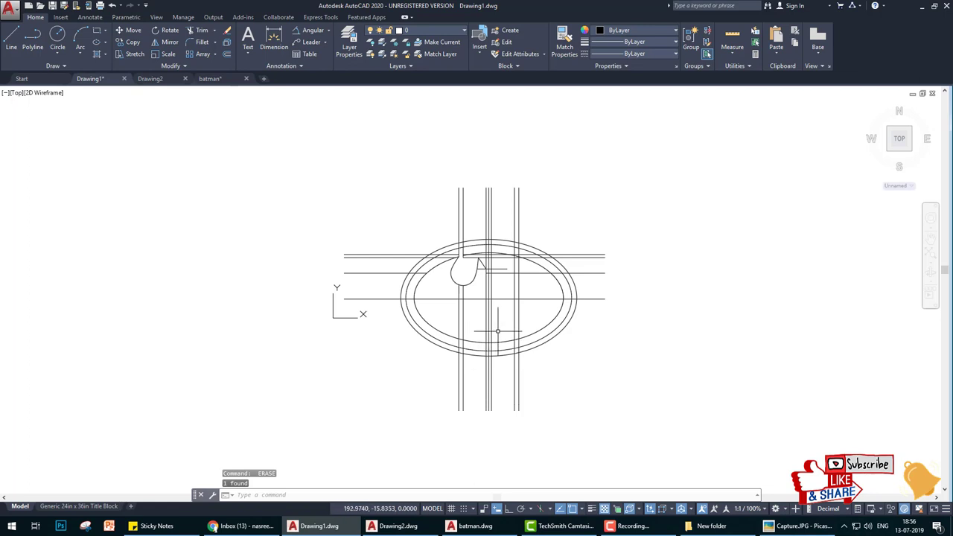
scroll(476, 357, up, 1)
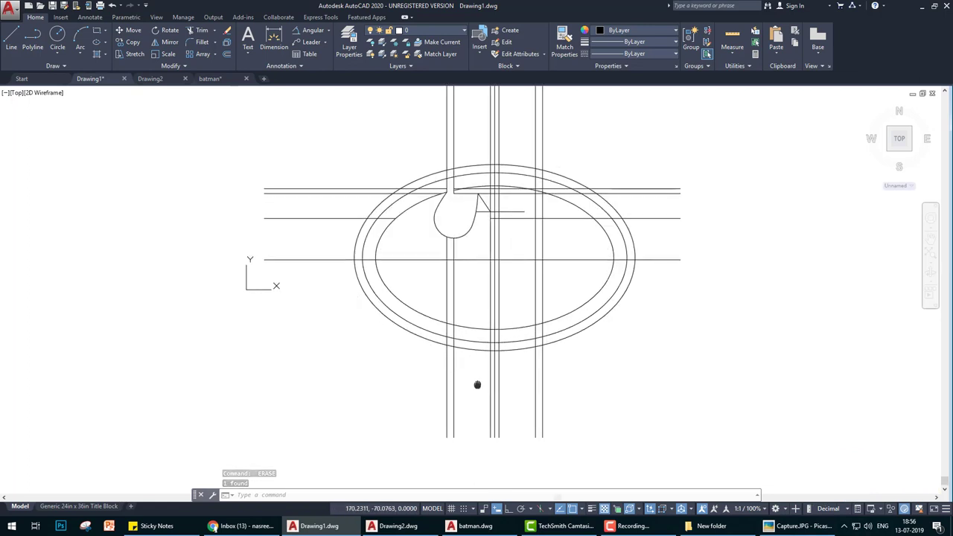
scroll(474, 343, up, 1)
Step: Check the reference image, then draw a 111-unit line rising up-left from the inner ellipse's bottom
click(800, 526)
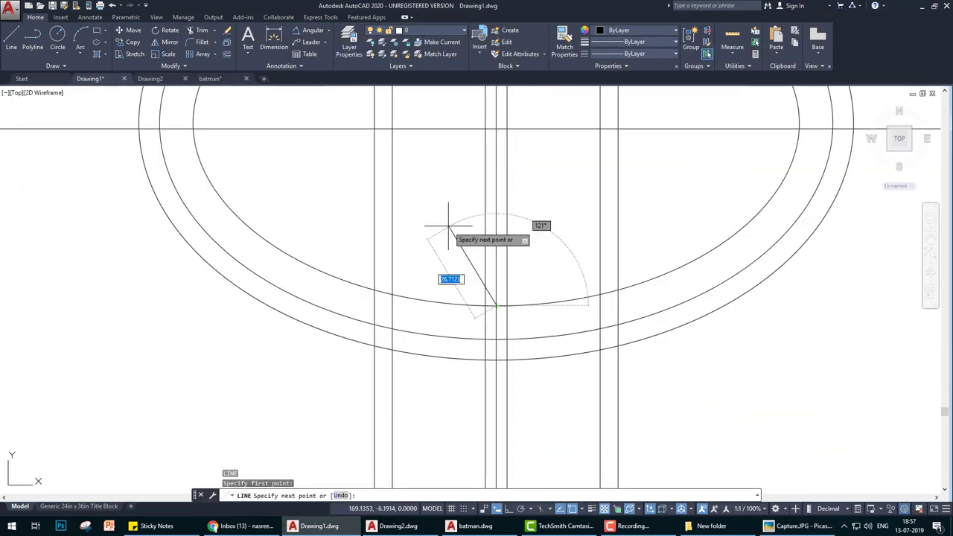
middle_drag(448, 225, 462, 301)
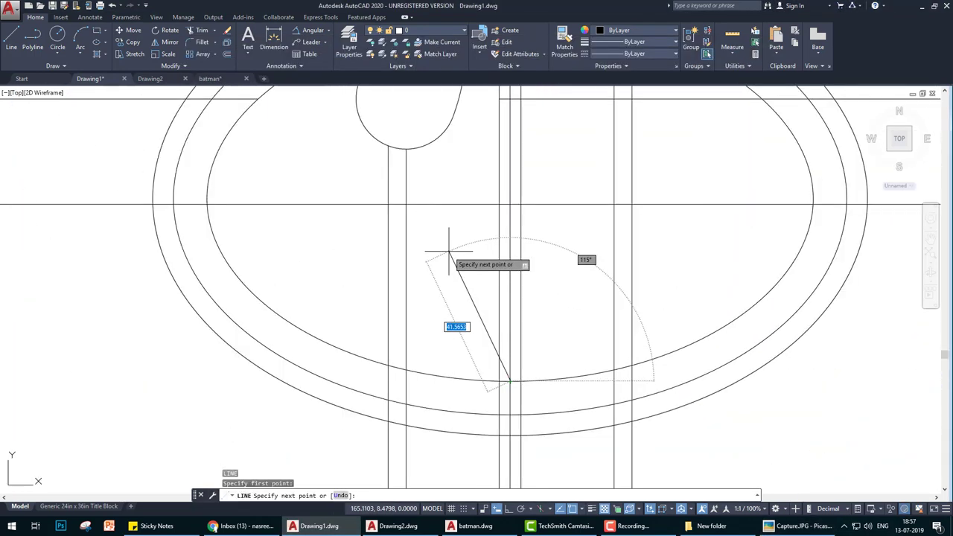
text(111)
key(Return)
key(Return)
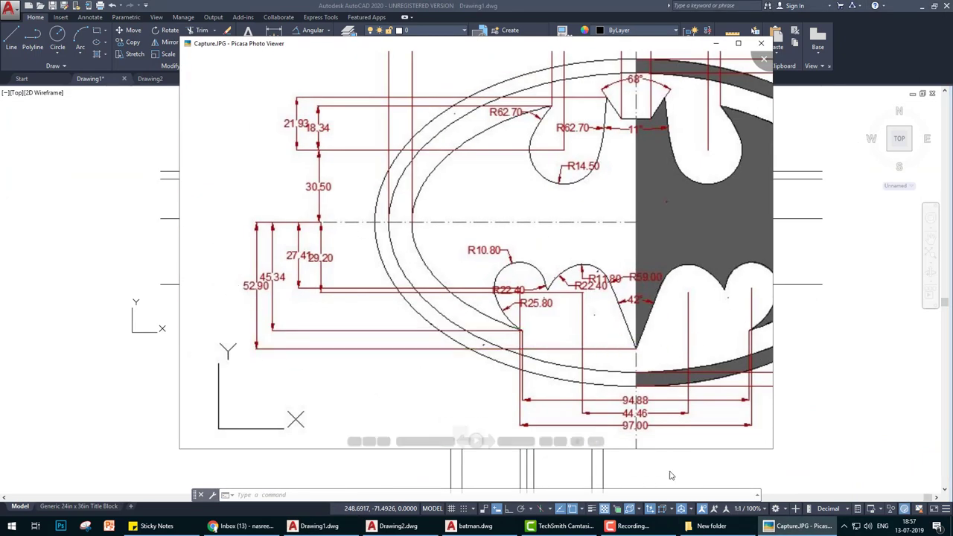
Step: Offset the horizontal centre line 52.90 units downward
key(alt+Tab)
text(o)
key(Return)
text(52.90)
key(Return)
click(266, 283)
click(266, 335)
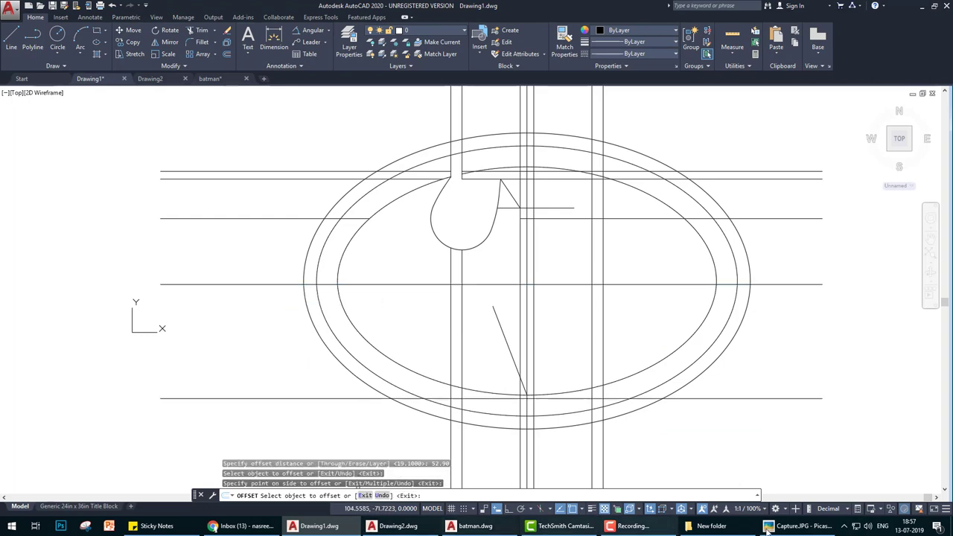
Step: Add another copy of the horizontal centre line offset 45.34 units below it
key(alt+Tab)
key(alt+Tab)
key(Return)
key(Return)
text(45.34)
key(Return)
click(263, 283)
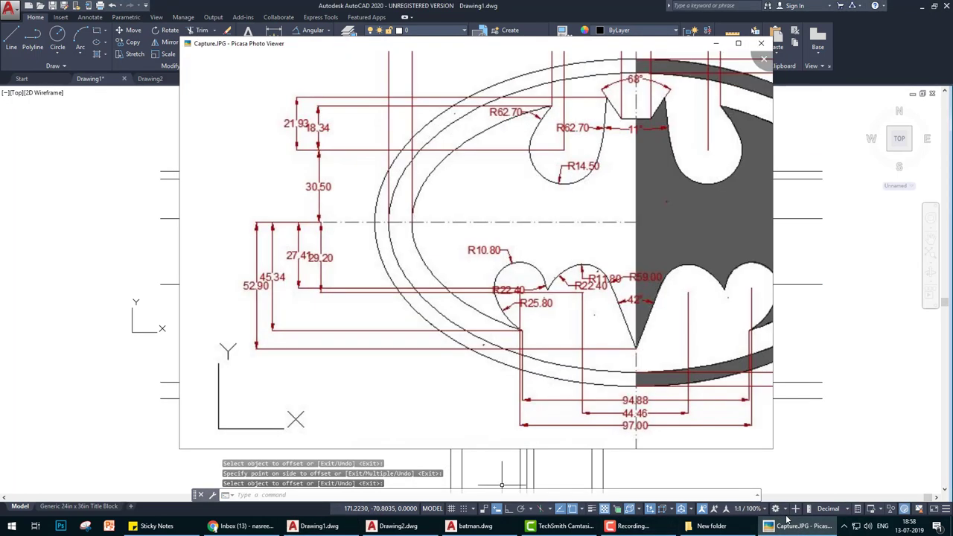
click(424, 384)
key(Return)
key(Return)
key(Return)
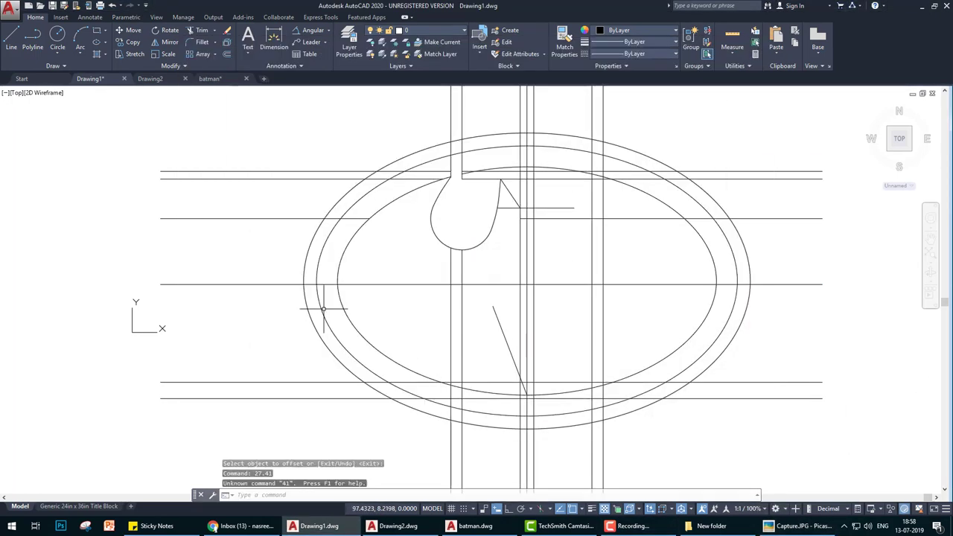
Step: Add centre-line offsets of 27.41 and 29.2 units below the centre line
key(Return)
key(Return)
text(27.41)
key(Return)
click(265, 283)
click(286, 325)
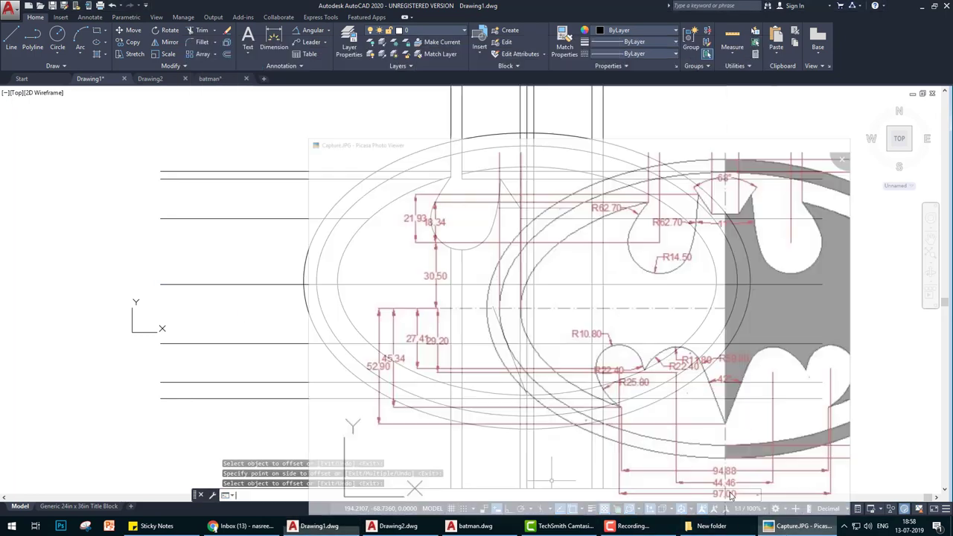
text(29.2)
key(Return)
click(285, 284)
click(553, 458)
Step: Offset vertical construction lines 22.2 units to both sides, checking the reference image
key(alt+Tab)
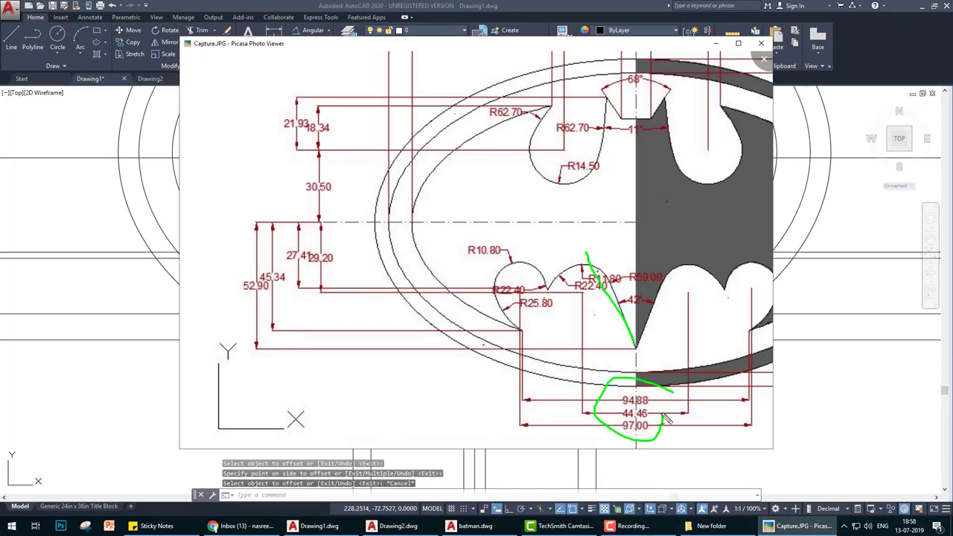
key(Escape)
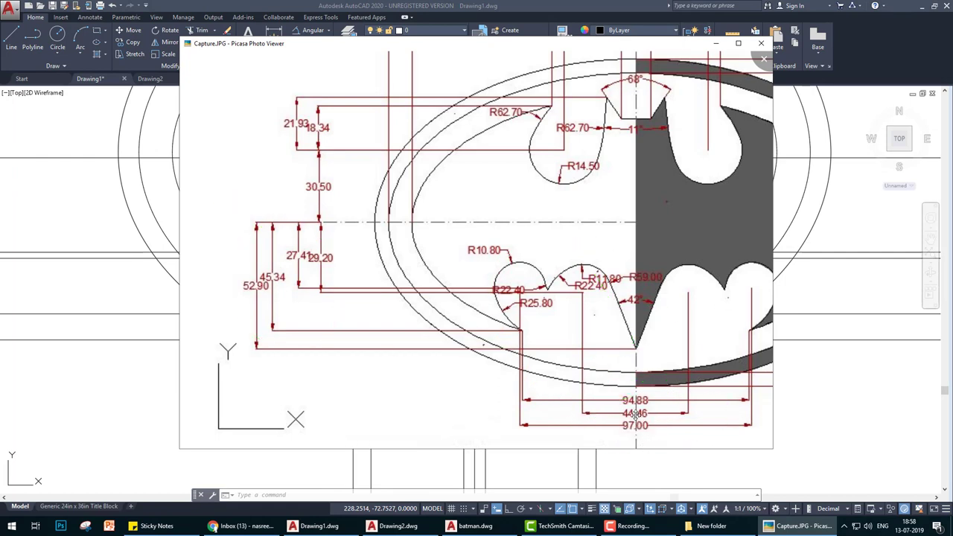
key(alt+Tab)
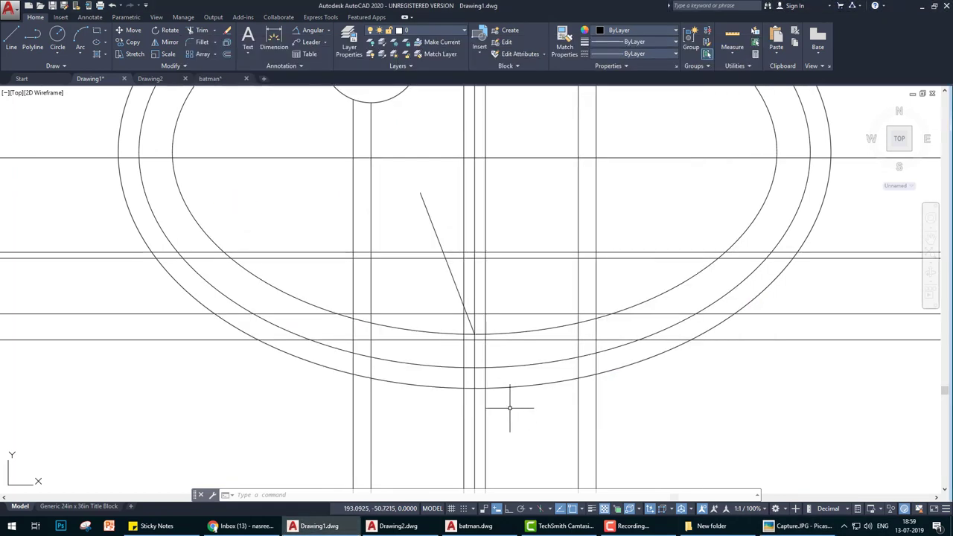
click(780, 530)
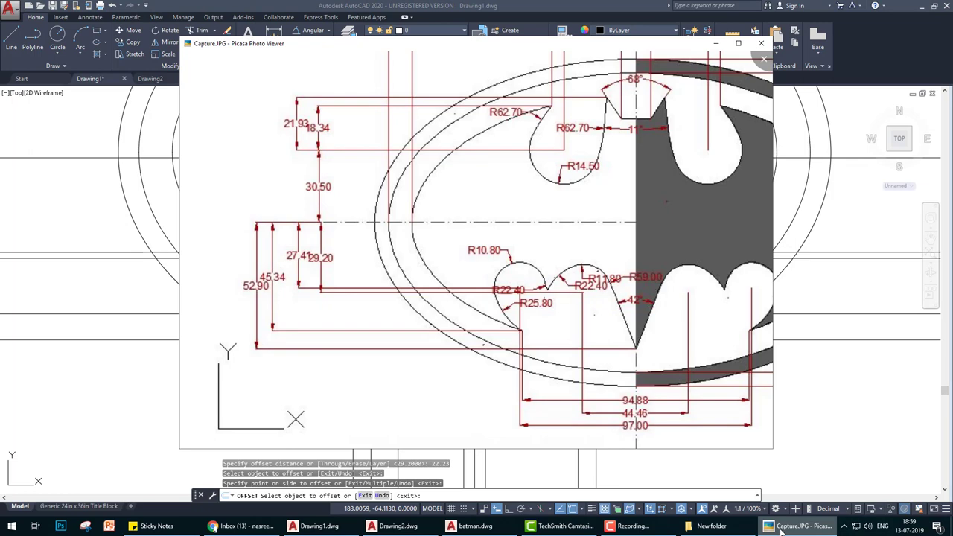
click(780, 530)
click(536, 402)
click(472, 379)
key(alt+Tab)
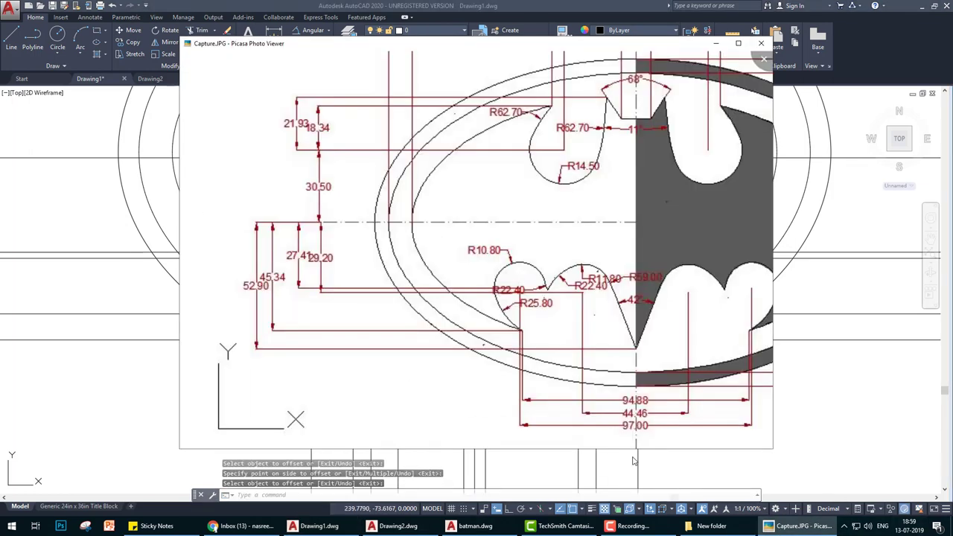
key(alt+Tab)
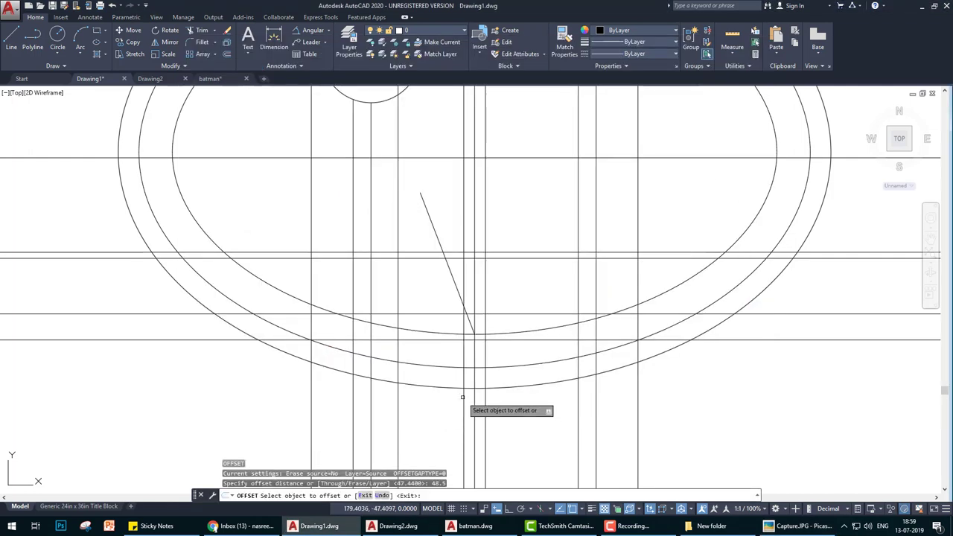
click(474, 404)
click(508, 406)
key(Escape)
key(alt+Tab)
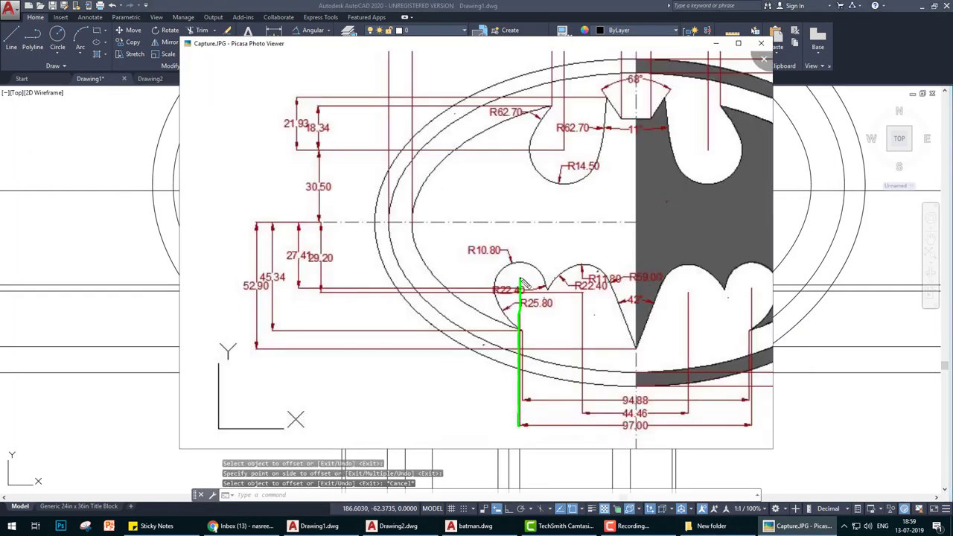
key(alt+Tab)
Step: Draw a radius-10.8 circle for the first small lower lobe
scroll(446, 365, down, 4)
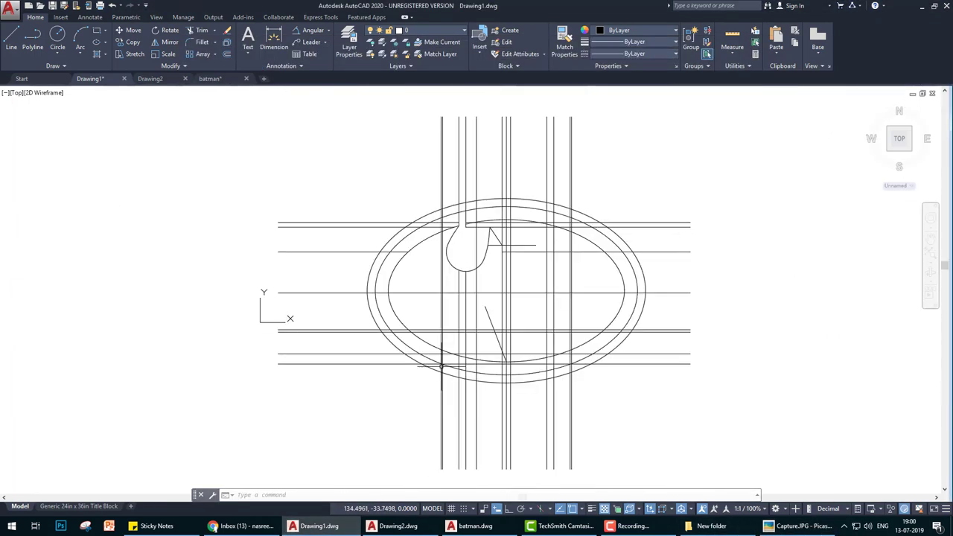
key(alt+Tab)
Step: Draw a radius-11.8 circle for the second small lower lobe
key(alt+Tab)
scroll(481, 361, up, 4)
text(c)
key(Return)
click(436, 317)
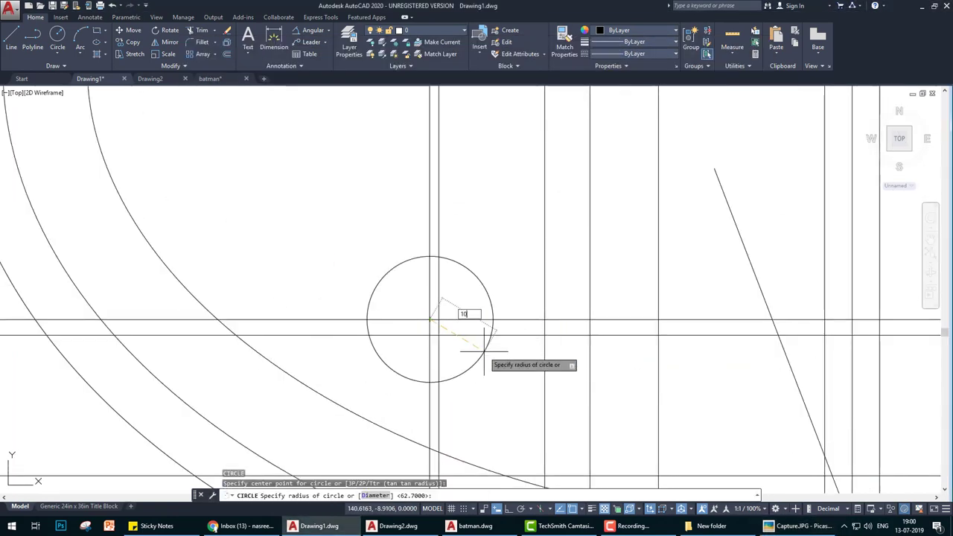
text(10.8)
key(Return)
key(alt+Tab)
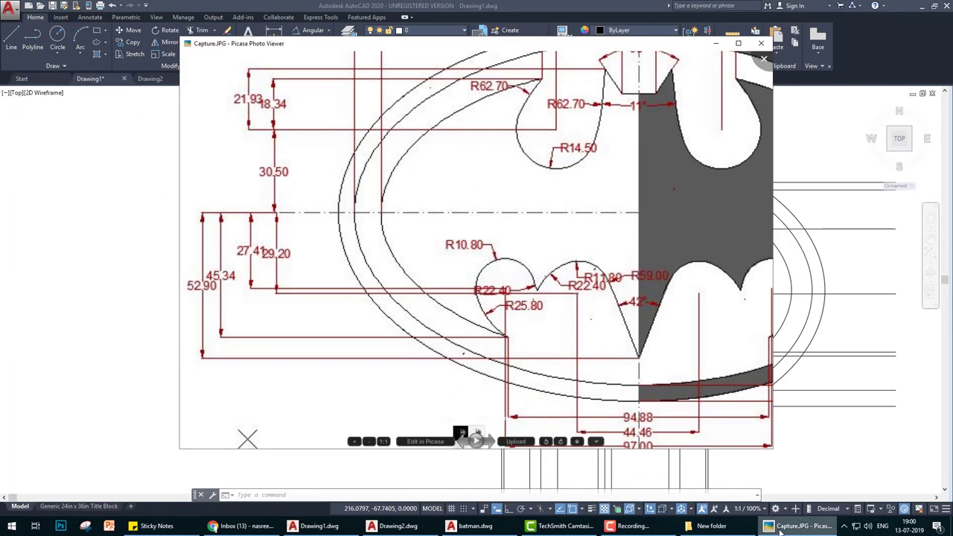
key(alt+Tab)
key(alt+Tab)
key(alt+Tab)
key(Return)
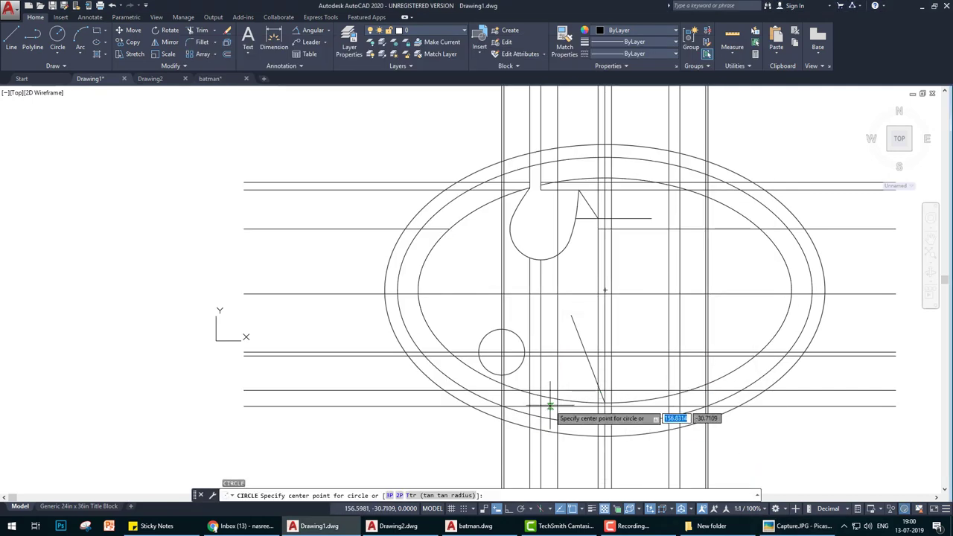
click(549, 342)
text(11.8)
key(Return)
scroll(617, 390, up, 2)
key(alt+Tab)
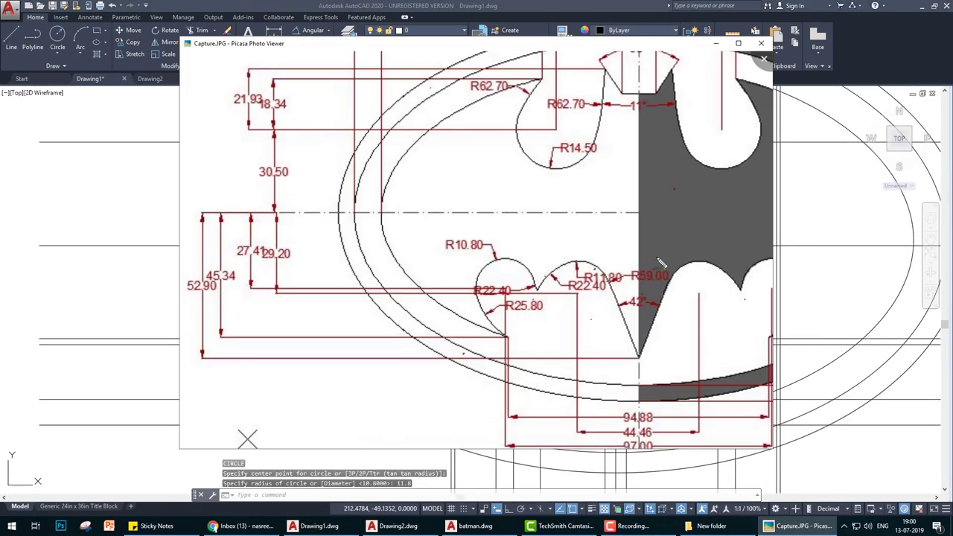
Step: Draw a radius-59 Ttr circle tangent to two picked curves
key(alt+Tab)
key(Return)
key(t)
key(Return)
click(588, 355)
click(605, 304)
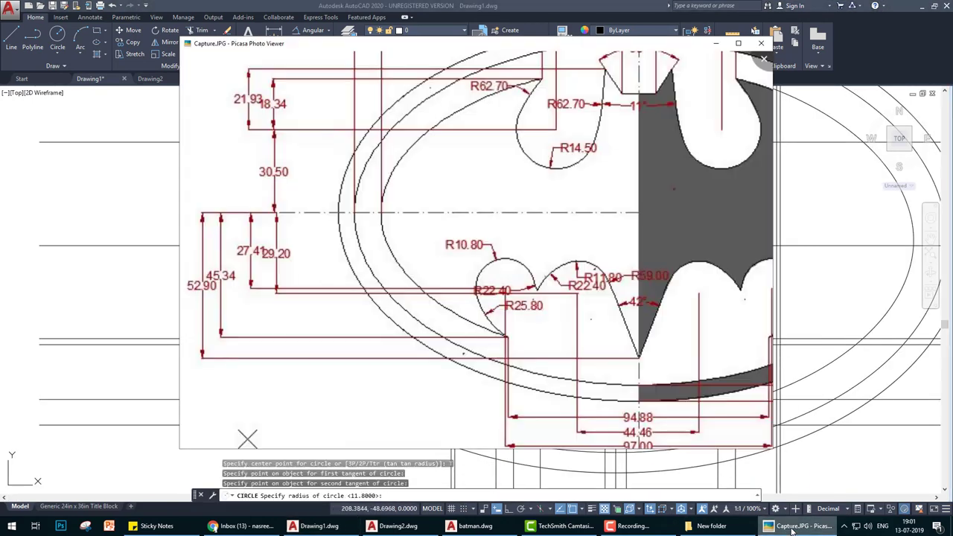
key(alt+Tab)
key(alt+Tab)
text(59)
key(Return)
Step: Abandon the trim and erase the unwanted trial circle
scroll(553, 299, up, 3)
text(tr)
key(Return)
scroll(578, 393, up, 3)
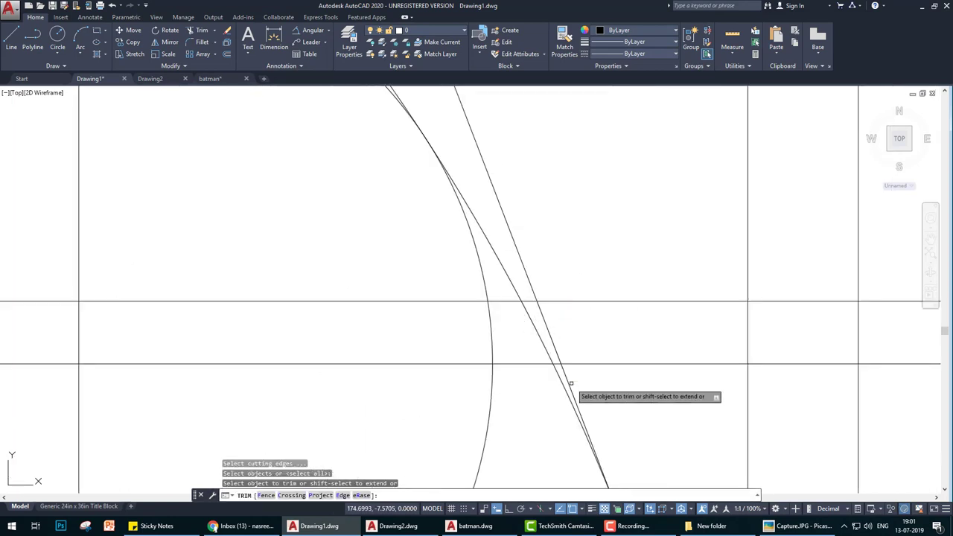
scroll(627, 386, down, 2)
key(Escape)
text(e)
key(Return)
click(435, 429)
scroll(462, 409, down, 2)
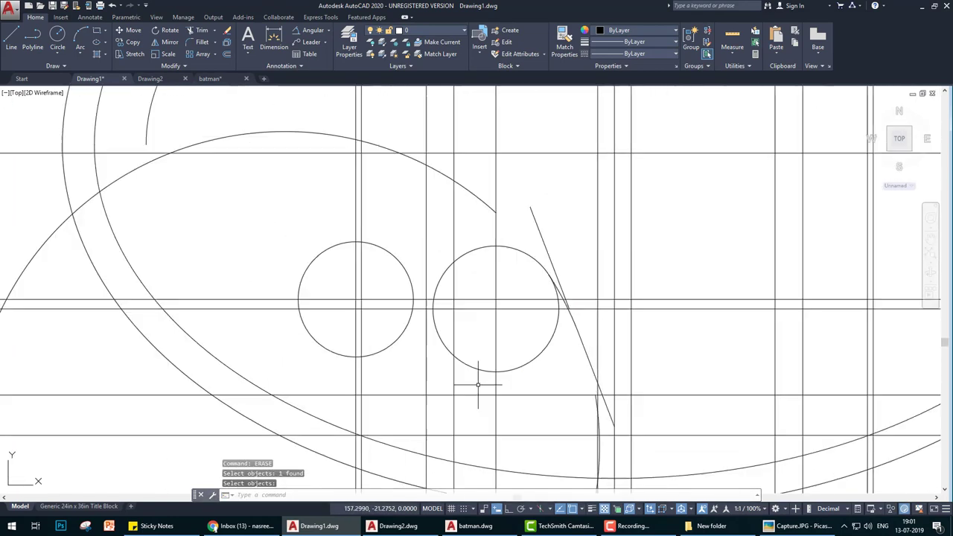
key(alt+Tab)
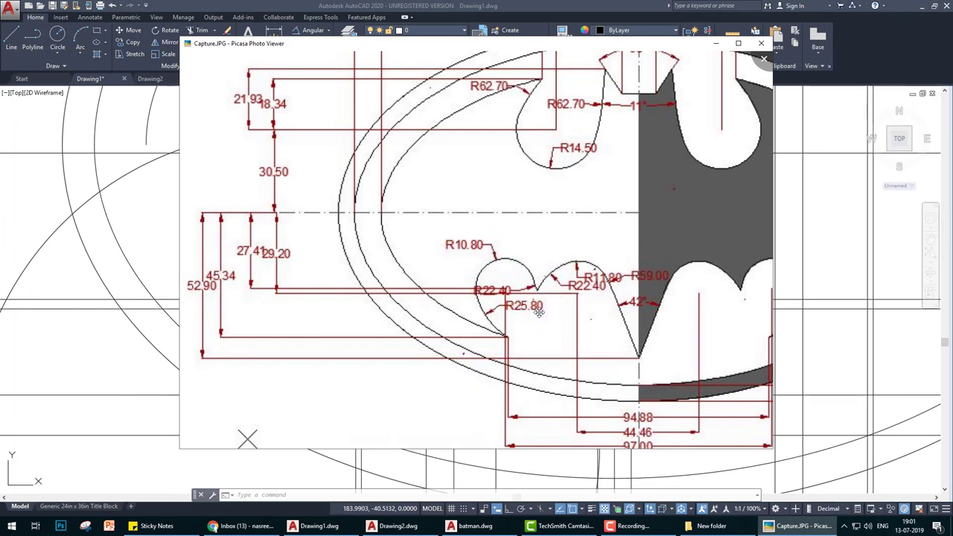
click(313, 526)
Step: Draw trial Ttr circles of radius 22 and 22.4 between the small circles
text(c)
key(Return)
key(t)
key(Return)
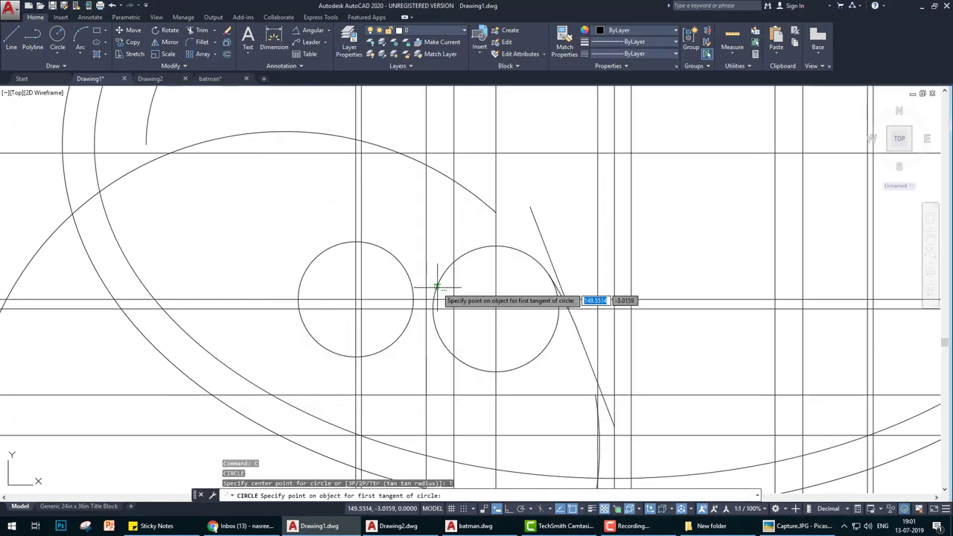
click(436, 281)
click(467, 318)
text(22)
key(Return)
key(Return)
key(t)
key(Return)
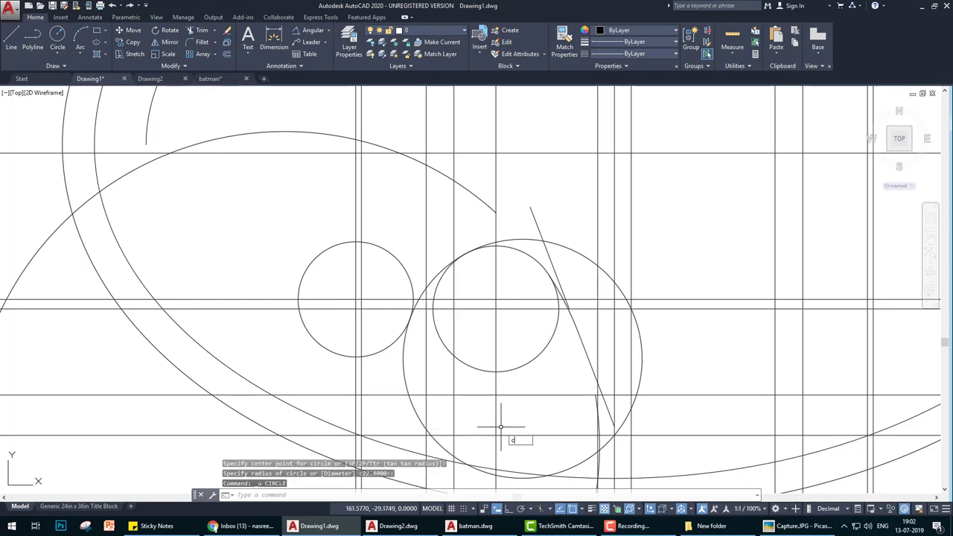
click(504, 425)
click(412, 285)
Step: Trim overlapping arcs between the circles and compare the result with the reference image
key(Return)
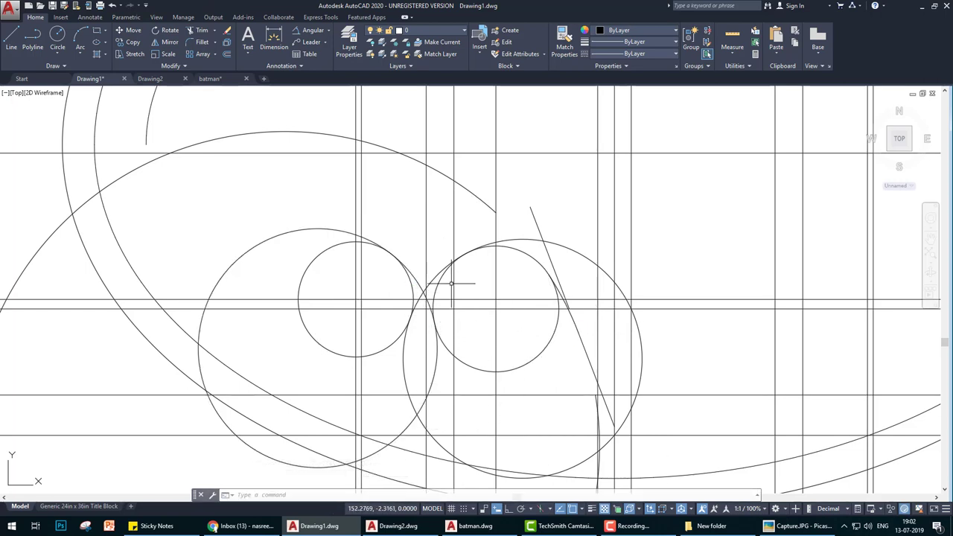
scroll(452, 276, up, 2)
text(tr)
key(Return)
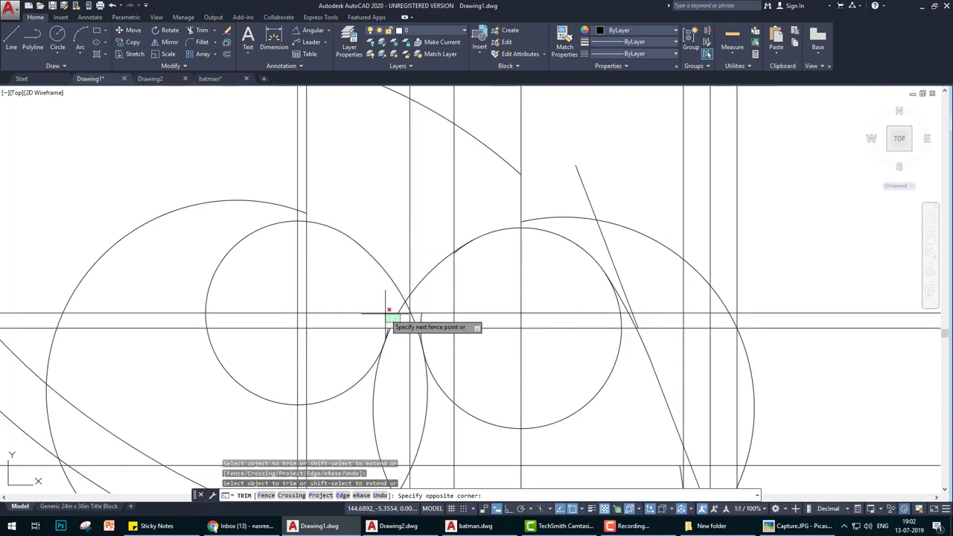
click(389, 319)
scroll(489, 375, down, 2)
key(alt+Tab)
key(alt+Tab)
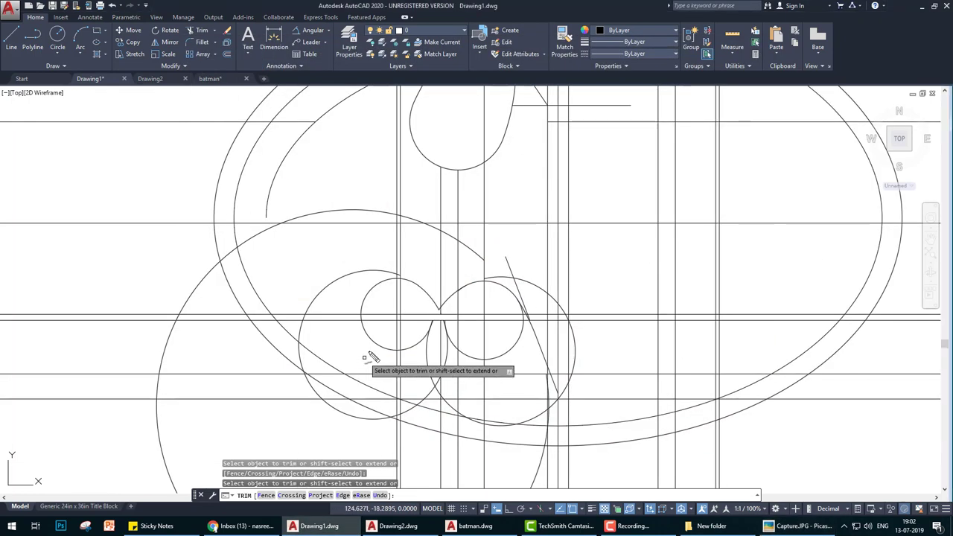
key(Escape)
key(alt+Tab)
drag(531, 320, 504, 286)
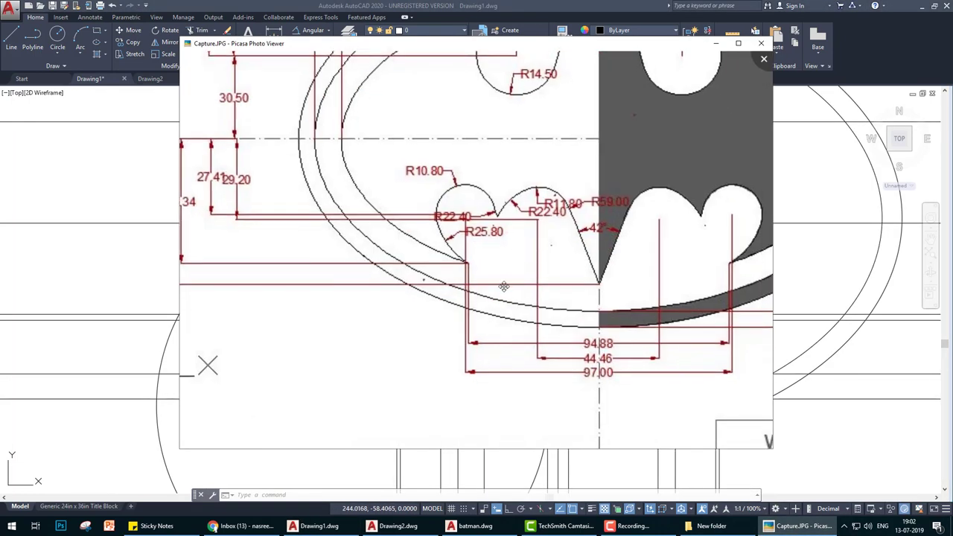
key(alt+Tab)
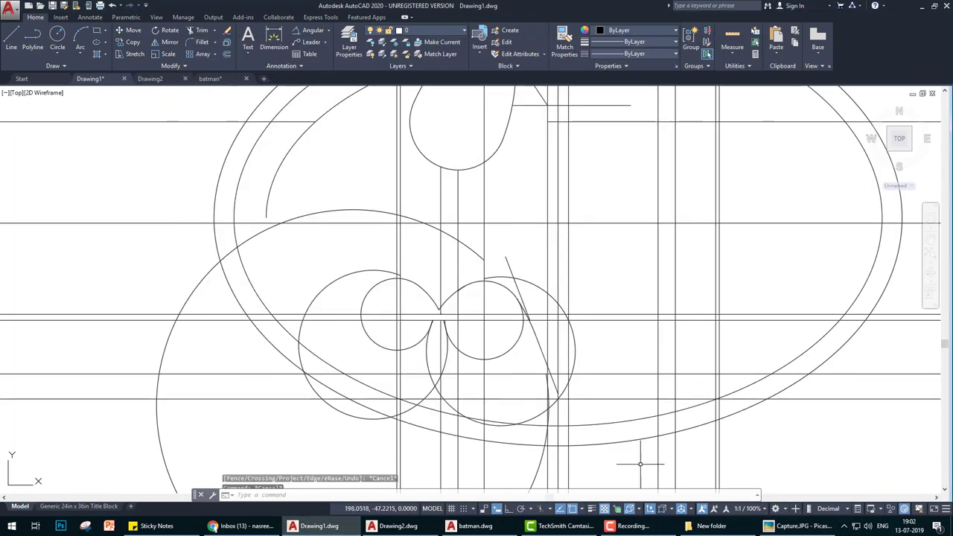
key(alt+Tab)
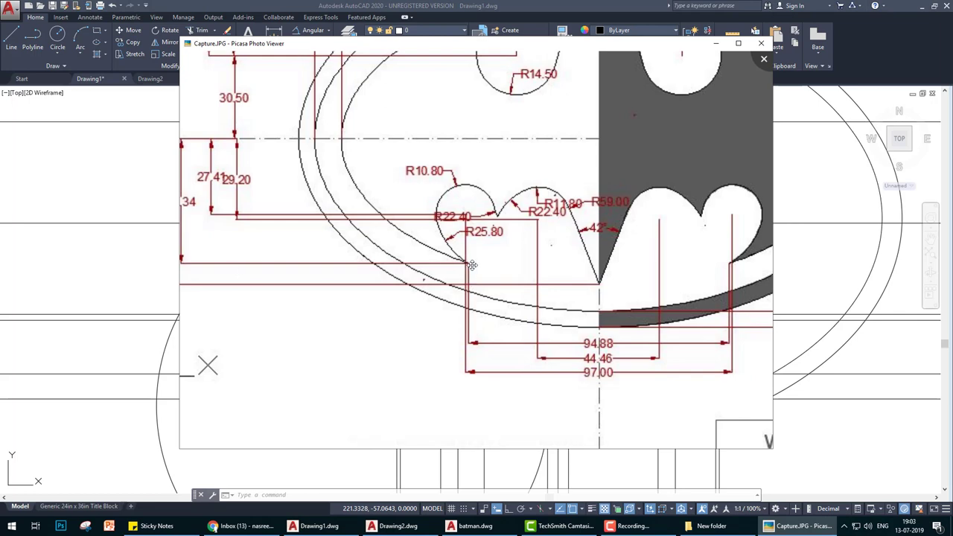
key(alt+Tab)
key(alt+Tab)
key(alt+Tab)
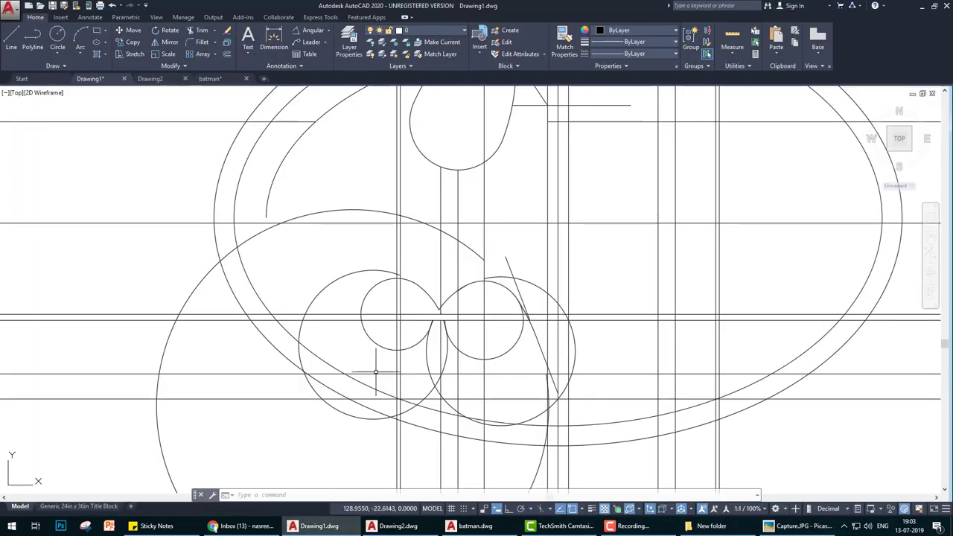
scroll(432, 367, down, 2)
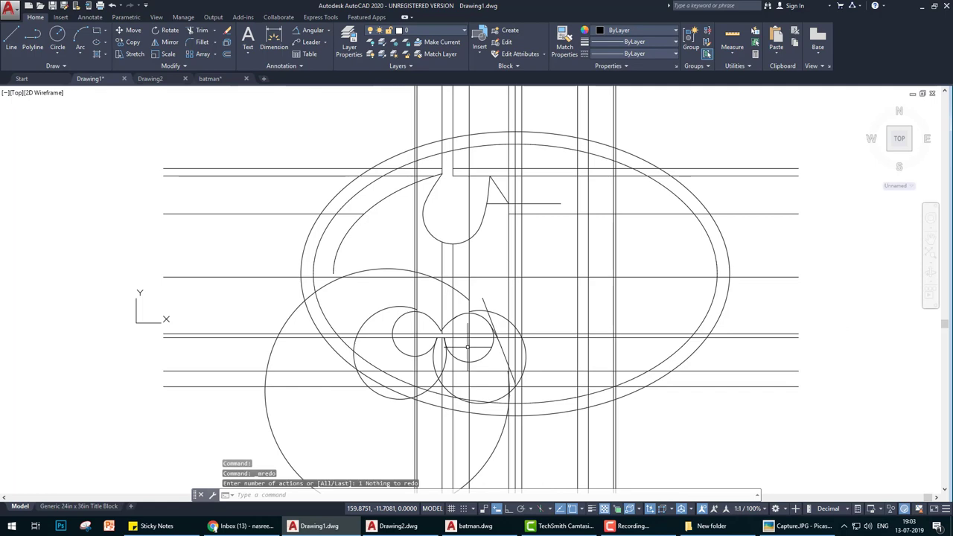
Step: Undo the trims and the large trial circles
key(ctrl+z)
key(ctrl+z)
key(ctrl+z)
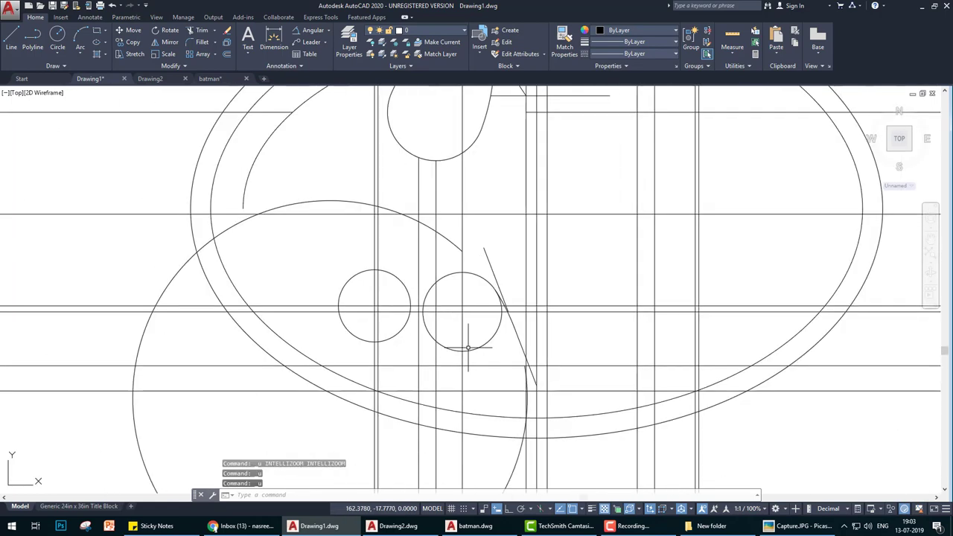
key(ctrl+z)
scroll(467, 347, up, 2)
scroll(467, 347, up, 2)
text(c)
key(Return)
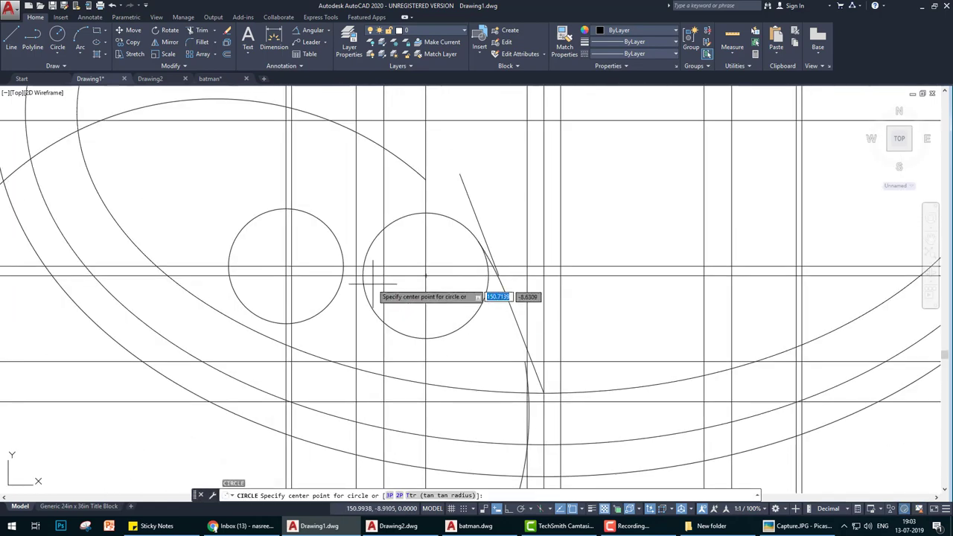
click(363, 282)
key(Escape)
Step: Draw two radius-22.4 Ttr circles tangent to both small lobe circles
key(space)
text(t)
click(376, 276)
click(346, 266)
key(Return)
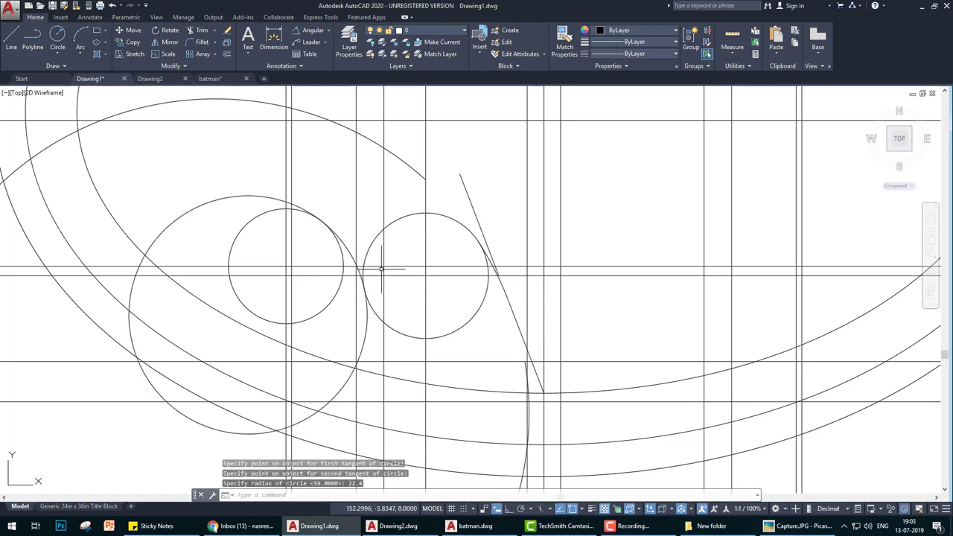
key(space)
text(t)
key(Return)
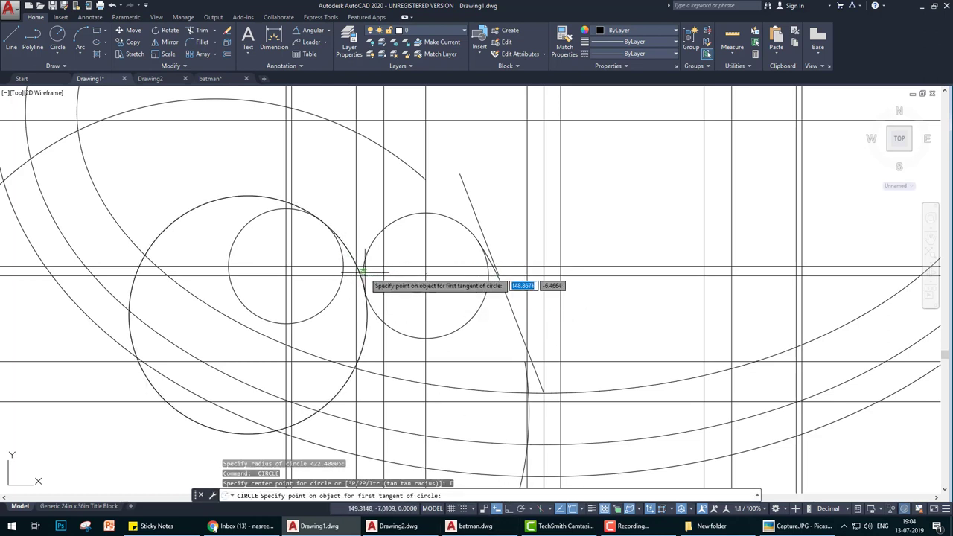
click(365, 271)
click(338, 287)
key(Return)
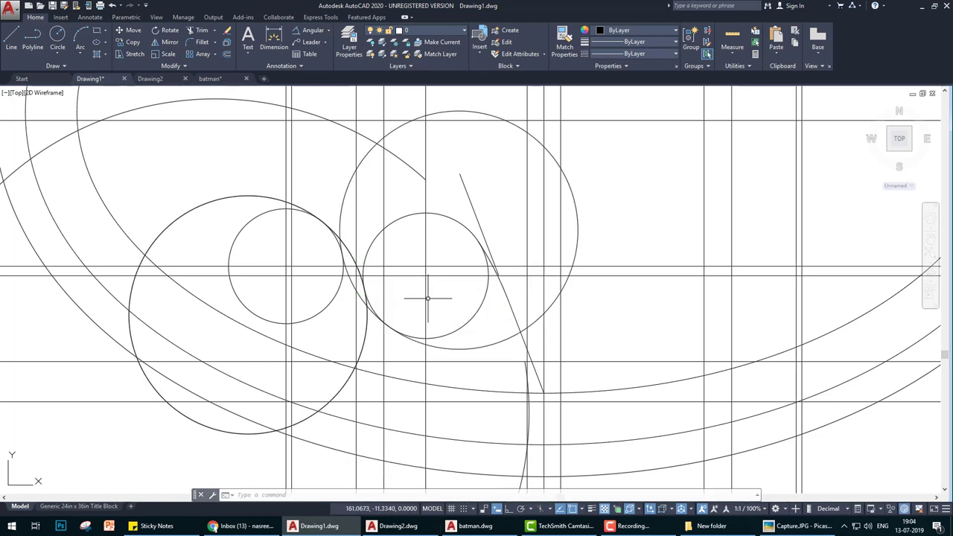
Step: Erase the two misplaced large circles
click(405, 130)
key(Return)
key(space)
click(362, 326)
key(Return)
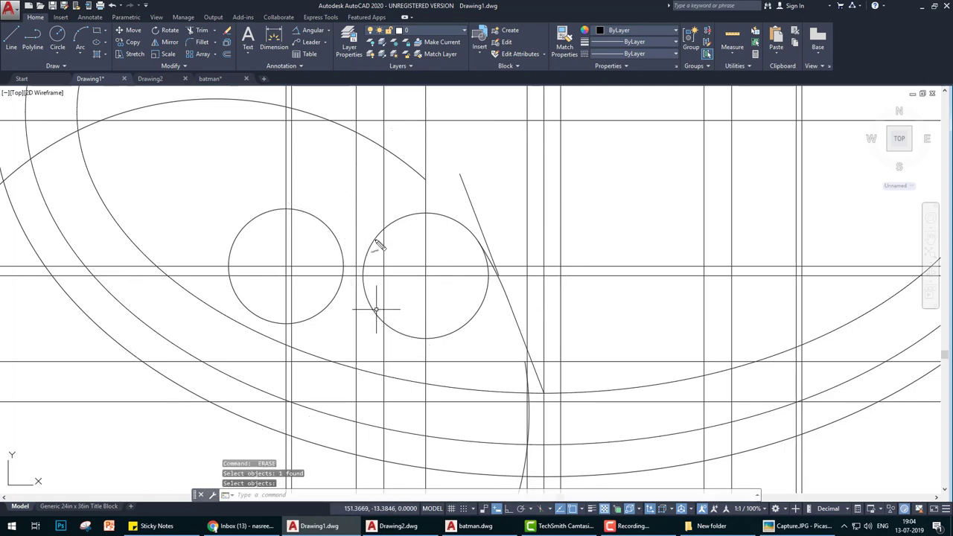
Step: Redraw a radius-22.4 Ttr circle tangent to both small circles
key(Return)
text(c)
key(Return)
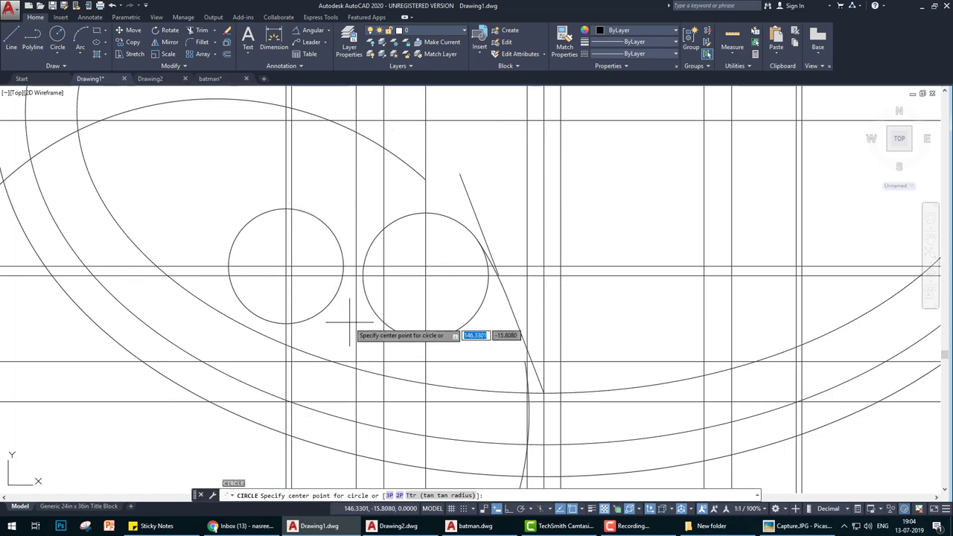
text(t)
key(Return)
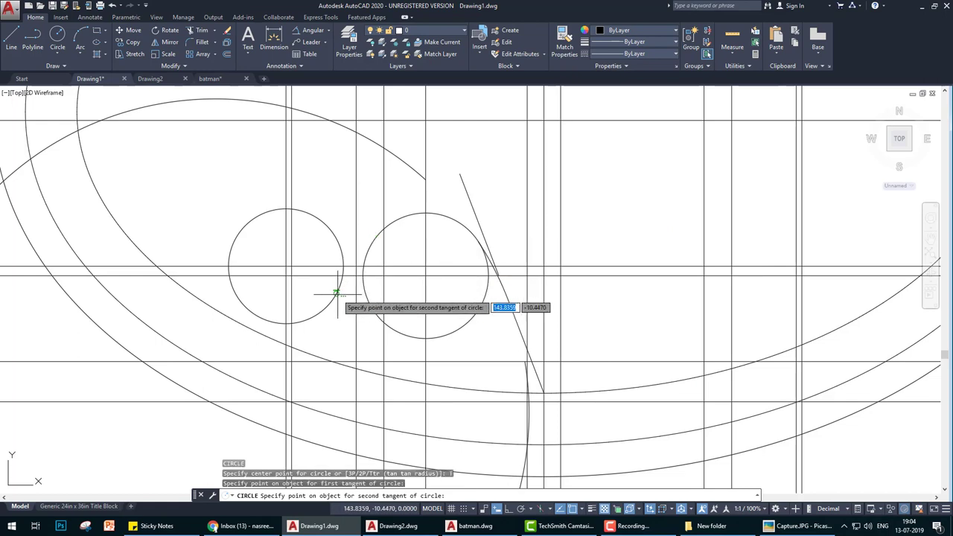
click(339, 292)
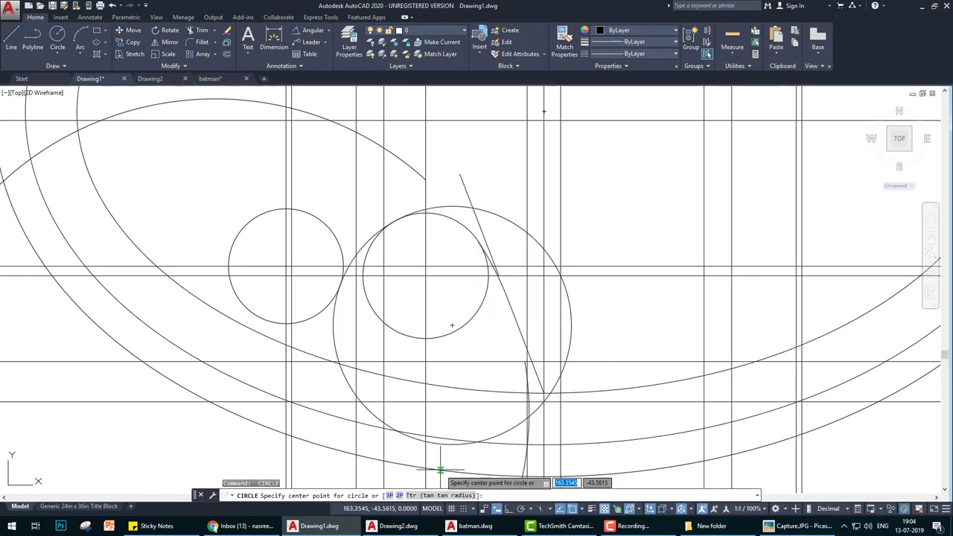
click(349, 307)
key(Return)
Step: Toggle the reference image and begin a line in the drawing
click(769, 525)
click(769, 525)
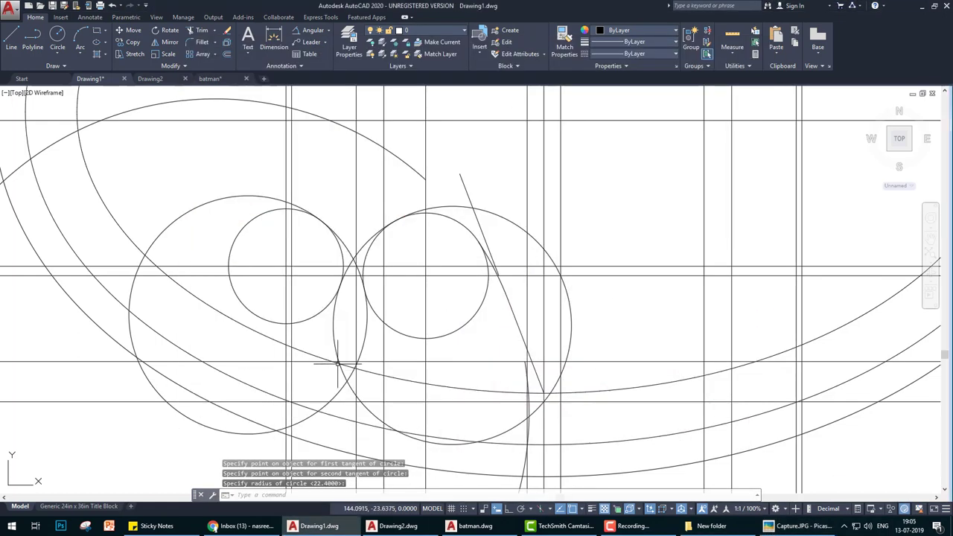
scroll(330, 363, up, 3)
text(l)
key(Return)
click(327, 361)
Step: Reopen the full reference image from its folder and review the drawing
click(798, 525)
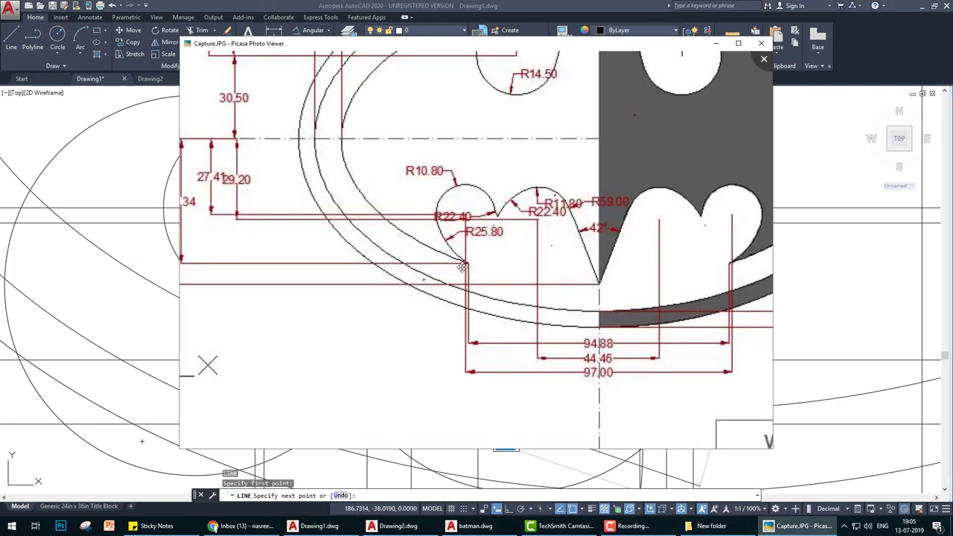
key(Escape)
key(Escape)
click(711, 526)
key(Return)
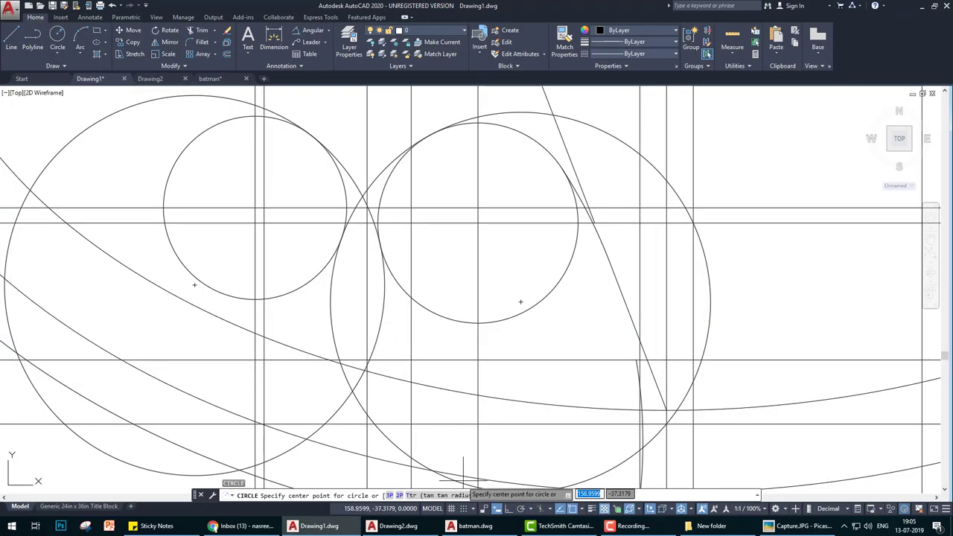
click(222, 268)
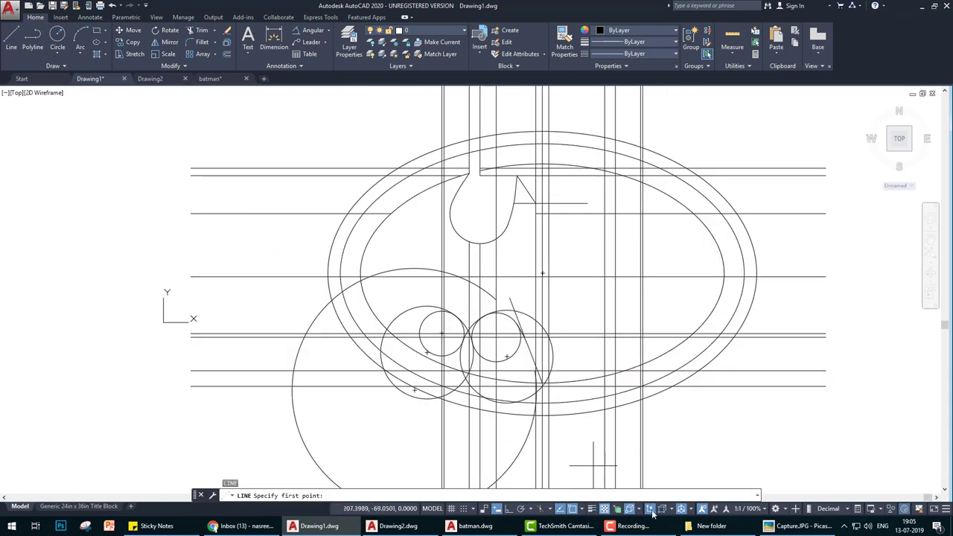
click(793, 526)
click(793, 525)
scroll(438, 322, up, 3)
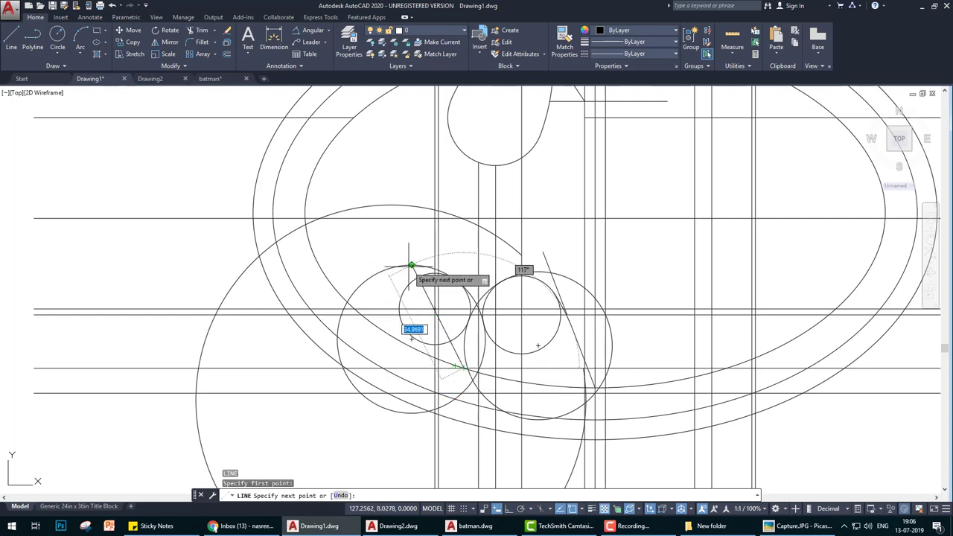
scroll(413, 339, up, 4)
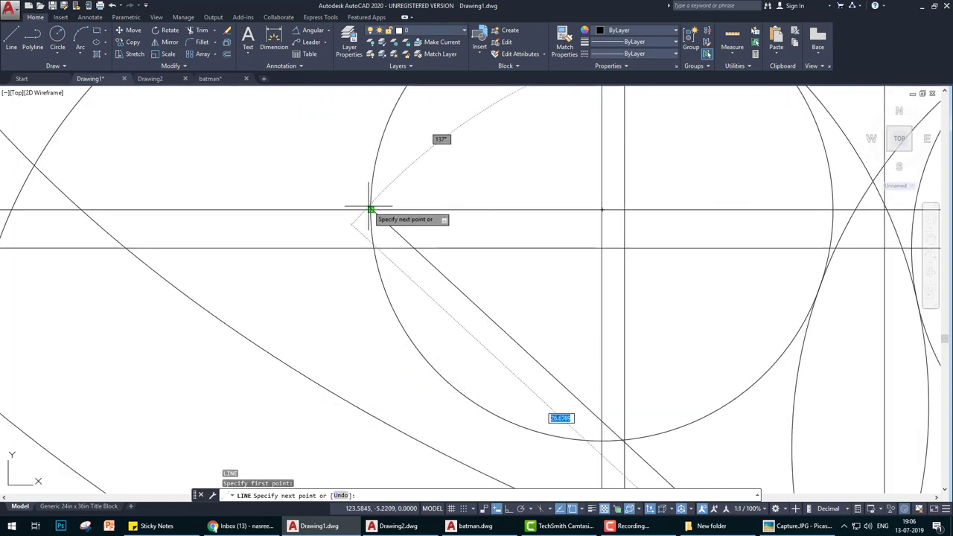
scroll(370, 210, down, 2)
scroll(366, 340, down, 4)
Step: Cancel the unfinished line and switch to the batman.dwg reference drawing
key(Escape)
click(651, 525)
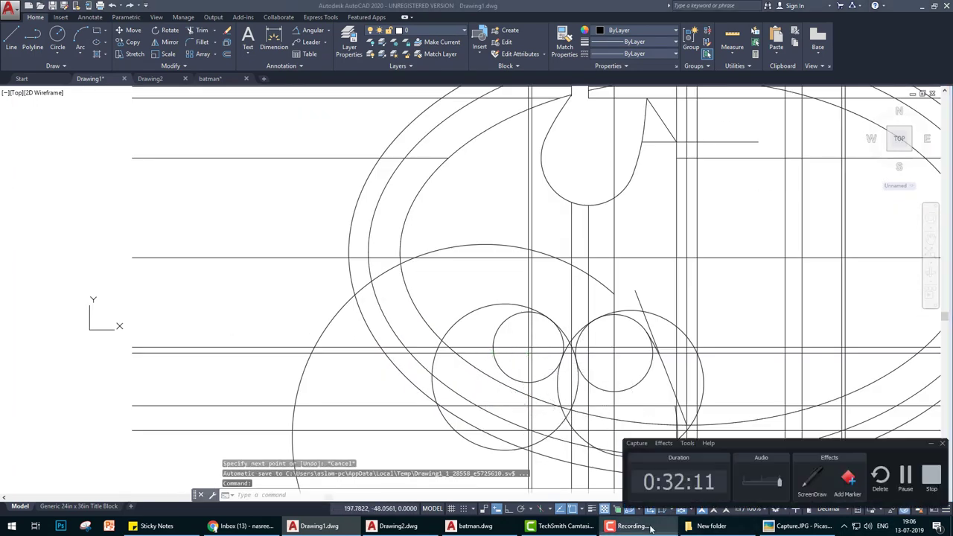
click(474, 526)
scroll(357, 163, up, 2)
click(307, 30)
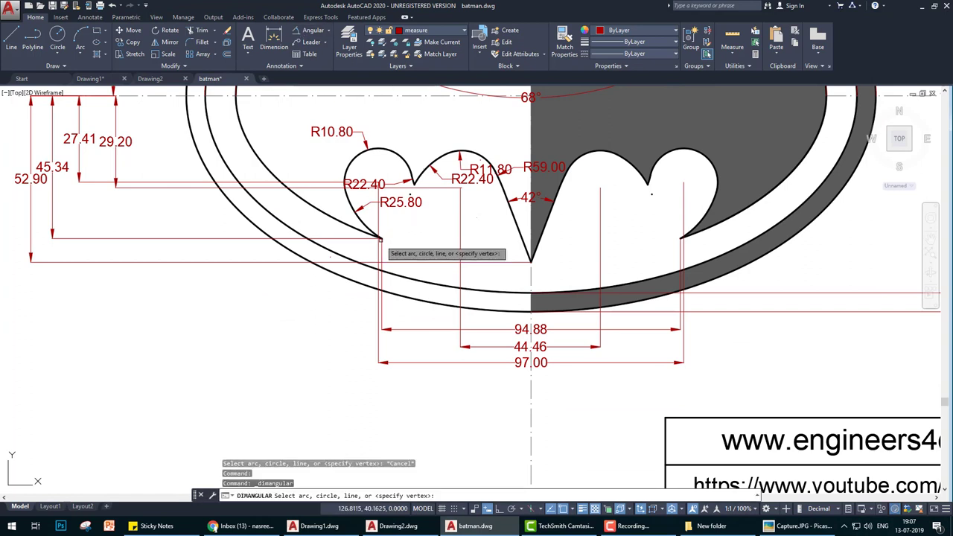
key(Escape)
Step: Draw helper lines along the lower lobe's edges in batman.dwg
text(l)
key(Return)
click(380, 238)
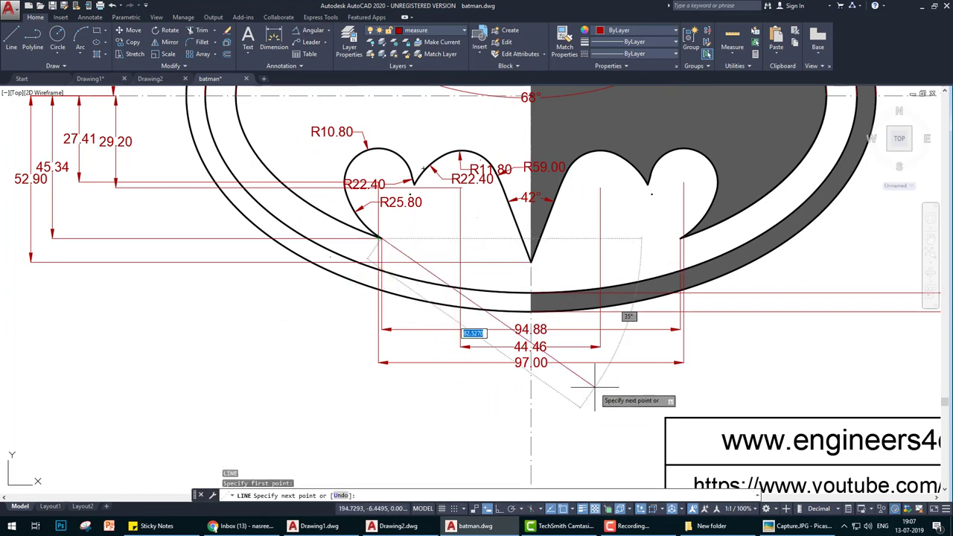
click(241, 127)
click(680, 238)
Step: Measure the 102° angle between the two helper lines with DIMANGULAR
click(766, 169)
click(307, 30)
click(282, 160)
click(727, 201)
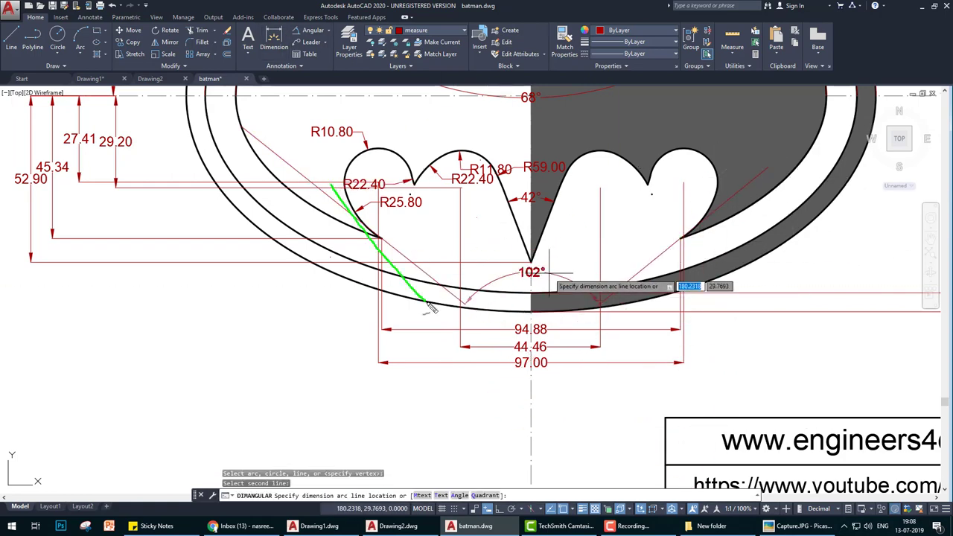
key(Escape)
Step: Back in Drawing1, draw a line from the left small circle down below it
key(ctrl+Tab)
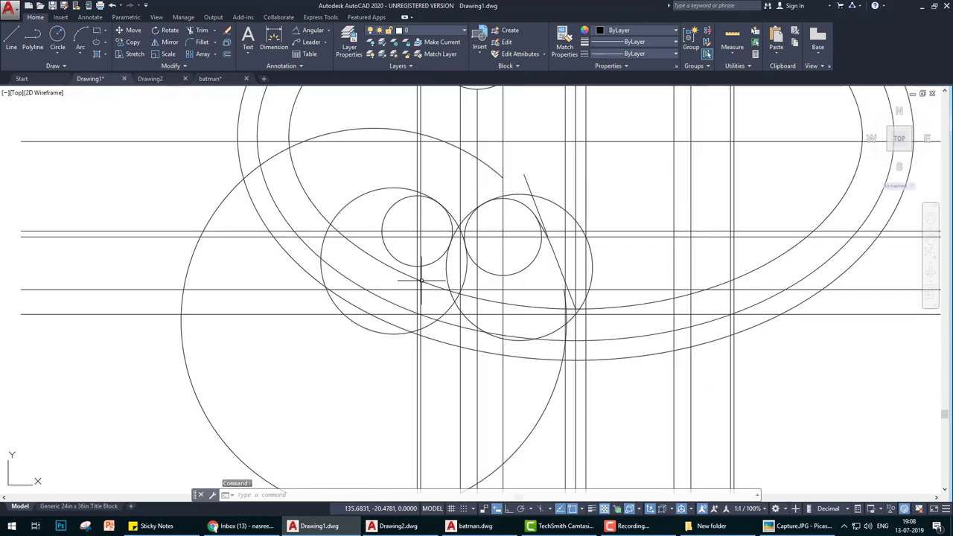
scroll(439, 287, up, 4)
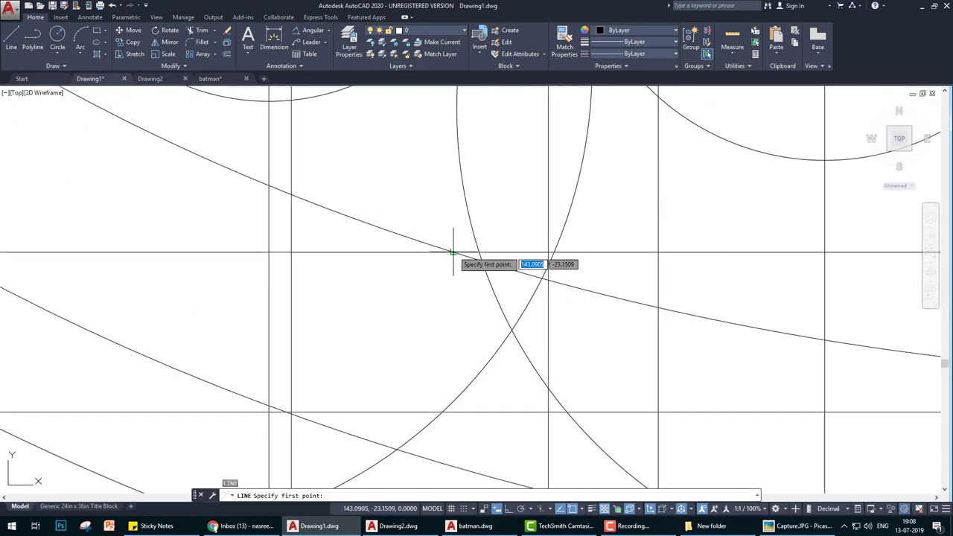
scroll(451, 262, down, 2)
click(444, 263)
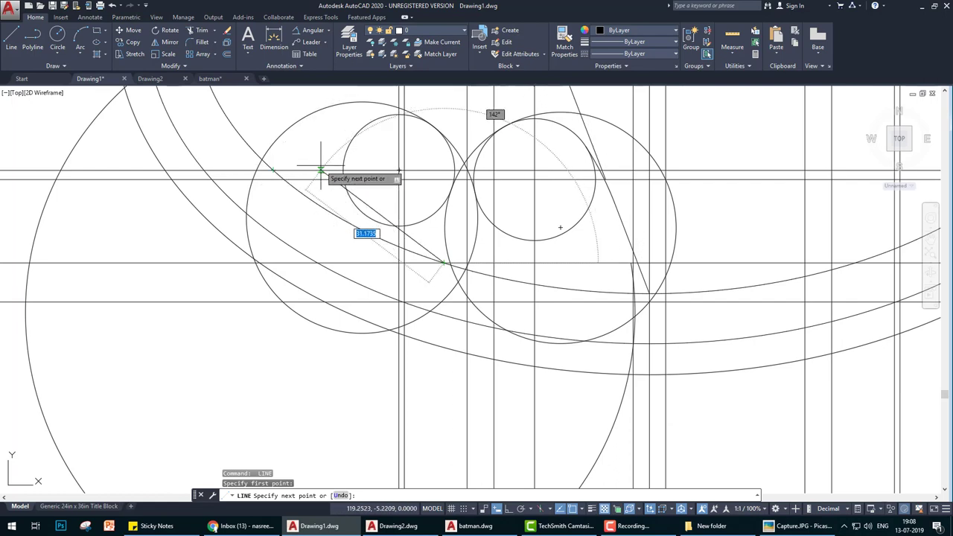
key(Escape)
scroll(320, 170, down, 2)
scroll(456, 245, up, 2)
click(381, 192)
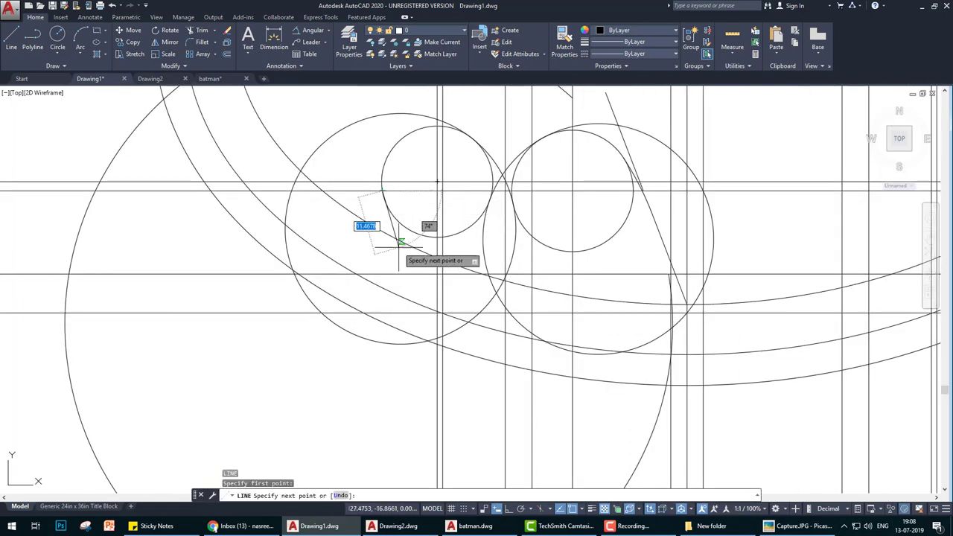
click(438, 258)
key(Return)
Step: Try a tangent-tangent-radius circle of radius 25.8, then undo it
text(c)
key(space)
click(448, 495)
click(417, 233)
click(400, 220)
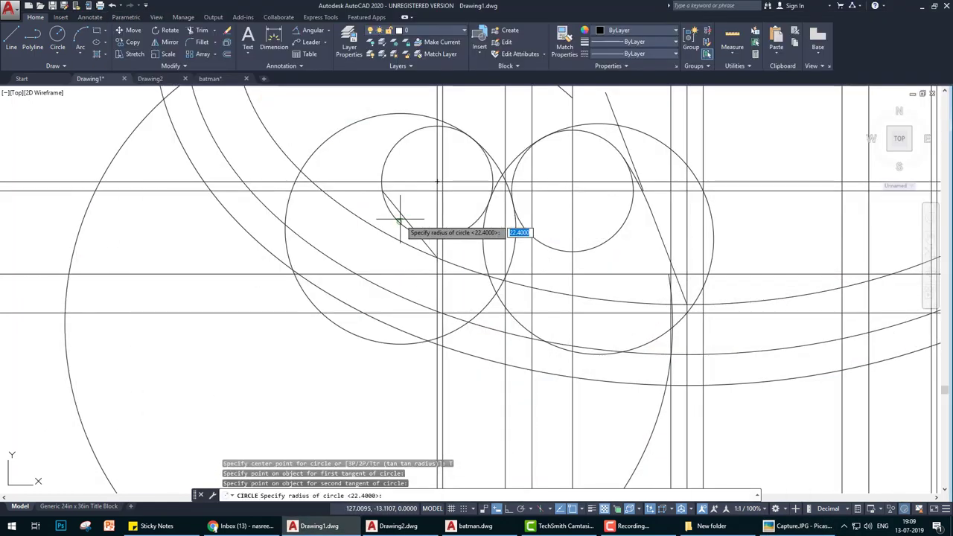
text(25.8)
key(Return)
key(ctrl+z)
Step: Redraw the tangent-tangent-radius circle between two nearby objects, entering the radius again
text(c)
key(Return)
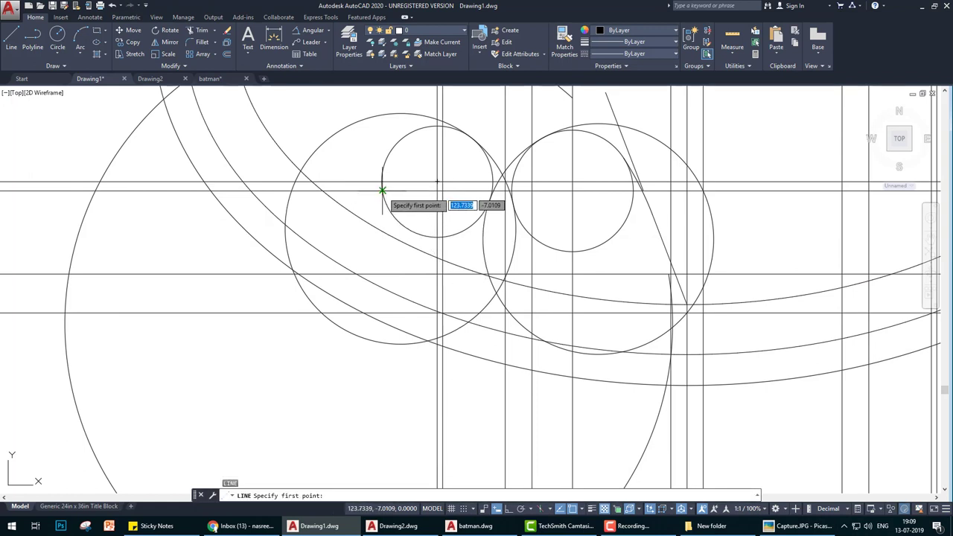
text(t)
key(Return)
click(398, 213)
click(414, 213)
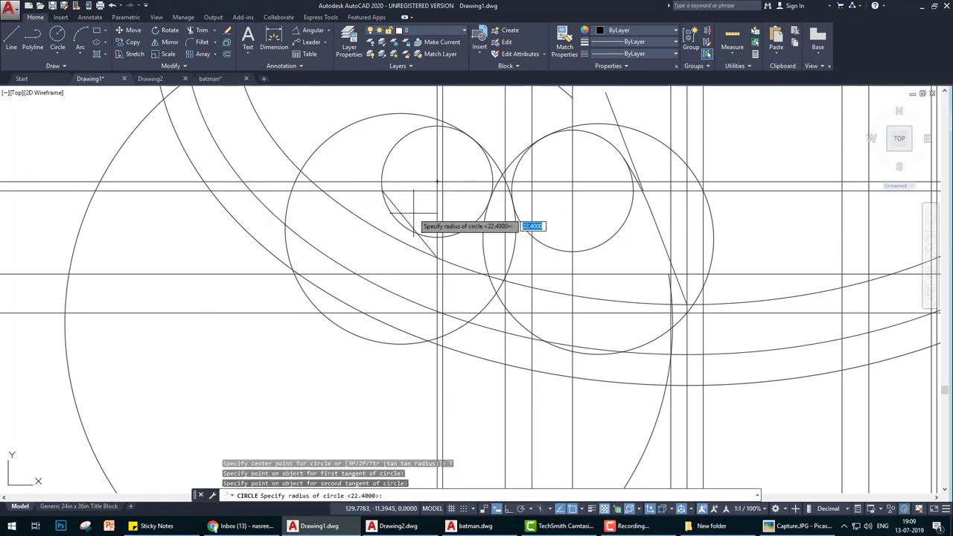
text(25.8)
key(Return)
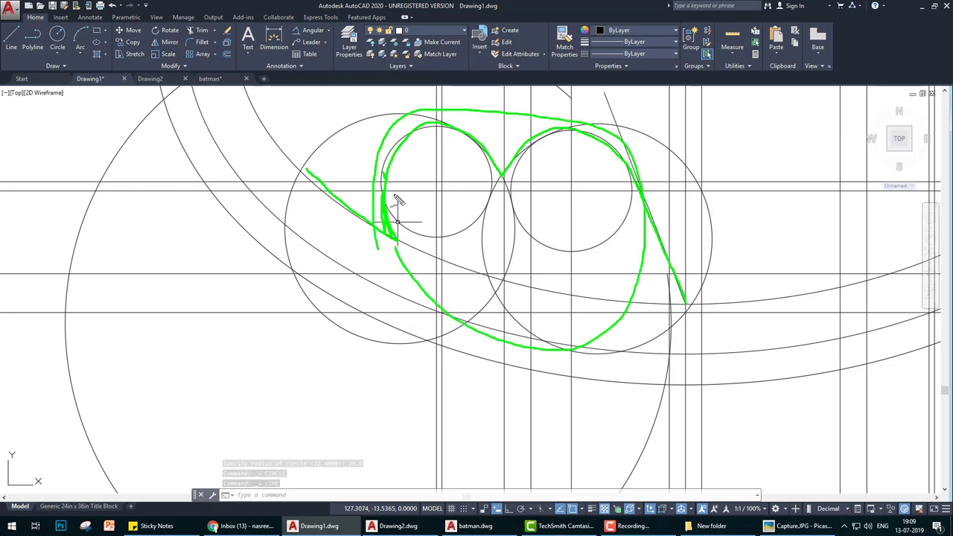
Step: Draw a short line segment down from the circle intersection
key(ctrl+shift+d)
key(l)
key(Return)
click(380, 182)
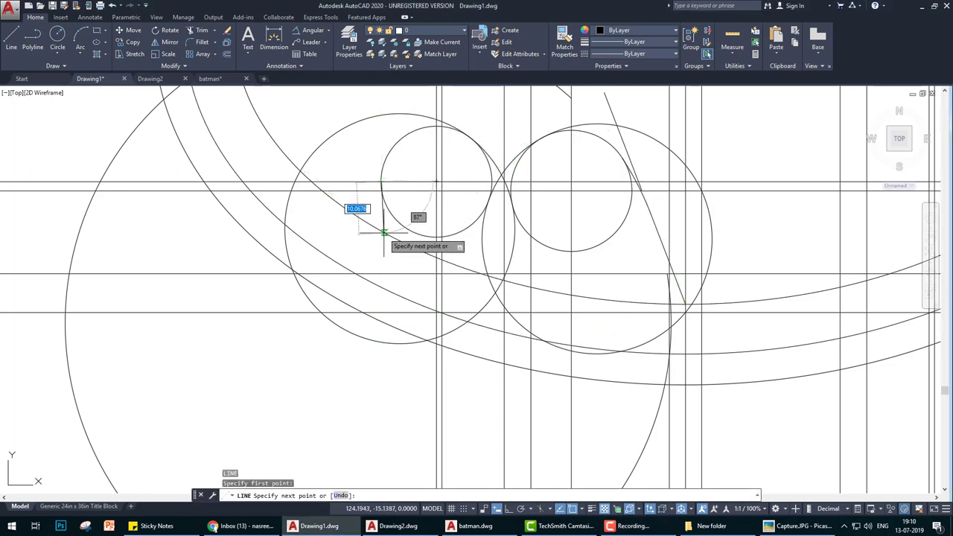
click(383, 232)
key(Return)
Step: Add a tangent-tangent-radius circle of radius 25 between the line and circle
key(c)
key(Return)
key(t)
key(Return)
click(439, 237)
click(383, 220)
text(25)
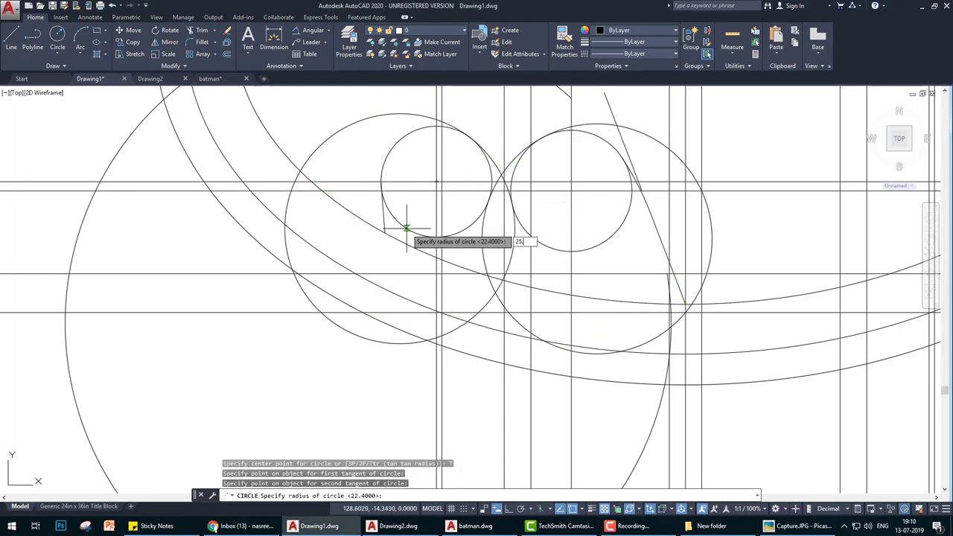
right_click(406, 227)
click(428, 251)
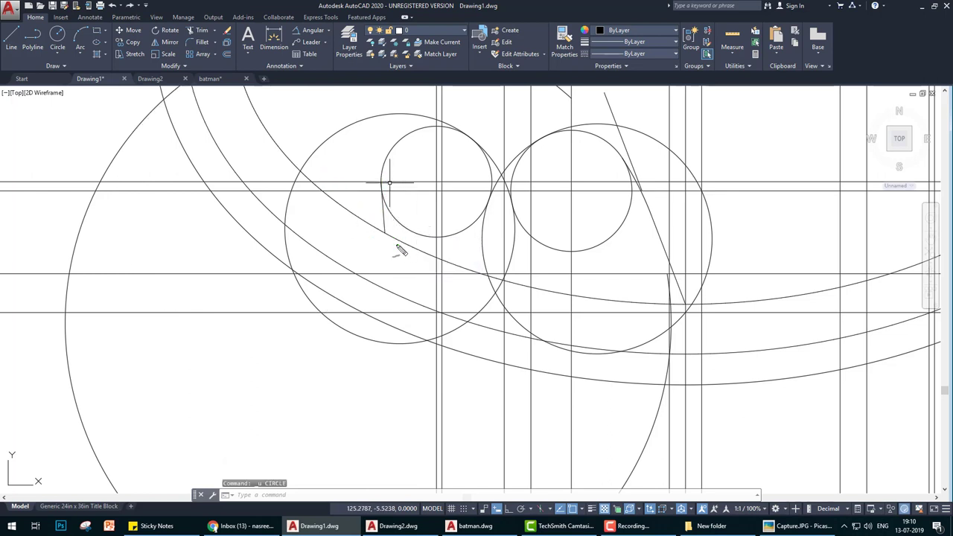
Step: Try another tangent-tangent-radius circle of radius 25.8, then undo it
text(c)
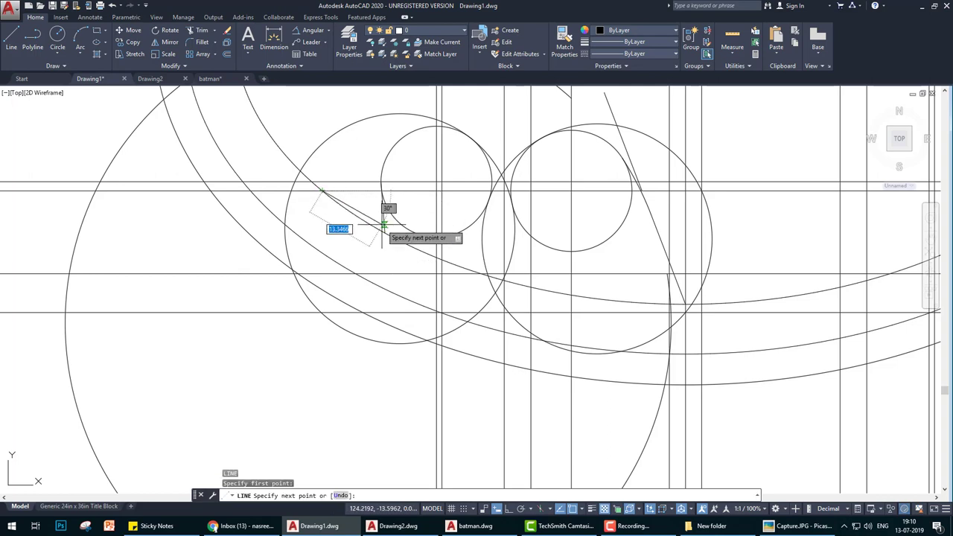
key(Return)
text(t)
key(Return)
click(376, 201)
scroll(379, 208, up, 5)
click(410, 213)
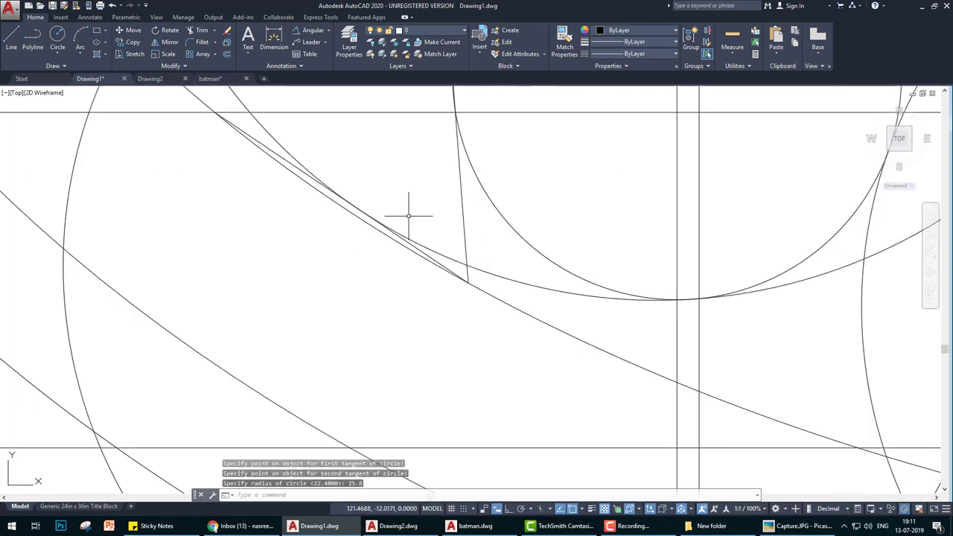
scroll(556, 270, down, 5)
text(25.8)
key(Return)
key(ctrl+z)
key(ctrl+z)
key(ctrl+z)
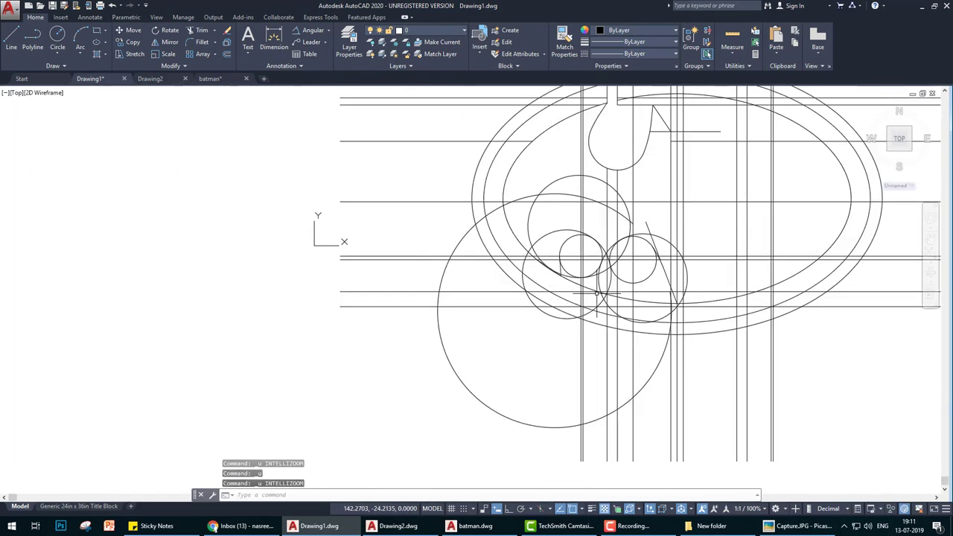
Step: Erase the unwanted extra tangent circle
scroll(556, 232, up, 2)
text(e)
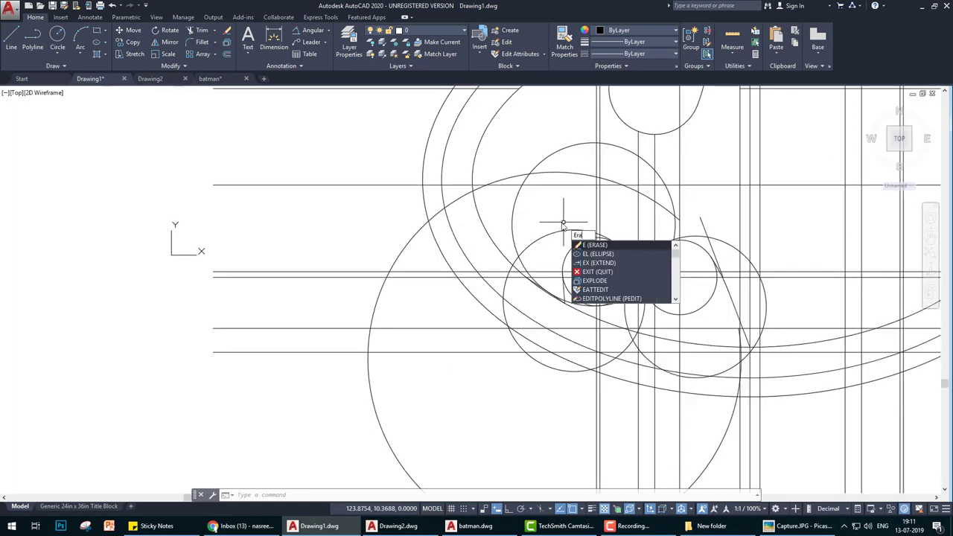
key(Return)
click(513, 216)
key(Return)
Step: Bring the Batman reference image Capture.JPG back up in Picasa Photo Viewer
scroll(608, 330, up, 2)
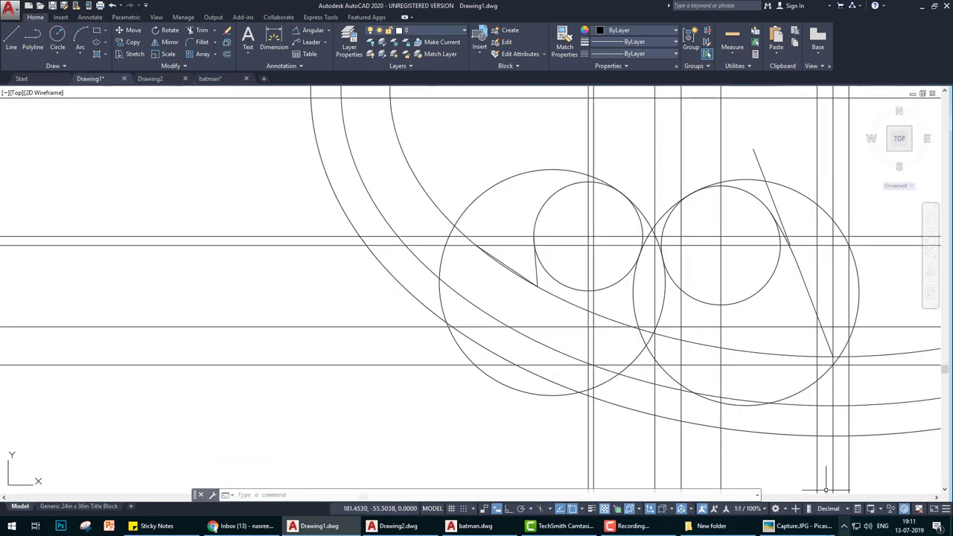
click(800, 526)
click(800, 527)
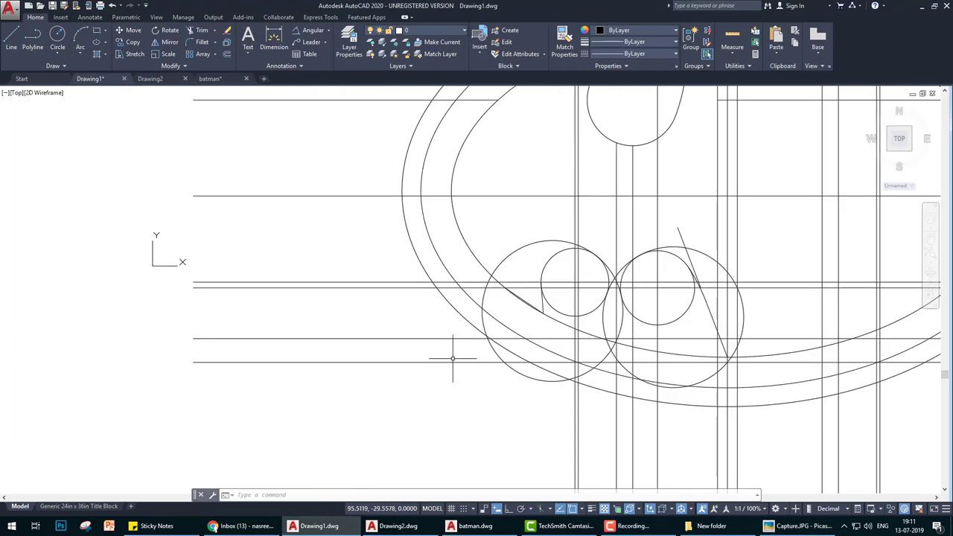
click(828, 528)
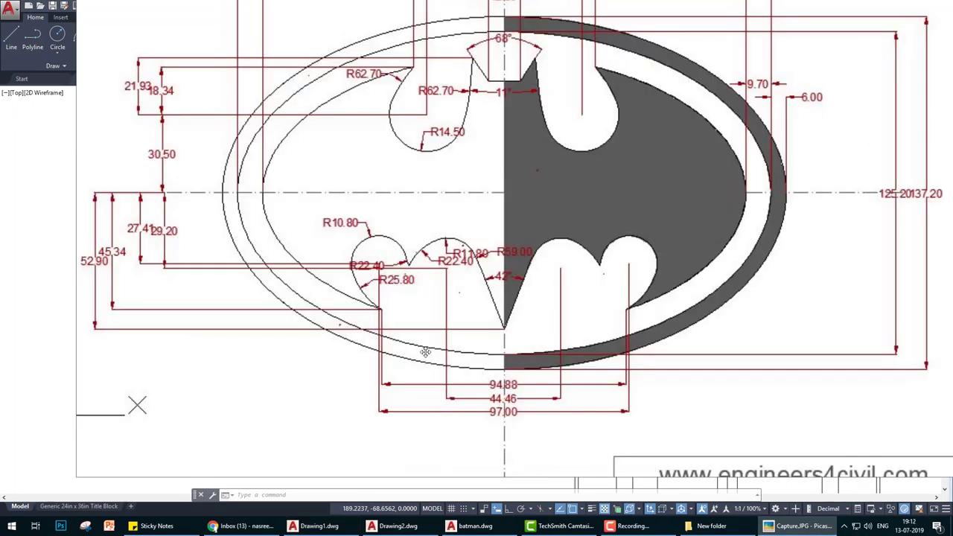
Step: Draw the slanted line at the lower edge of the Batman outline
key(alt+Tab)
key(l)
key(Return)
scroll(553, 318, up, 3)
scroll(611, 350, up, 2)
click(452, 226)
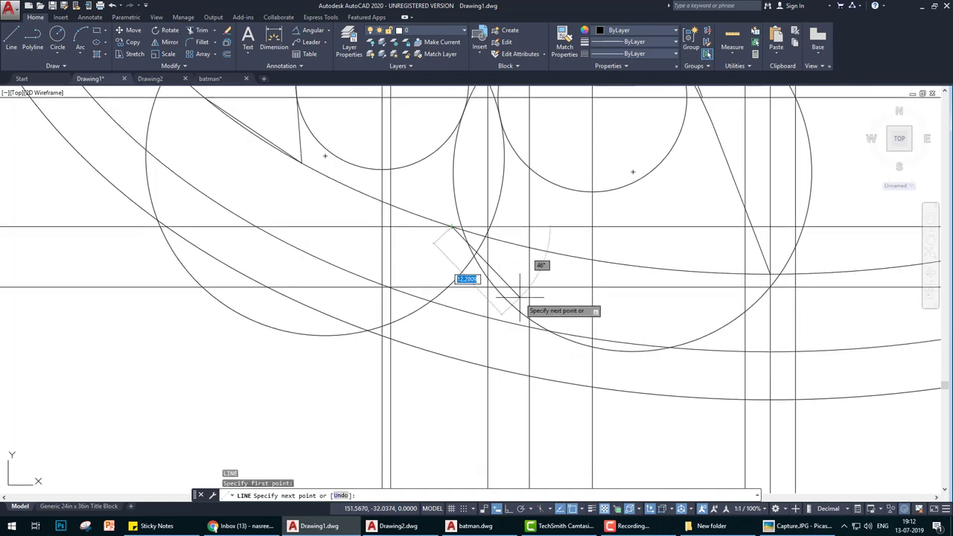
scroll(536, 312, down, 5)
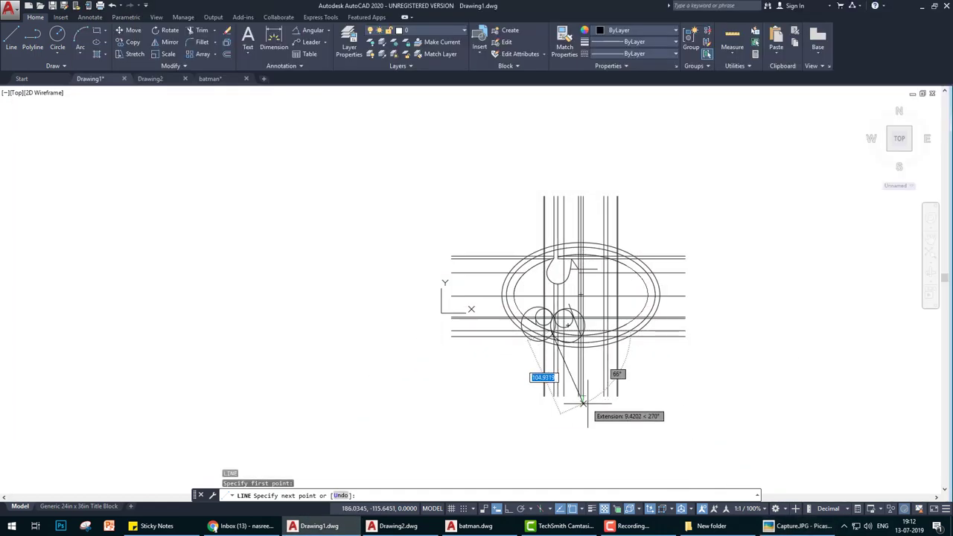
scroll(563, 384, up, 3)
key(Escape)
Step: Start TRIM, select the cutting edges, and trim the first lower-circle pieces with a crossing window
text(tr)
key(Return)
click(833, 453)
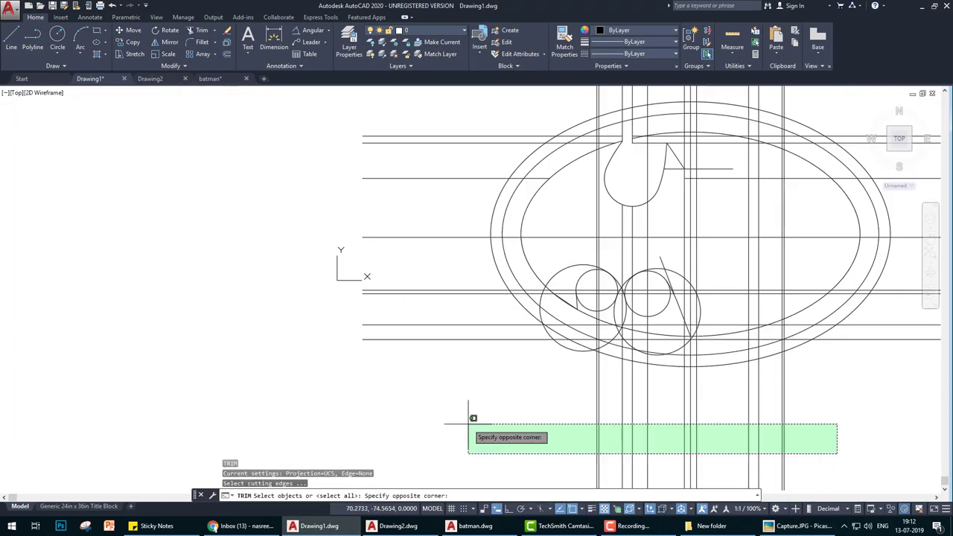
click(471, 421)
key(Return)
click(825, 453)
click(563, 400)
scroll(645, 181, up, 3)
scroll(630, 174, up, 2)
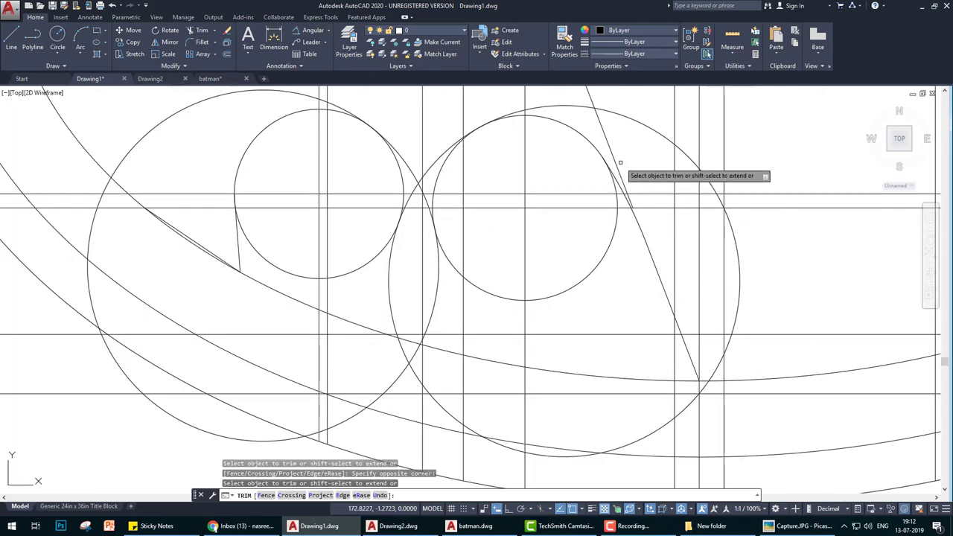
scroll(655, 223, down, 3)
Step: Trim the remaining unwanted arc pieces of the two lower circles with crossing windows
click(702, 329)
click(661, 242)
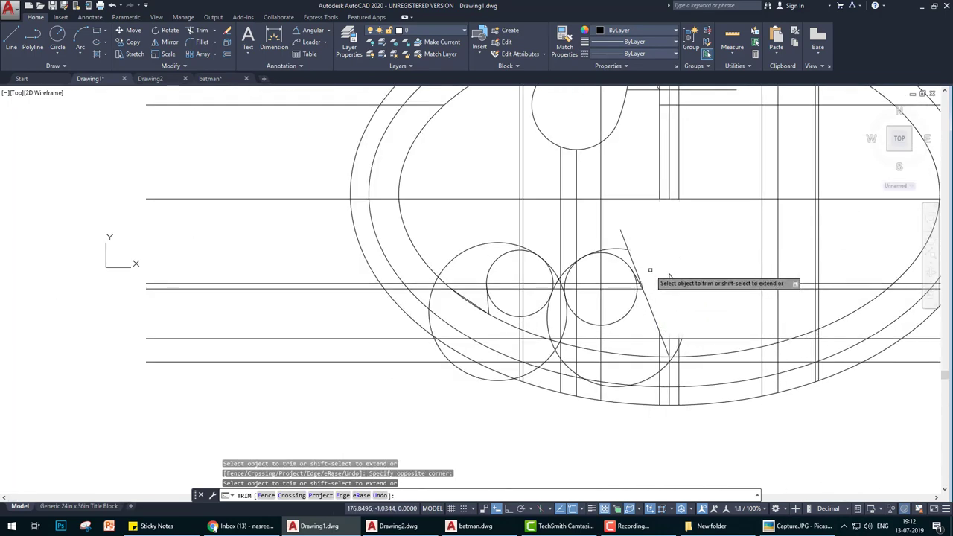
scroll(648, 270, up, 3)
click(588, 224)
scroll(582, 203, down, 3)
scroll(630, 283, up, 1)
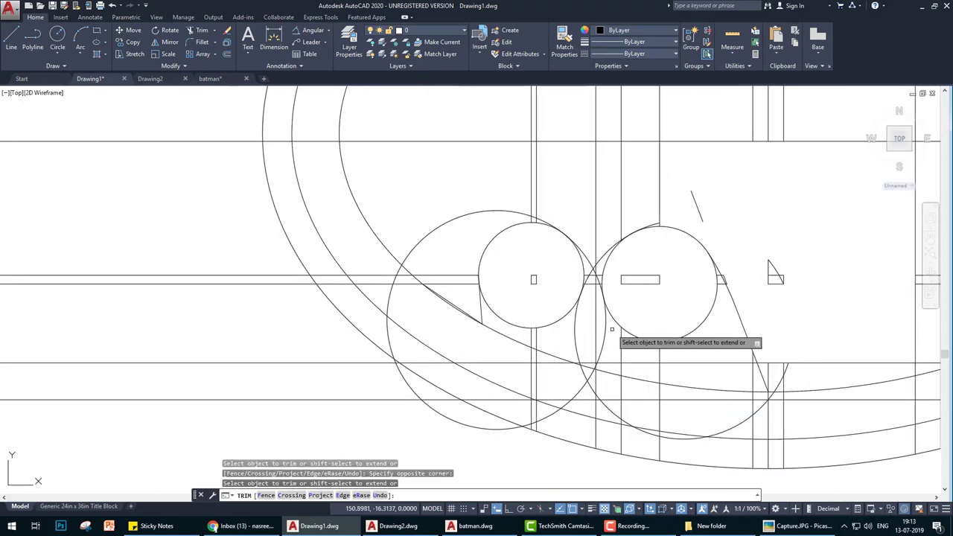
click(565, 272)
scroll(680, 237, down, 2)
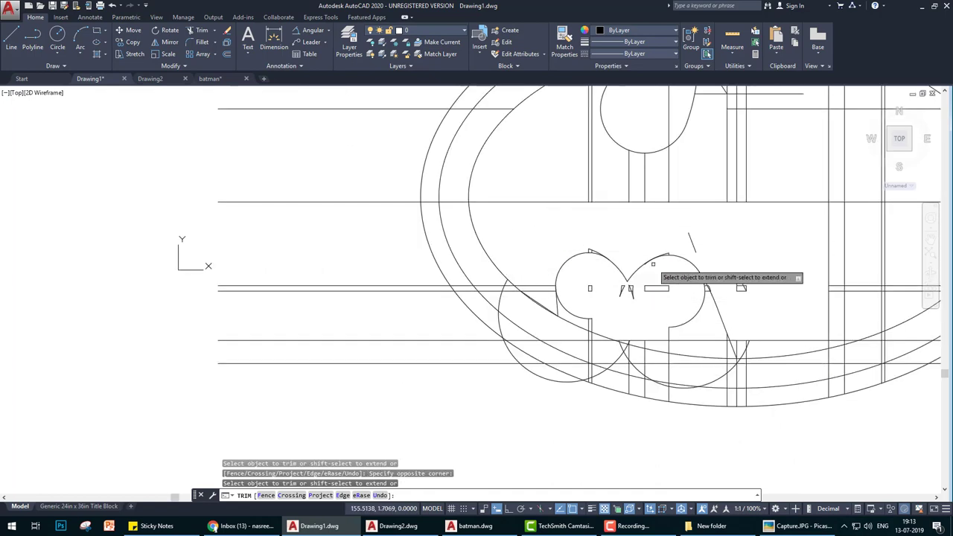
scroll(669, 246, up, 5)
scroll(702, 293, down, 2)
scroll(655, 320, down, 2)
key(Escape)
Step: Erase the leftover construction lines around the lower curve
text(er)
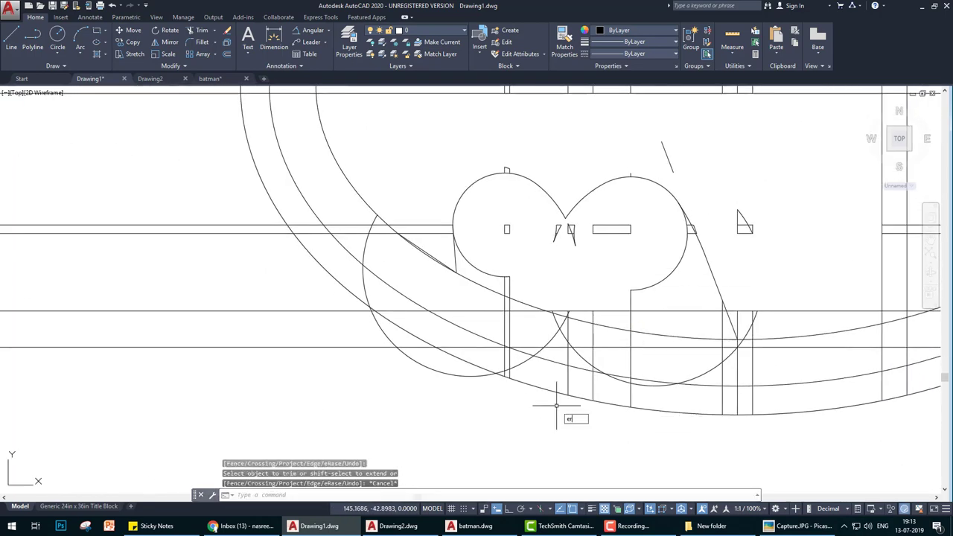
key(Return)
click(722, 362)
scroll(722, 361, up, 5)
scroll(695, 206, down, 4)
click(727, 182)
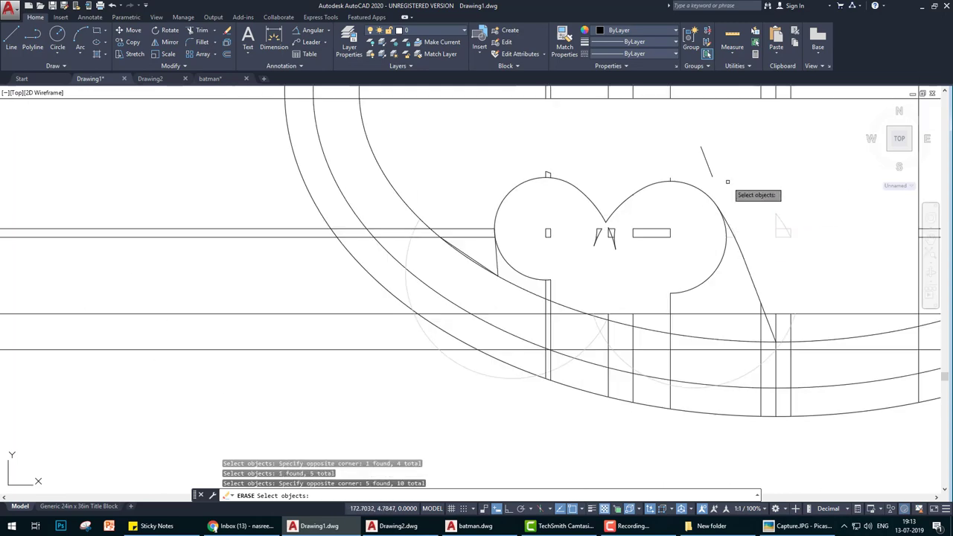
scroll(628, 206, up, 5)
scroll(702, 280, down, 5)
click(702, 280)
click(672, 249)
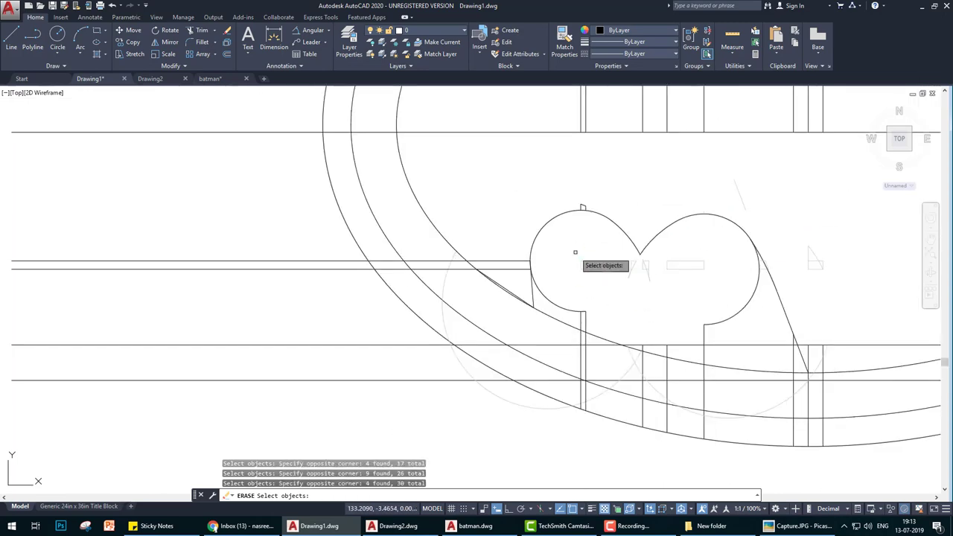
key(Return)
scroll(630, 316, up, 1)
middle_drag(630, 316, 619, 242)
Step: Select the remaining stray stubs and line pieces for erasing
key(Return)
key(Return)
click(652, 323)
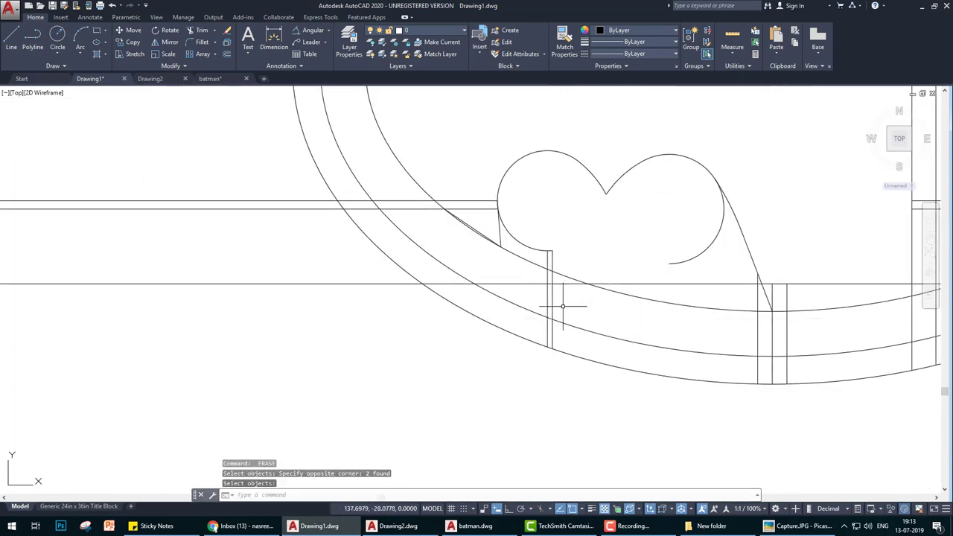
click(522, 259)
scroll(523, 259, up, 3)
click(447, 244)
scroll(448, 244, down, 3)
click(480, 283)
scroll(460, 206, up, 3)
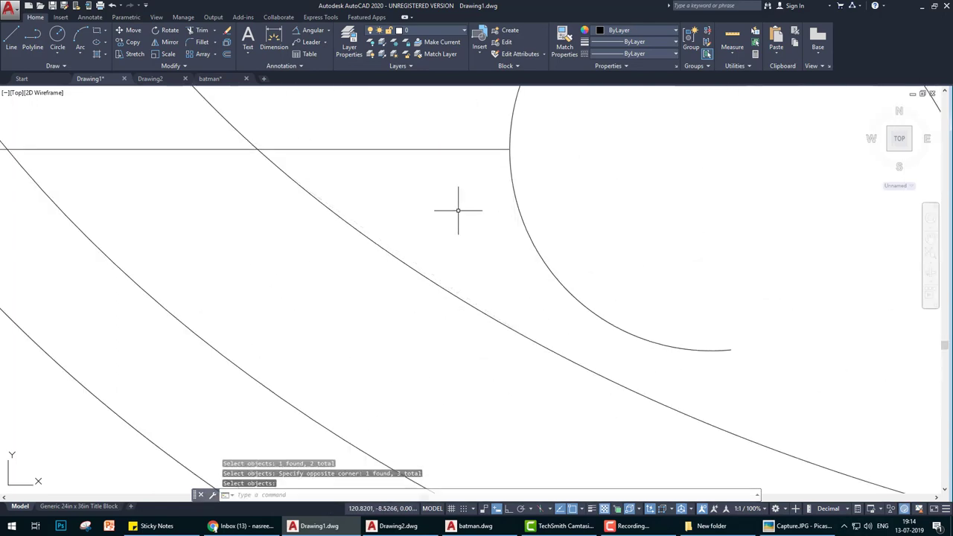
middle_drag(459, 206, 638, 274)
Step: Erase the selected stray lines, then start a trim and cancel it
key(Return)
scroll(638, 274, down, 3)
text(tr)
key(Return)
middle_drag(483, 219, 538, 255)
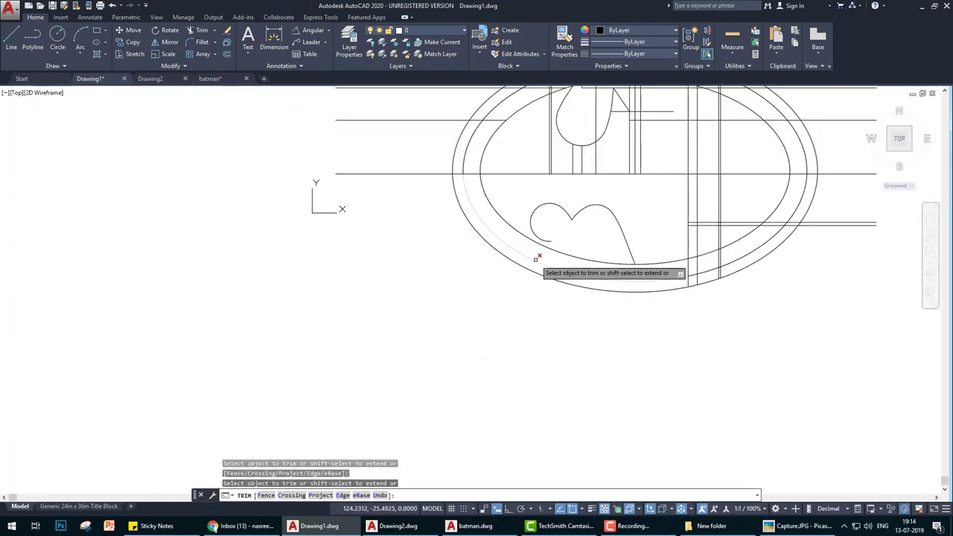
scroll(595, 303, up, 1)
scroll(596, 304, up, 5)
key(Escape)
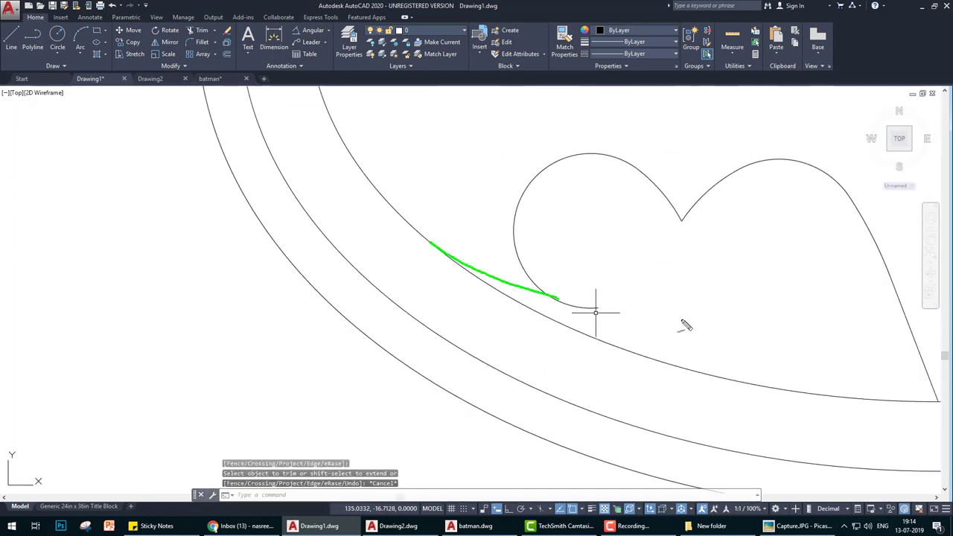
scroll(596, 312, down, 2)
Step: Offset the horizontal line 29.2 downward, checking the distance on the reference image
key(alt+Tab)
key(alt+Tab)
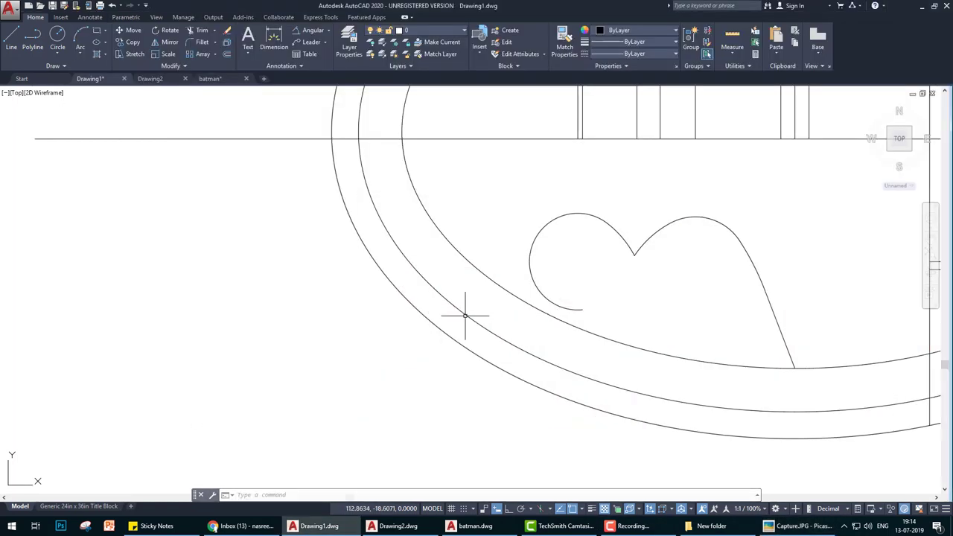
text(o)
key(Return)
key(alt+Tab)
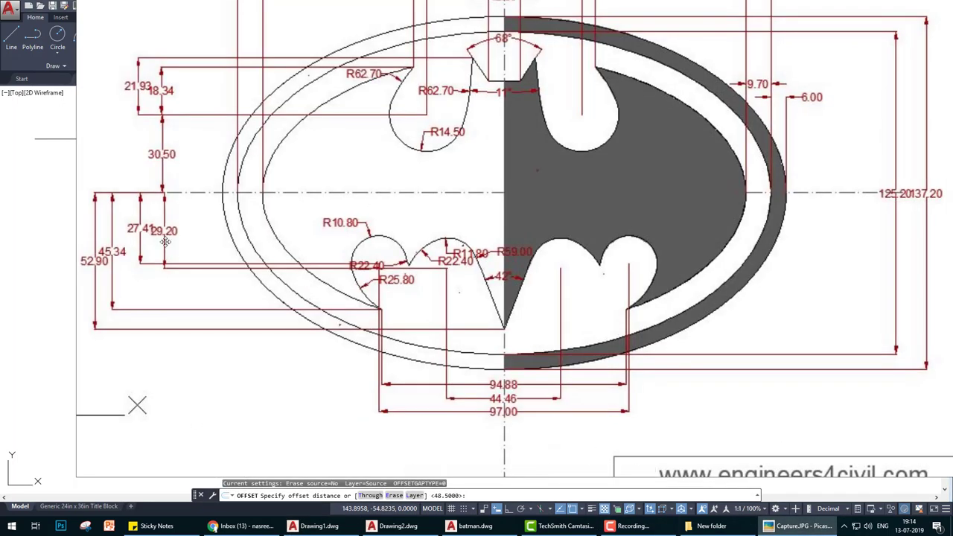
key(alt+Tab)
text(29.2)
key(Return)
key(alt+Tab)
key(alt+Tab)
key(Return)
key(Return)
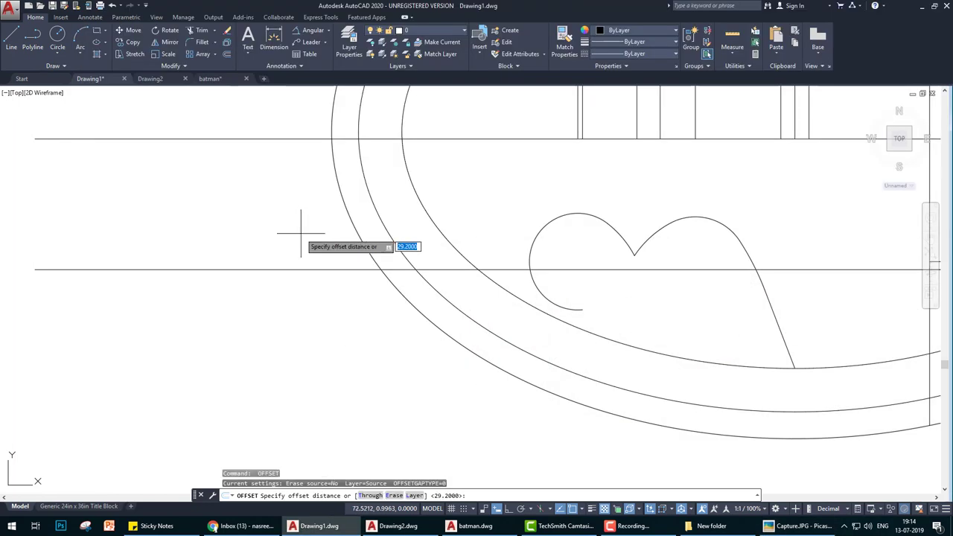
key(Return)
click(387, 269)
click(433, 316)
key(Return)
Step: Draw a line and a tangent circle touching the heart-shaped arc
text(l)
key(Return)
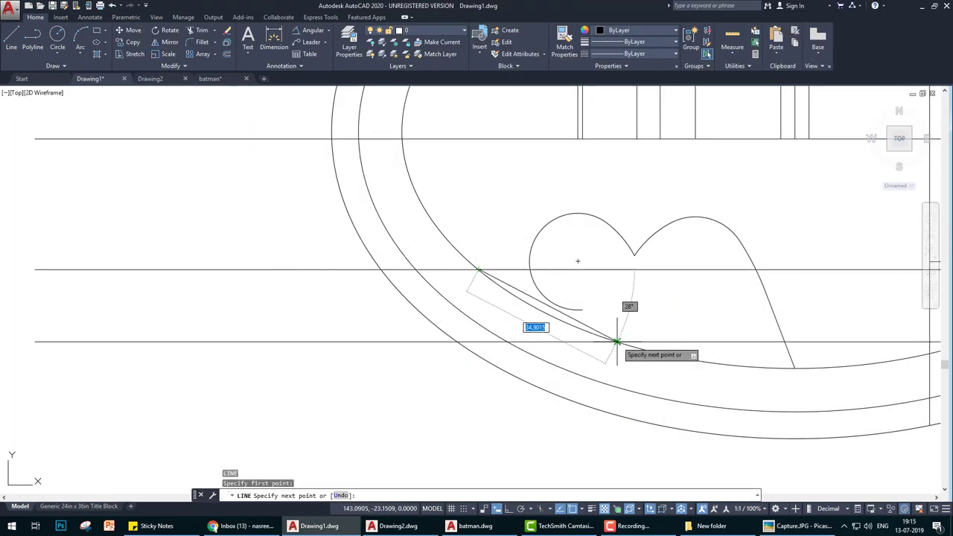
click(616, 341)
text(ct)
click(538, 288)
click(573, 317)
key(Return)
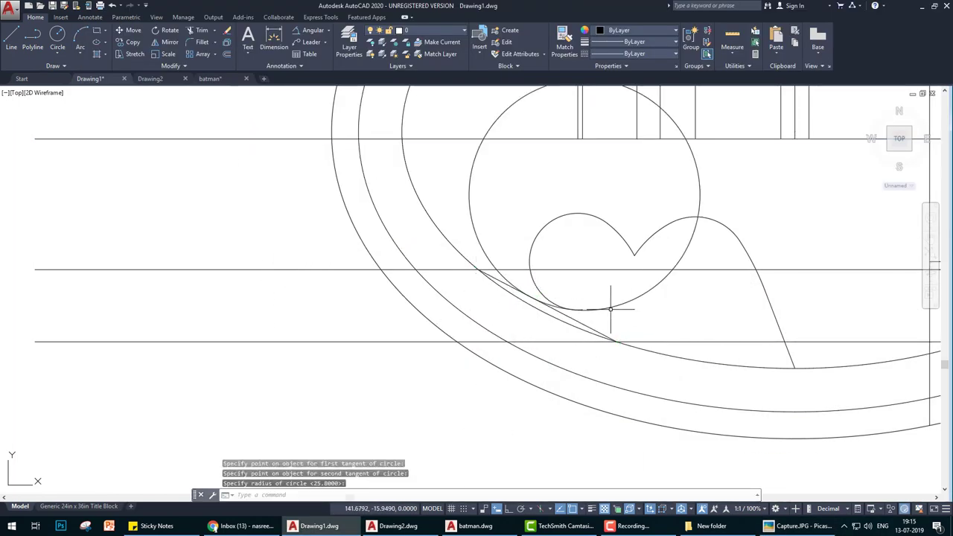
text(tr)
key(Return)
Step: Trim at the lower lobe using the tangent circle as the cutting edge
scroll(538, 327, up, 2)
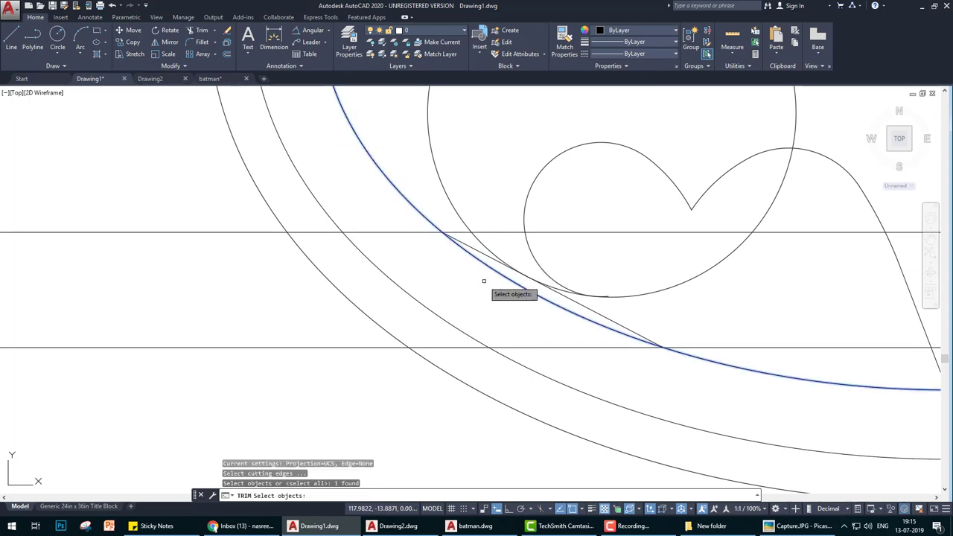
key(Return)
scroll(500, 259, up, 2)
scroll(715, 316, down, 3)
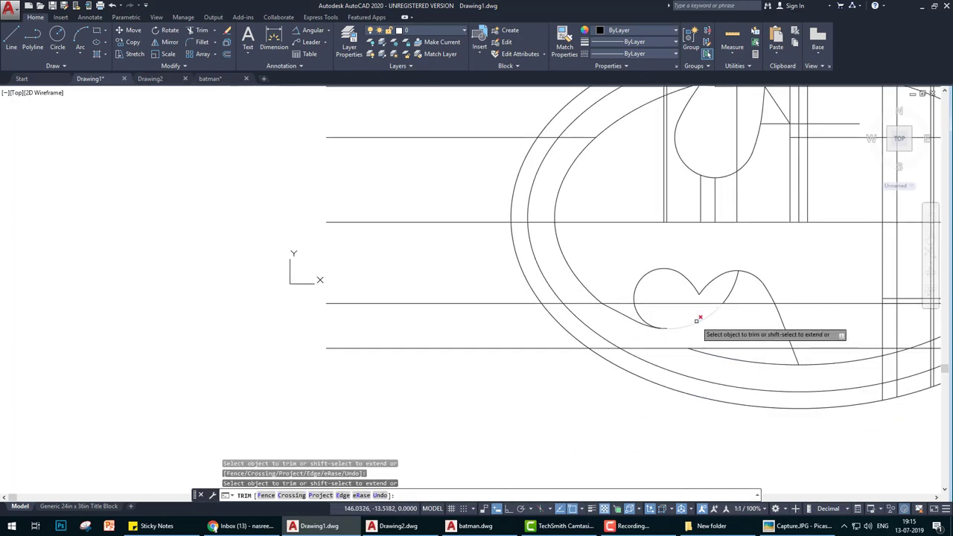
scroll(695, 319, down, 1)
scroll(692, 339, up, 3)
scroll(670, 335, down, 3)
scroll(644, 341, up, 4)
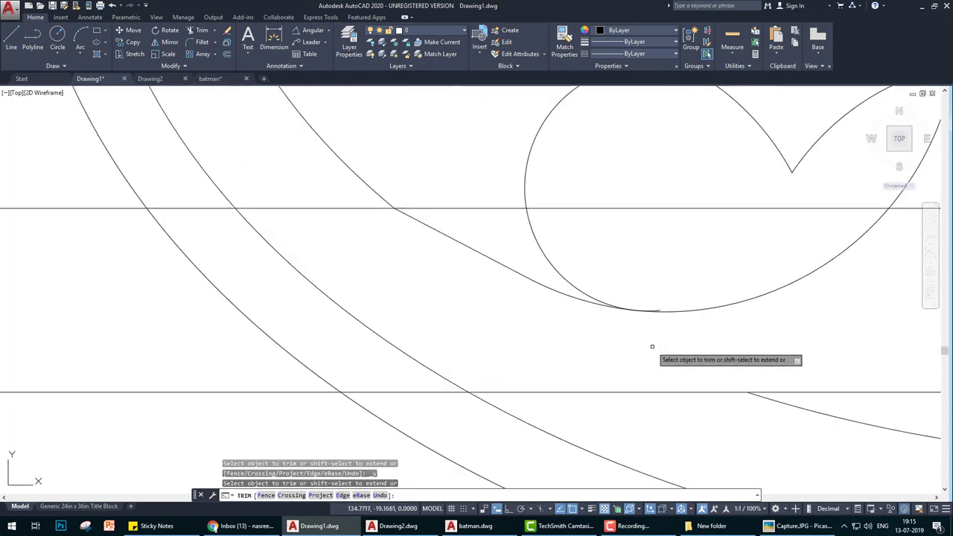
Step: Undo the trim and the large tangent circle, then start and cancel a Ttr circle
key(ctrl+z)
middle_drag(634, 323, 625, 371)
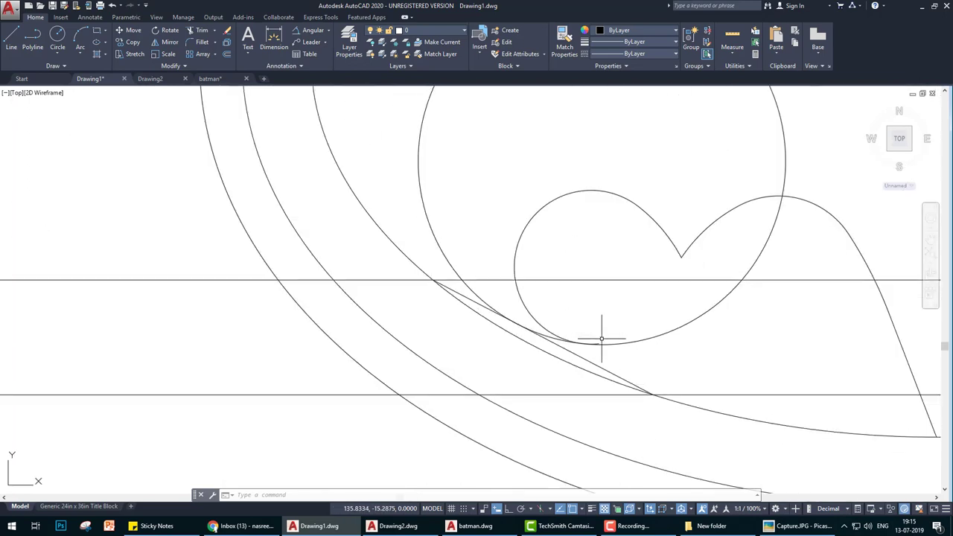
key(ctrl+z)
key(ctrl+z)
text(c)
key(Return)
text(t)
key(Return)
click(551, 269)
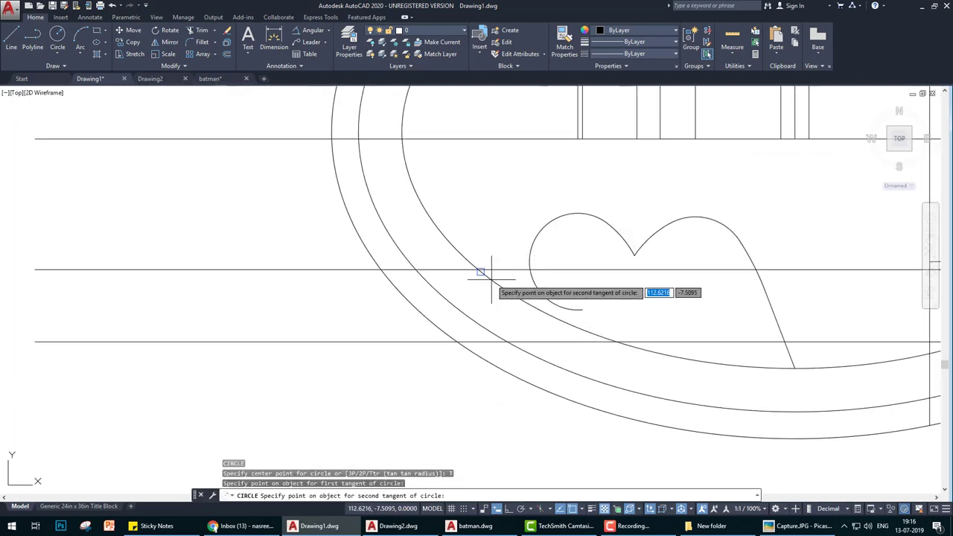
key(Escape)
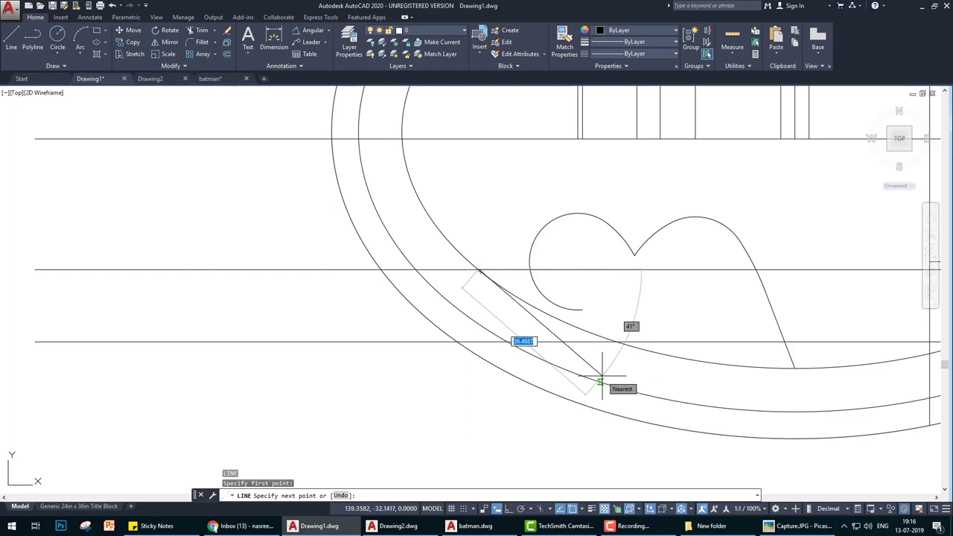
Step: Finish the slanted line on the ellipse and add a 25.8-radius Ttr circle tangent to the large arc
click(599, 381)
key(Return)
text(c)
key(Return)
click(531, 281)
key(Escape)
key(Return)
text(t)
key(Return)
click(573, 309)
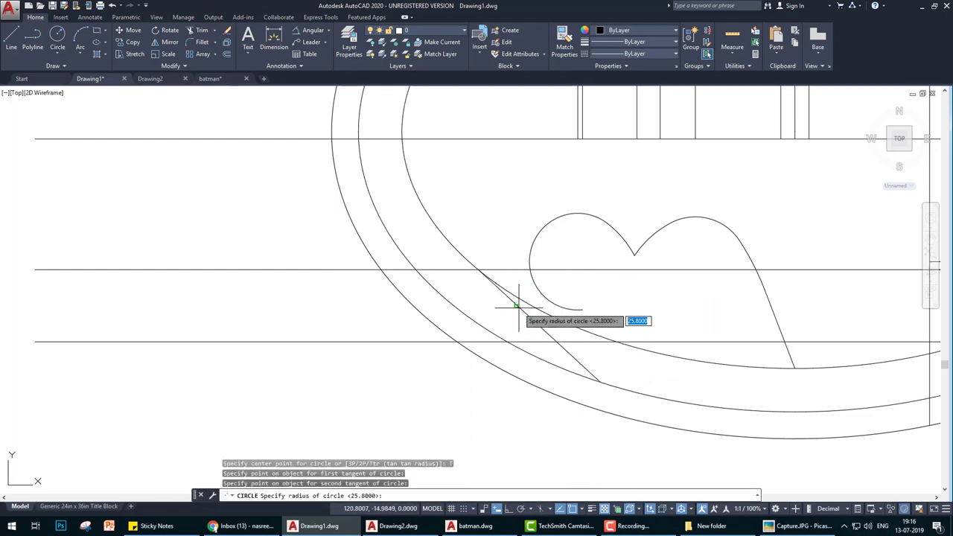
click(510, 305)
key(Return)
key(Return)
text(tr)
key(Return)
key(Return)
Step: Trim the short line piece, then cancel and undo that trim
scroll(543, 312, up, 2)
click(514, 308)
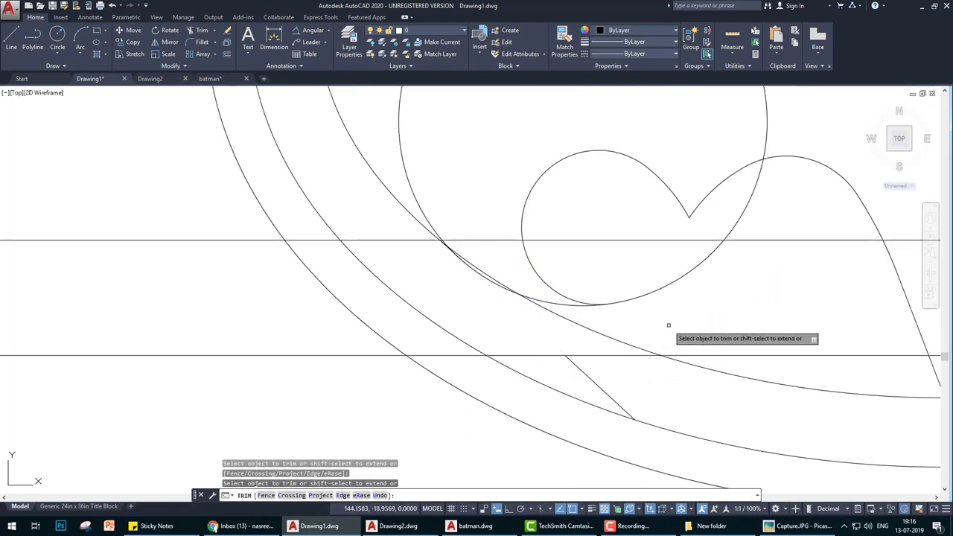
scroll(506, 279, up, 2)
scroll(487, 249, up, 2)
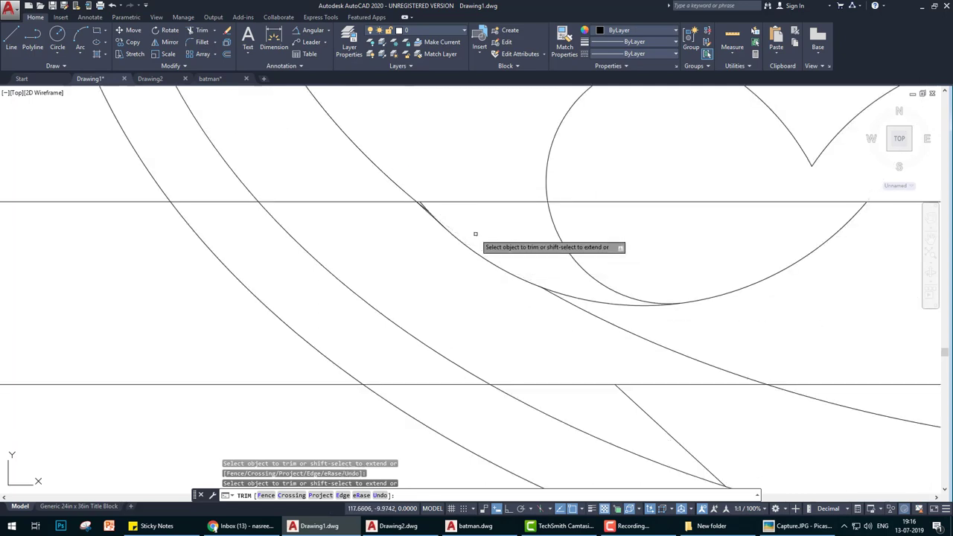
scroll(474, 195, up, 2)
scroll(541, 245, down, 2)
scroll(541, 245, down, 4)
middle_drag(791, 345, 528, 334)
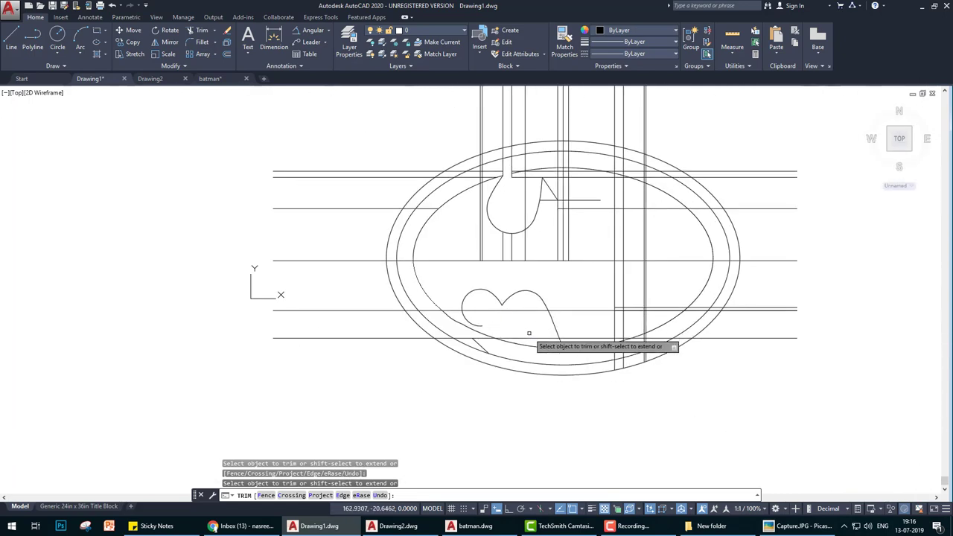
scroll(528, 328, up, 3)
scroll(460, 326, down, 2)
key(Escape)
key(ctrl+z)
Step: Undo the tangent circle and check the Batman reference image
key(ctrl+z)
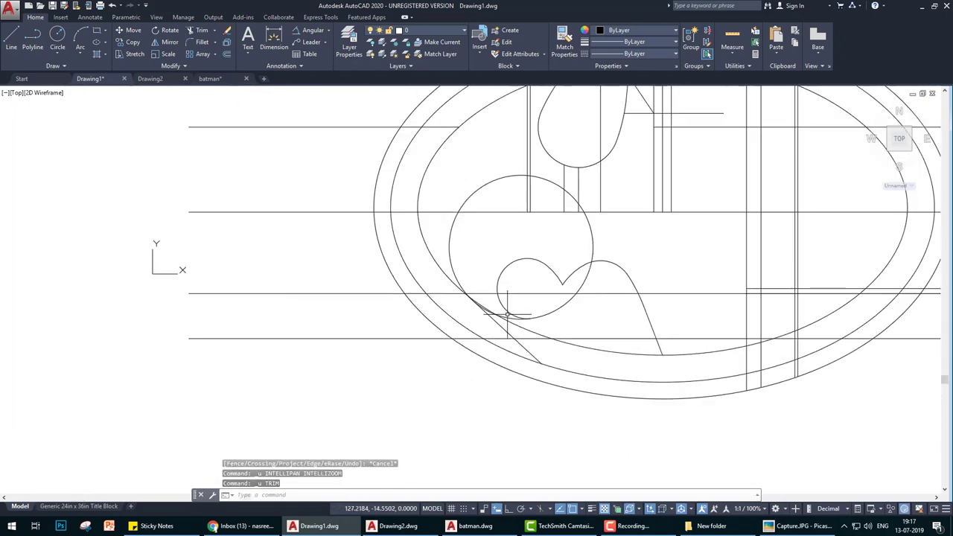
key(ctrl+z)
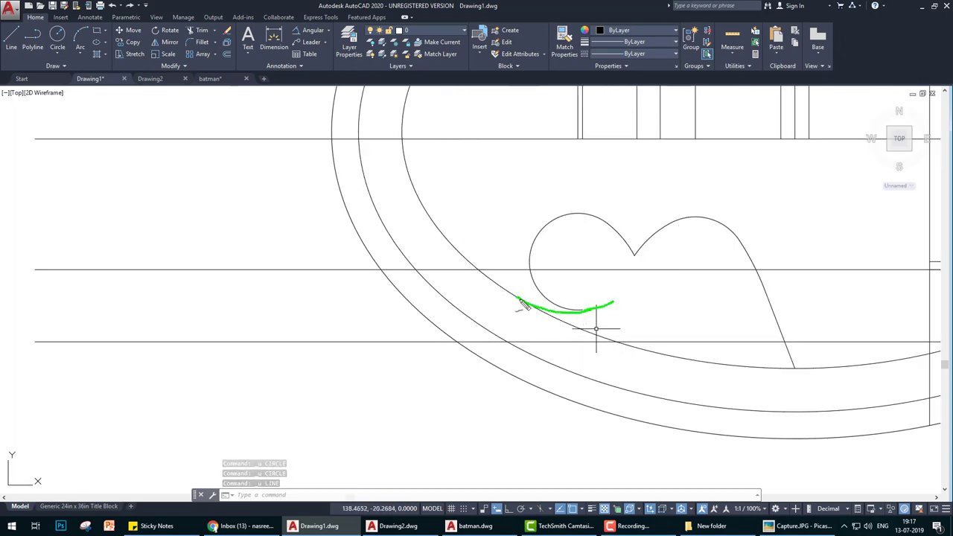
click(790, 526)
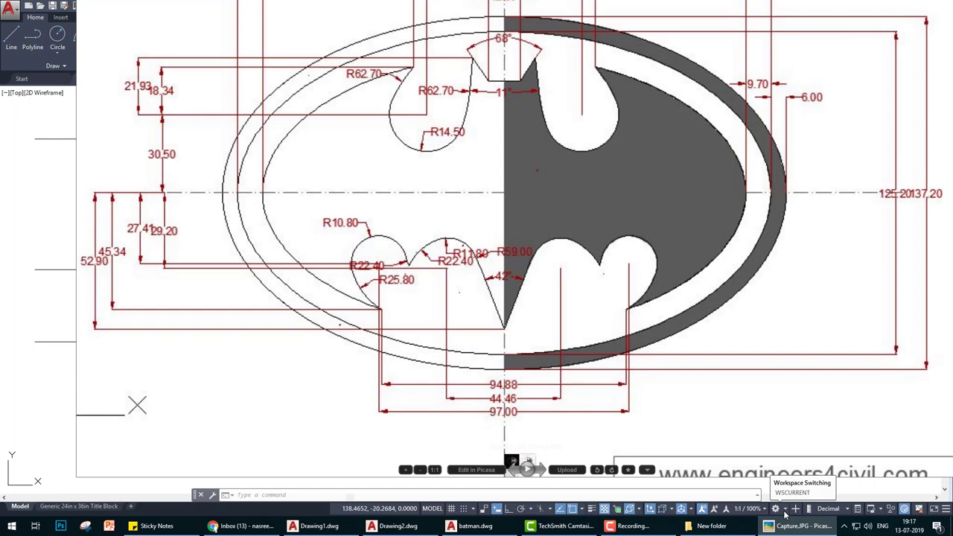
key(alt+Tab)
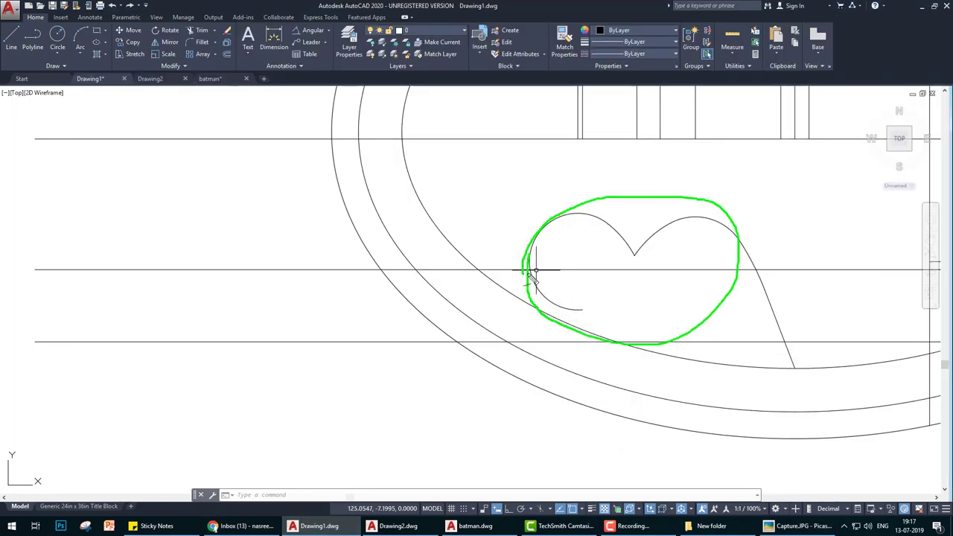
Step: Draw a two-point circle across the two lower lobes
text(c)
key(Return)
text(t)
key(Return)
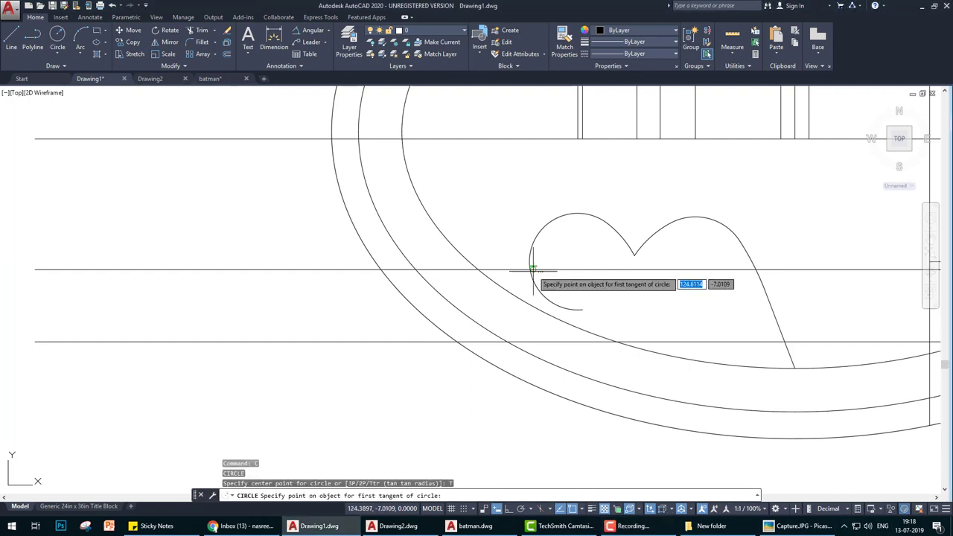
key(Escape)
key(Return)
text(2p)
key(Return)
click(530, 266)
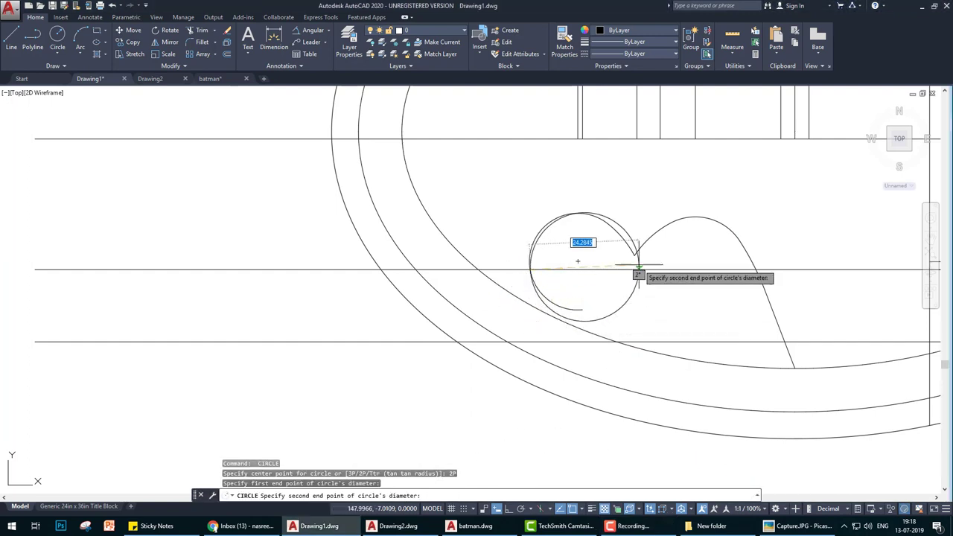
click(708, 219)
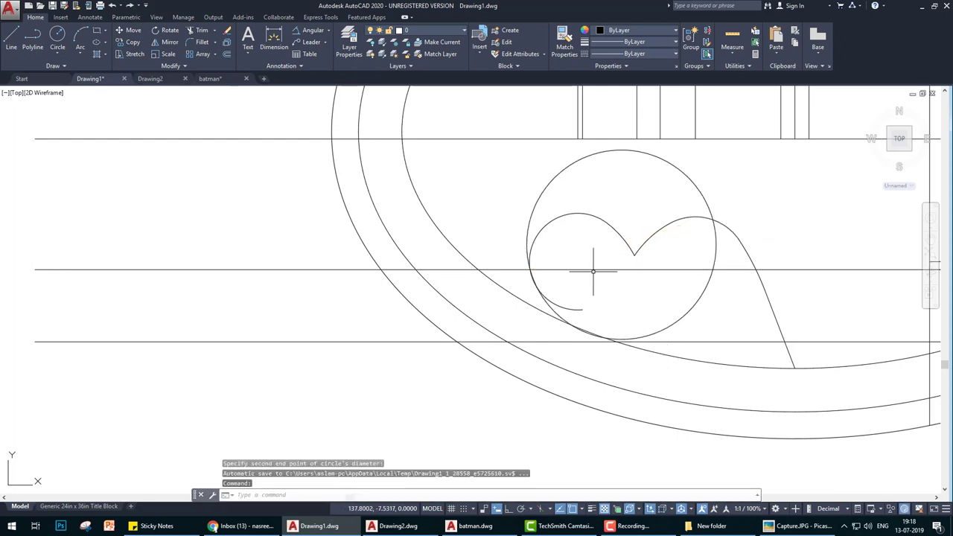
Step: Trim the excess parts of the two-point circle to form the lobe bump
text(tr)
key(Return)
key(Return)
scroll(571, 295, up, 4)
click(571, 295)
scroll(588, 253, down, 3)
click(606, 212)
scroll(702, 329, down, 2)
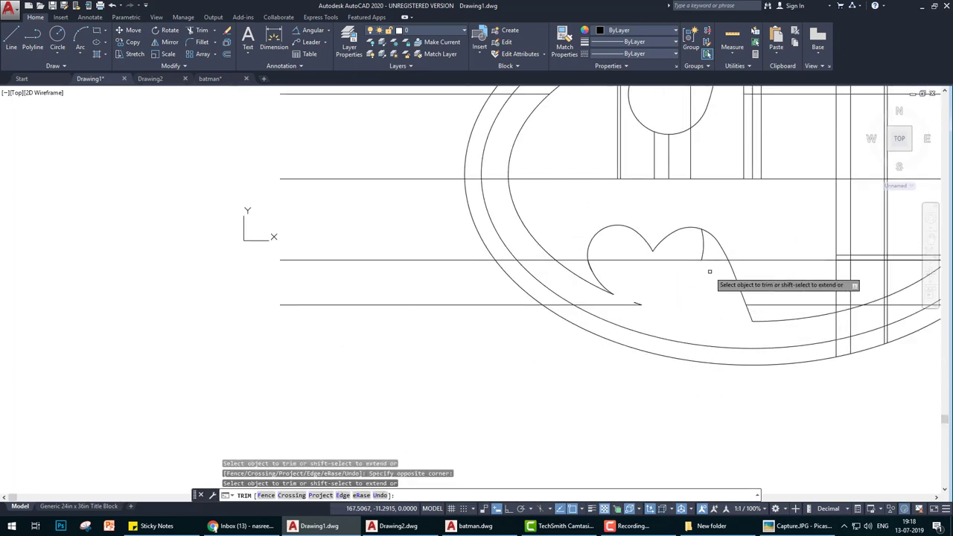
scroll(669, 297, down, 4)
scroll(567, 318, up, 2)
key(Escape)
Step: Erase the leftover construction lines with window selections and picks
text(e)
key(Return)
click(744, 344)
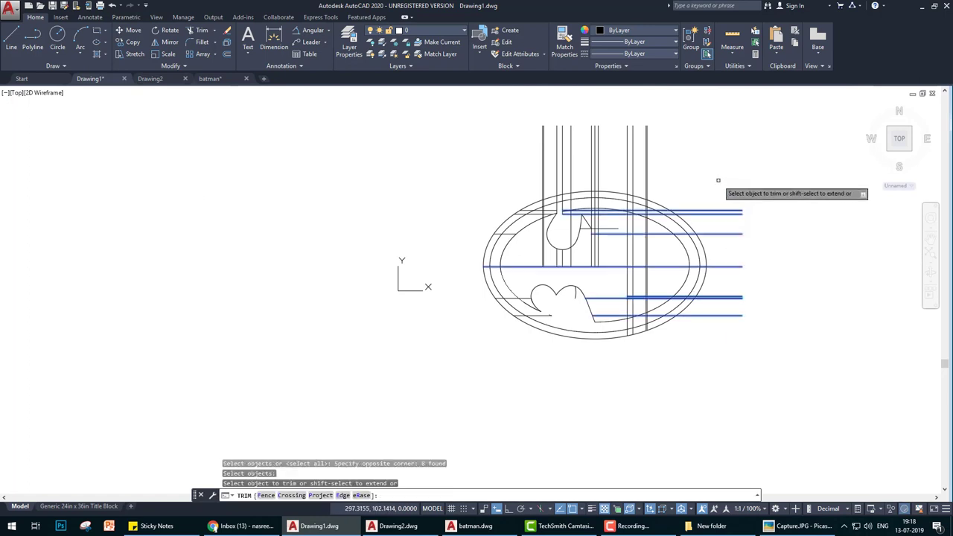
click(732, 191)
key(Return)
key(Return)
scroll(494, 260, up, 5)
click(421, 264)
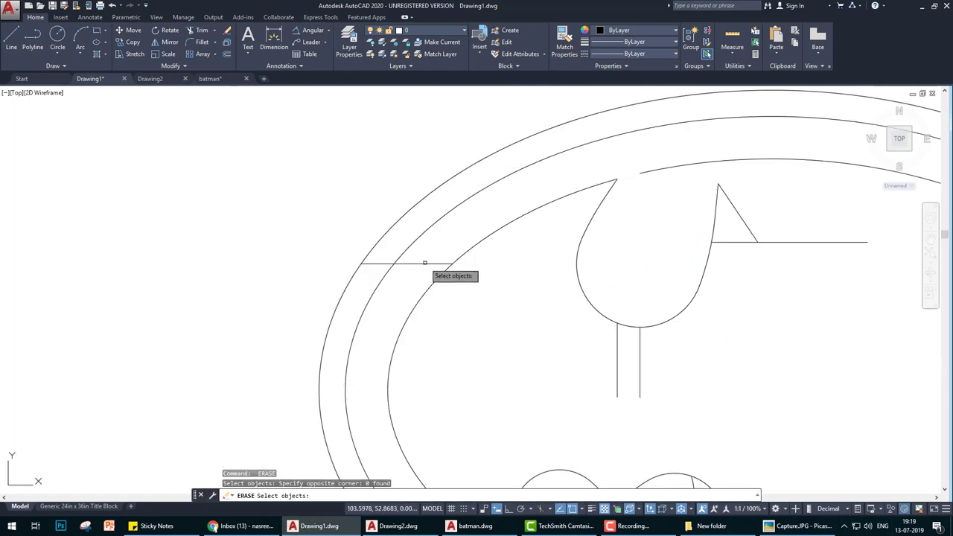
scroll(599, 390, down, 2)
key(Return)
key(Return)
scroll(670, 297, down, 3)
click(725, 242)
key(Escape)
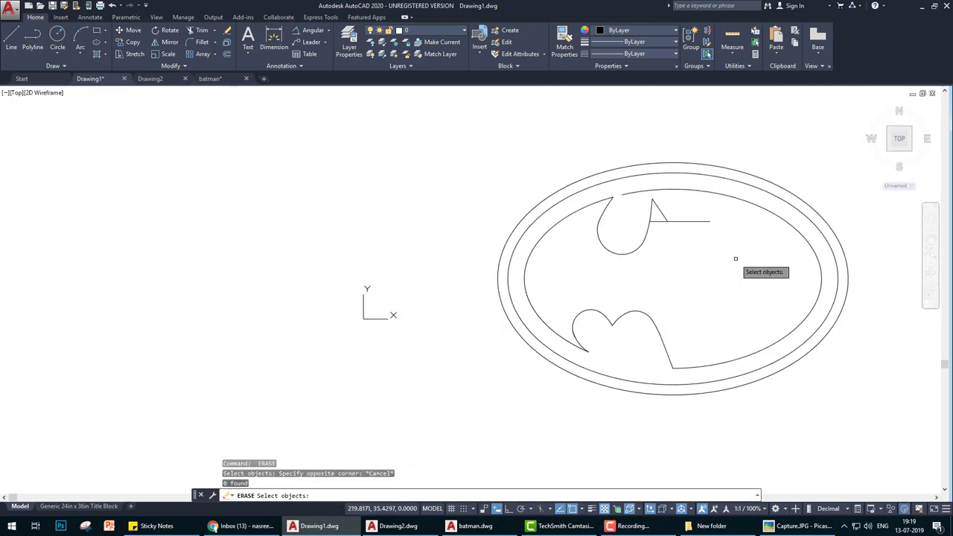
scroll(603, 281, down, 3)
Step: Draw a first vertical centre line through the logo and trim against it
key(Escape)
text(l)
key(Return)
click(584, 208)
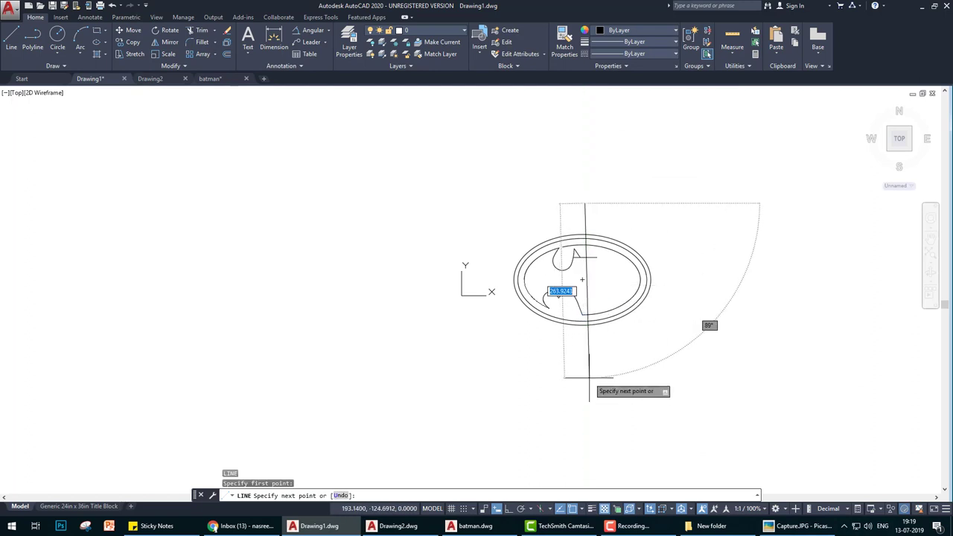
key(Return)
text(tr)
scroll(564, 240, up, 2)
click(561, 242)
Step: Delete the first centre line
key(Return)
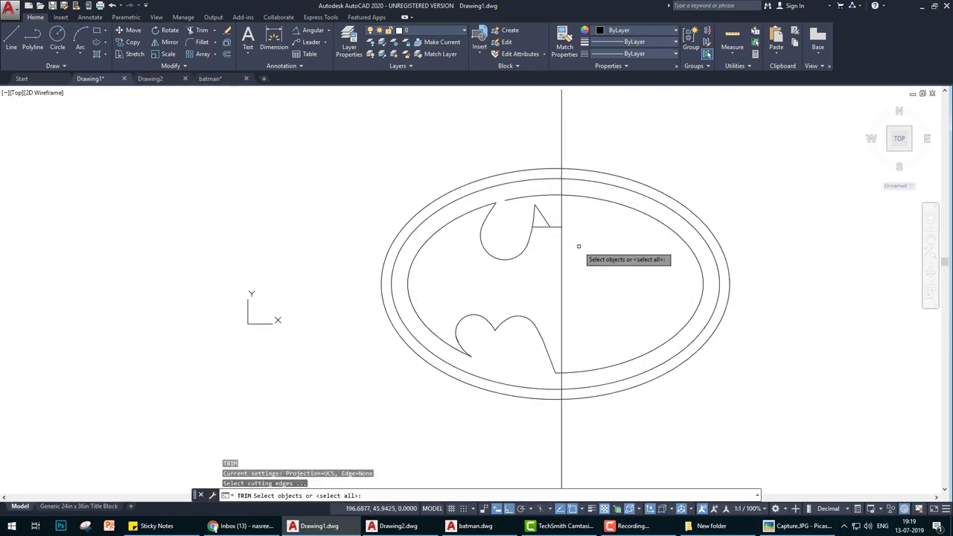
key(Escape)
text(mi)
Step: Draw a new vertical centre line extending above and below the ring
key(Return)
click(551, 367)
click(563, 324)
key(Delete)
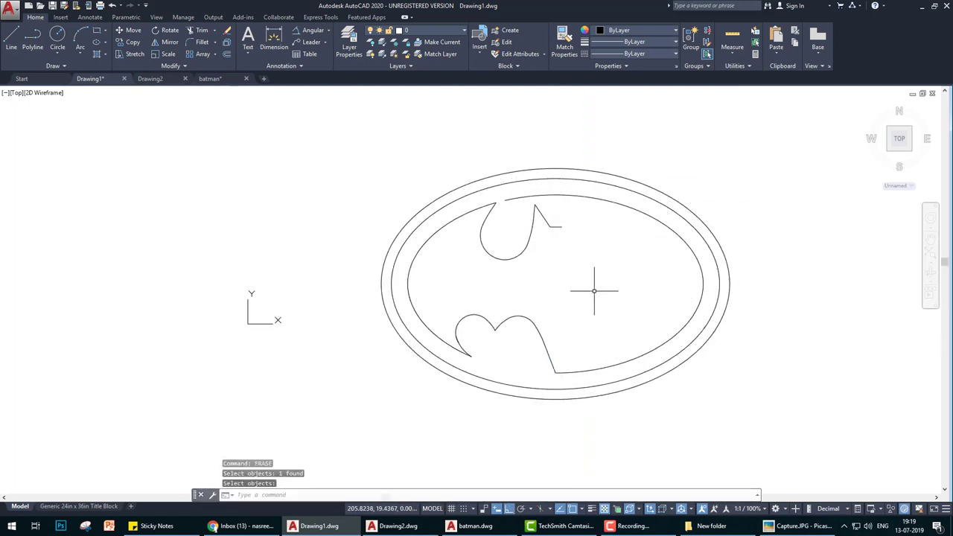
text(l)
key(Return)
click(555, 124)
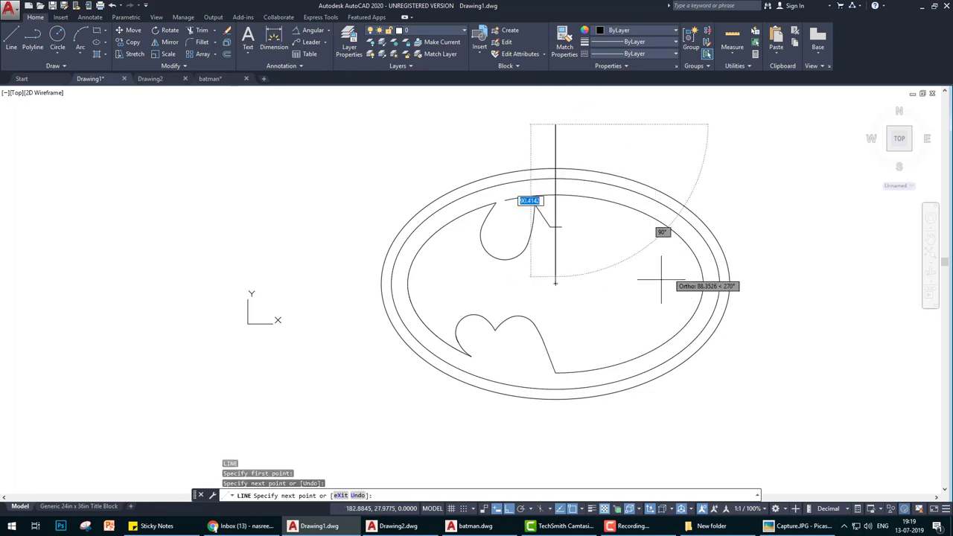
click(560, 451)
scroll(558, 230, up, 3)
text(tr)
scroll(557, 223, down, 4)
Step: Begin selecting the left-half curves for a mirror, then restart the command
text(mi)
key(Return)
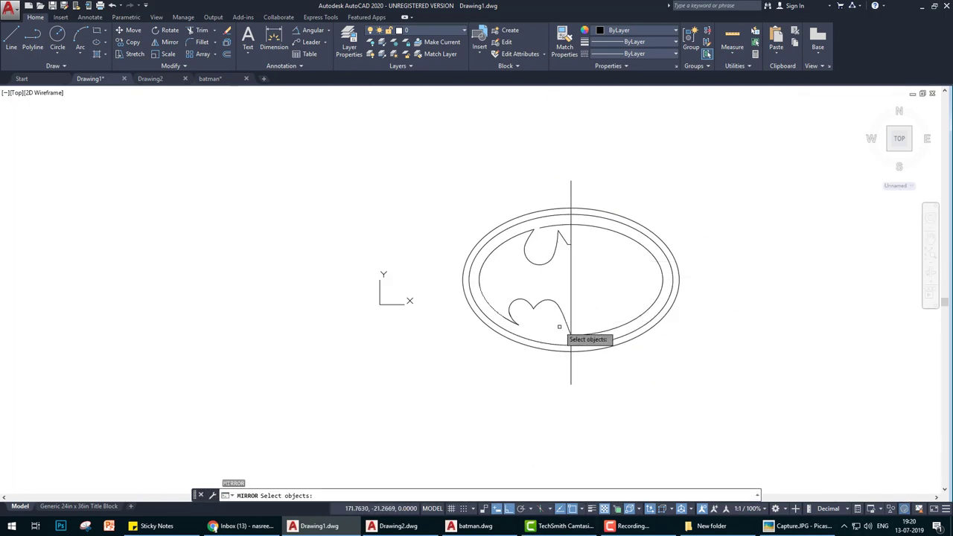
mouse_move(565, 227)
mouse_down()
mouse_move(521, 331)
mouse_move(483, 283)
mouse_up()
click(521, 243)
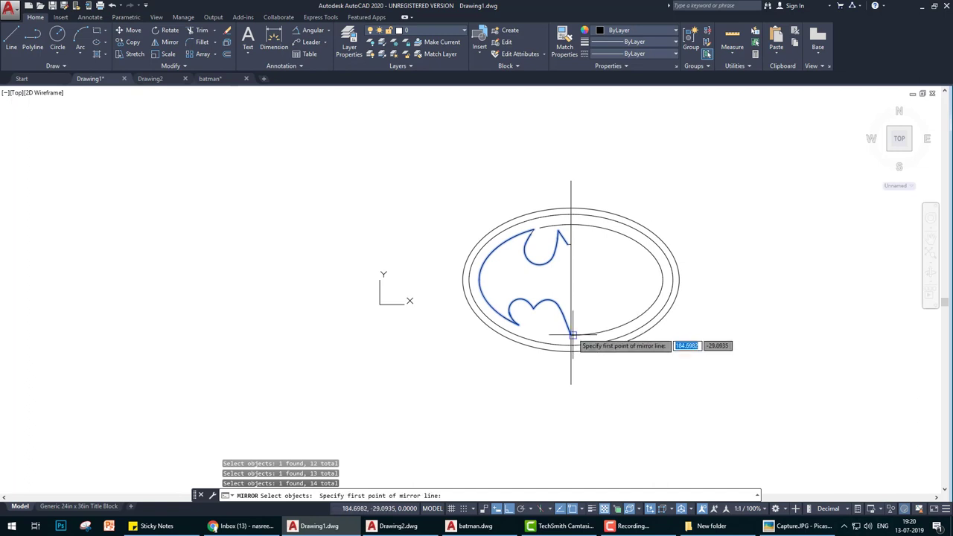
key(Escape)
key(space)
Step: Mirror all left-half bat curves about the vertical centre line, keeping the originals
click(542, 303)
click(570, 321)
click(554, 329)
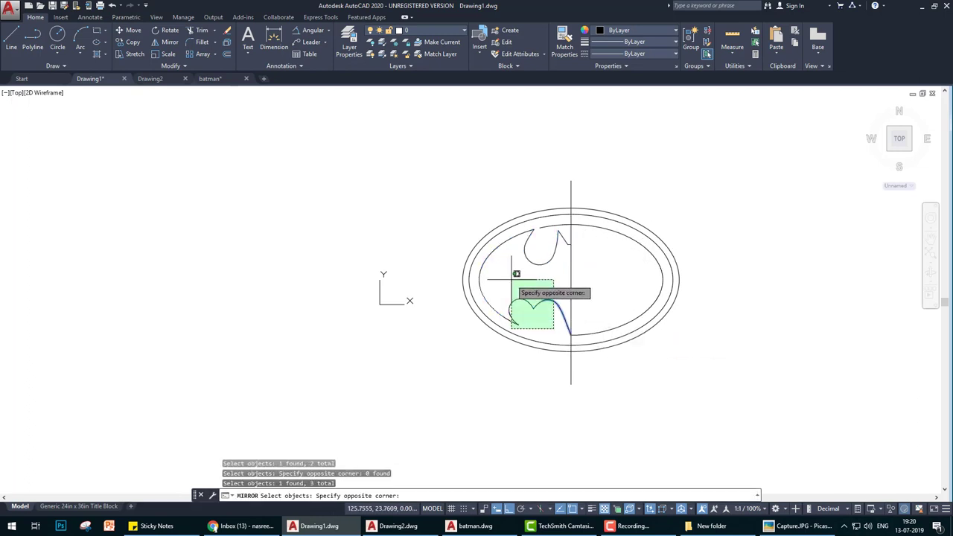
click(511, 280)
click(550, 262)
click(550, 246)
scroll(573, 242, up, 3)
scroll(575, 238, down, 3)
key(Return)
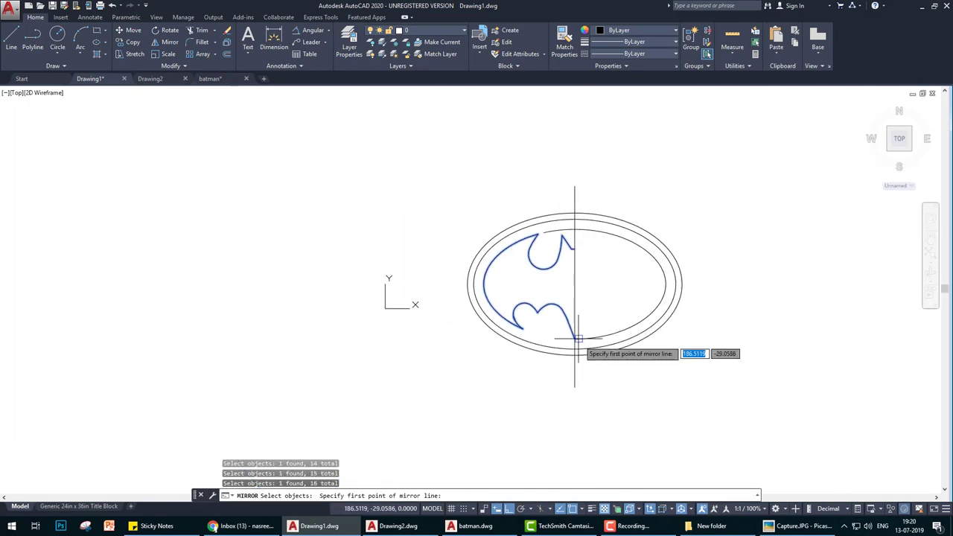
click(577, 339)
click(603, 270)
key(Return)
Step: Erase the stray arc at the top of the ring
text(e)
key(Return)
click(563, 230)
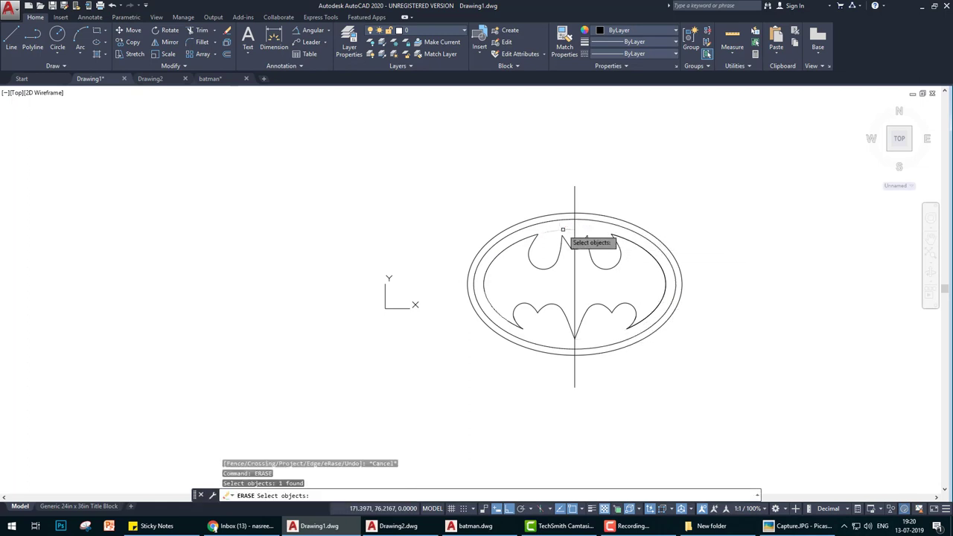
key(Return)
middle_drag(673, 296, 598, 292)
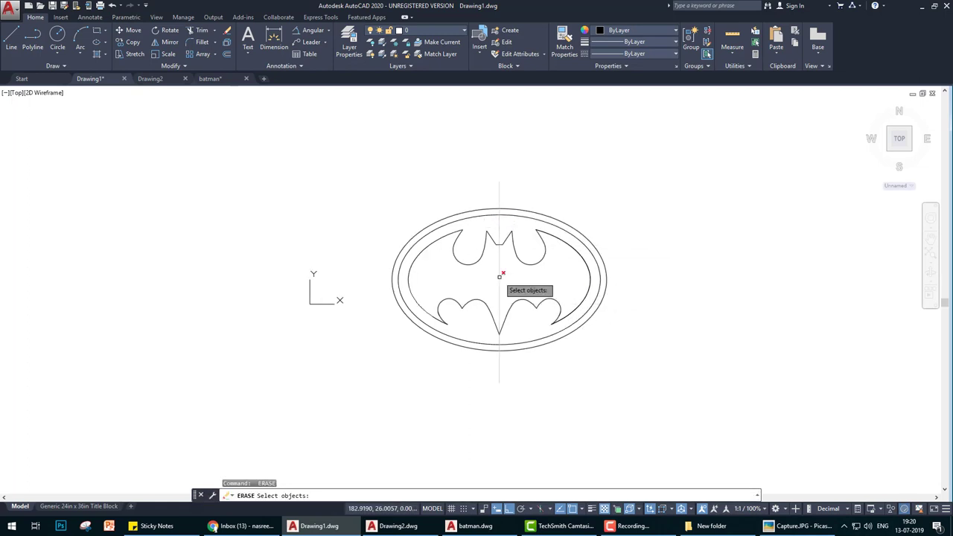
key(Escape)
scroll(499, 276, up, 2)
Step: Set layer cl to red with the ACAD_ISO02W100 dashed linetype
text(la)
key(Return)
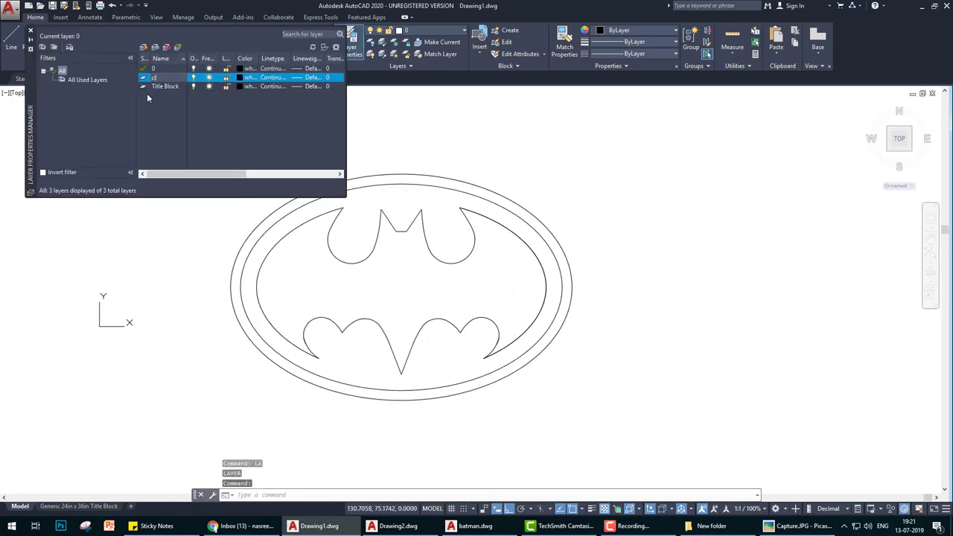
click(240, 78)
double_click(400, 205)
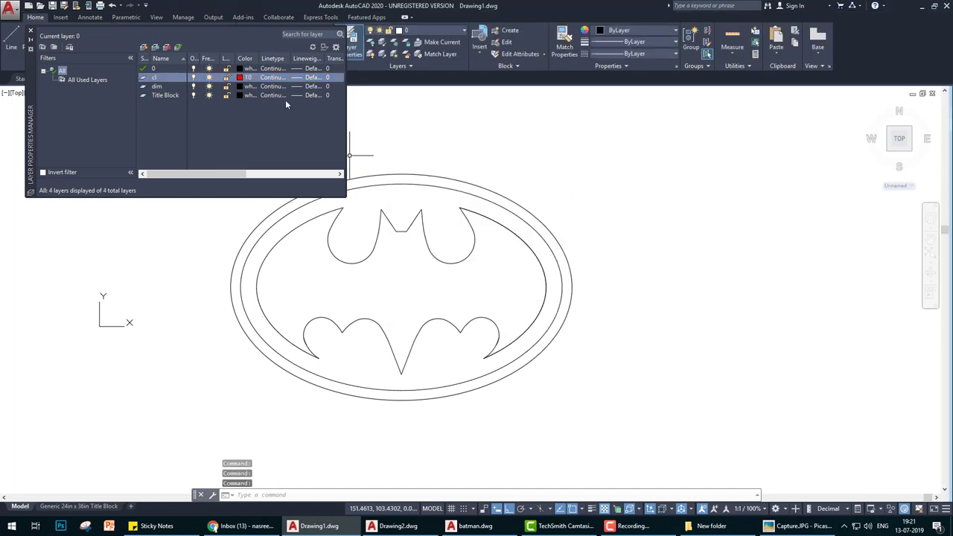
click(273, 77)
click(411, 318)
click(31, 30)
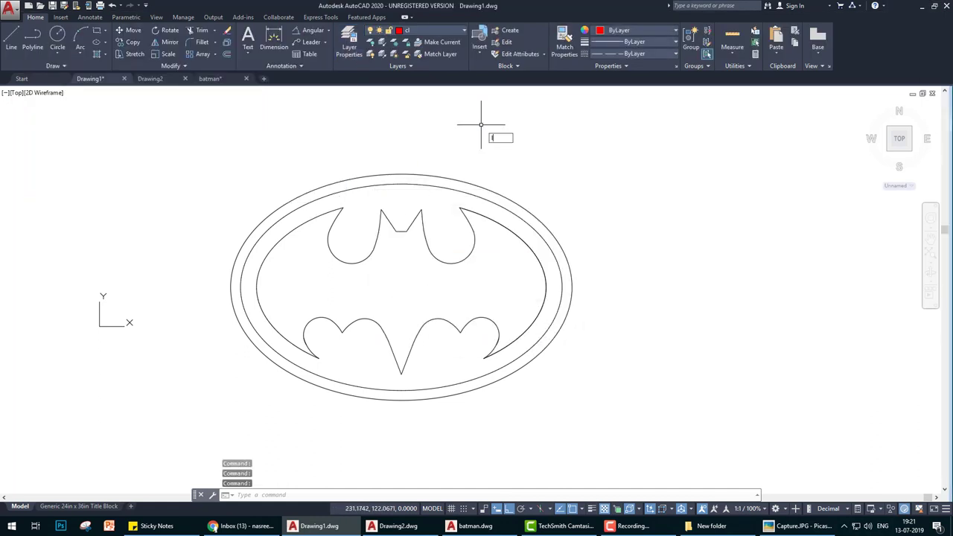
Step: Draw vertical and horizontal centre lines across the logo
text(l)
key(Return)
click(401, 143)
click(400, 421)
click(597, 286)
click(158, 287)
key(Return)
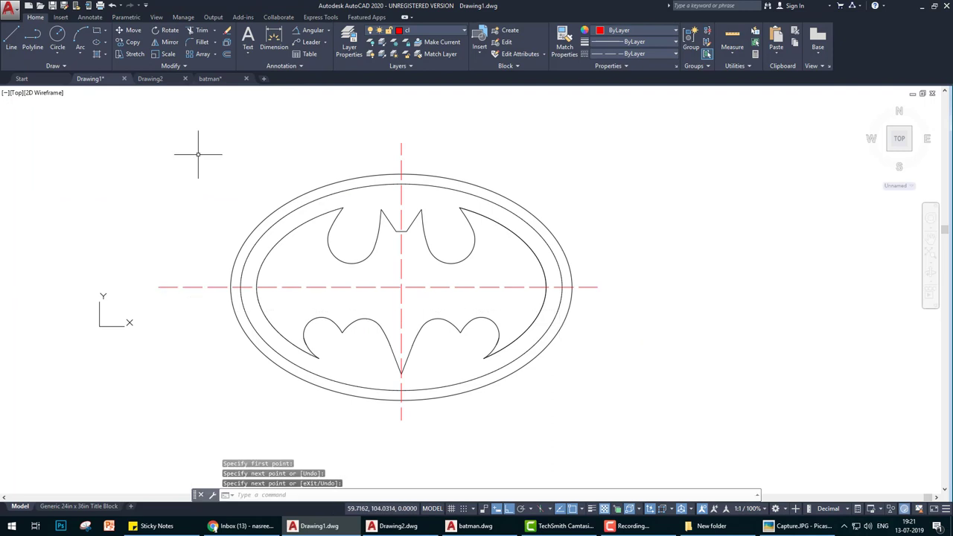
Step: Set the dim layer colour to blue
text(la)
key(Return)
click(145, 87)
click(249, 86)
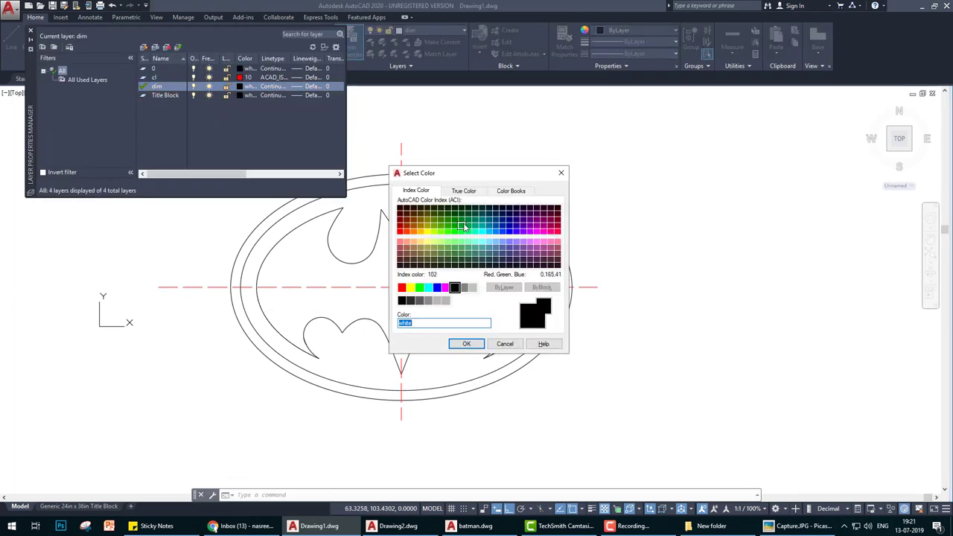
click(467, 344)
click(30, 30)
Step: Add linear dimensions for the outer and inner ellipse widths
text(dli)
key(Return)
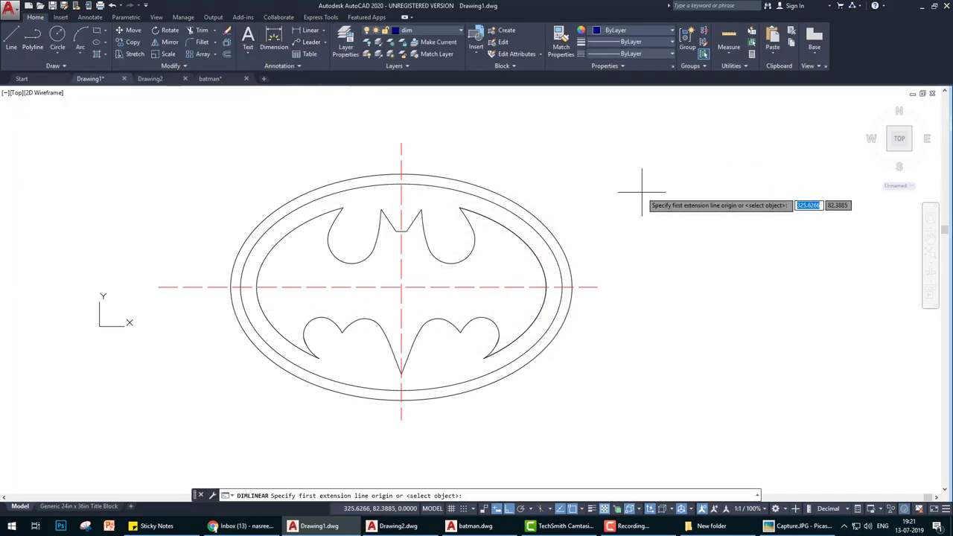
click(545, 286)
click(402, 143)
click(240, 287)
click(561, 286)
click(559, 123)
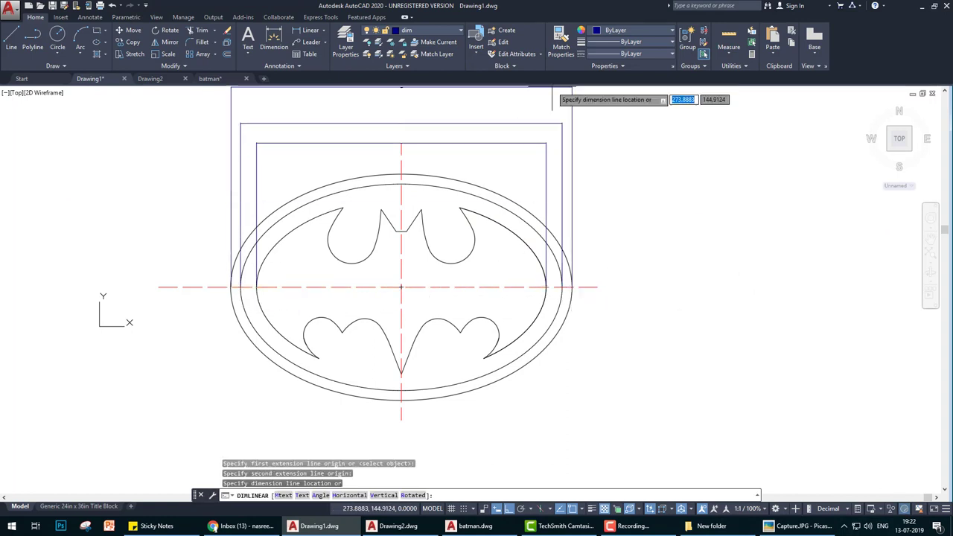
Step: Add vertical linear dimensions for the logo height and wing height
key(Return)
key(Return)
click(402, 184)
click(621, 298)
key(Return)
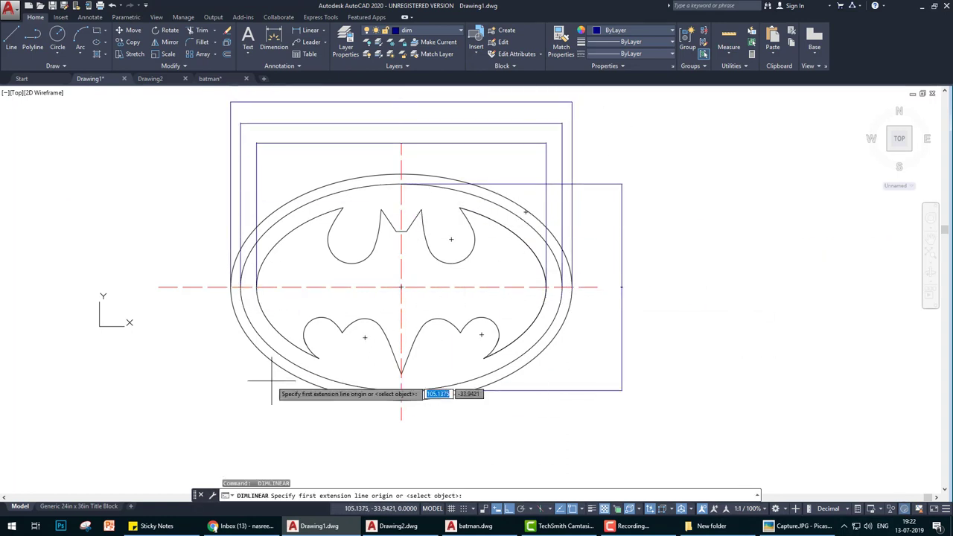
click(320, 358)
click(159, 286)
click(167, 320)
key(Return)
click(158, 287)
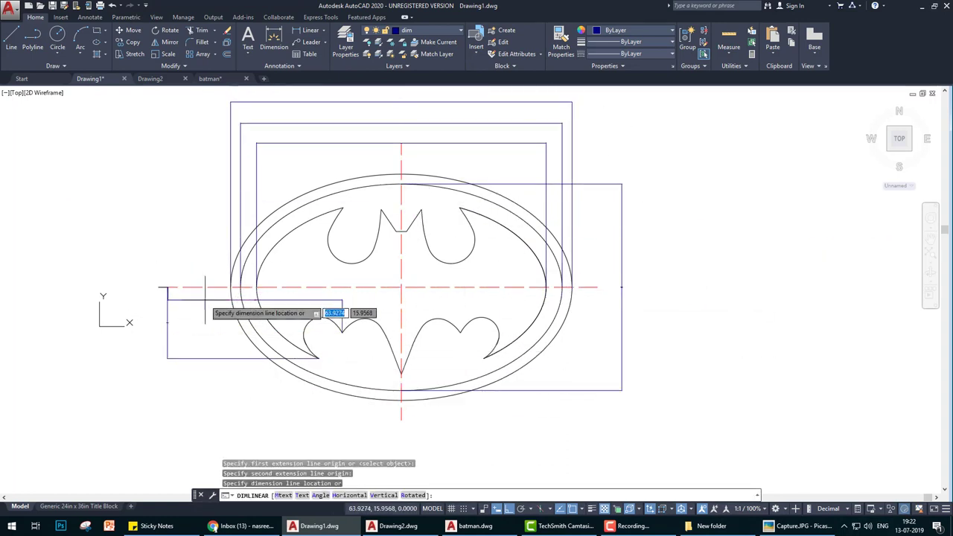
click(282, 333)
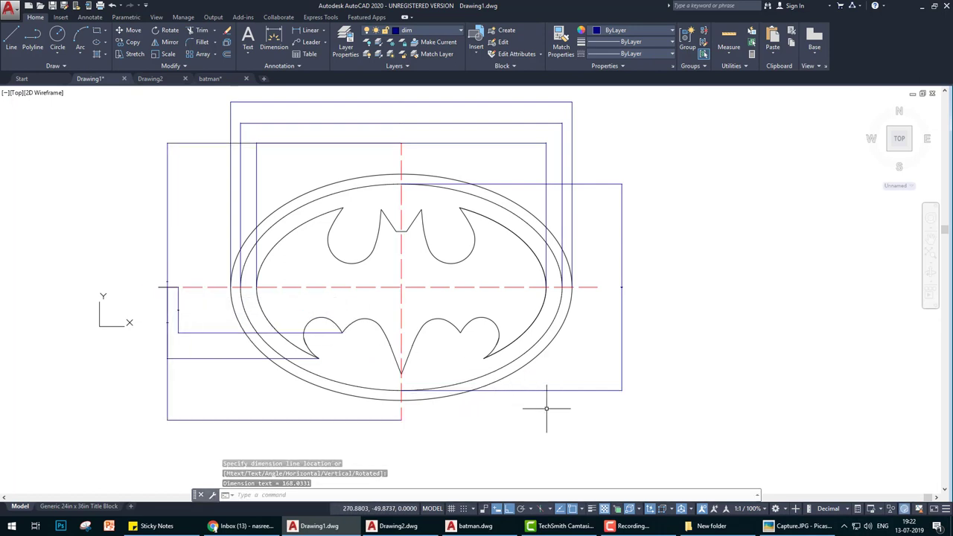
Step: Add the 11° angular dimension between the ears and a lower wing arc radius
click(317, 30)
click(320, 123)
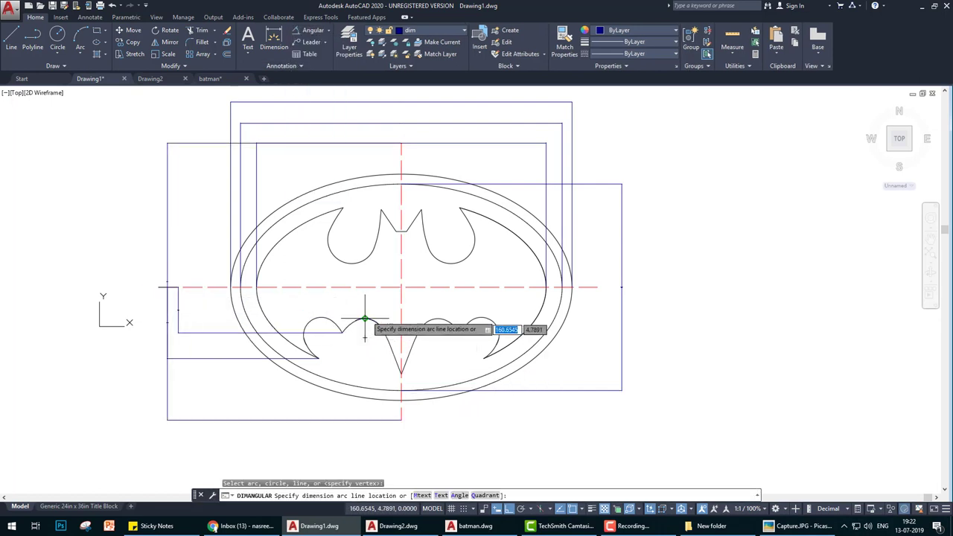
click(412, 346)
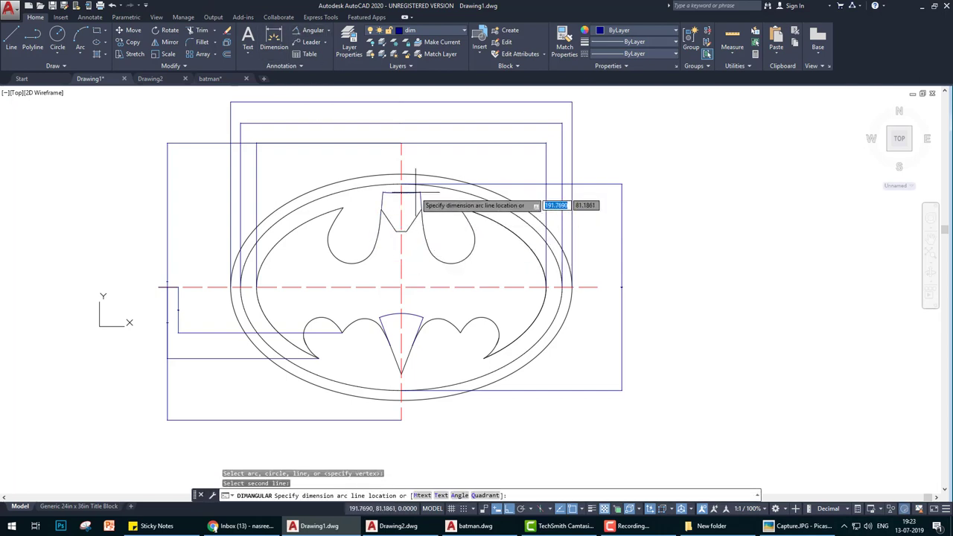
click(402, 199)
click(328, 30)
click(320, 128)
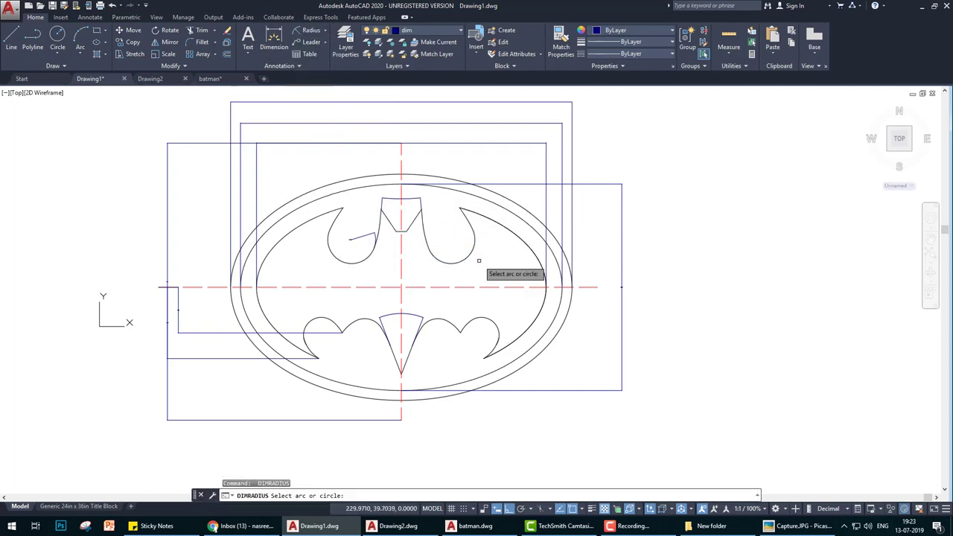
click(447, 319)
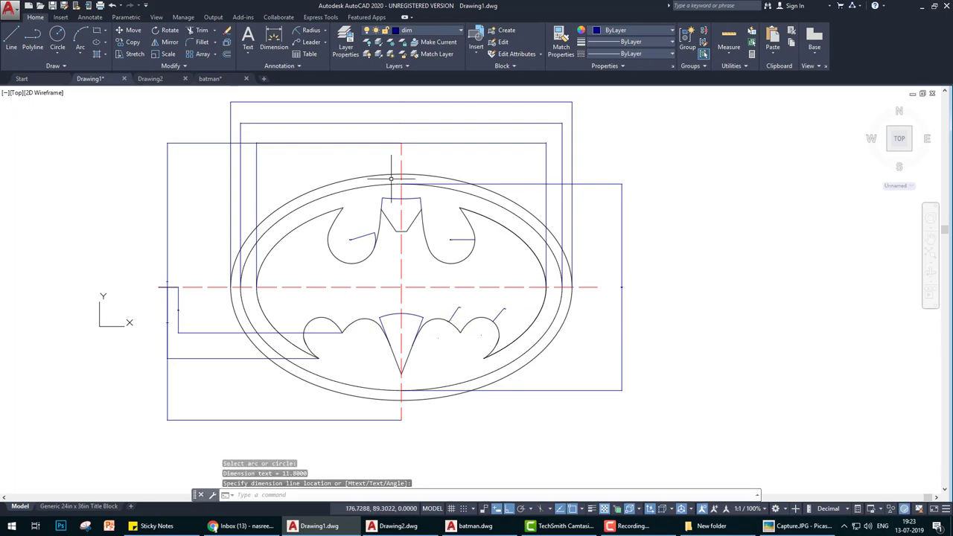
text(di)
Step: Set the current dimension style's text height to 6
key(Return)
click(578, 241)
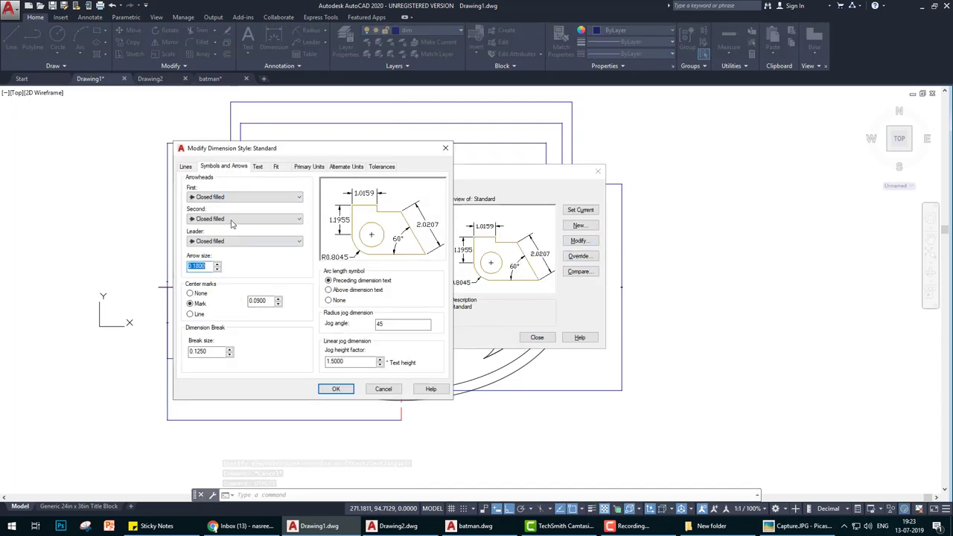
click(257, 166)
text(6)
click(309, 166)
click(336, 388)
click(537, 337)
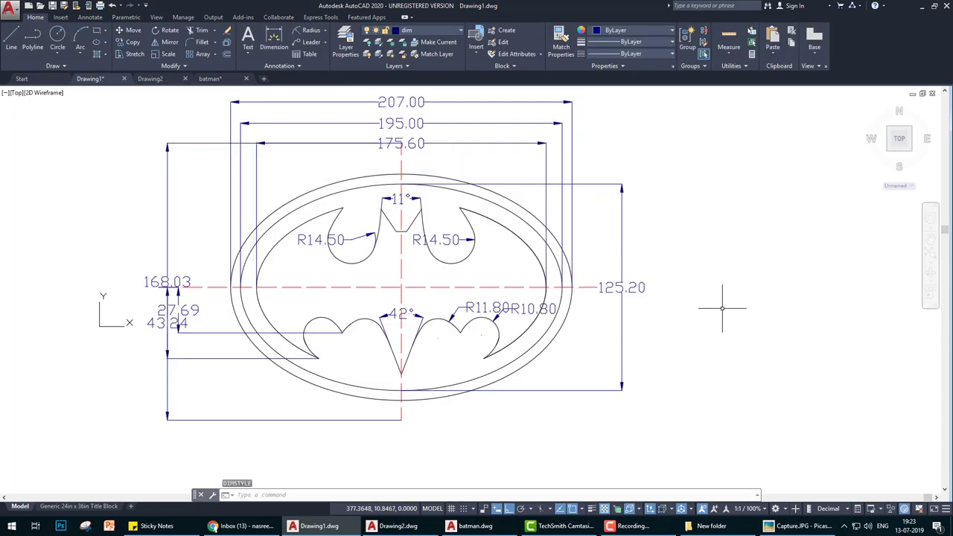
Step: Select the dim layer in layer properties to turn it off
text(la)
key(Return)
click(156, 95)
Step: Turn off the dim and cl layers, then start and cancel a hatch
click(193, 95)
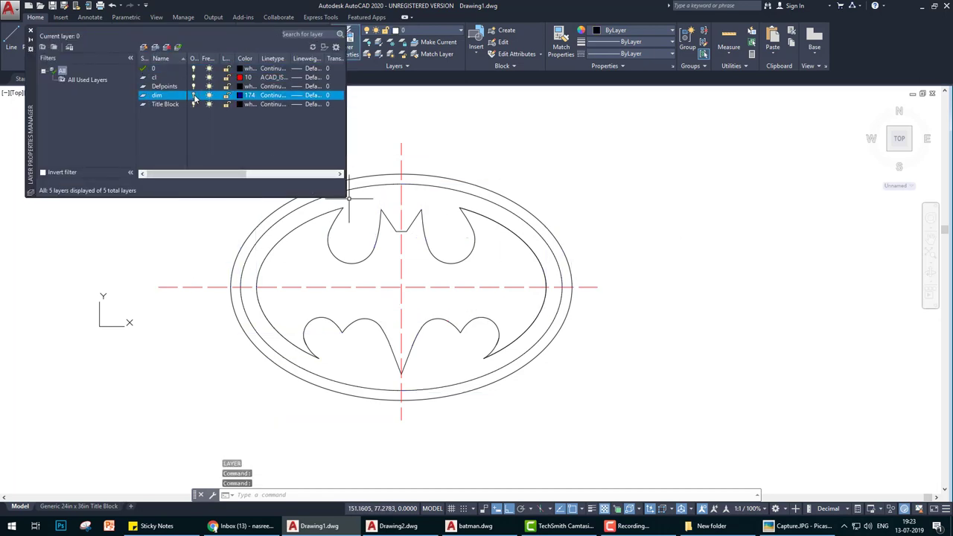
click(194, 77)
click(31, 30)
text(h)
key(Return)
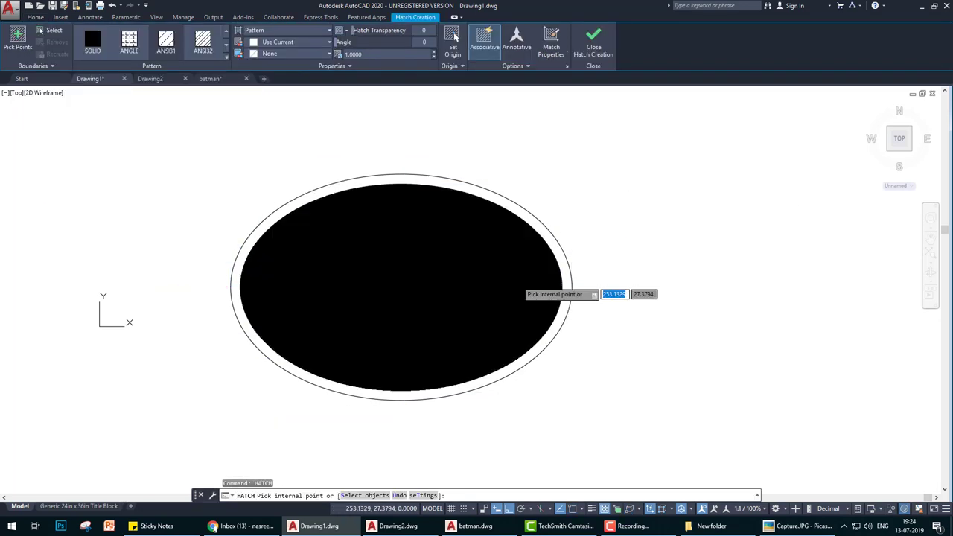
key(Escape)
scroll(301, 359, up, 7)
scroll(301, 359, up, 3)
Step: Start a trim, pan to the bat-head ears, then cancel the trim
text(tr)
key(Return)
scroll(202, 261, down, 3)
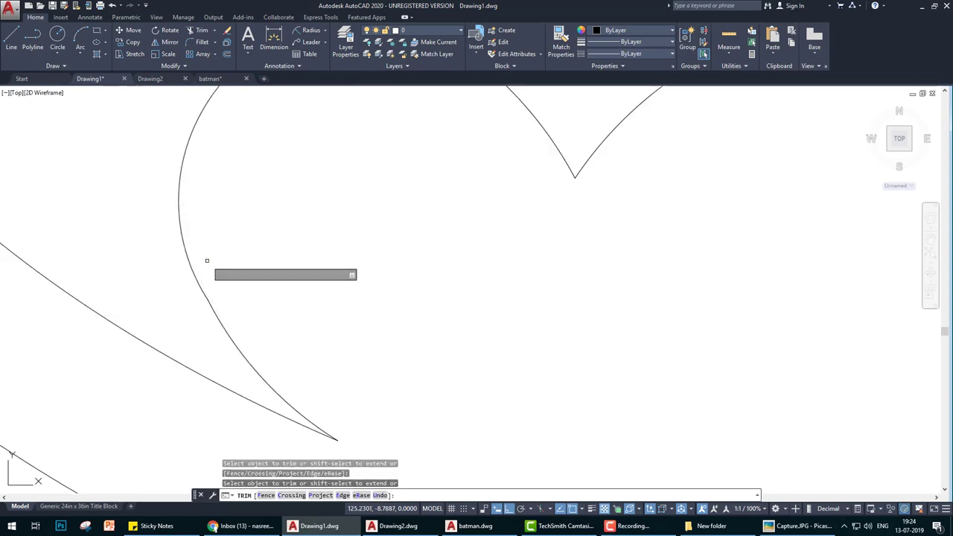
scroll(410, 236, down, 2)
scroll(409, 236, down, 3)
scroll(632, 350, up, 2)
middle_drag(695, 223, 600, 376)
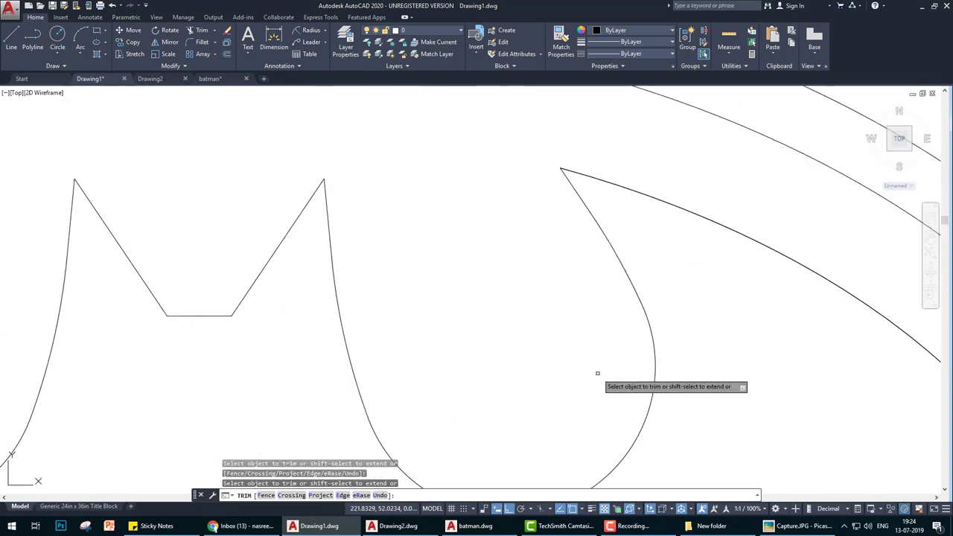
scroll(599, 376, up, 2)
key(Escape)
scroll(250, 303, down, 3)
Step: Abandon another hatch attempt and undo the black hatch fill
text(h)
key(Return)
scroll(439, 428, up, 3)
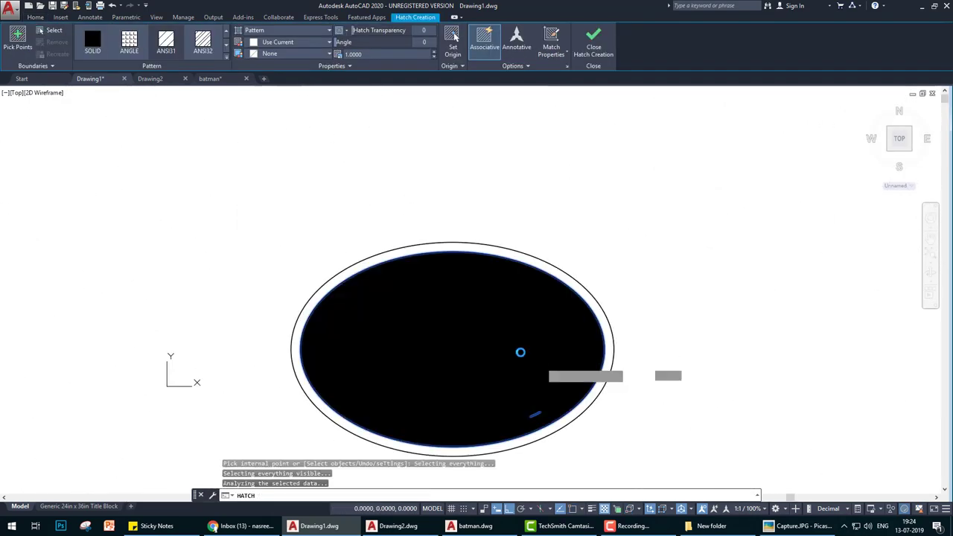
key(Escape)
key(ctrl+z)
scroll(583, 339, down, 2)
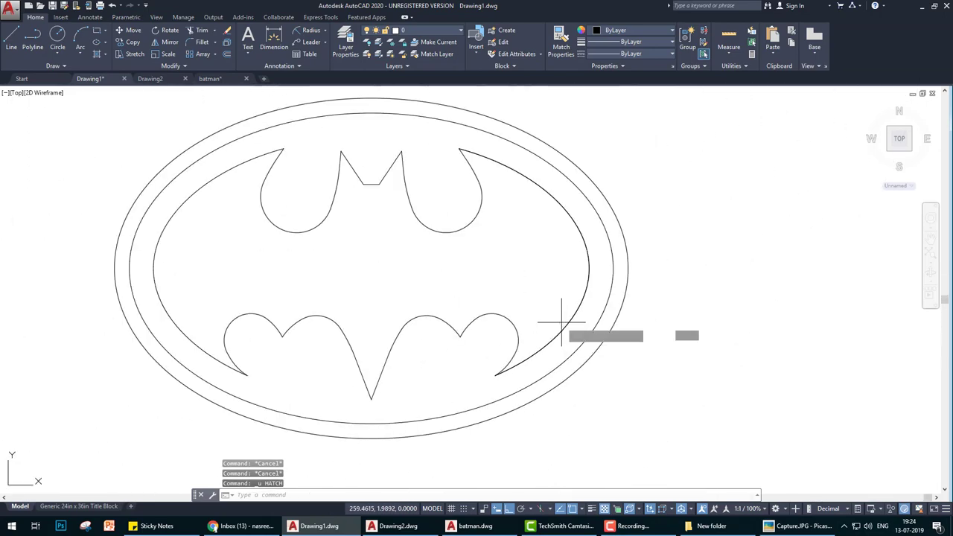
Step: Start and cancel a further hatch while zooming back to the ring
text(h)
key(Return)
key(Escape)
scroll(389, 357, up, 5)
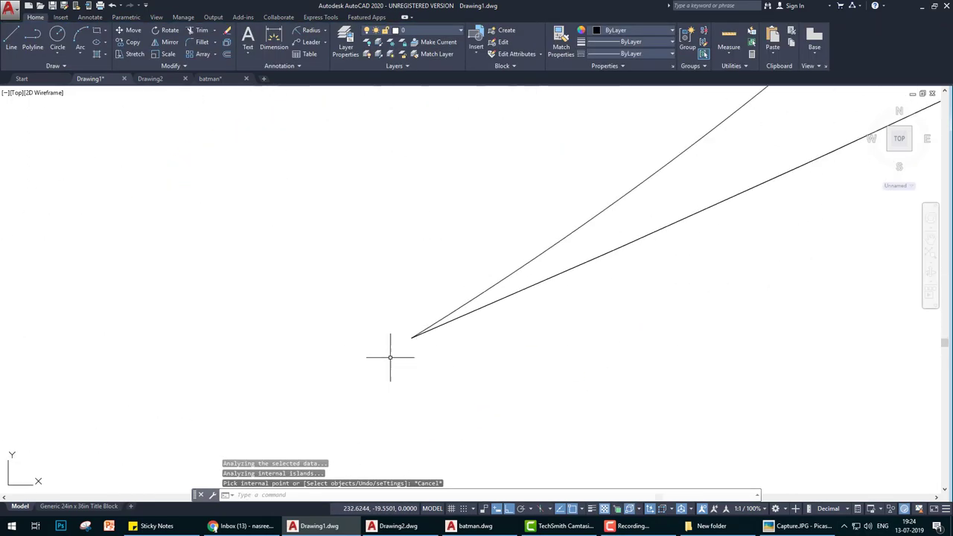
scroll(685, 260, down, 3)
scroll(268, 355, down, 2)
scroll(385, 270, down, 2)
scroll(423, 258, down, 1)
Step: Hatch the ellipse ring by picking a point inside the band
text(h)
key(Return)
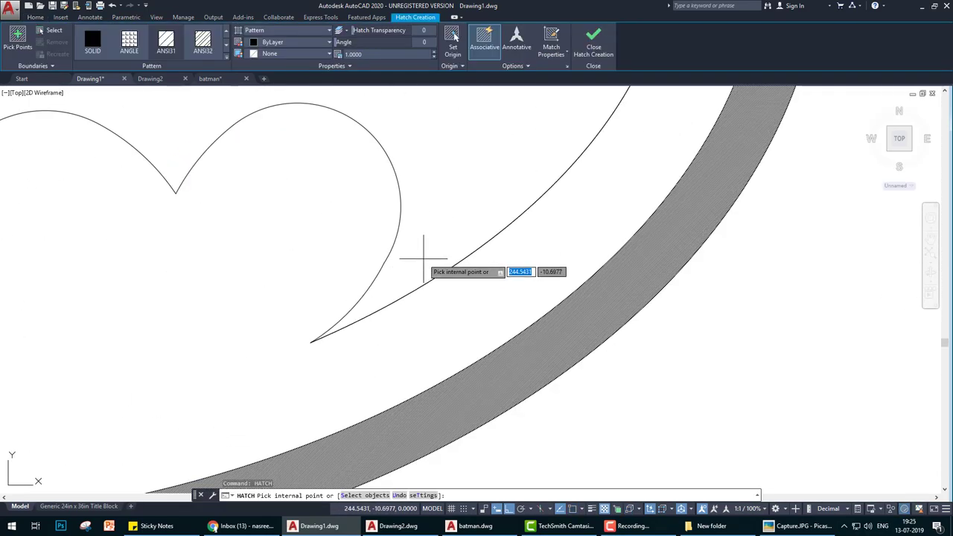
scroll(431, 238, down, 3)
click(428, 262)
scroll(469, 186, up, 5)
scroll(447, 292, down, 2)
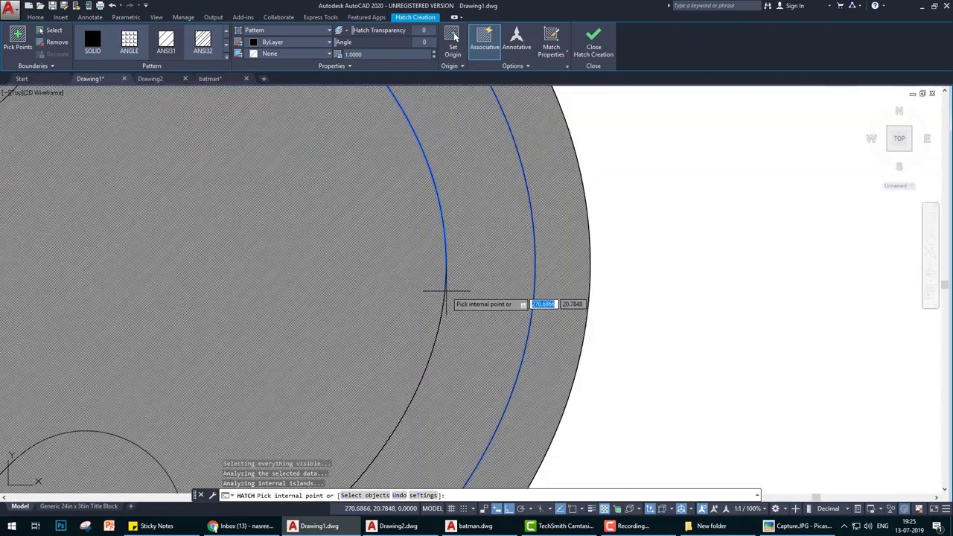
scroll(445, 292, down, 5)
Step: Join the bat outline and ellipse segments into continuous boundaries
key(Return)
text(j)
key(Return)
click(429, 350)
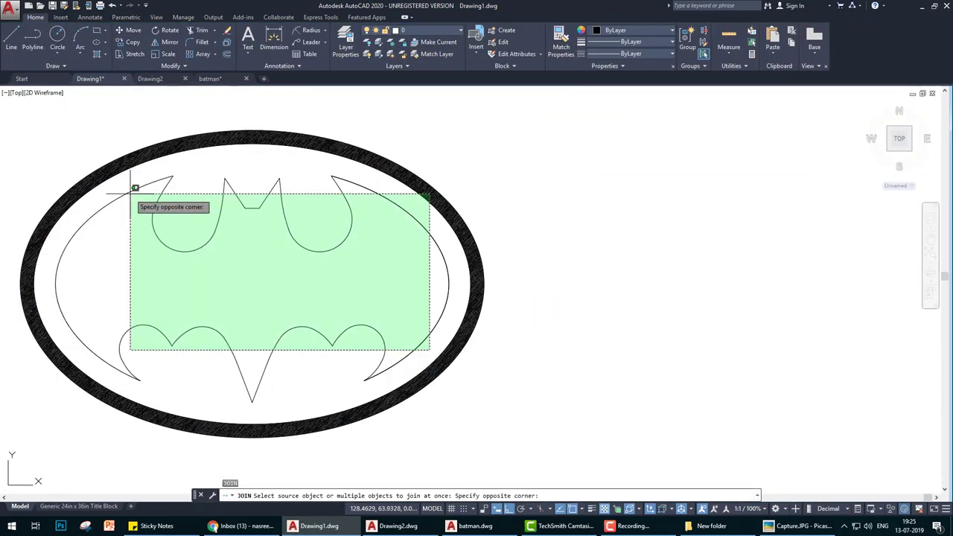
click(134, 187)
click(320, 231)
click(389, 382)
click(158, 375)
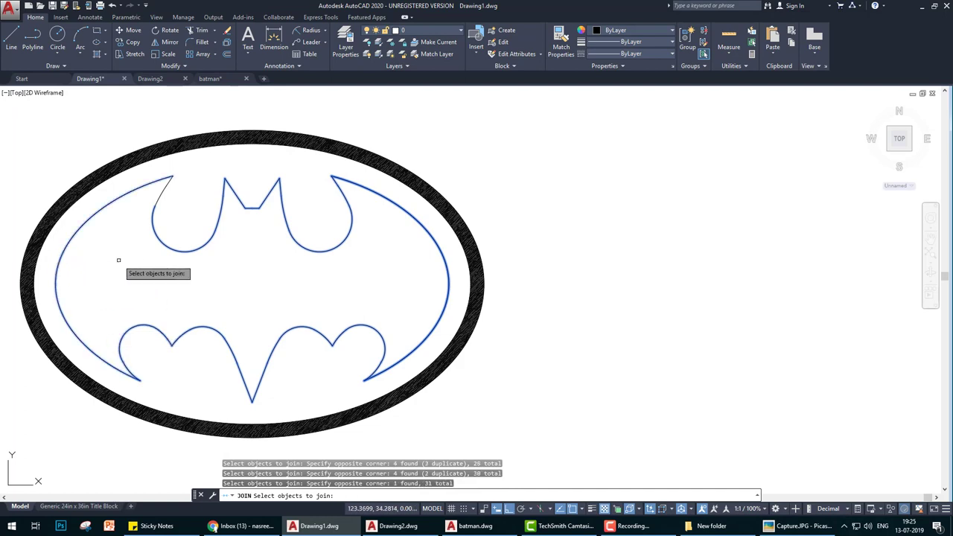
key(Return)
Step: Pick the ring interior for a hatch, then undo the wrong boundary and cancel
text(h)
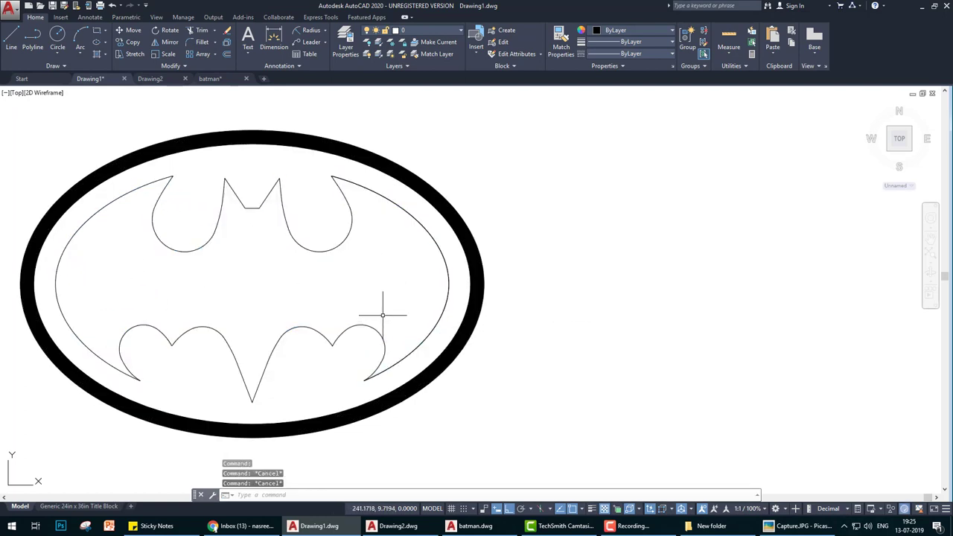
key(Return)
click(389, 281)
text(u)
key(Return)
key(ctrl+z)
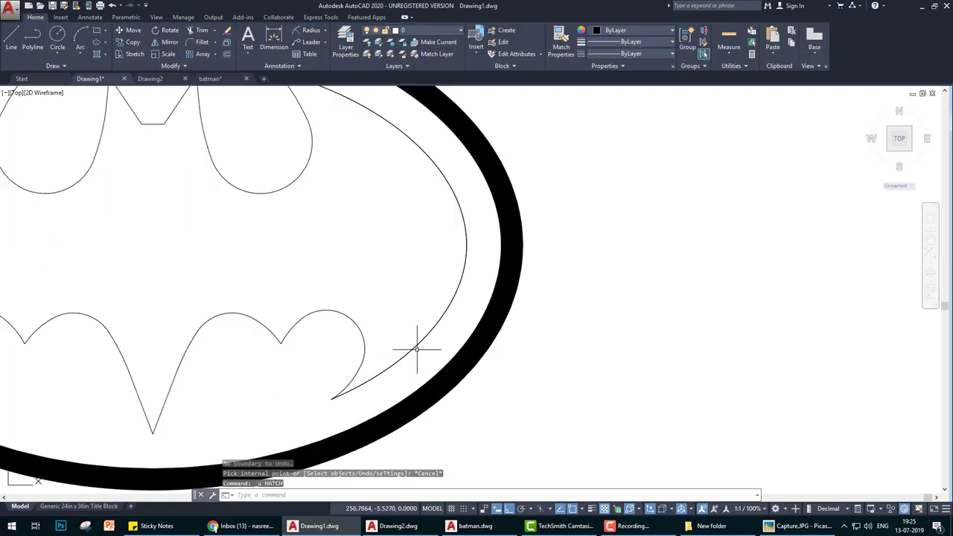
key(Escape)
Step: Restart the hatch with HA, then undo and cancel it again
text(ha)
key(Return)
key(ctrl+z)
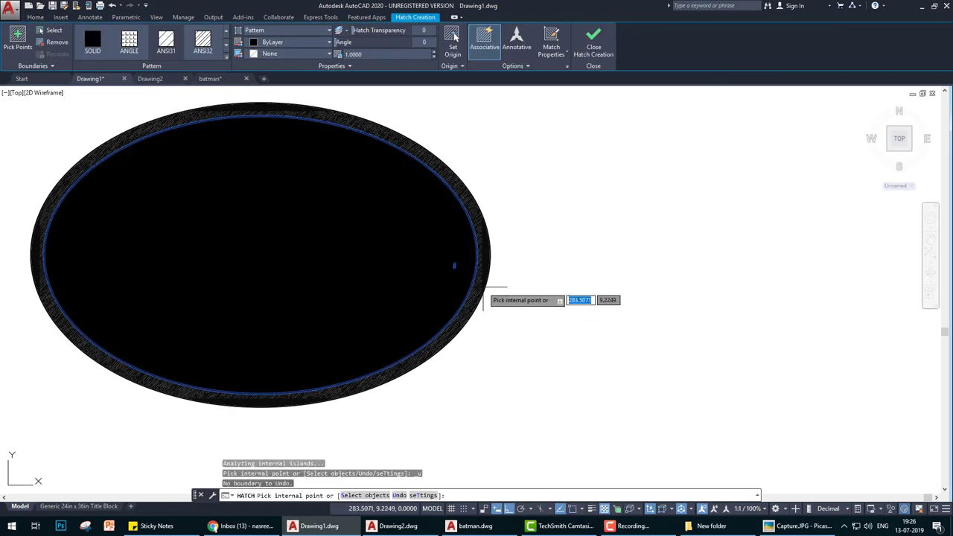
key(Escape)
key(ctrl+z)
Step: Retry the hatch and undo the wrongly picked fill boundary
text(h)
key(Return)
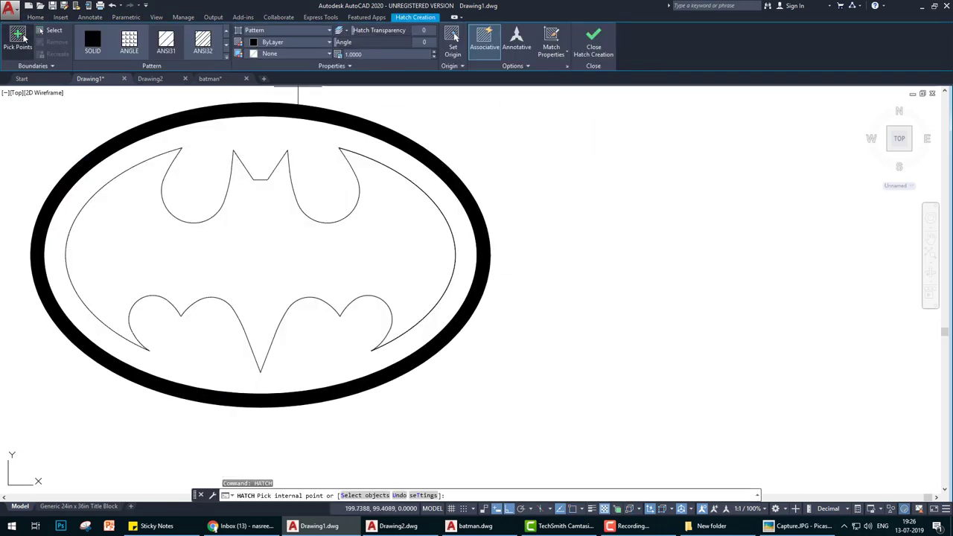
text(u)
key(Return)
key(Escape)
key(ctrl+z)
Step: Try hatching with selected boundary objects around the ellipse, then cancel the selection
key(h)
key(Return)
key(s)
key(Return)
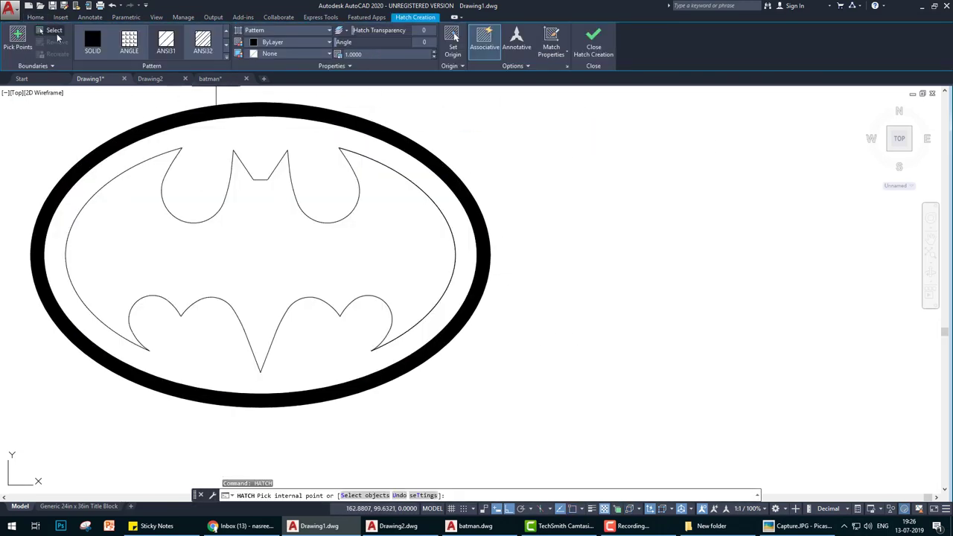
click(204, 217)
key(u)
key(Return)
click(243, 237)
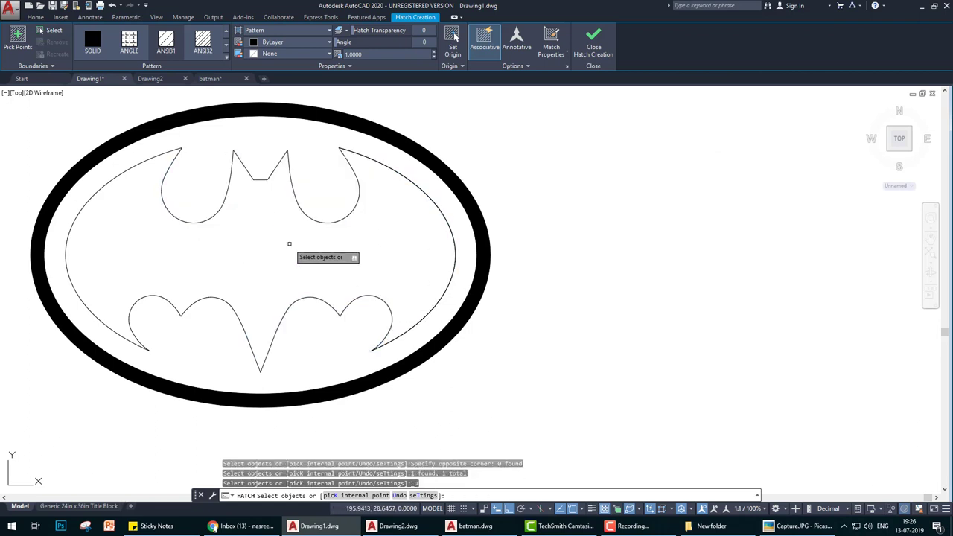
key(Escape)
scroll(290, 245, down, 2)
text(la)
key(Return)
Step: Close Layer Properties with the dim and cl layers switched back on
key(Escape)
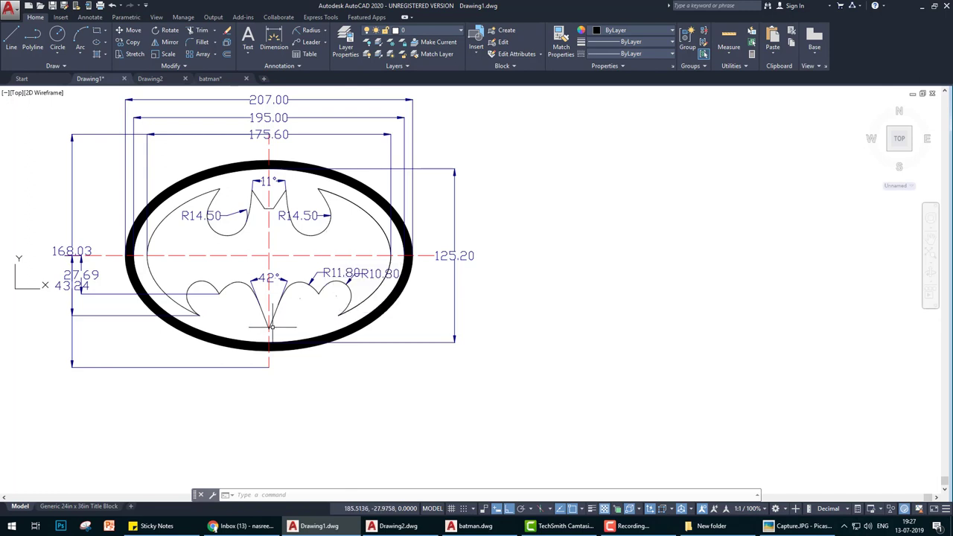
key(Return)
click(189, 396)
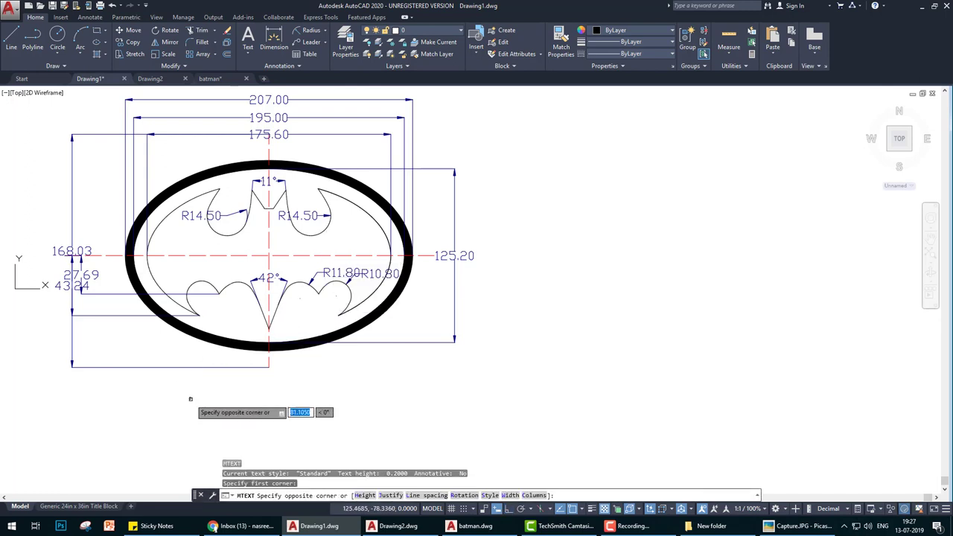
click(341, 406)
text(www.eng)
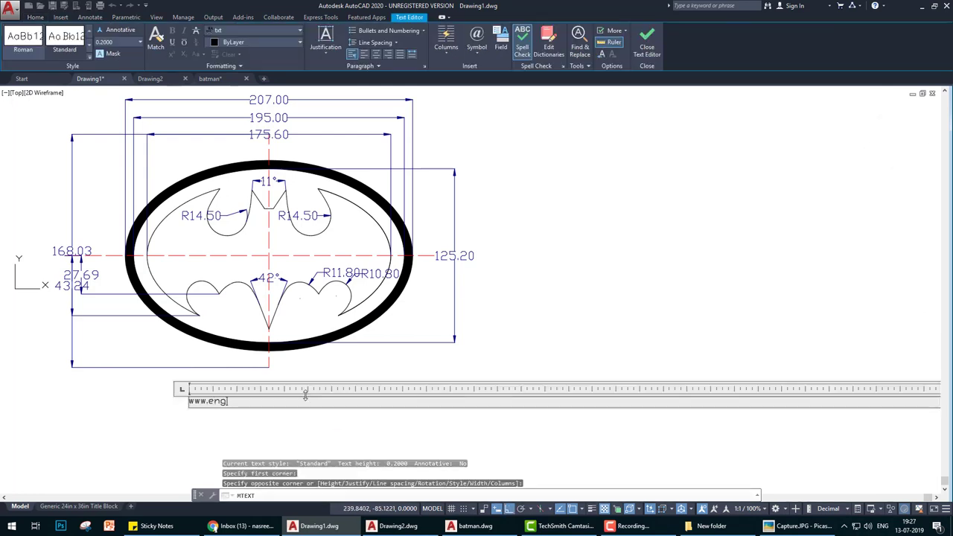
text(in)
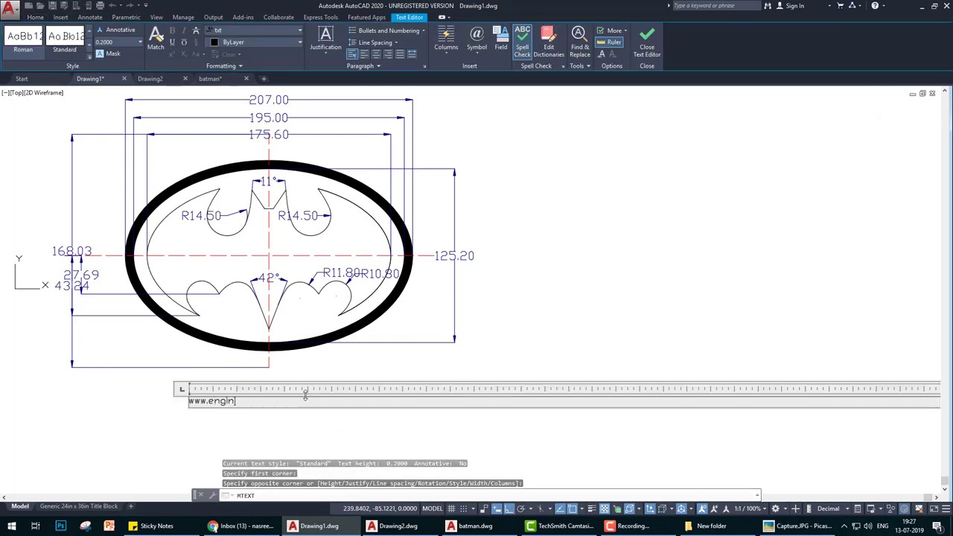
text(eers4civil.com)
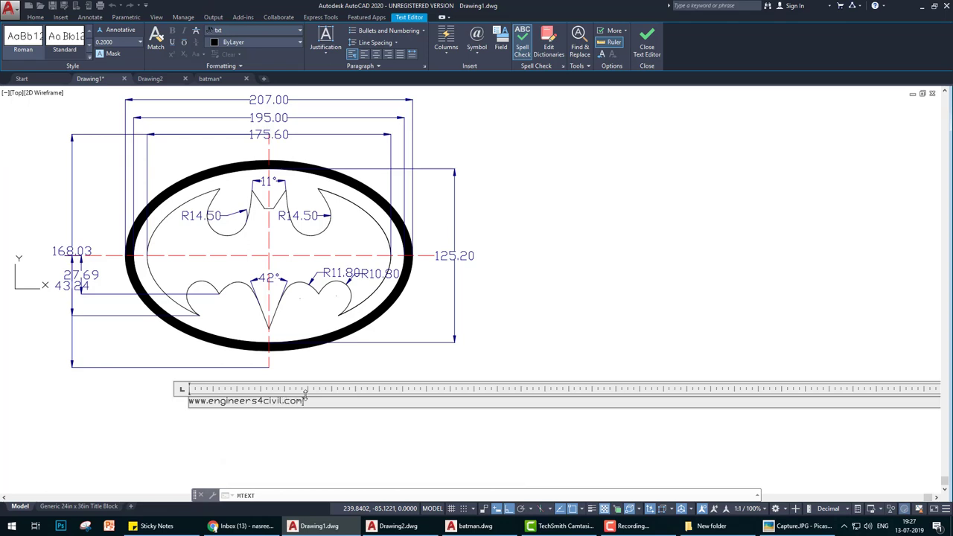
key(Return)
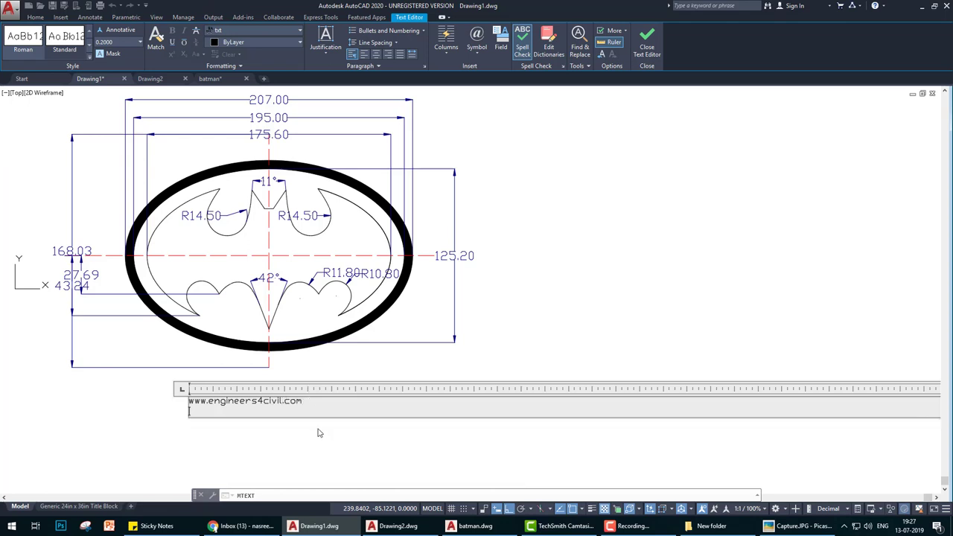
key(Escape)
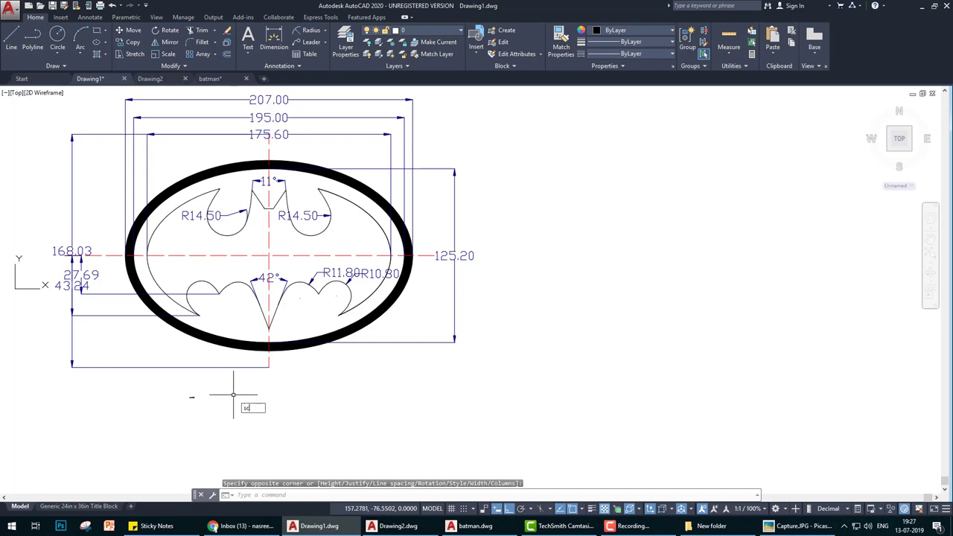
Step: Scale the website text by a picked distance as a first attempt
key(Return)
drag(169, 390, 230, 412)
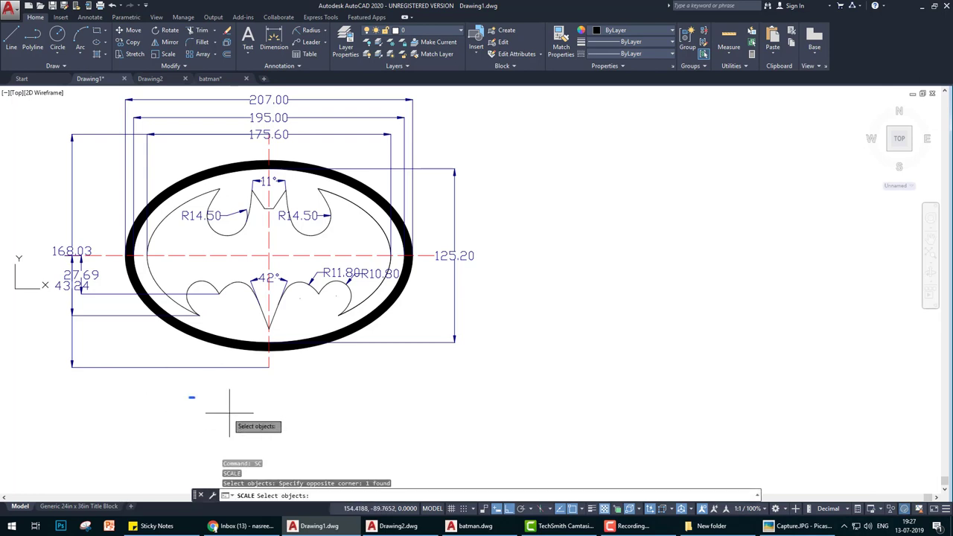
key(Return)
click(190, 398)
scroll(629, 413, down, 2)
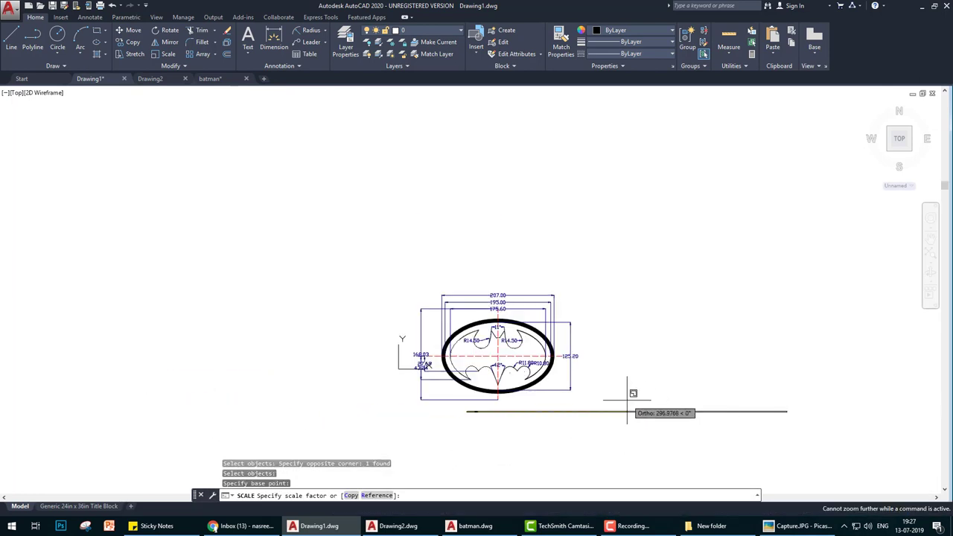
middle_drag(662, 414, 480, 357)
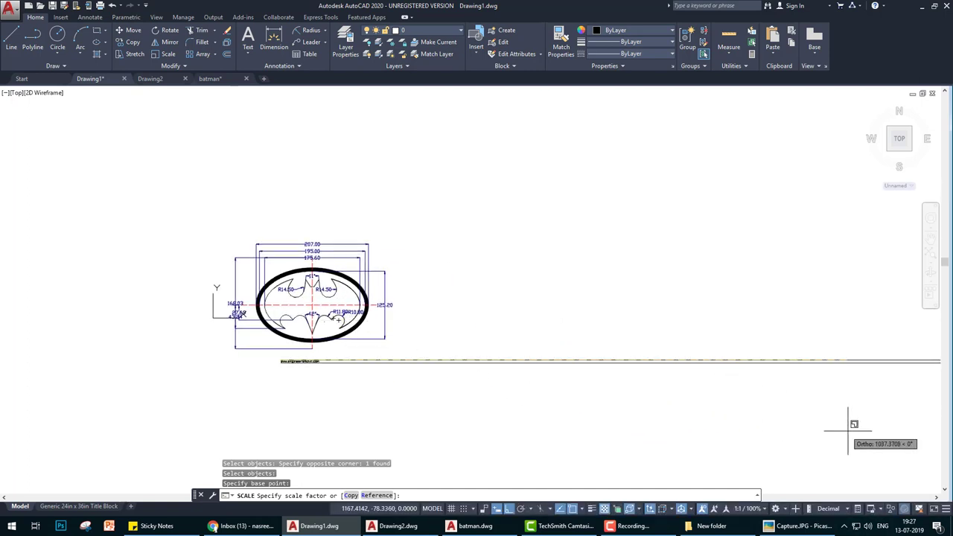
click(876, 370)
scroll(372, 381, up, 5)
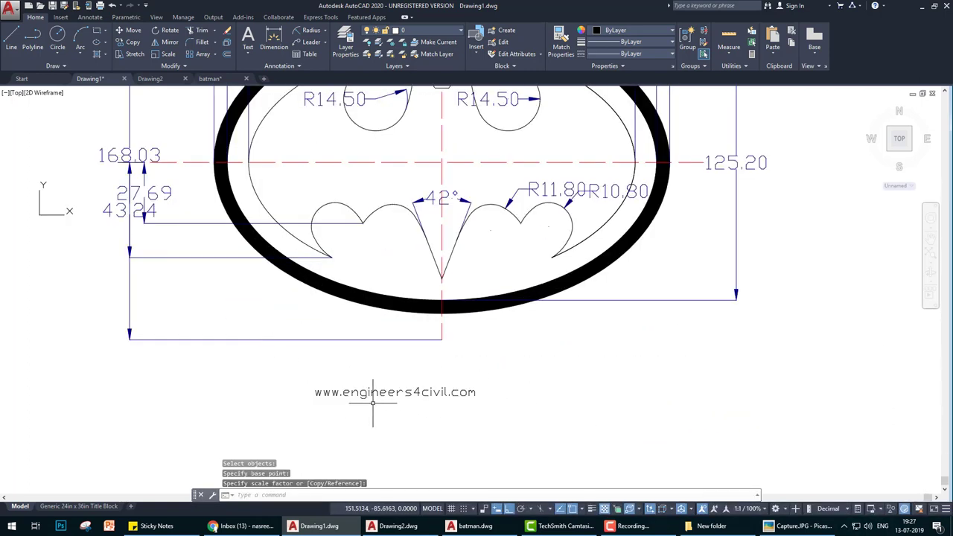
text(sc)
Step: Rescale the website text by a factor of 3 from a base point on it
key(Return)
click(304, 382)
click(521, 429)
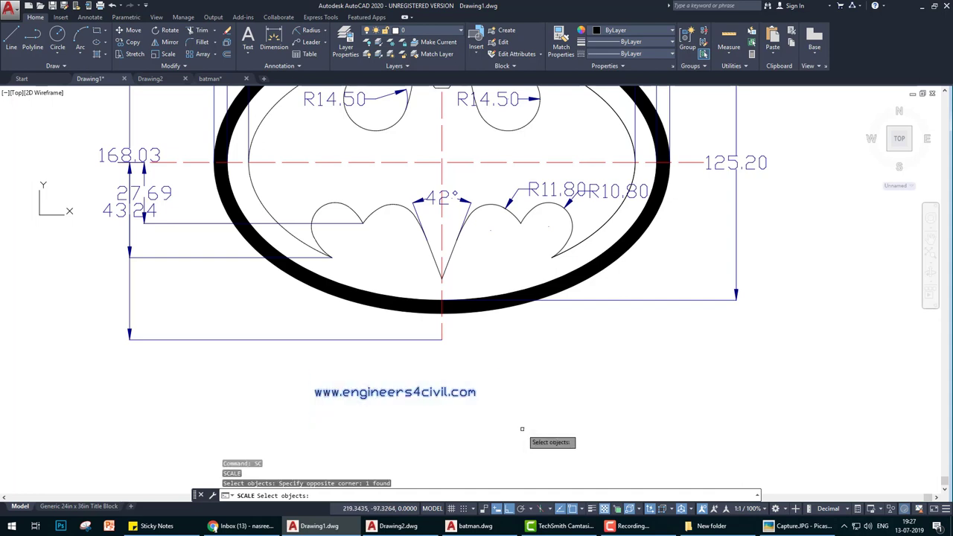
key(Return)
click(315, 398)
scroll(474, 398, down, 3)
scroll(548, 408, down, 2)
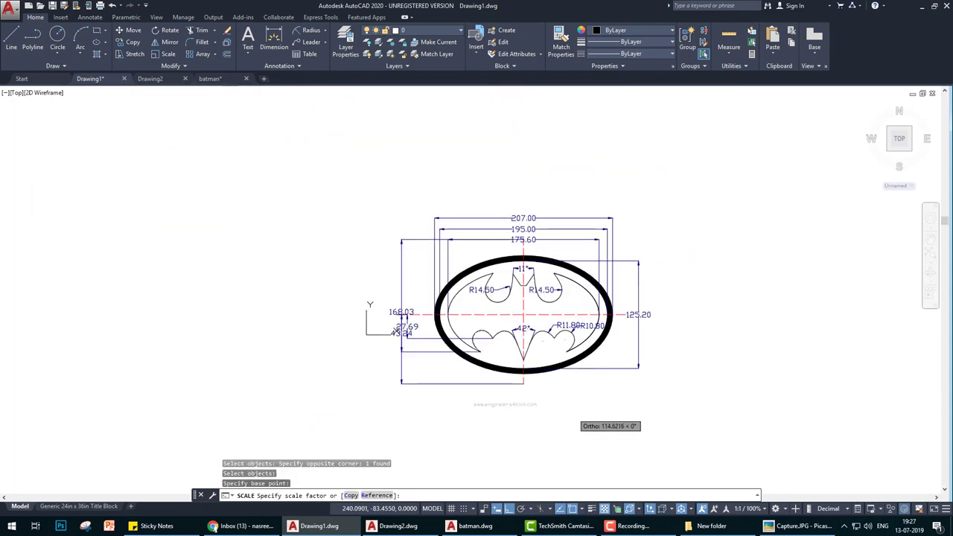
middle_drag(573, 417, 320, 320)
text(3)
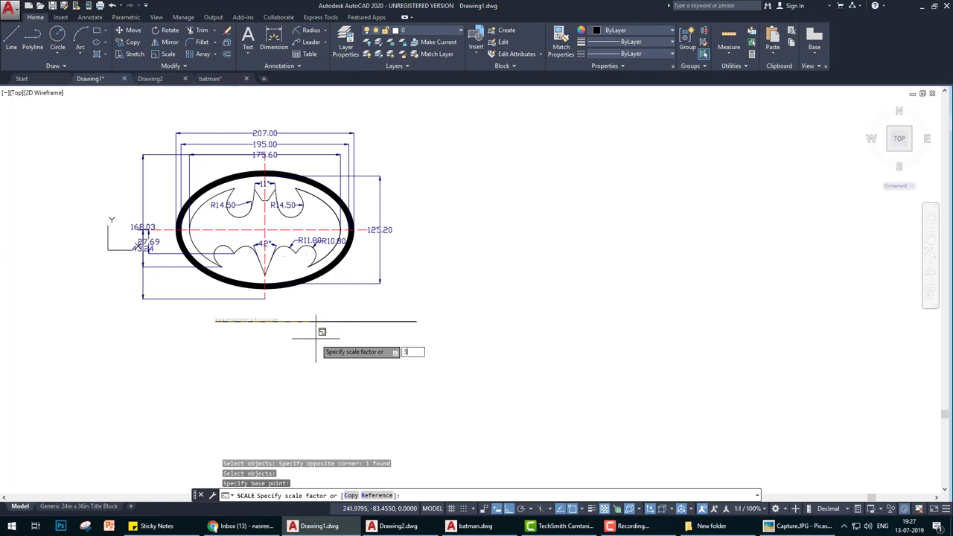
key(Return)
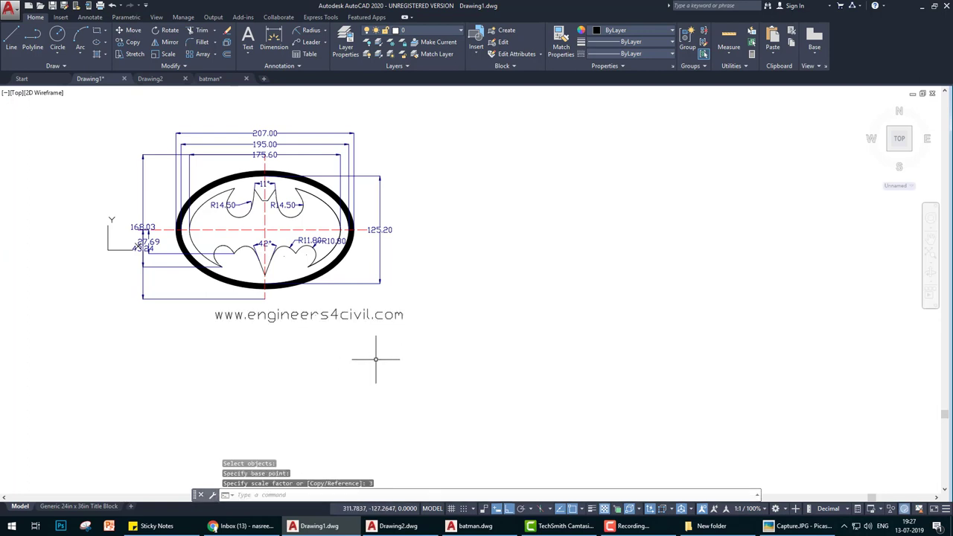
text(m)
Step: Move the website text left, with Ortho off, to sit centred beneath the logo
key(Return)
click(376, 361)
click(343, 297)
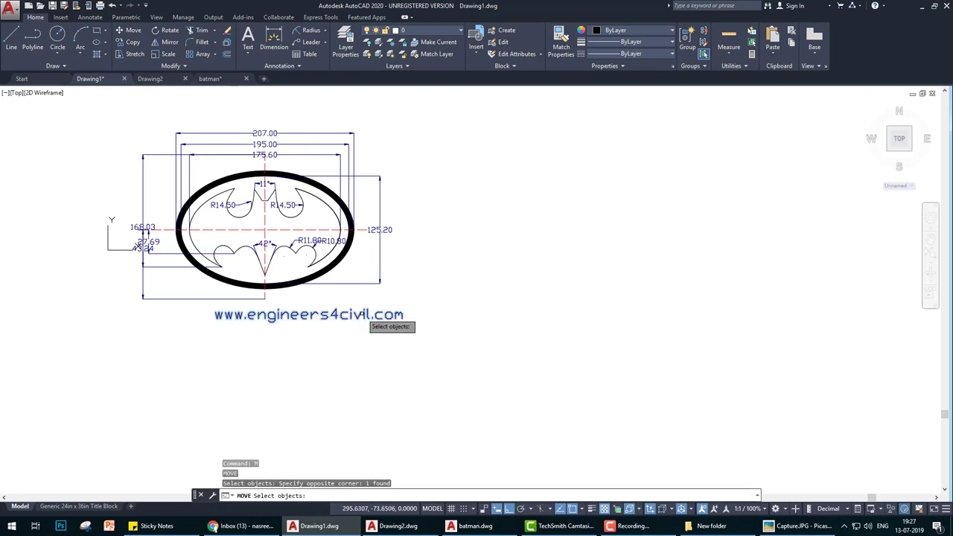
key(Return)
click(346, 313)
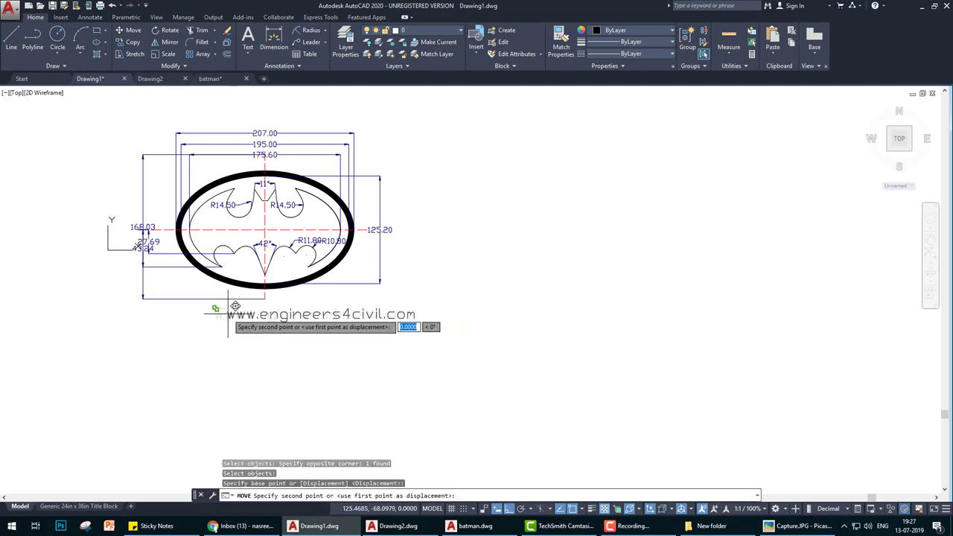
key(F8)
click(182, 308)
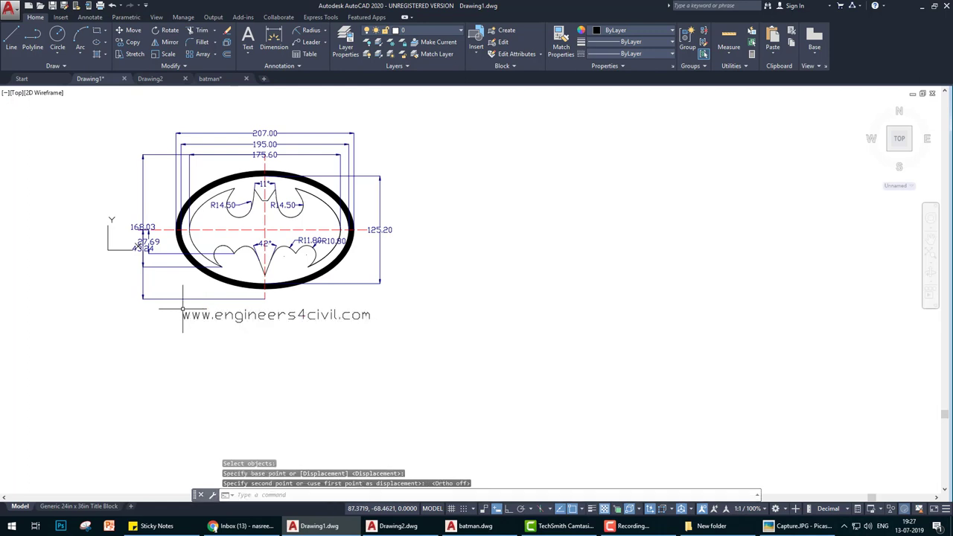
scroll(383, 334, up, 1)
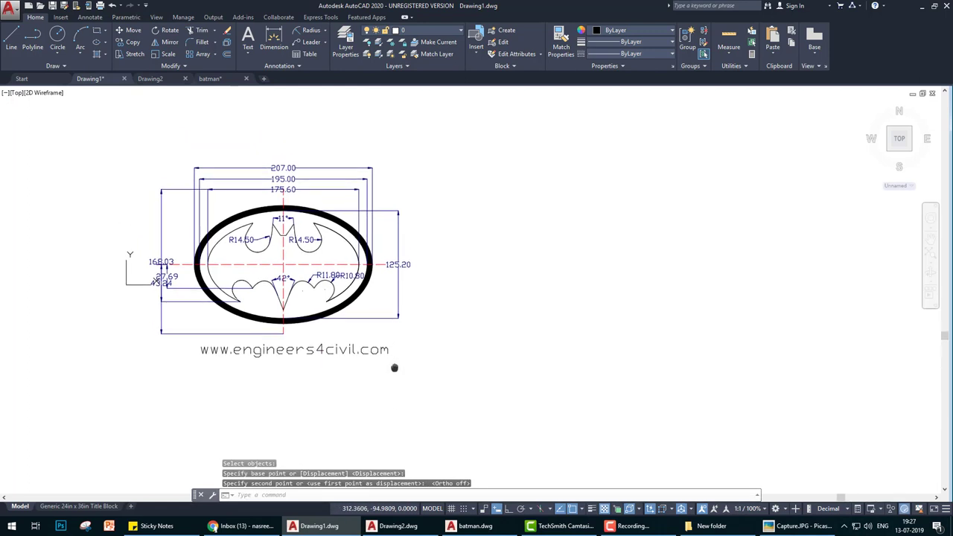
scroll(367, 357, up, 1)
middle_drag(366, 357, 428, 391)
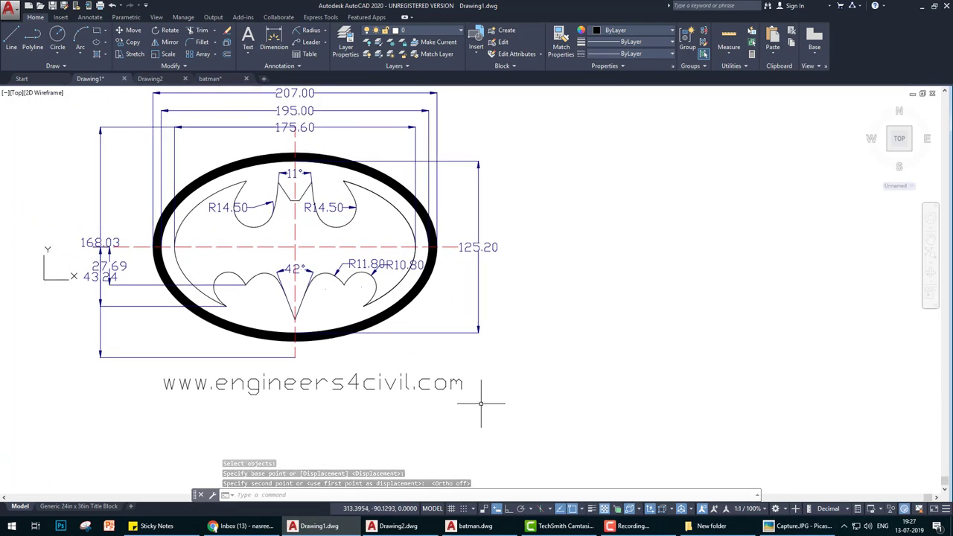